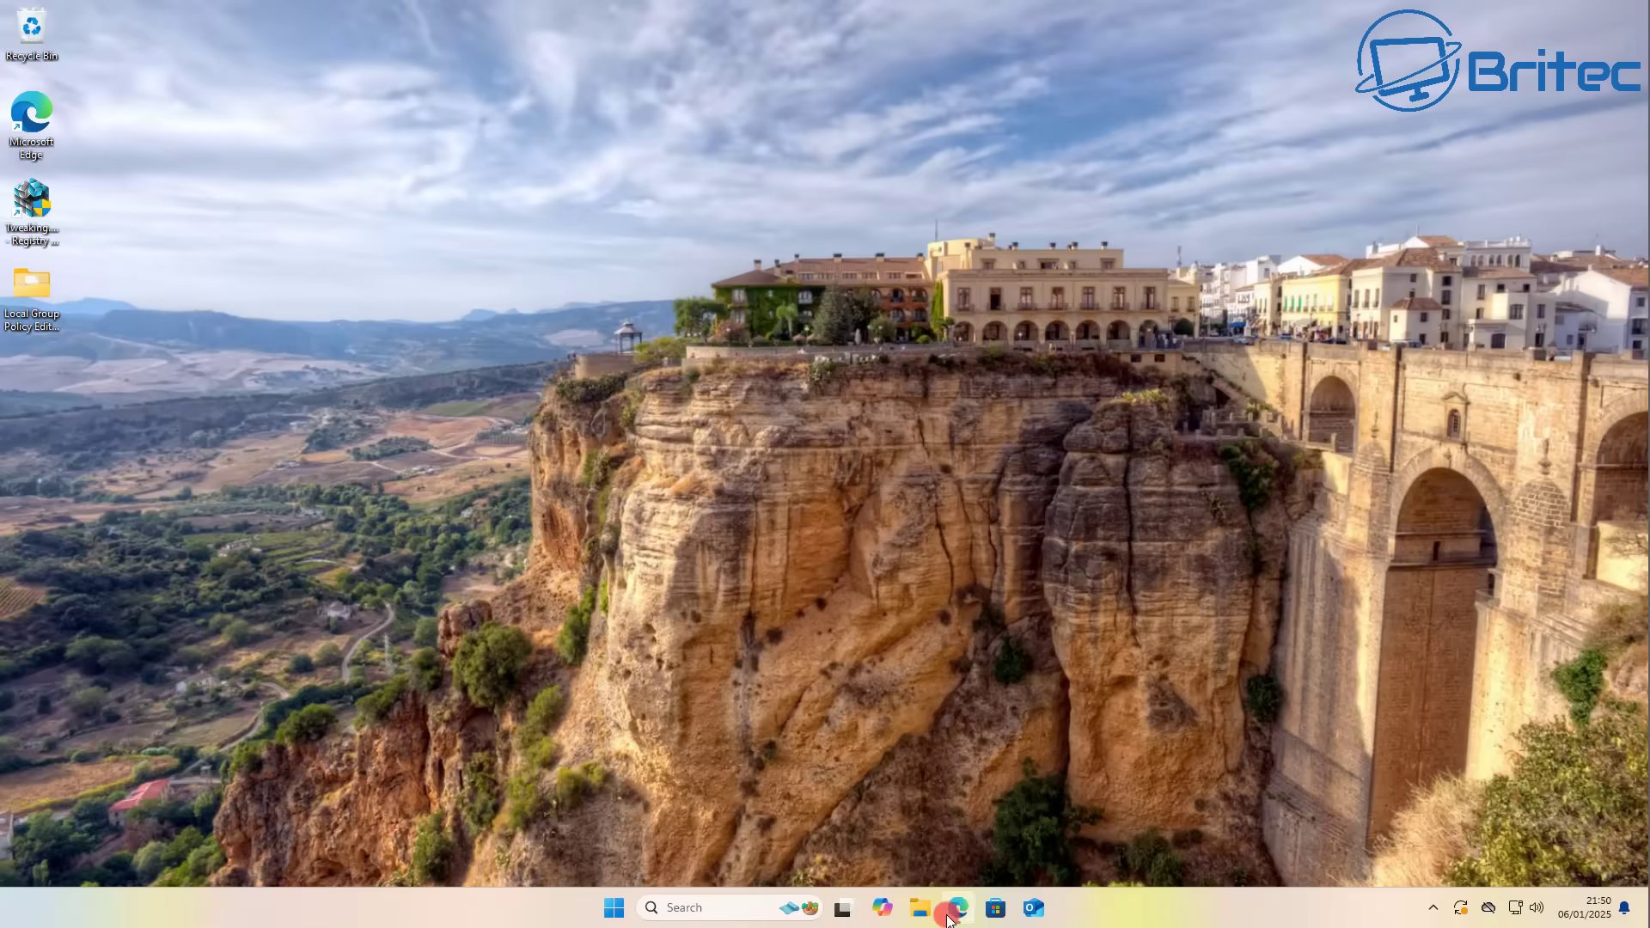
# - Open the Driver & Tools downloads on the motherboard's ASUS support page
pyautogui.click(958, 908)
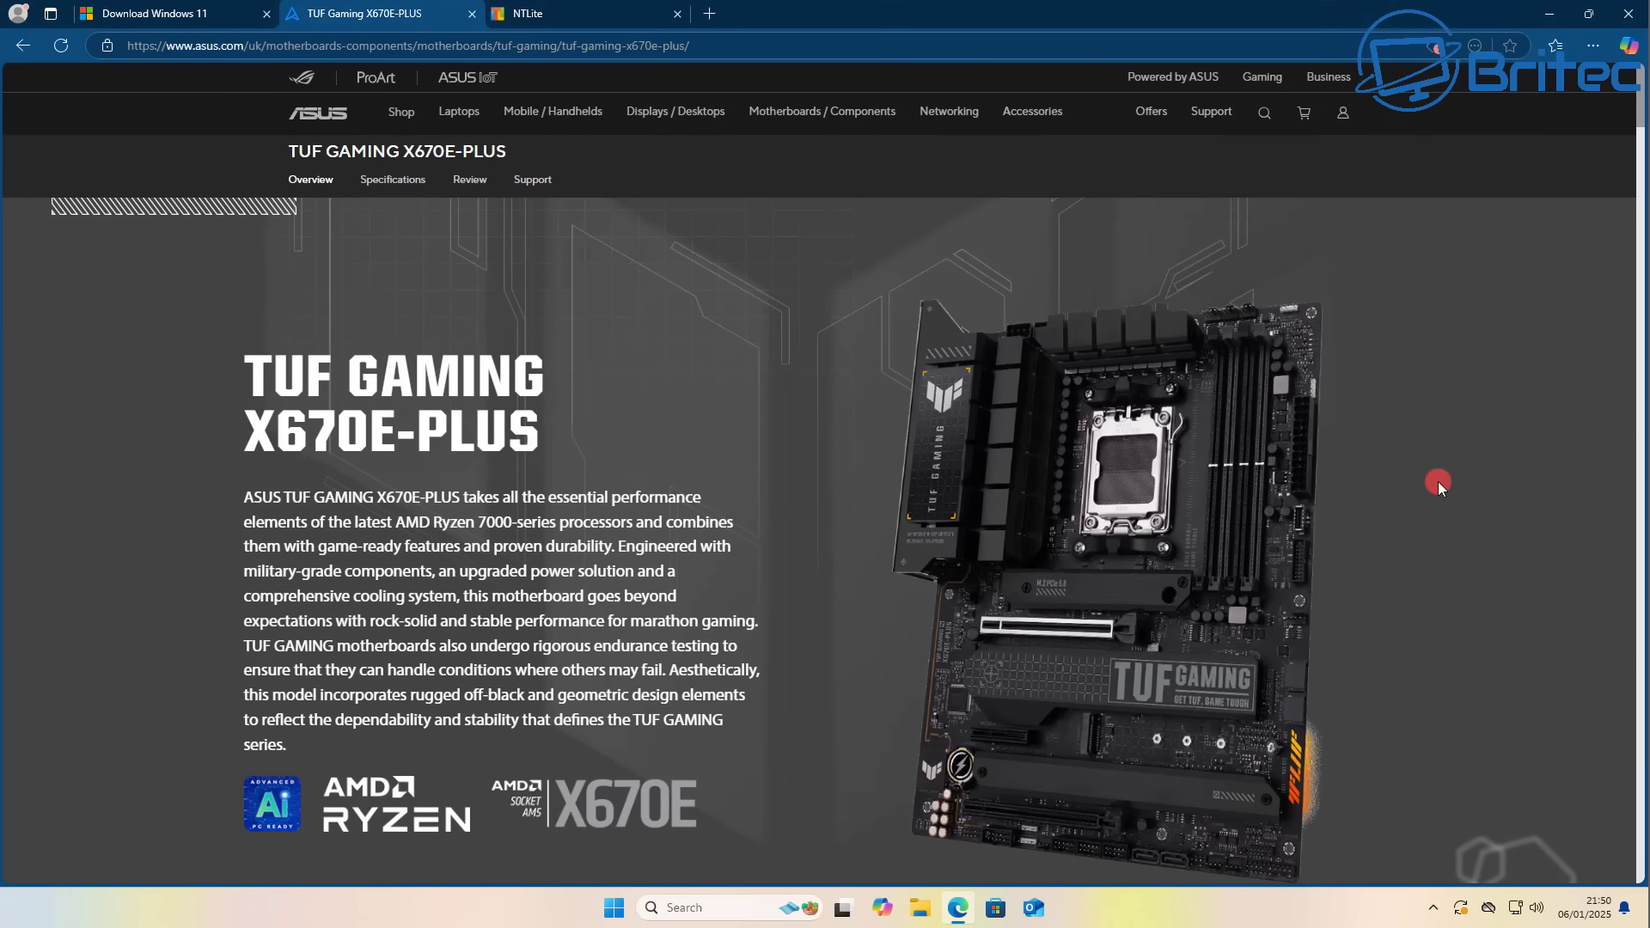
pyautogui.click(519, 183)
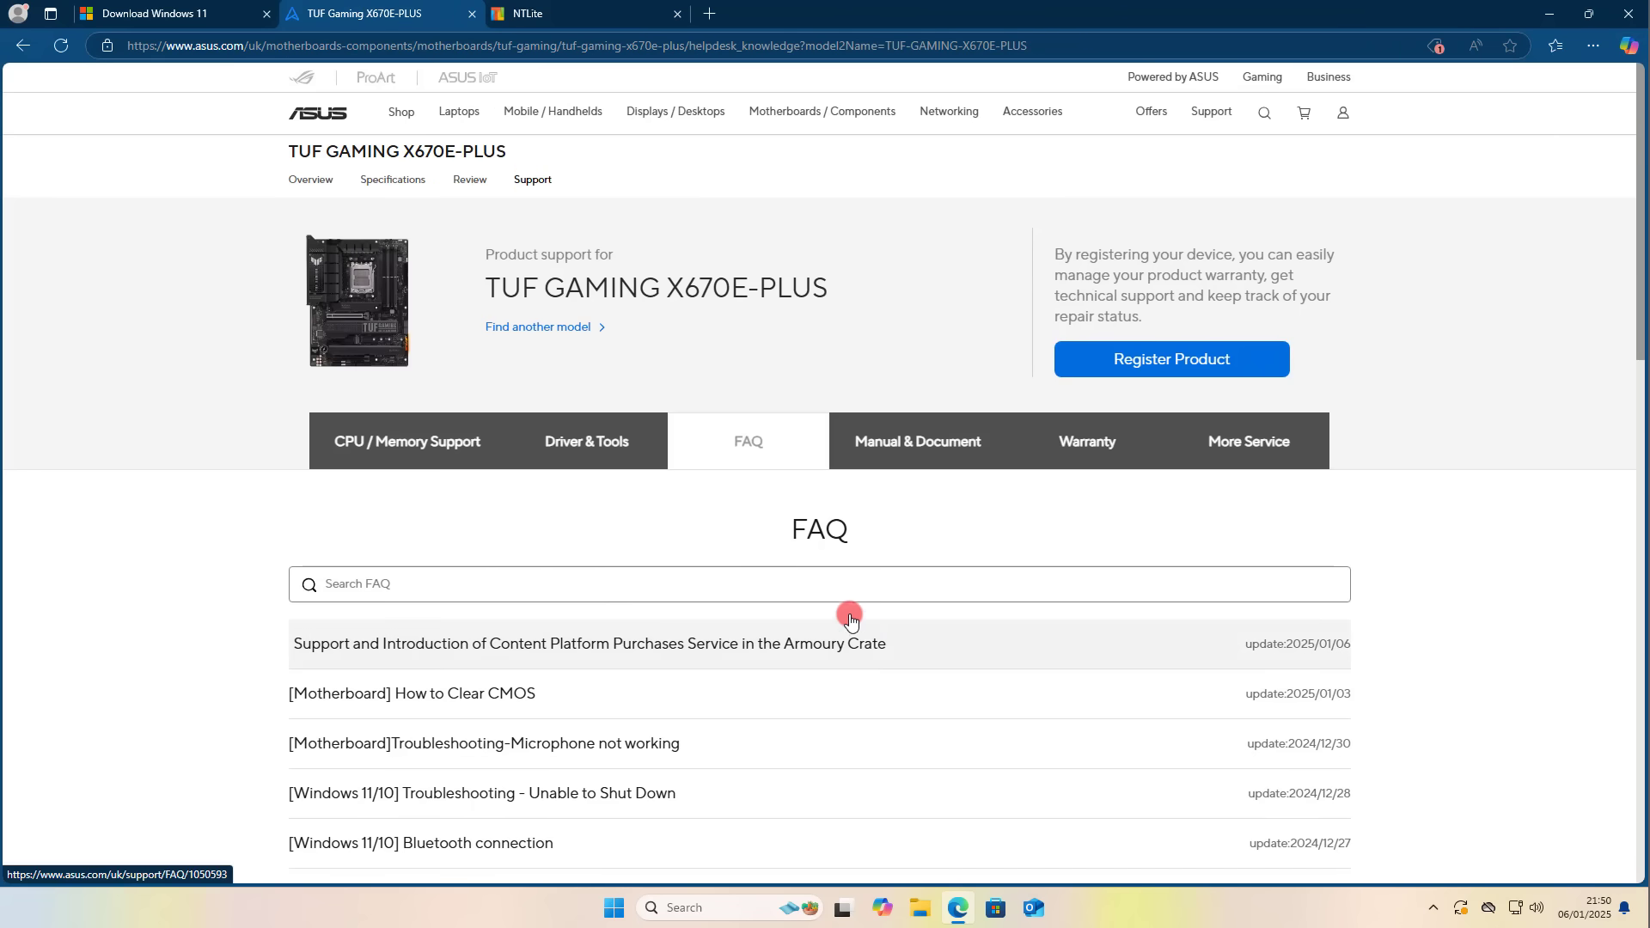
pyautogui.click(610, 445)
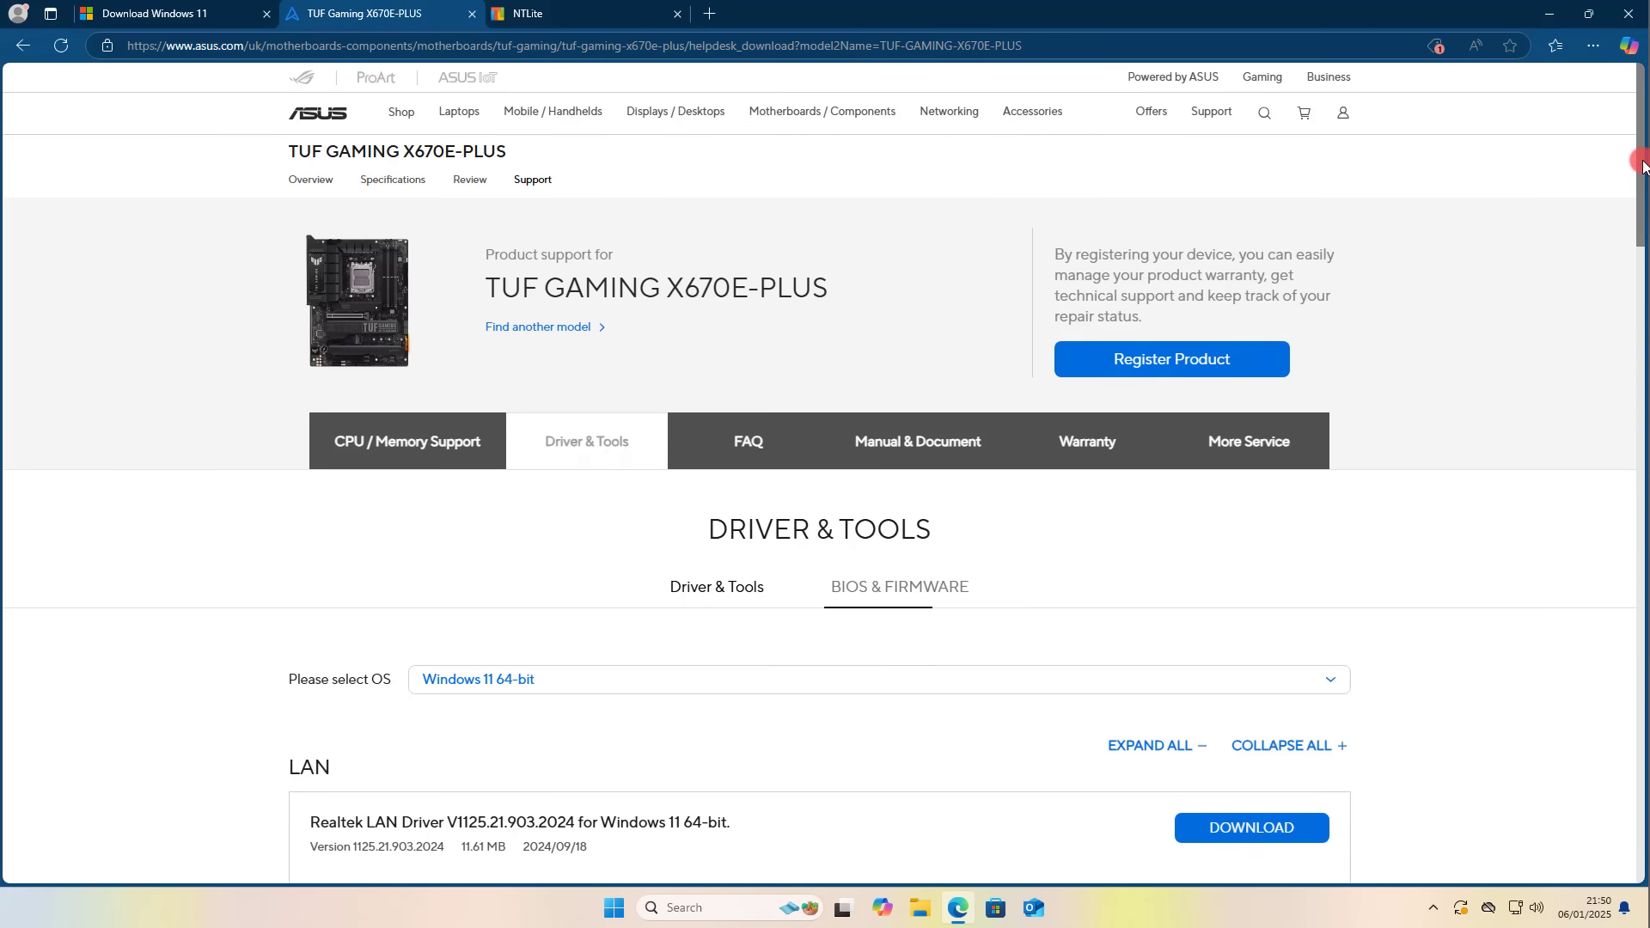
pyautogui.moveTo(1642, 158); pyautogui.dragTo(1643, 303)
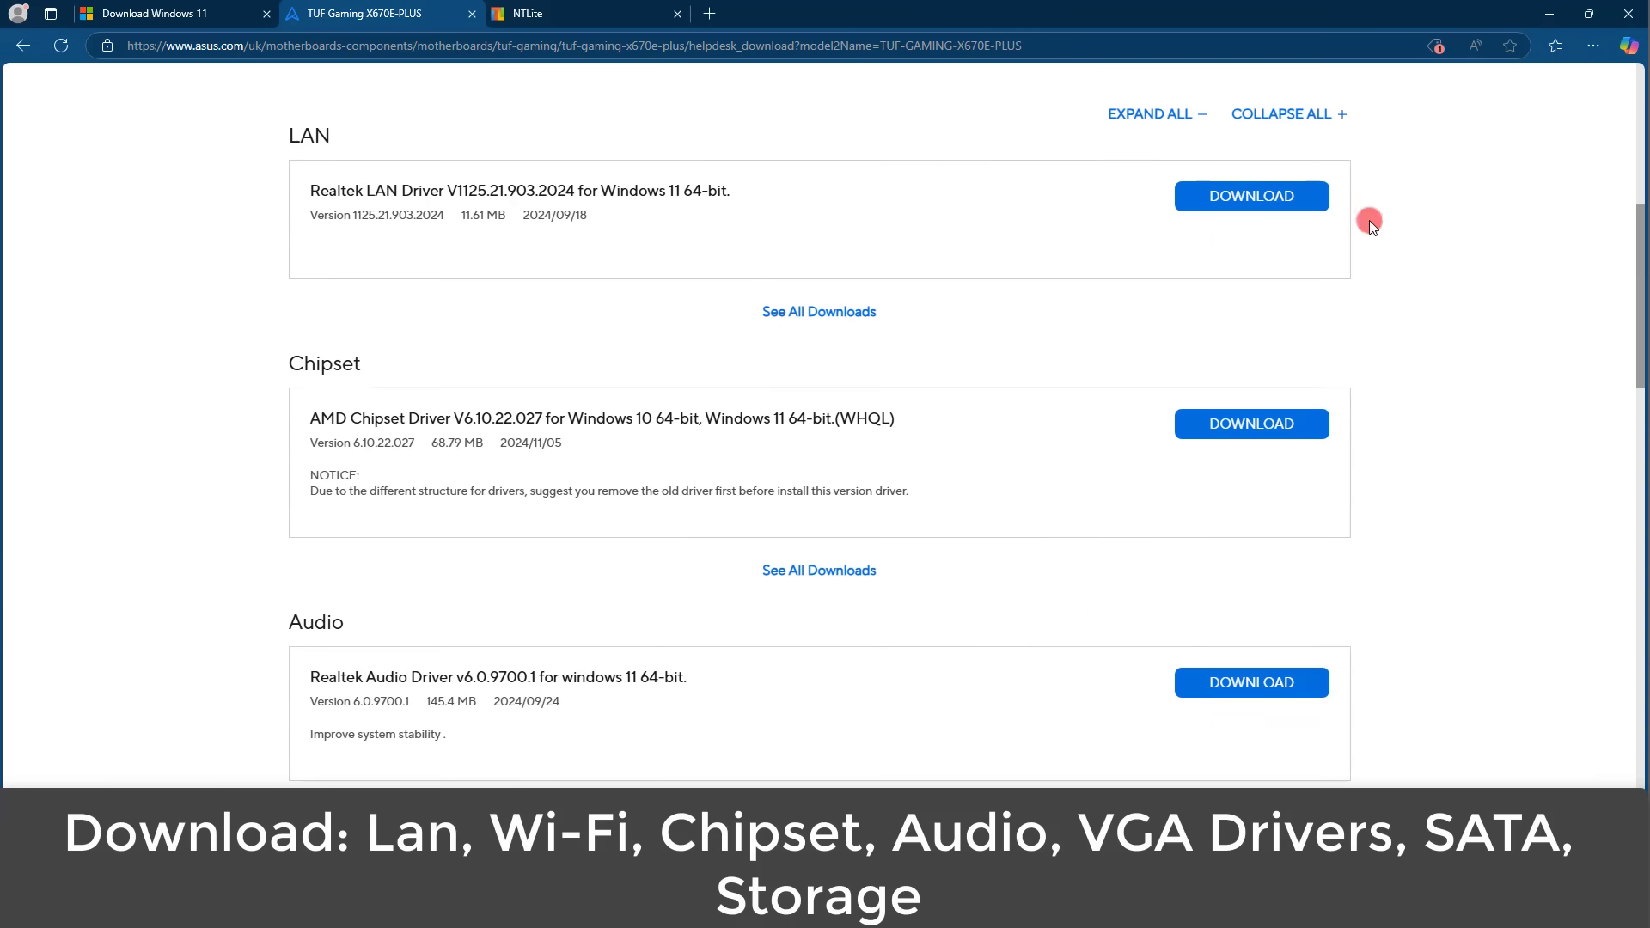
# - Save the Realtek LAN driver zip into a new Desktop folder named 'drivers'
pyautogui.click(1268, 198)
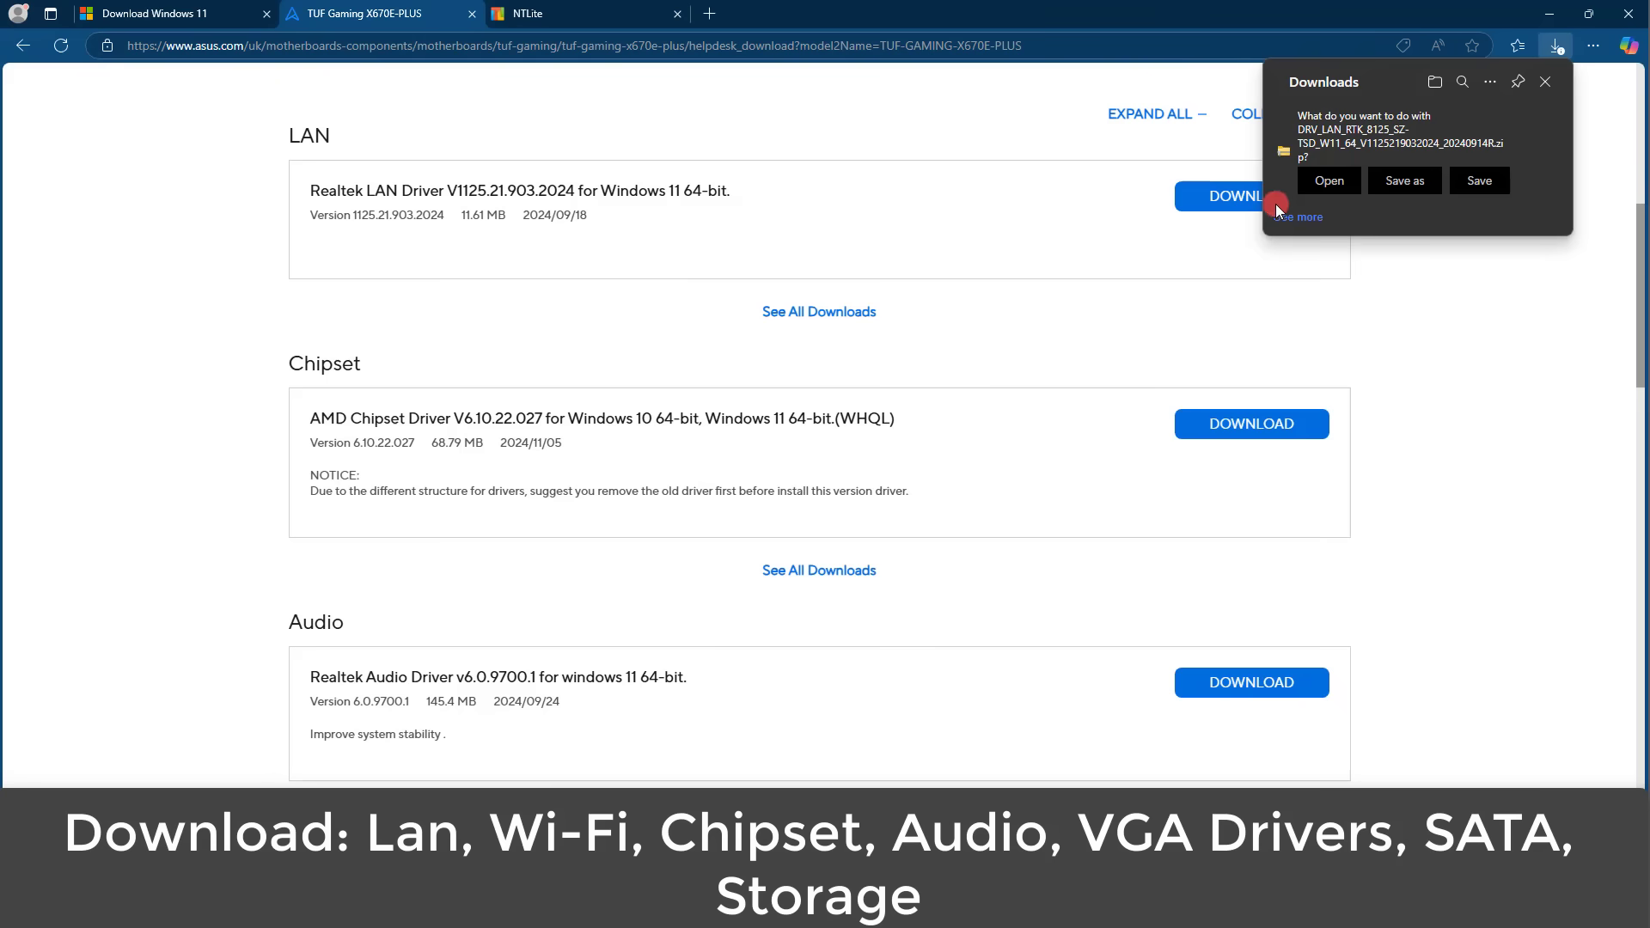
pyautogui.click(1401, 183)
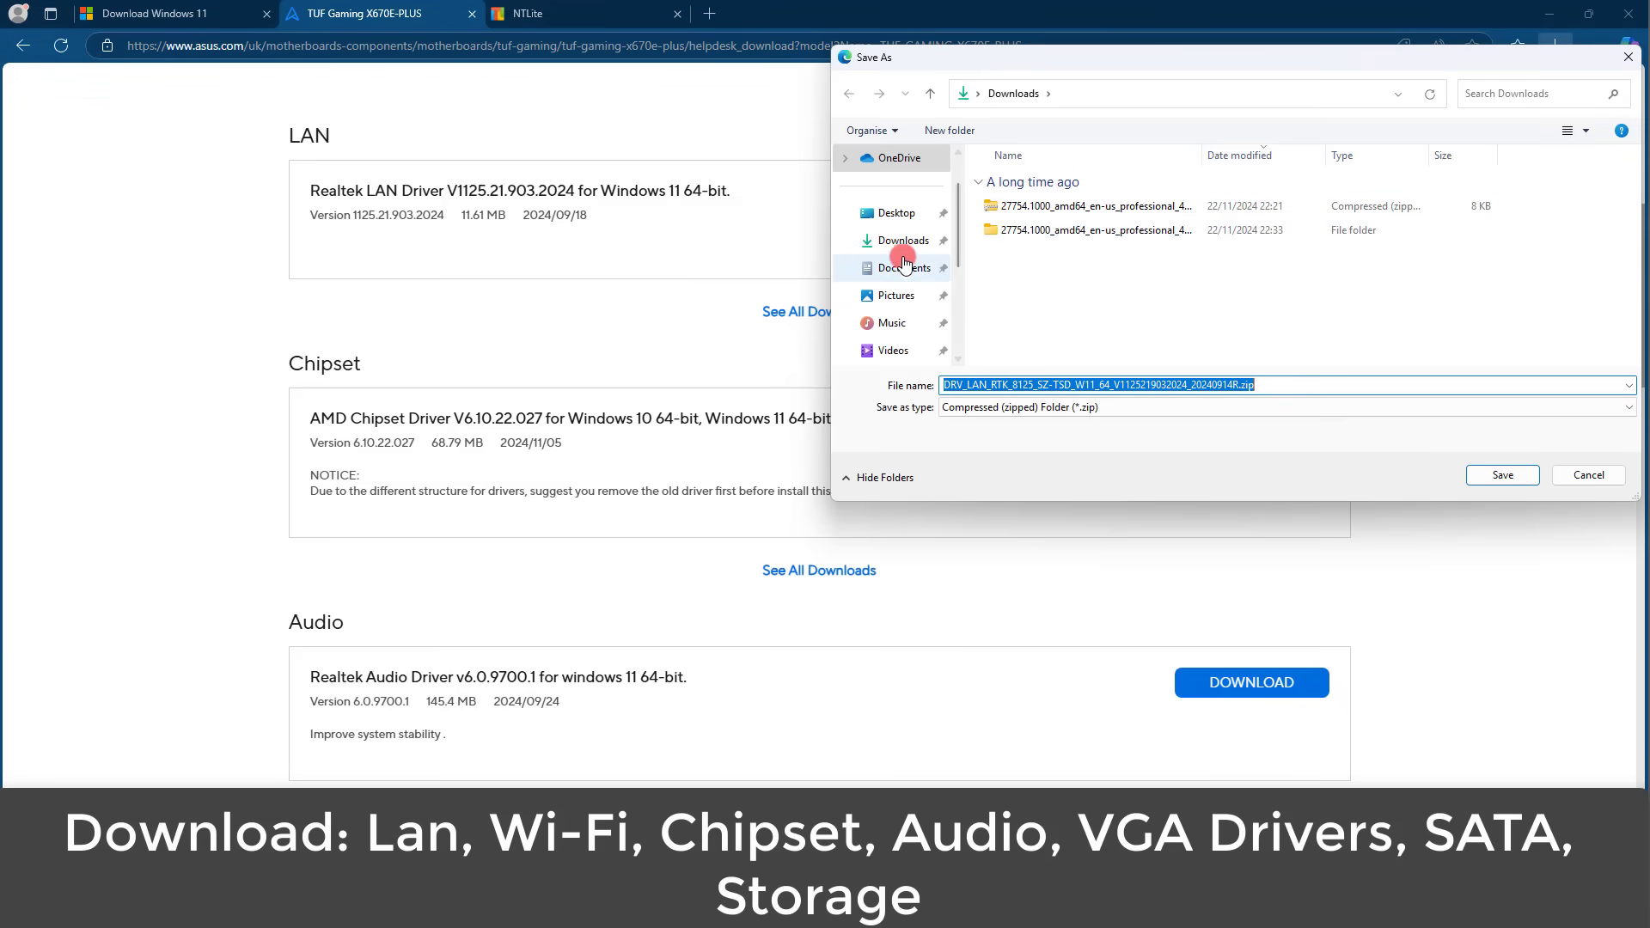
pyautogui.click(894, 213)
pyautogui.rightClick(1052, 249)
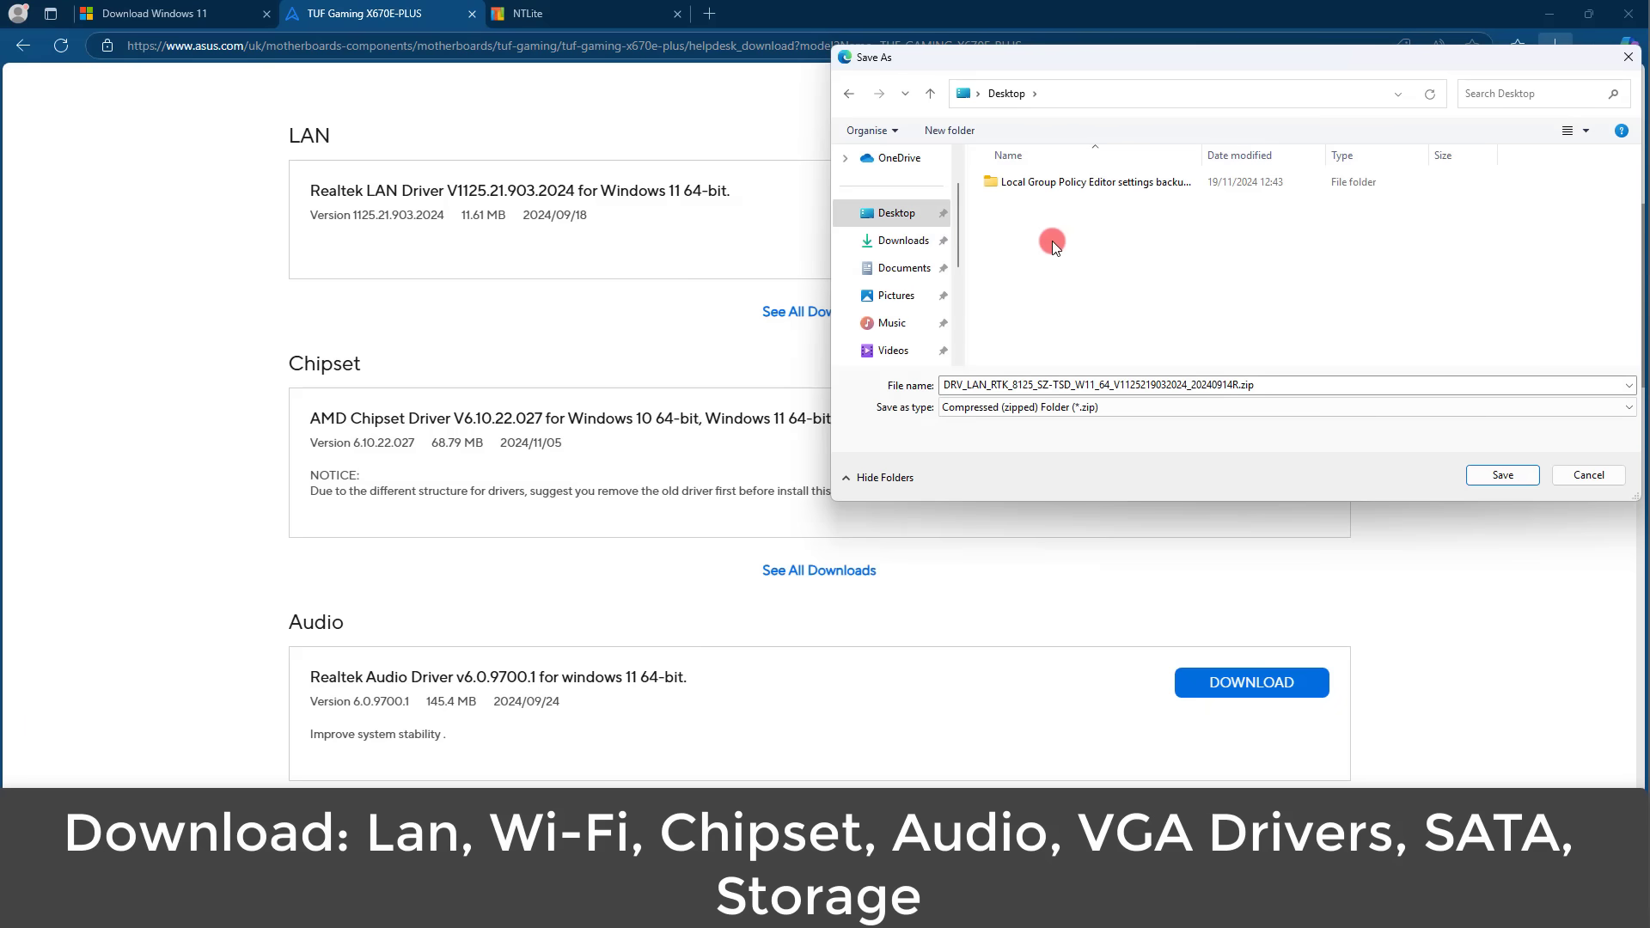
pyautogui.moveTo(1139, 387)
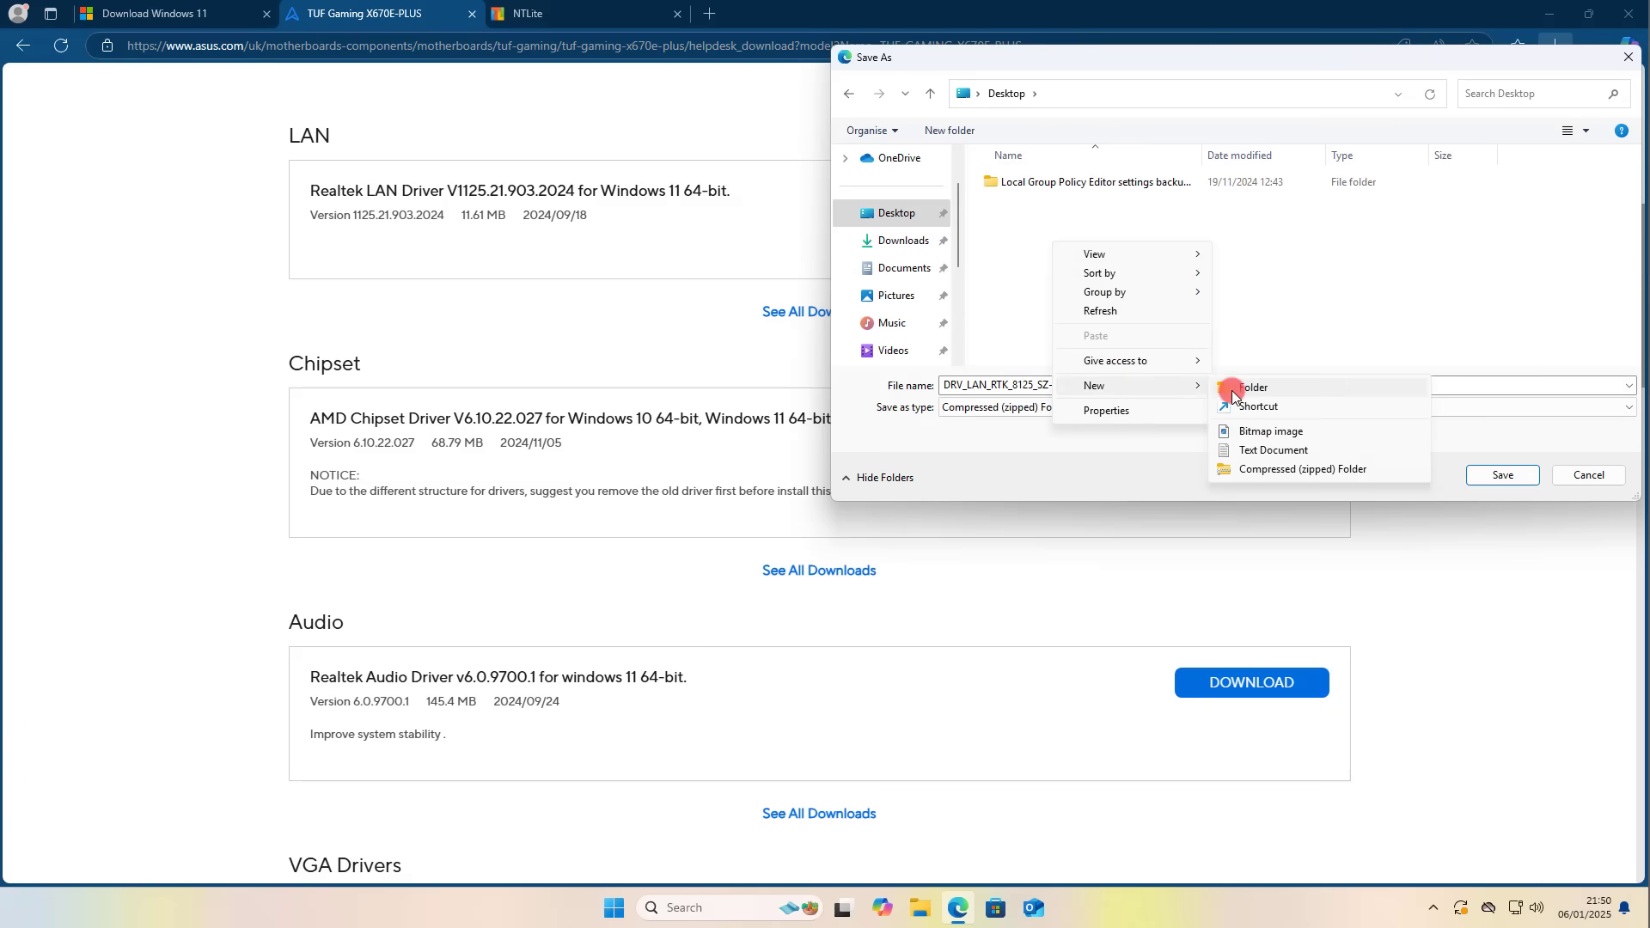
pyautogui.click(1238, 385)
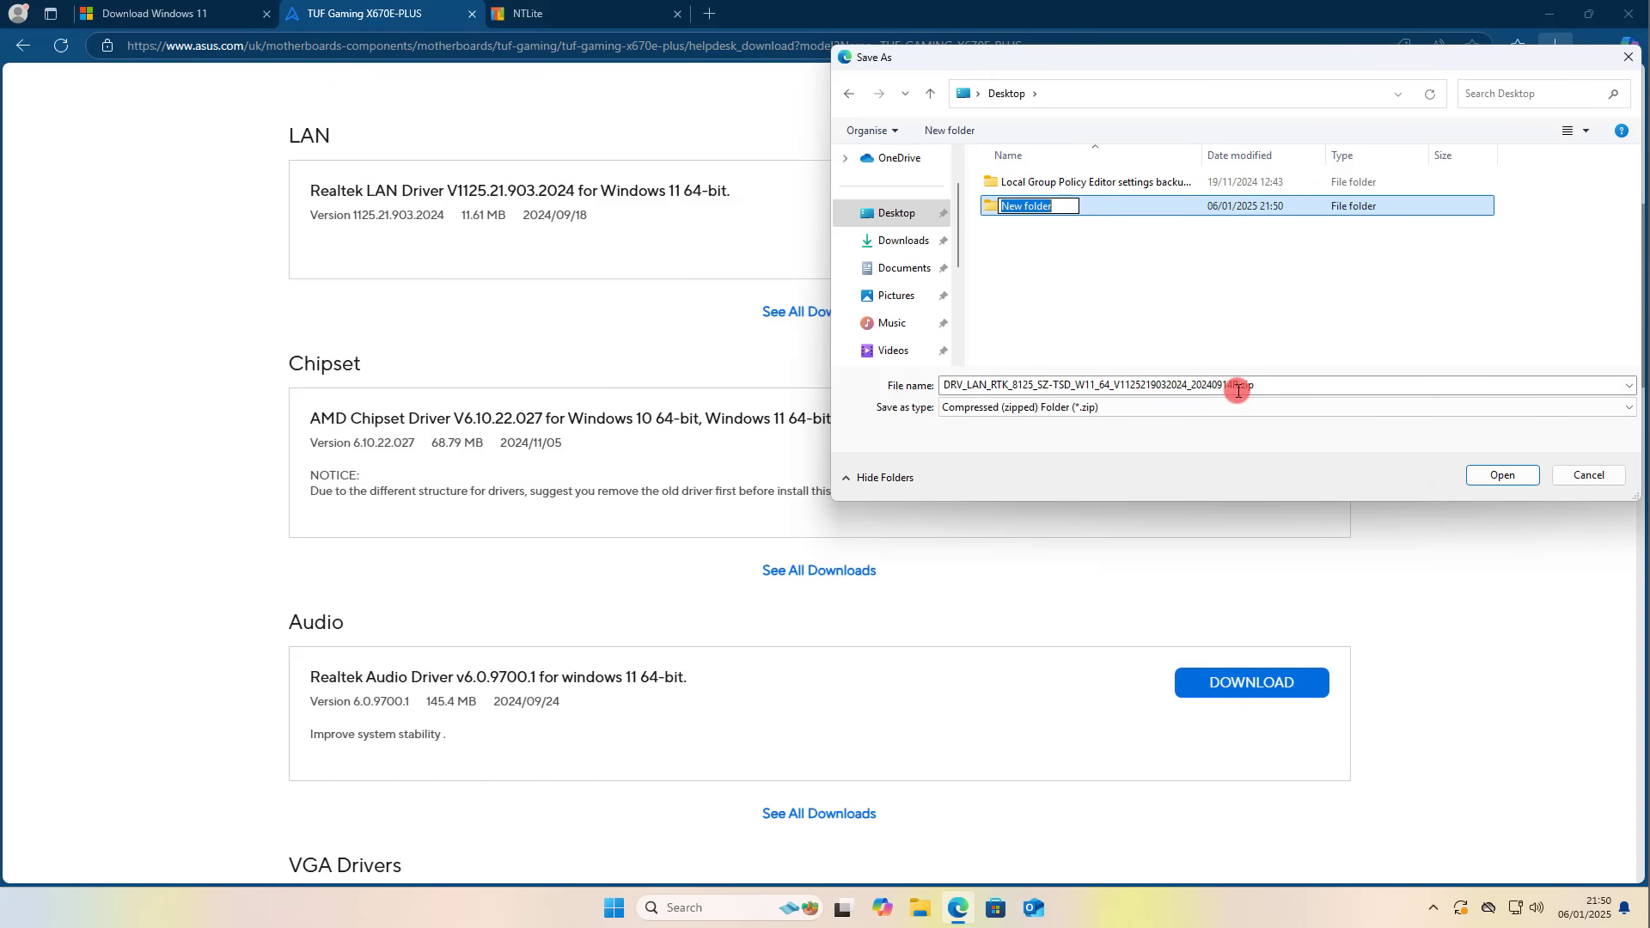
pyautogui.write('drivers')
pyautogui.click(1085, 211)
pyautogui.doubleClick(1079, 206)
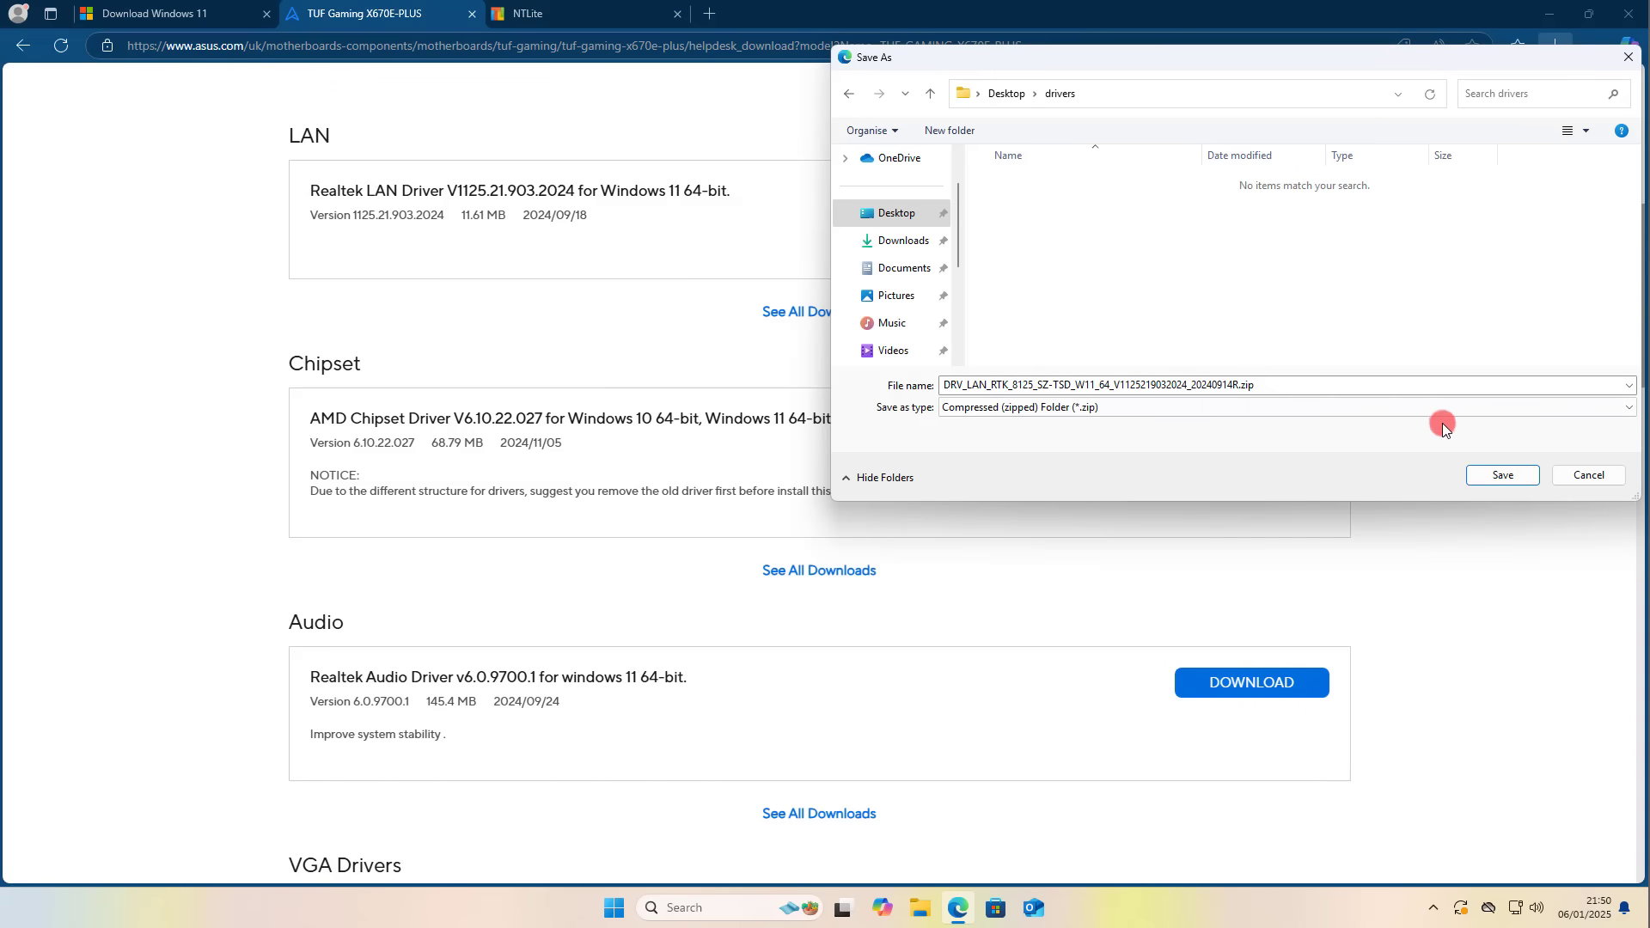
pyautogui.click(1505, 475)
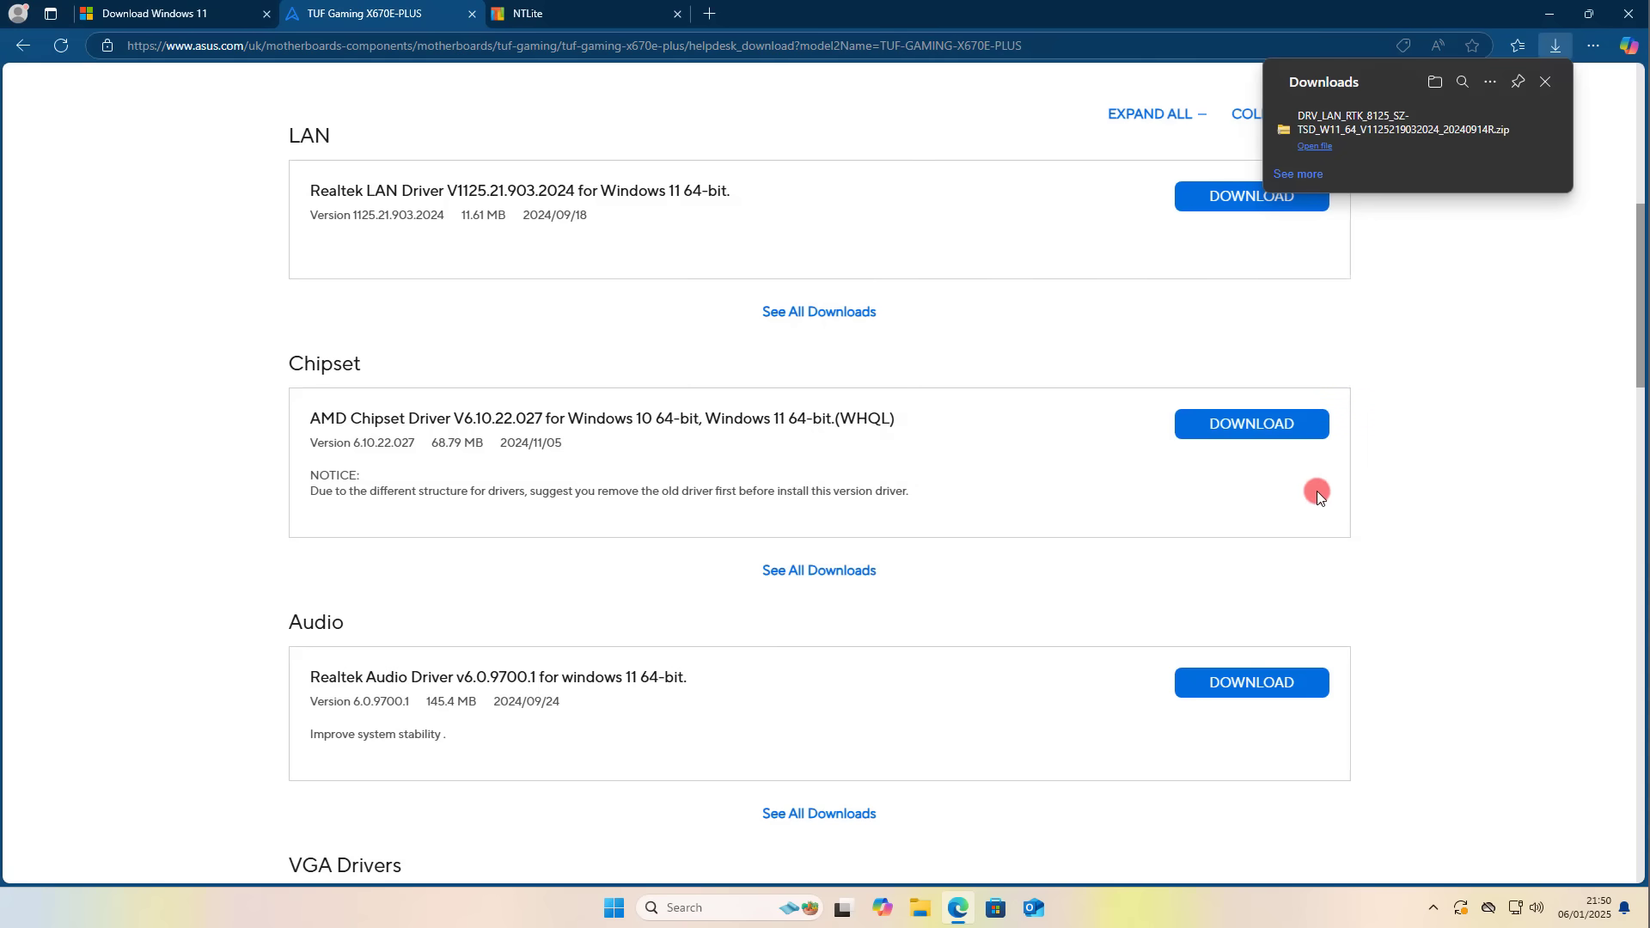
# - Save the AMD chipset driver zip into the drivers folder as well
pyautogui.click(1238, 434)
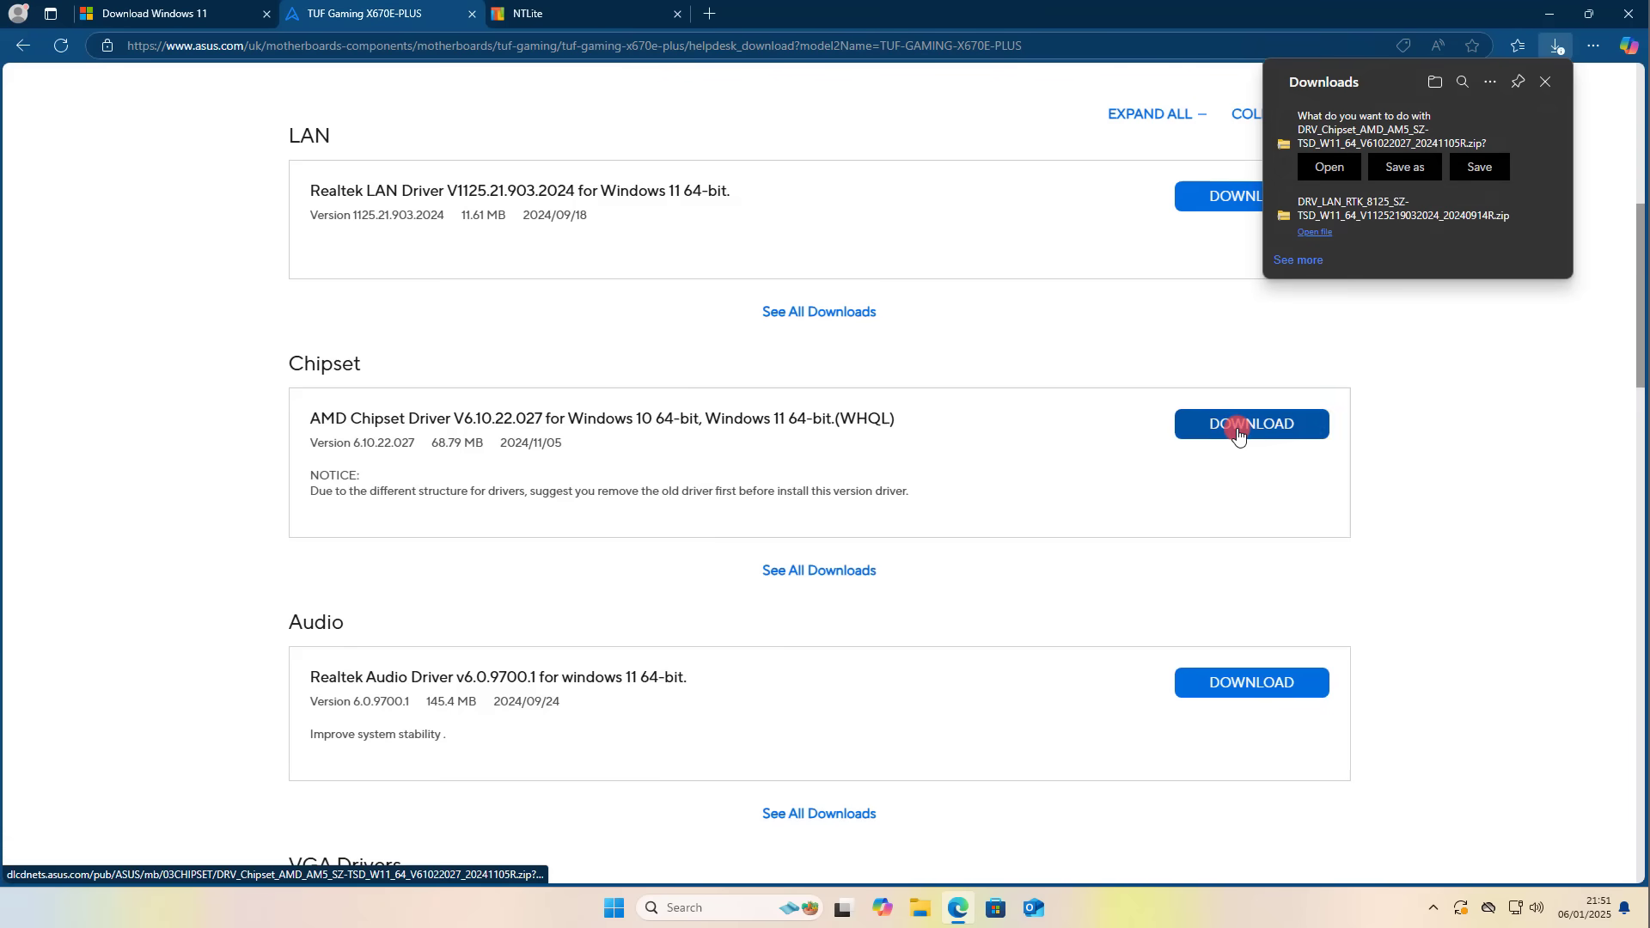
pyautogui.click(1398, 166)
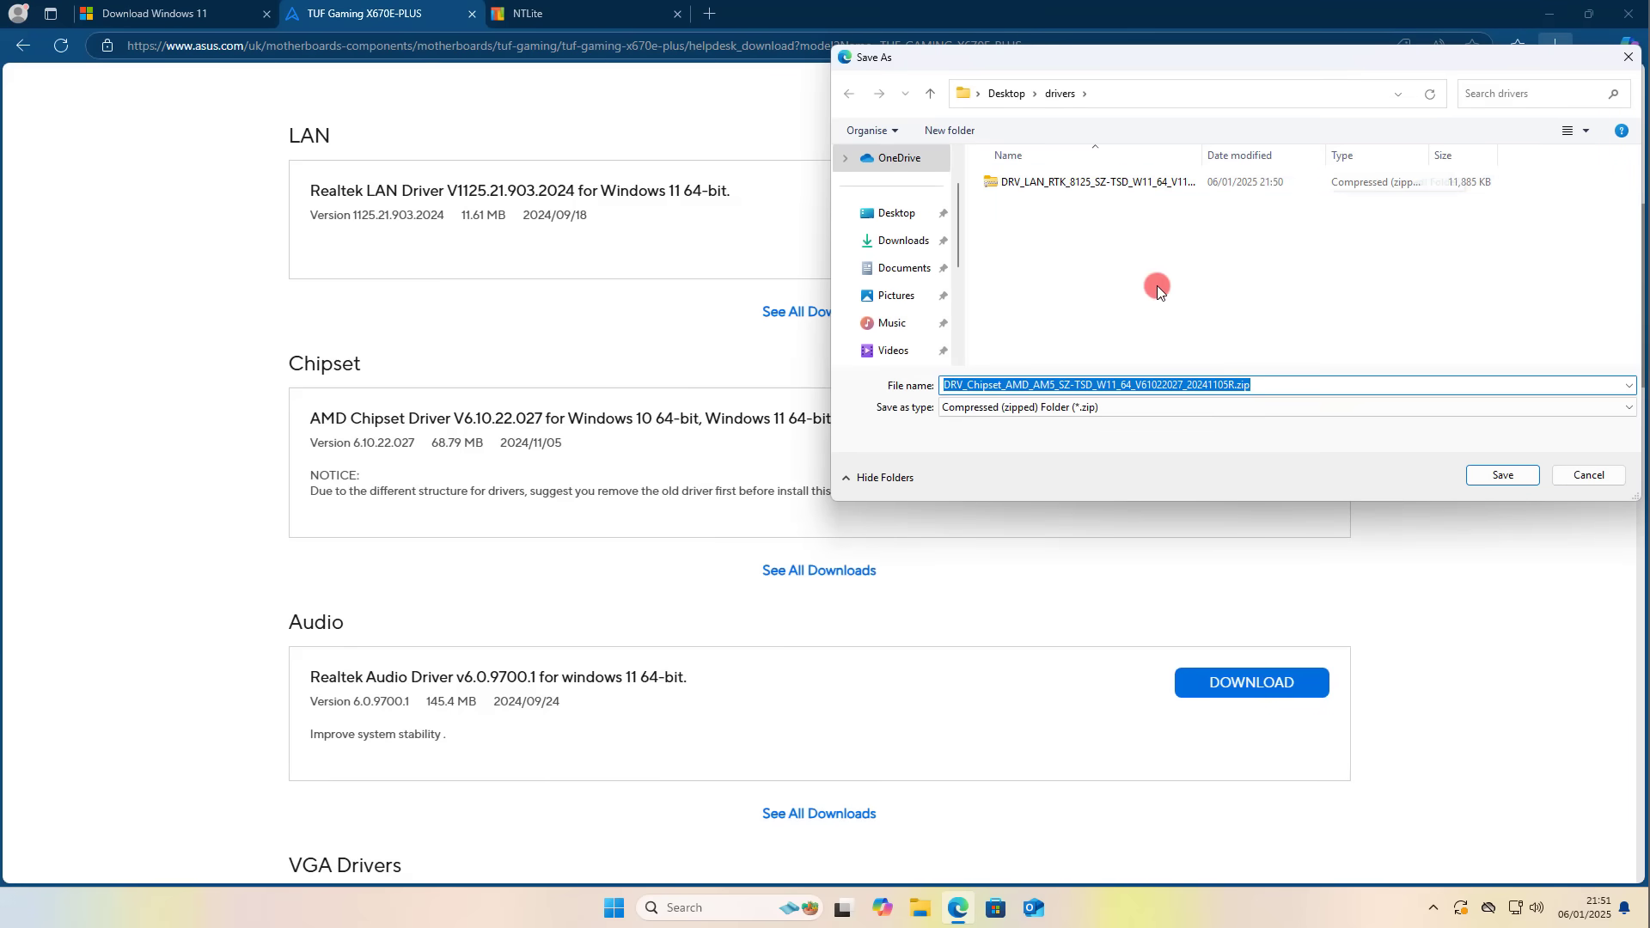
pyautogui.click(1503, 475)
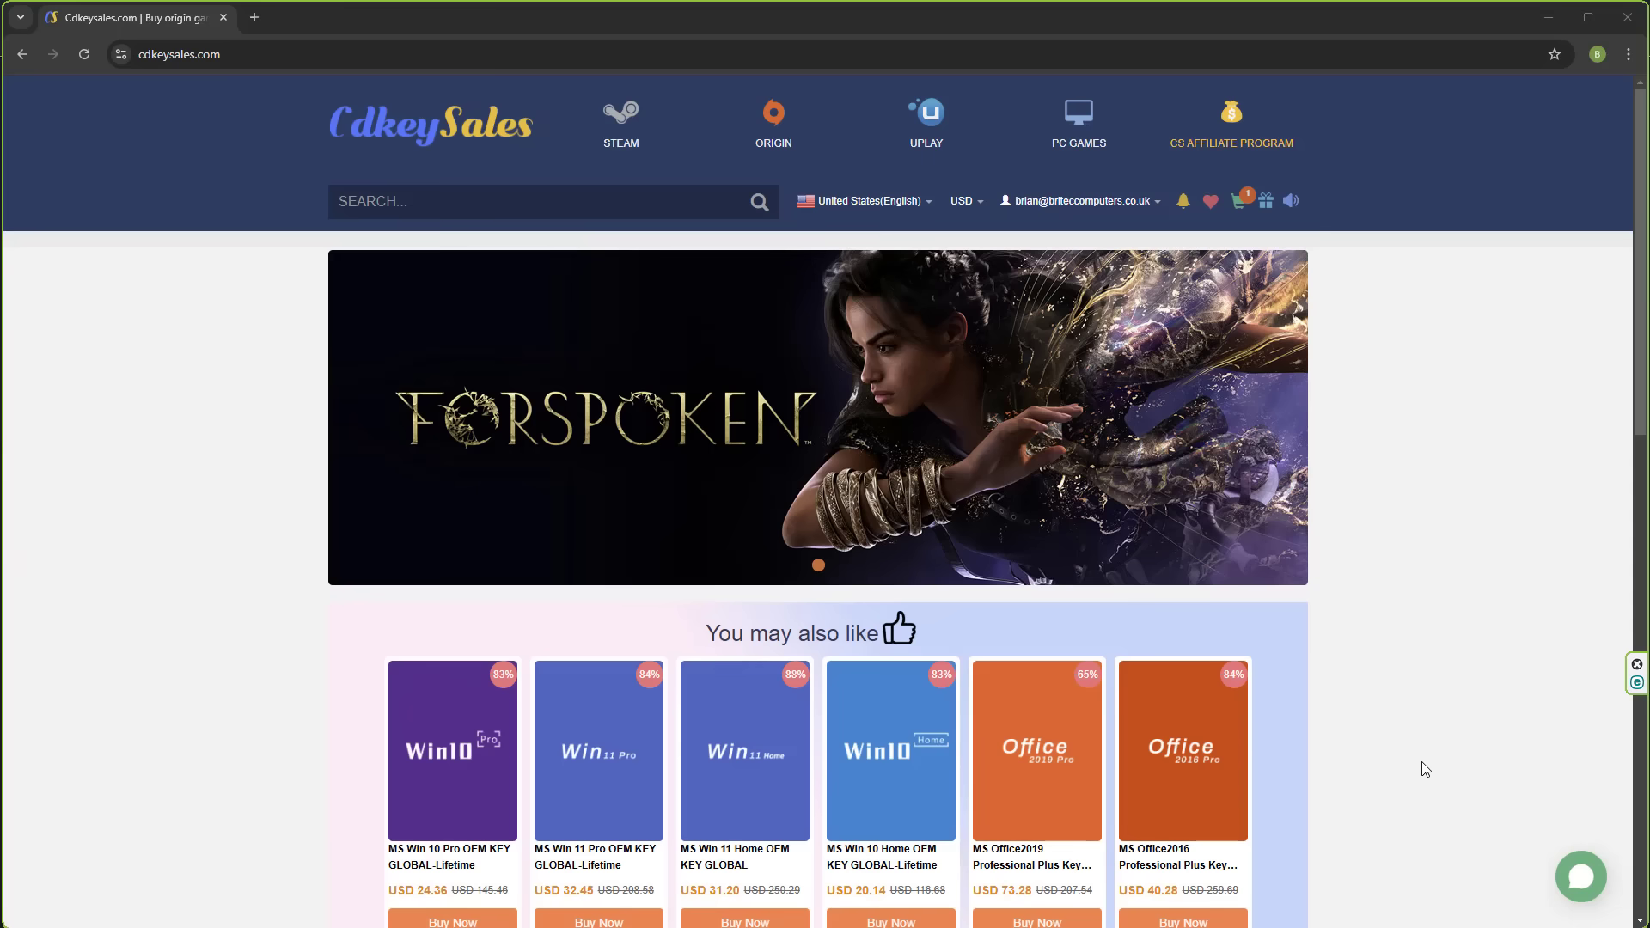
# - Buy the MS Win 11 Pro OEM key with promo code BR09, totalling USD 22.71
pyautogui.click(627, 793)
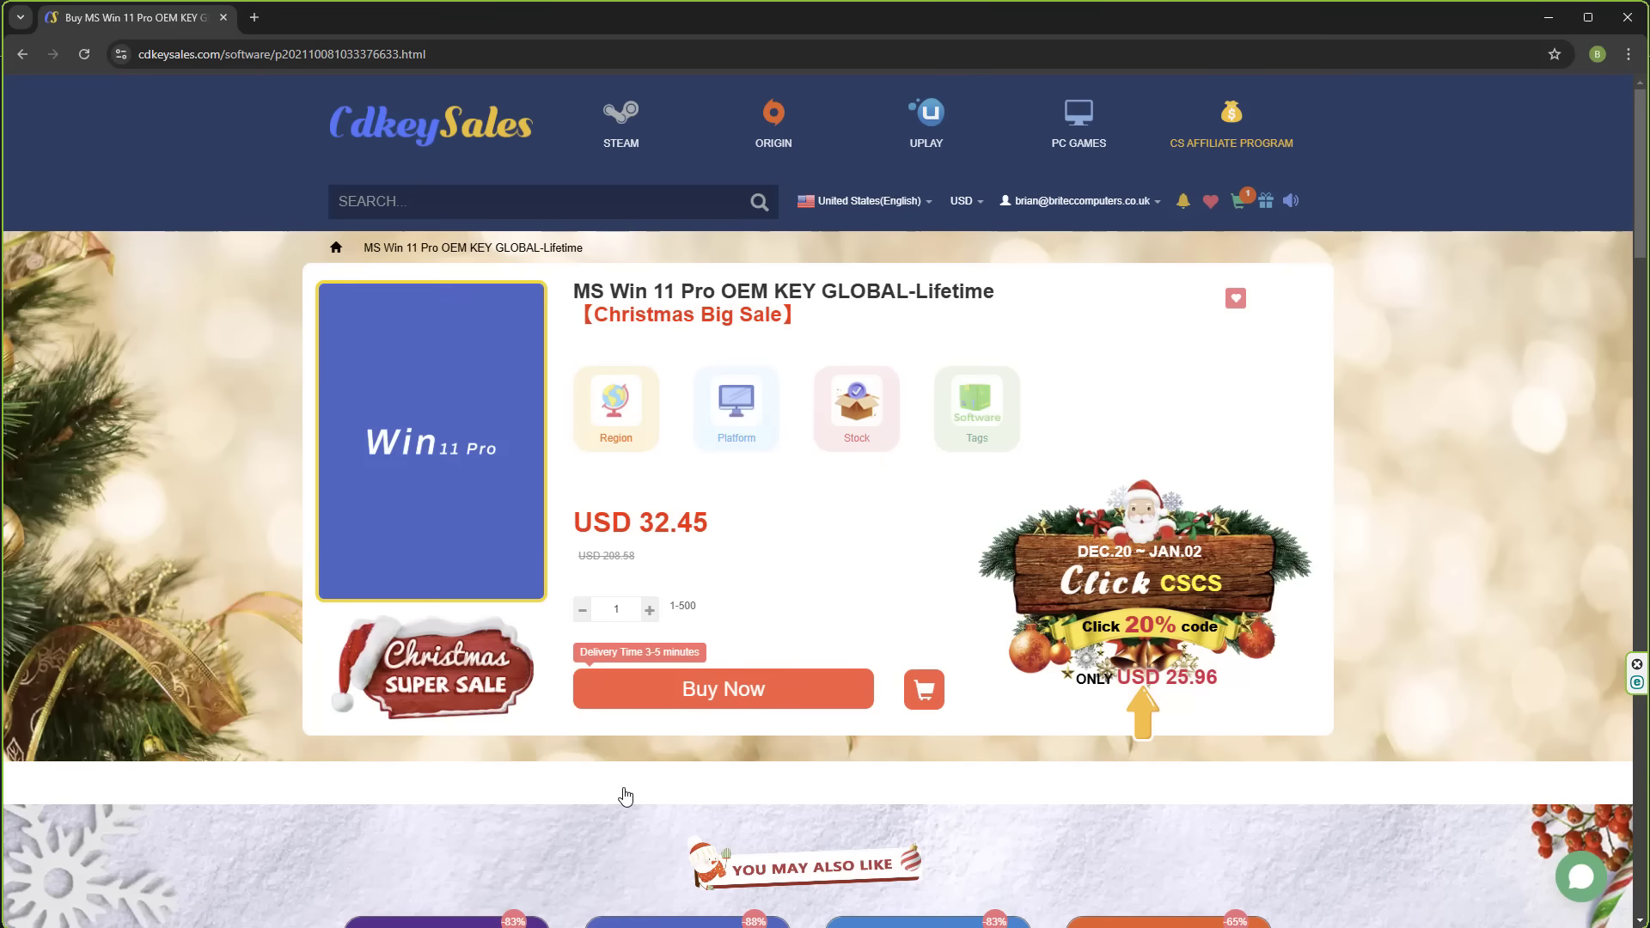
pyautogui.click(670, 703)
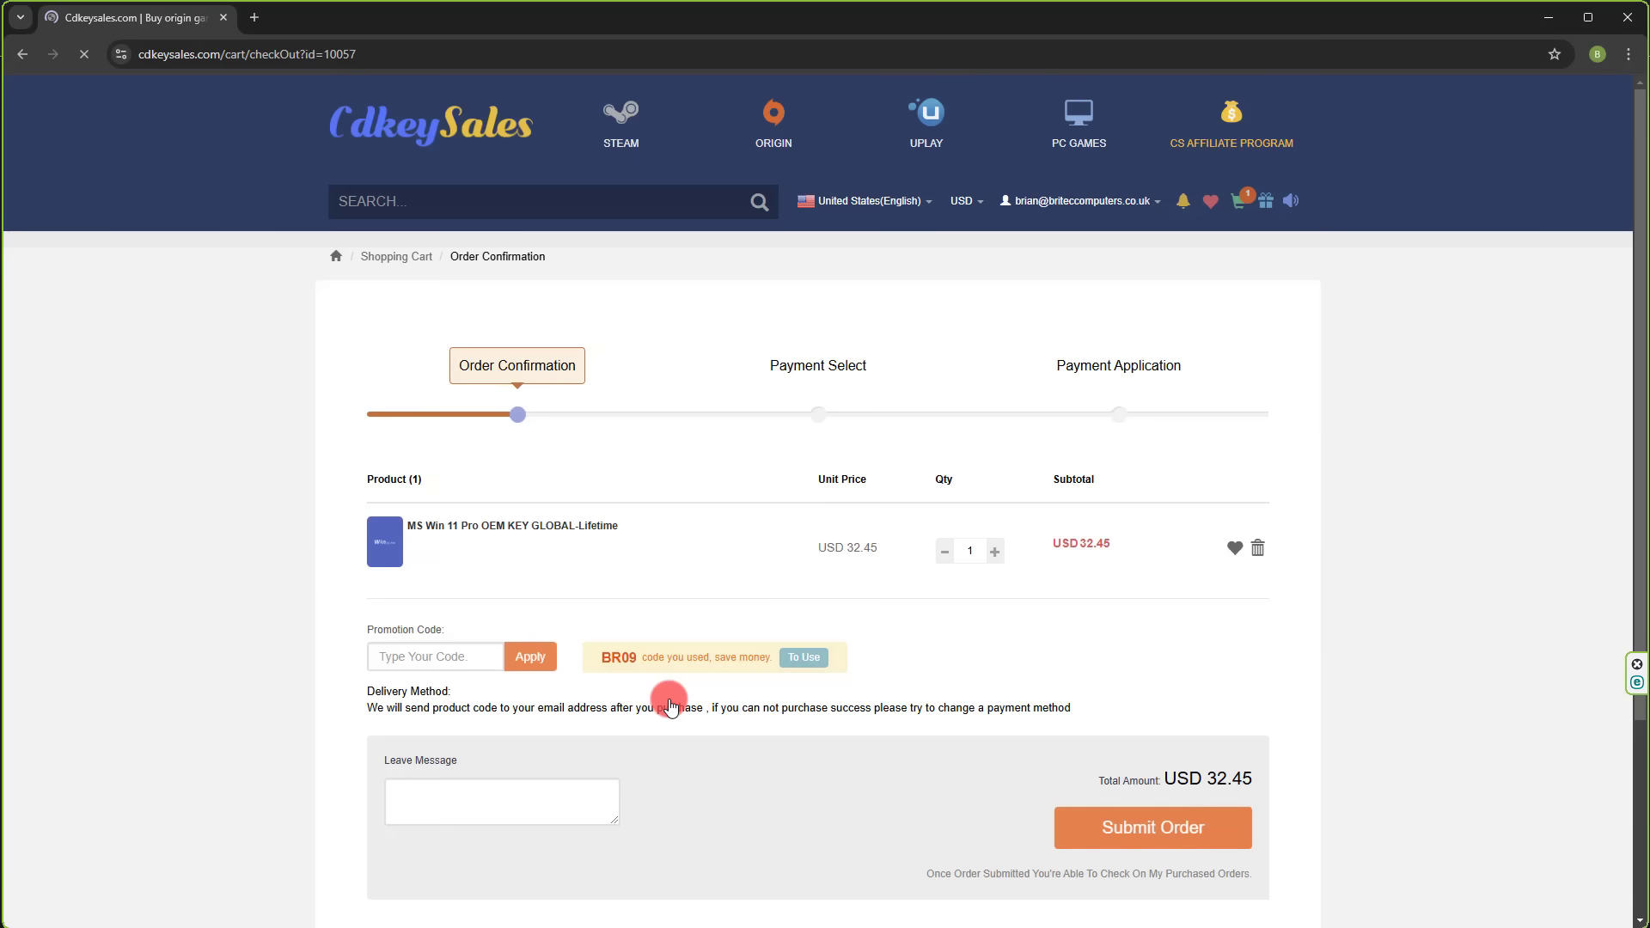
pyautogui.click(456, 659)
pyautogui.write('BR')
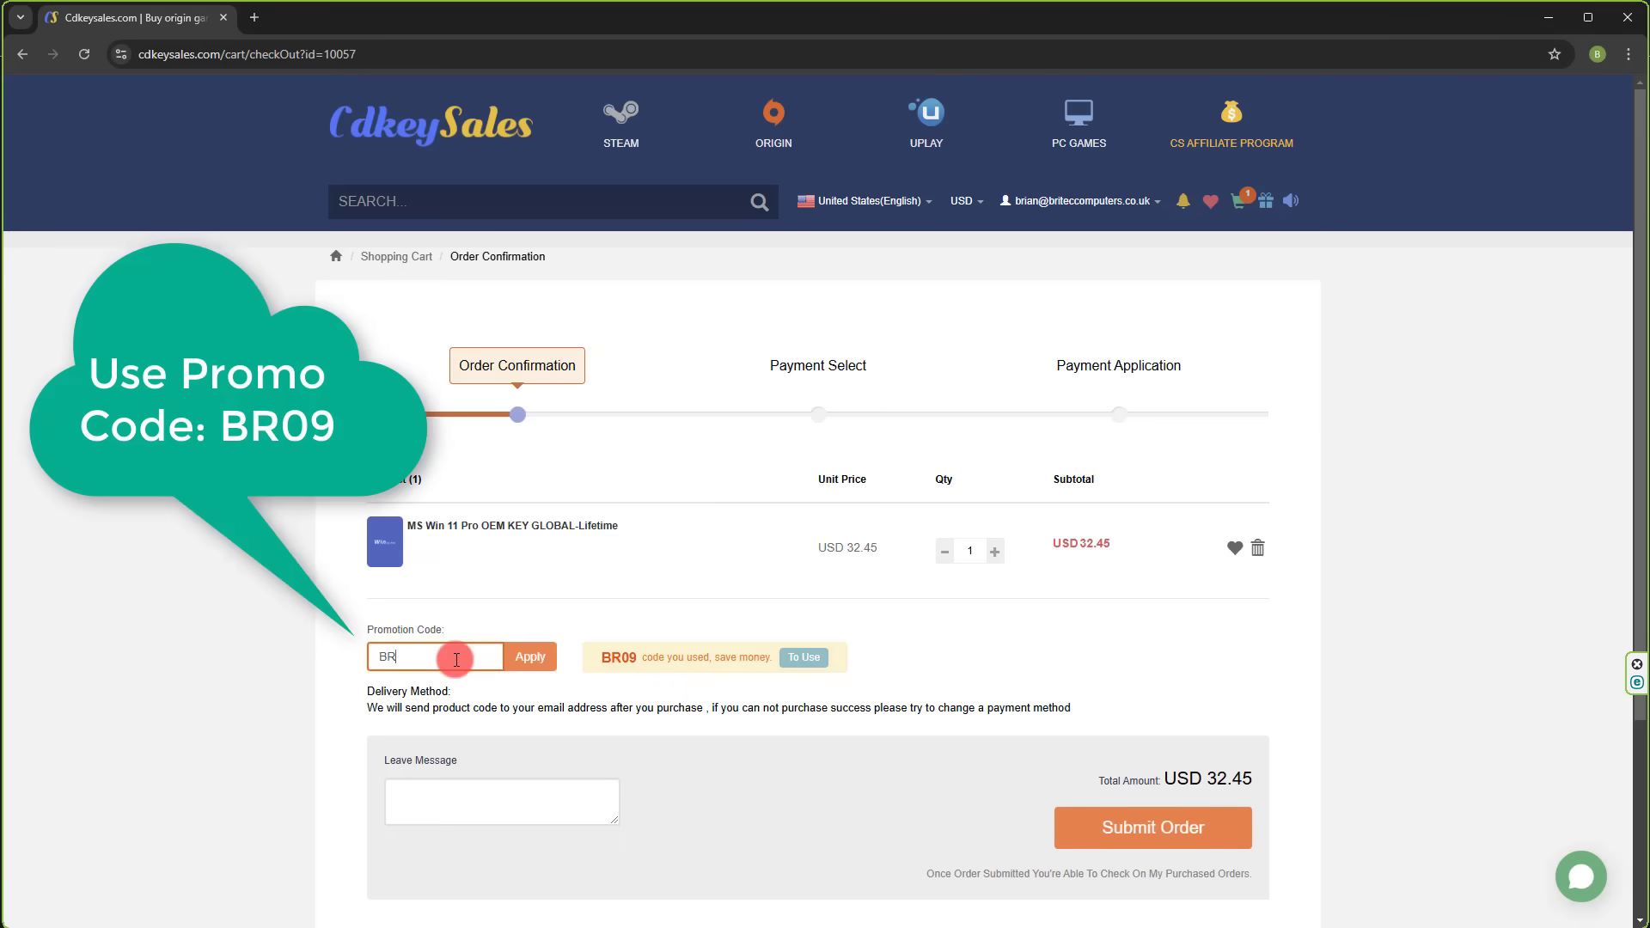
pyautogui.write('09')
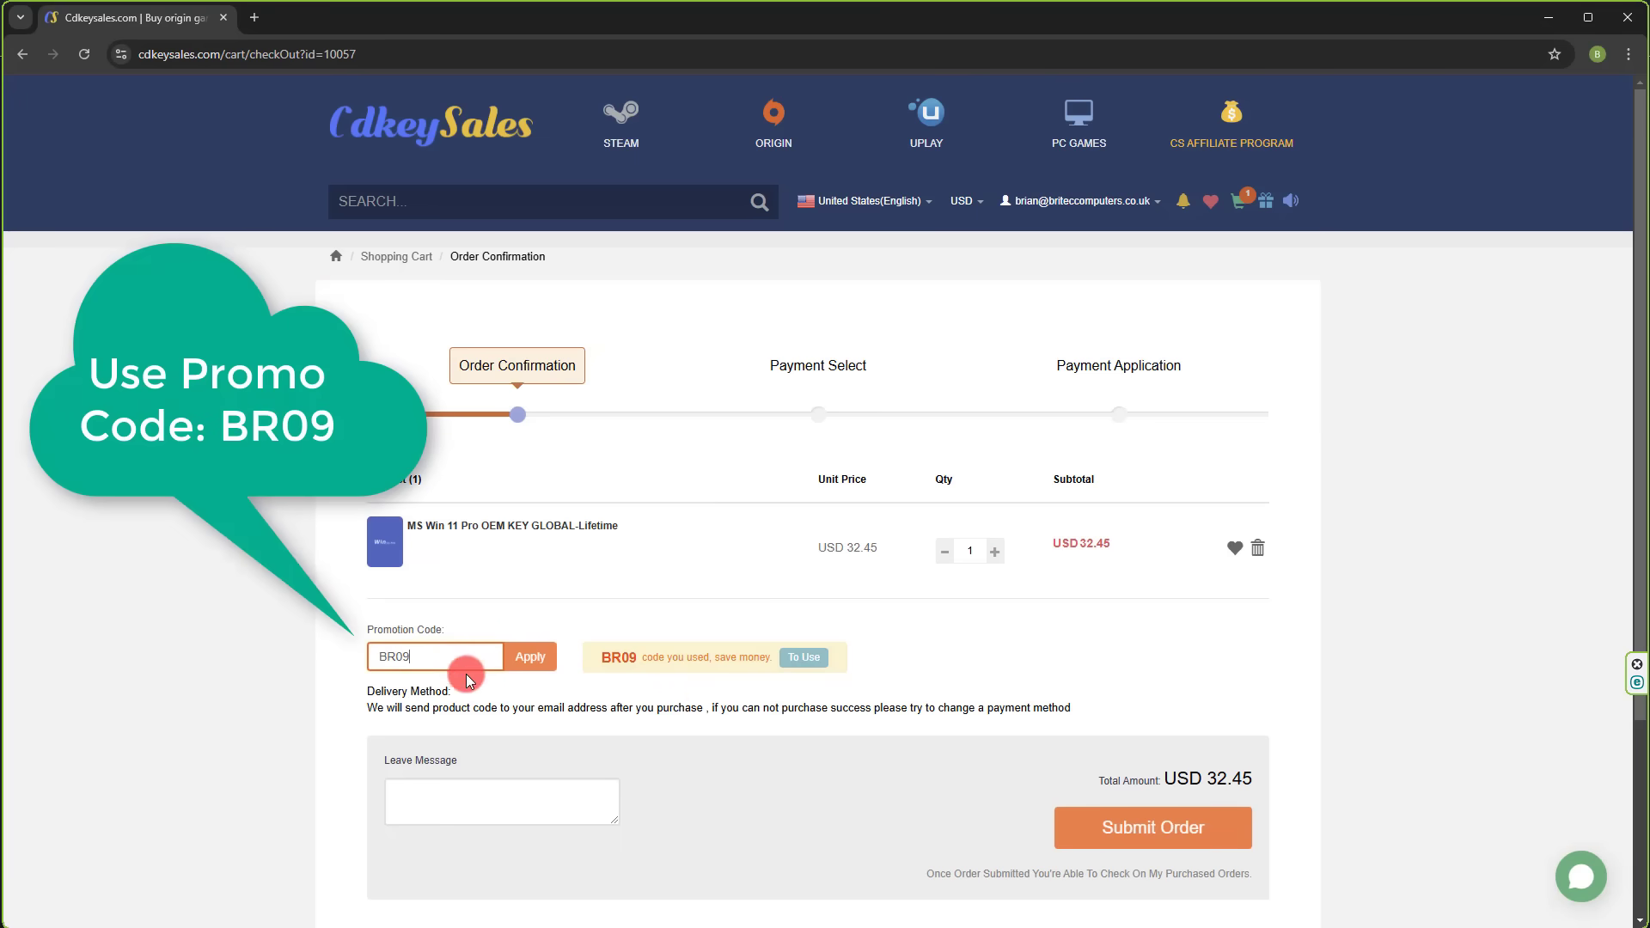
pyautogui.click(532, 663)
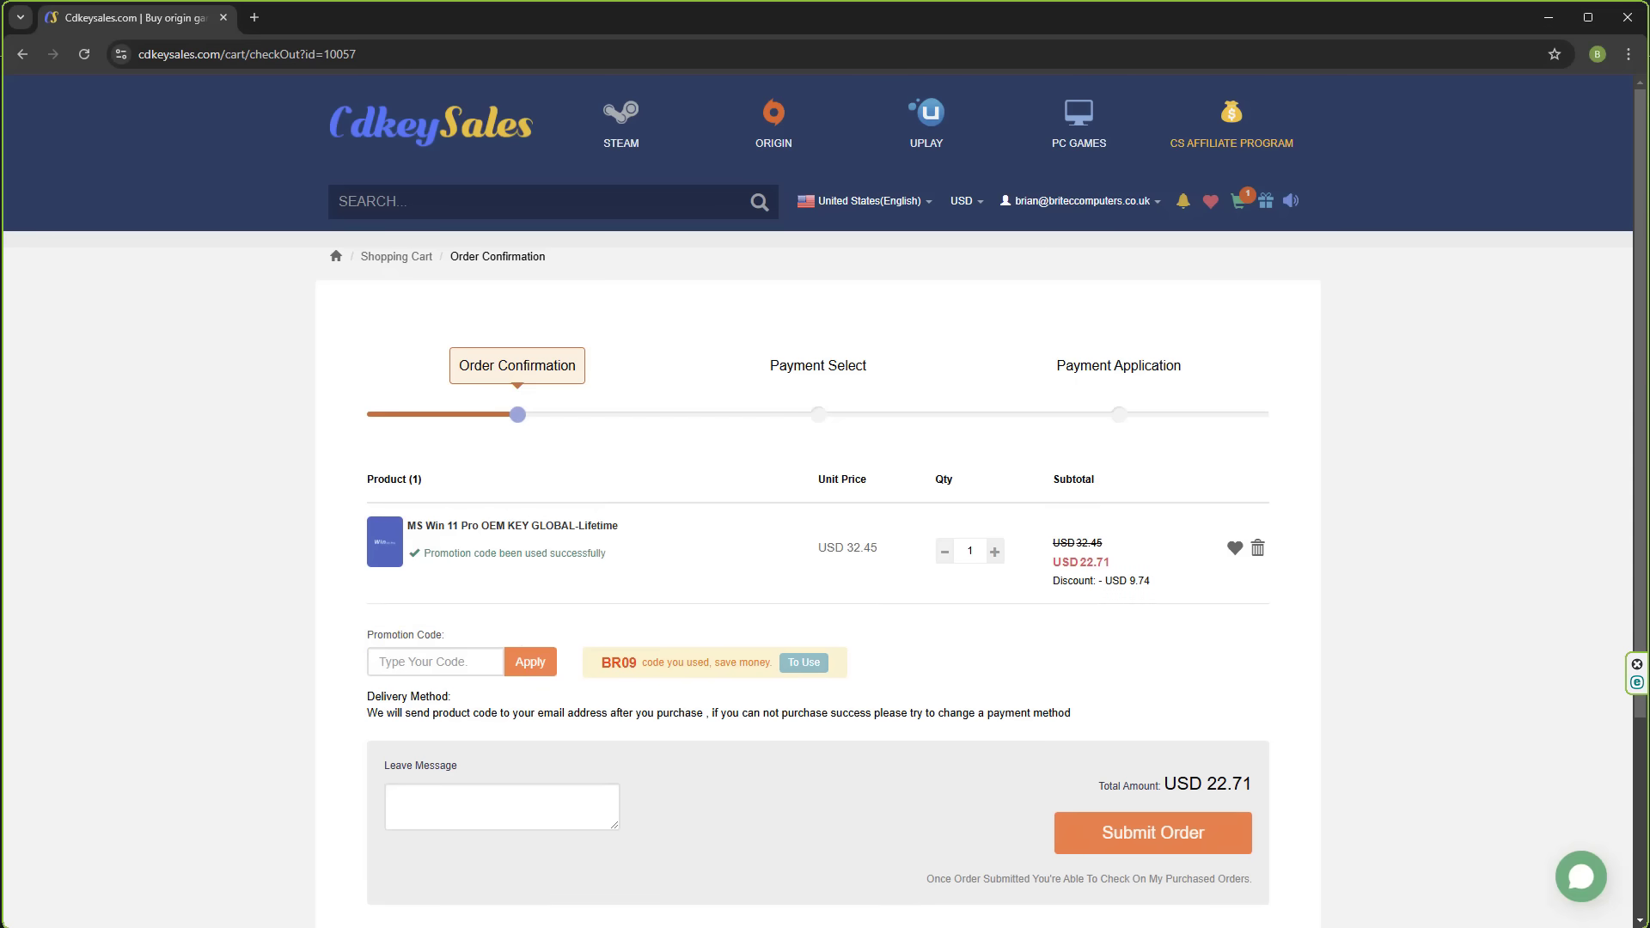
# - Submit the discounted order and activate Windows with the purchased product key
pyautogui.click(1122, 843)
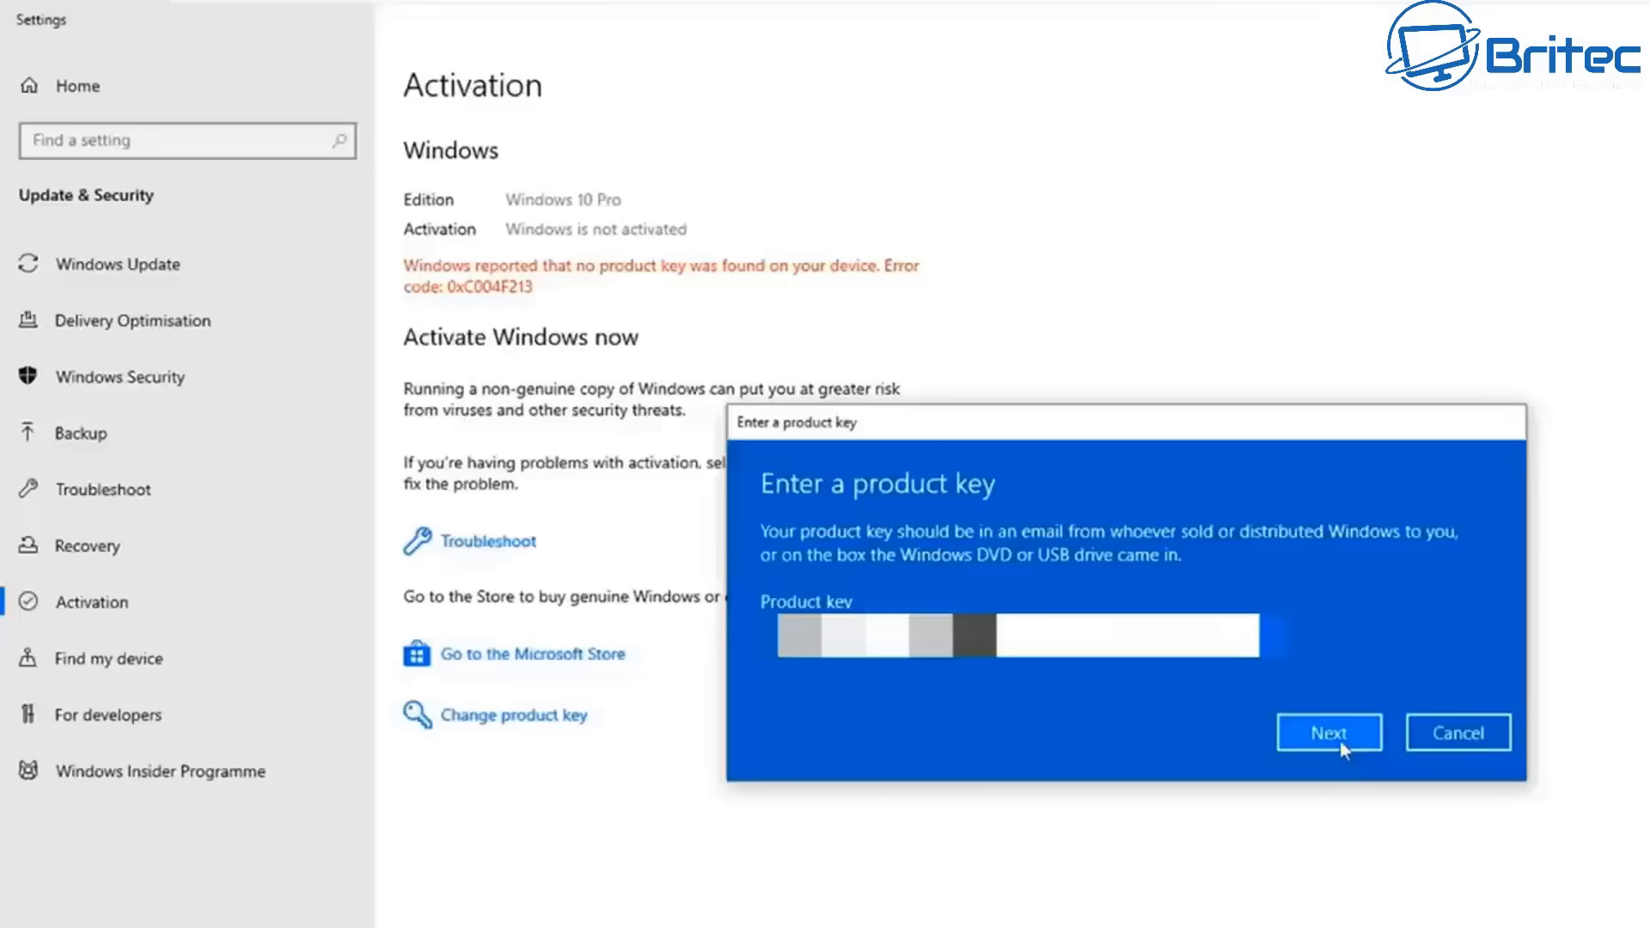
pyautogui.click(1330, 671)
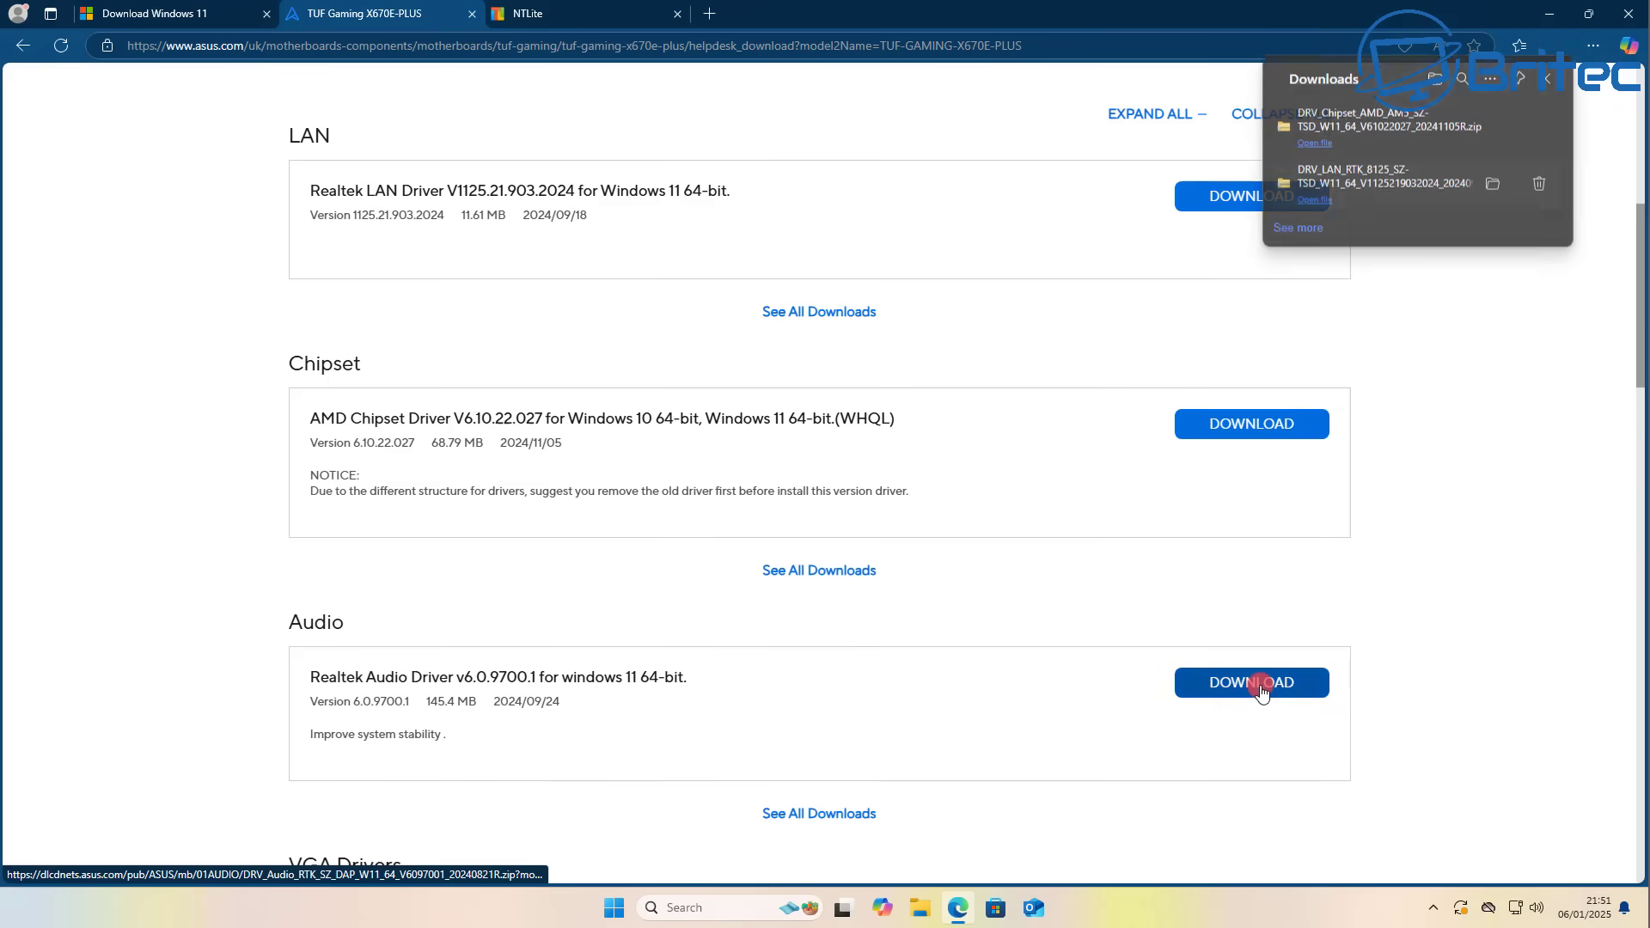
# - Save the Realtek audio driver zip into drivers, then download the AMD graphics driver
pyautogui.click(1261, 693)
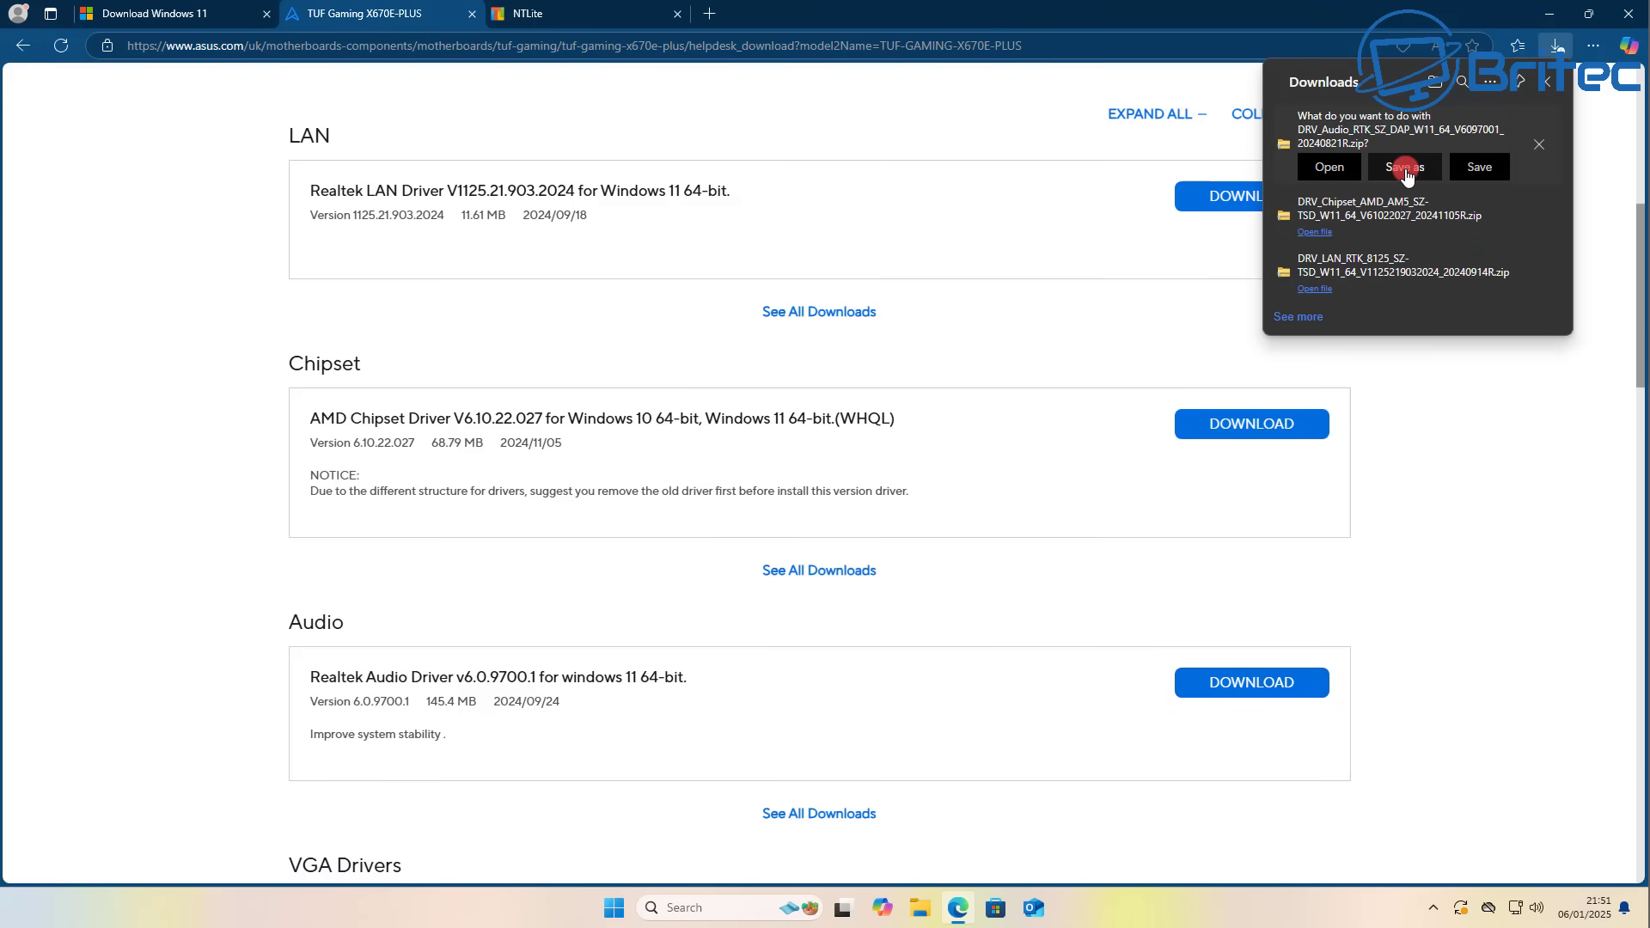
pyautogui.click(1406, 171)
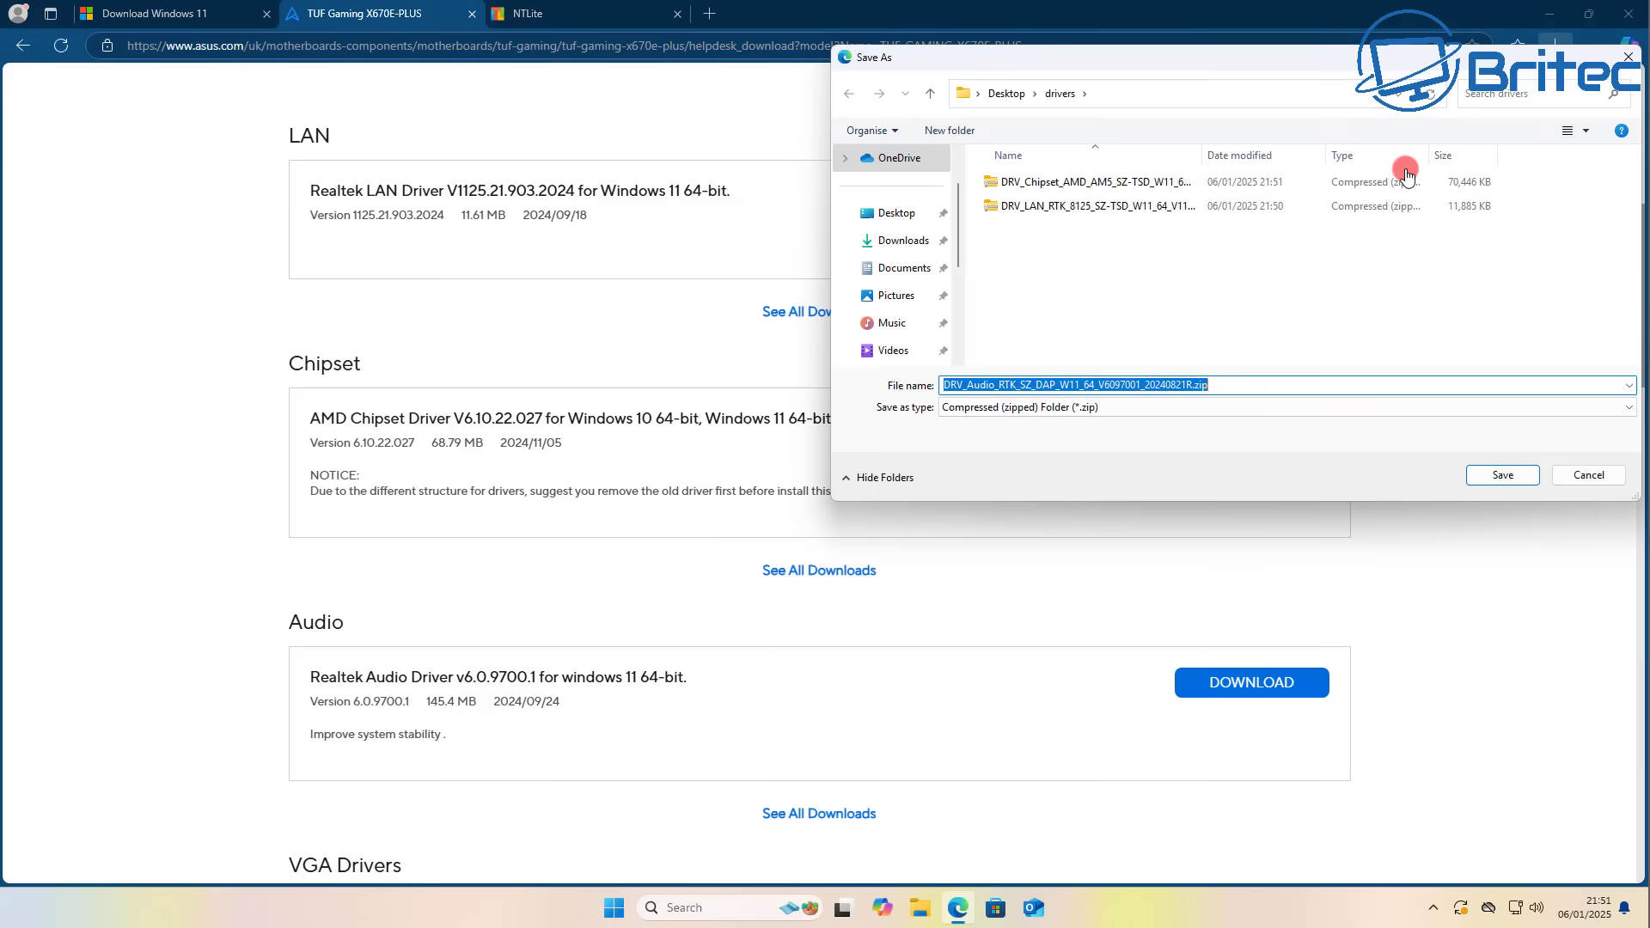
pyautogui.click(1493, 475)
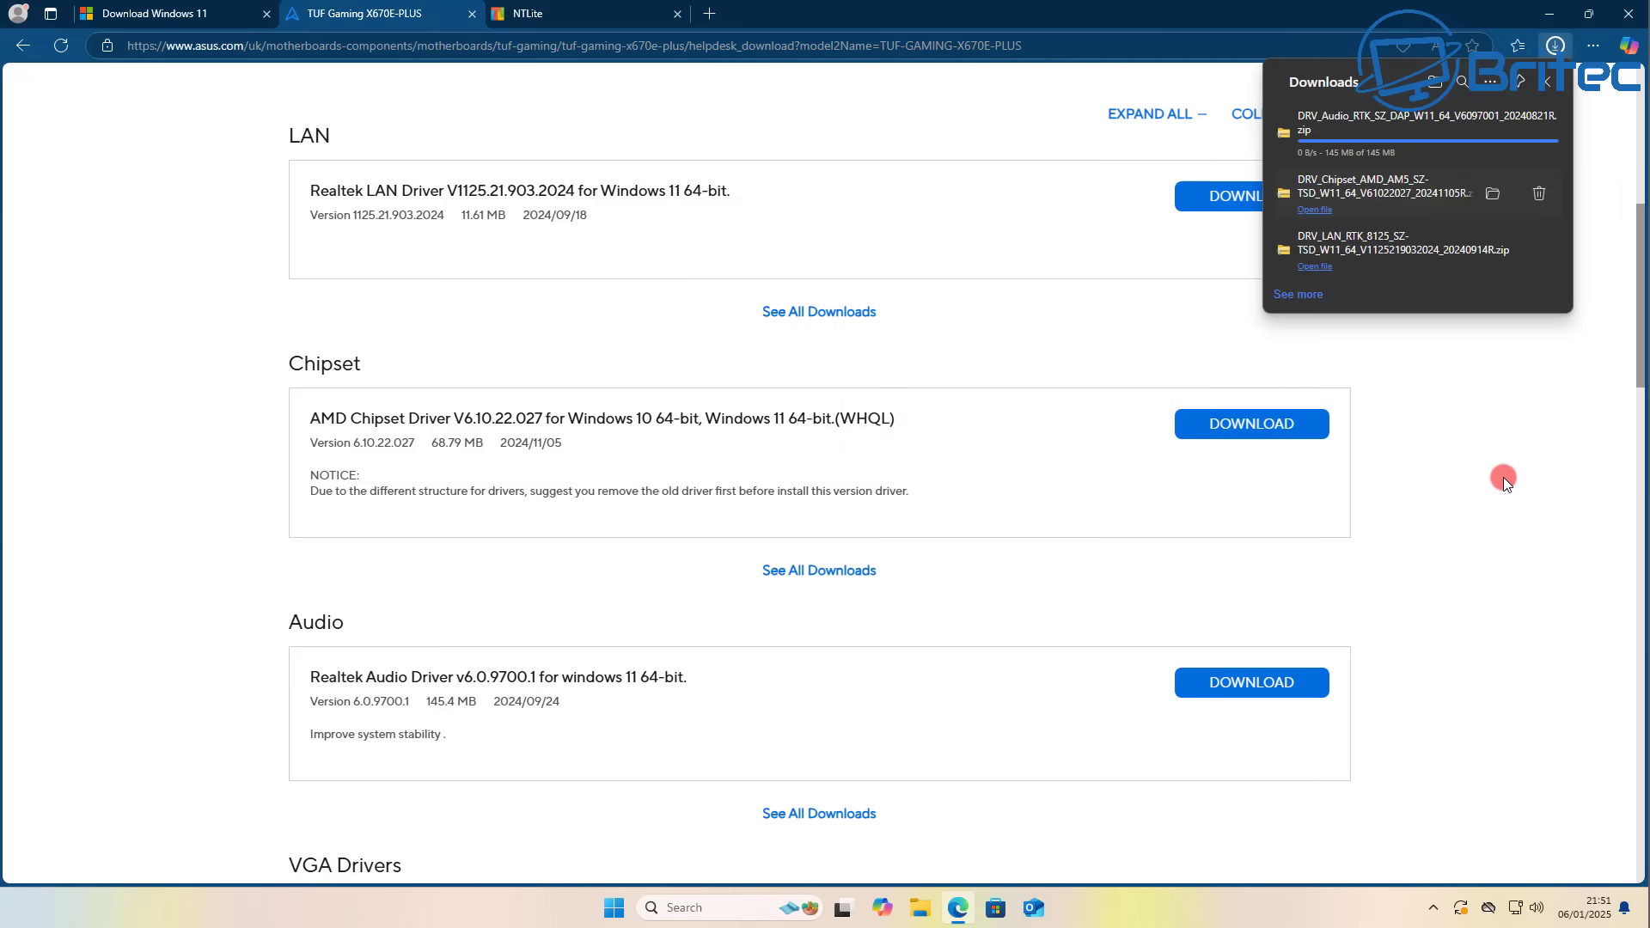
pyautogui.scroll(-6, 1497, 482)
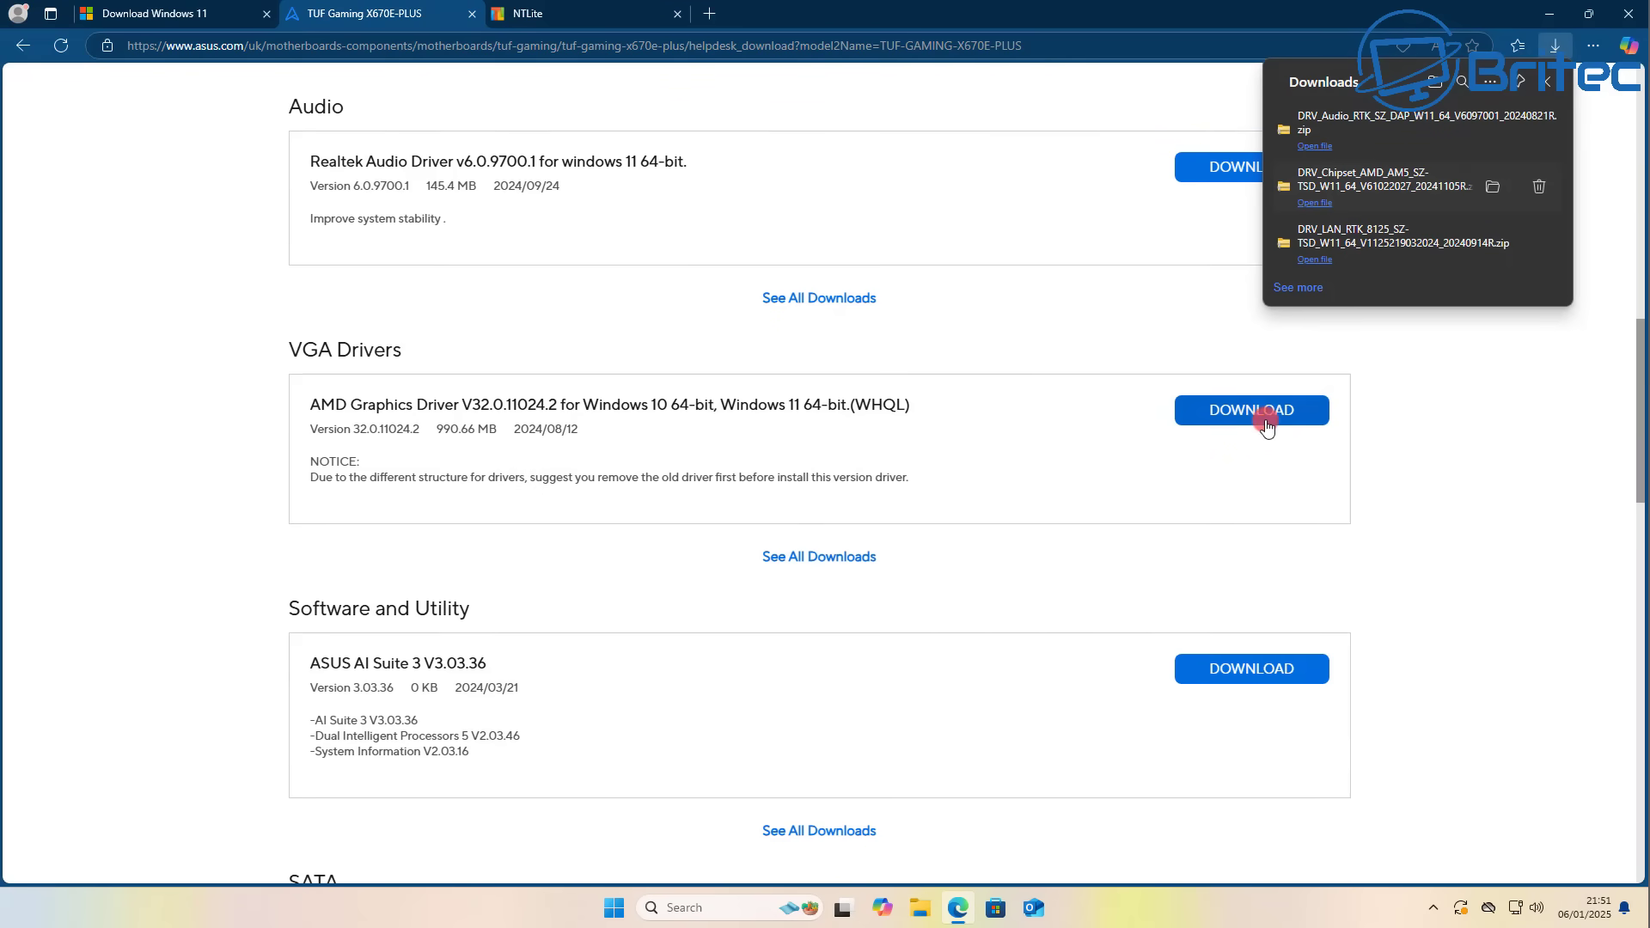
pyautogui.click(1261, 413)
pyautogui.scroll(-3, 1261, 413)
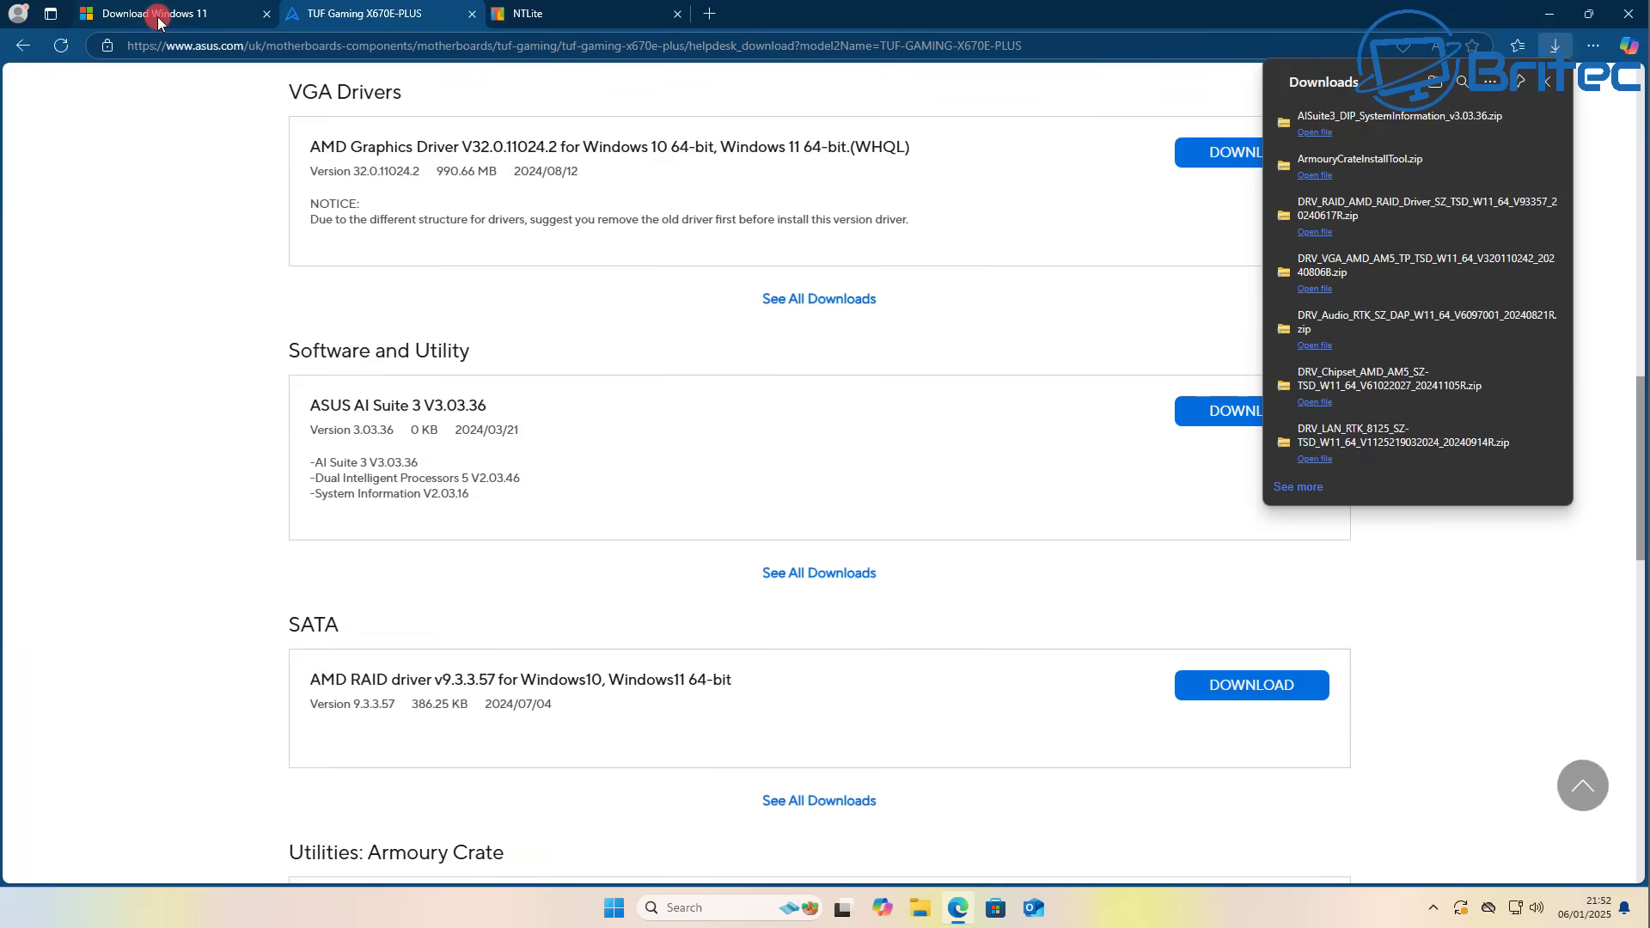
pyautogui.click(148, 13)
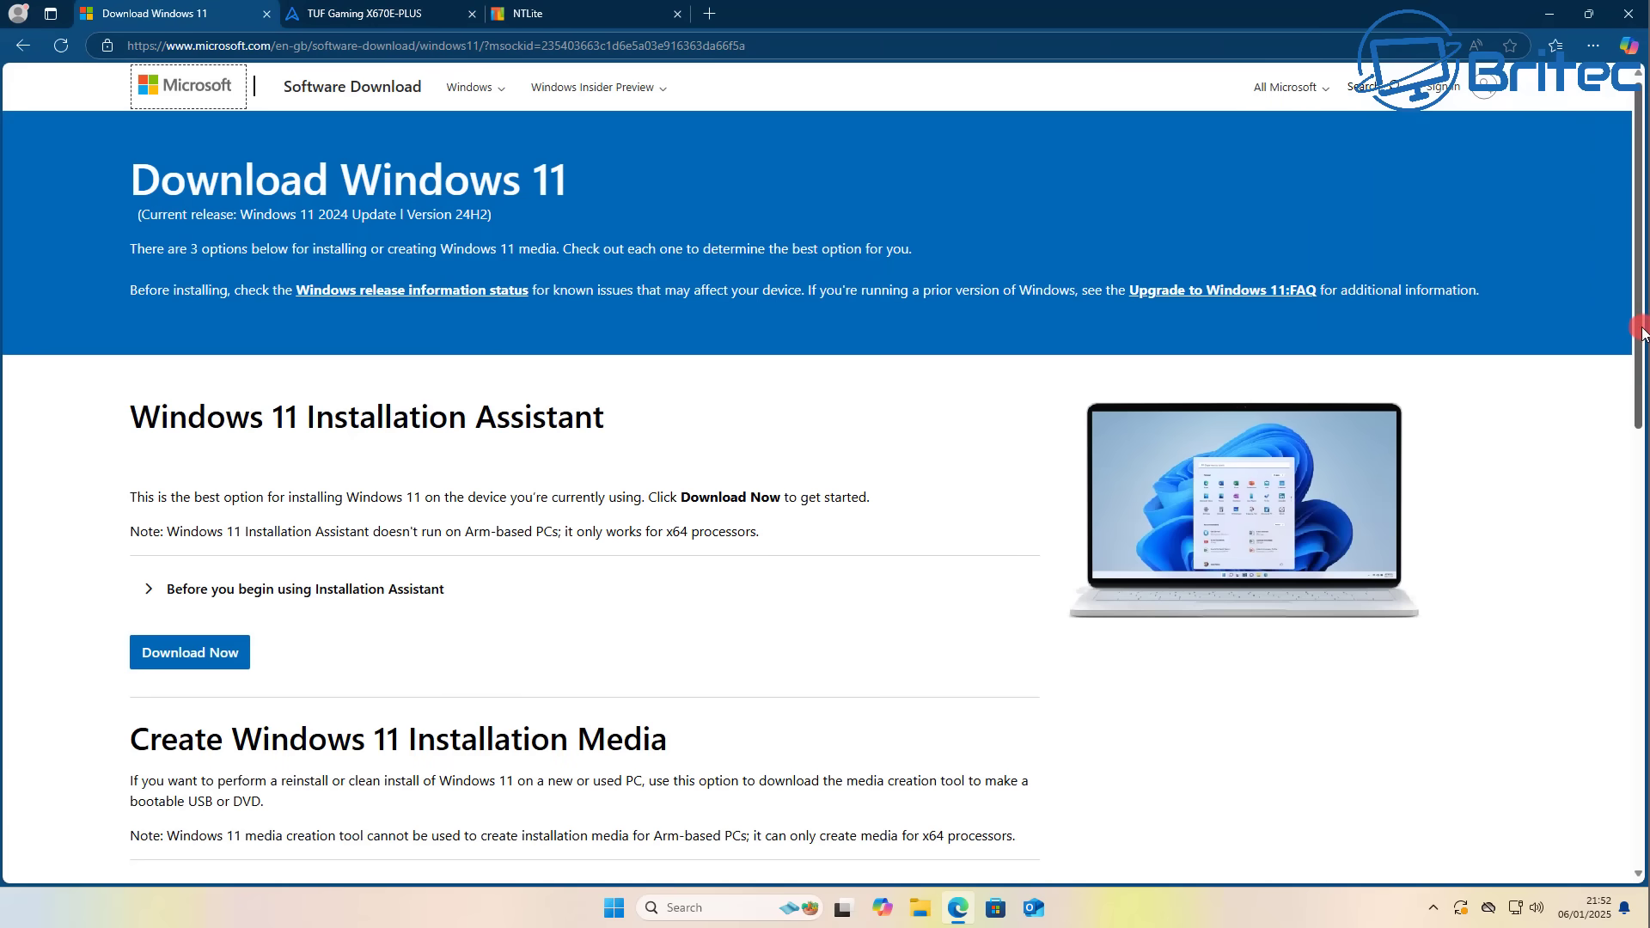
# - Request the multi-edition Windows 11 ISO in English International
pyautogui.moveTo(1639, 331); pyautogui.dragTo(1631, 600)
pyautogui.click(464, 525)
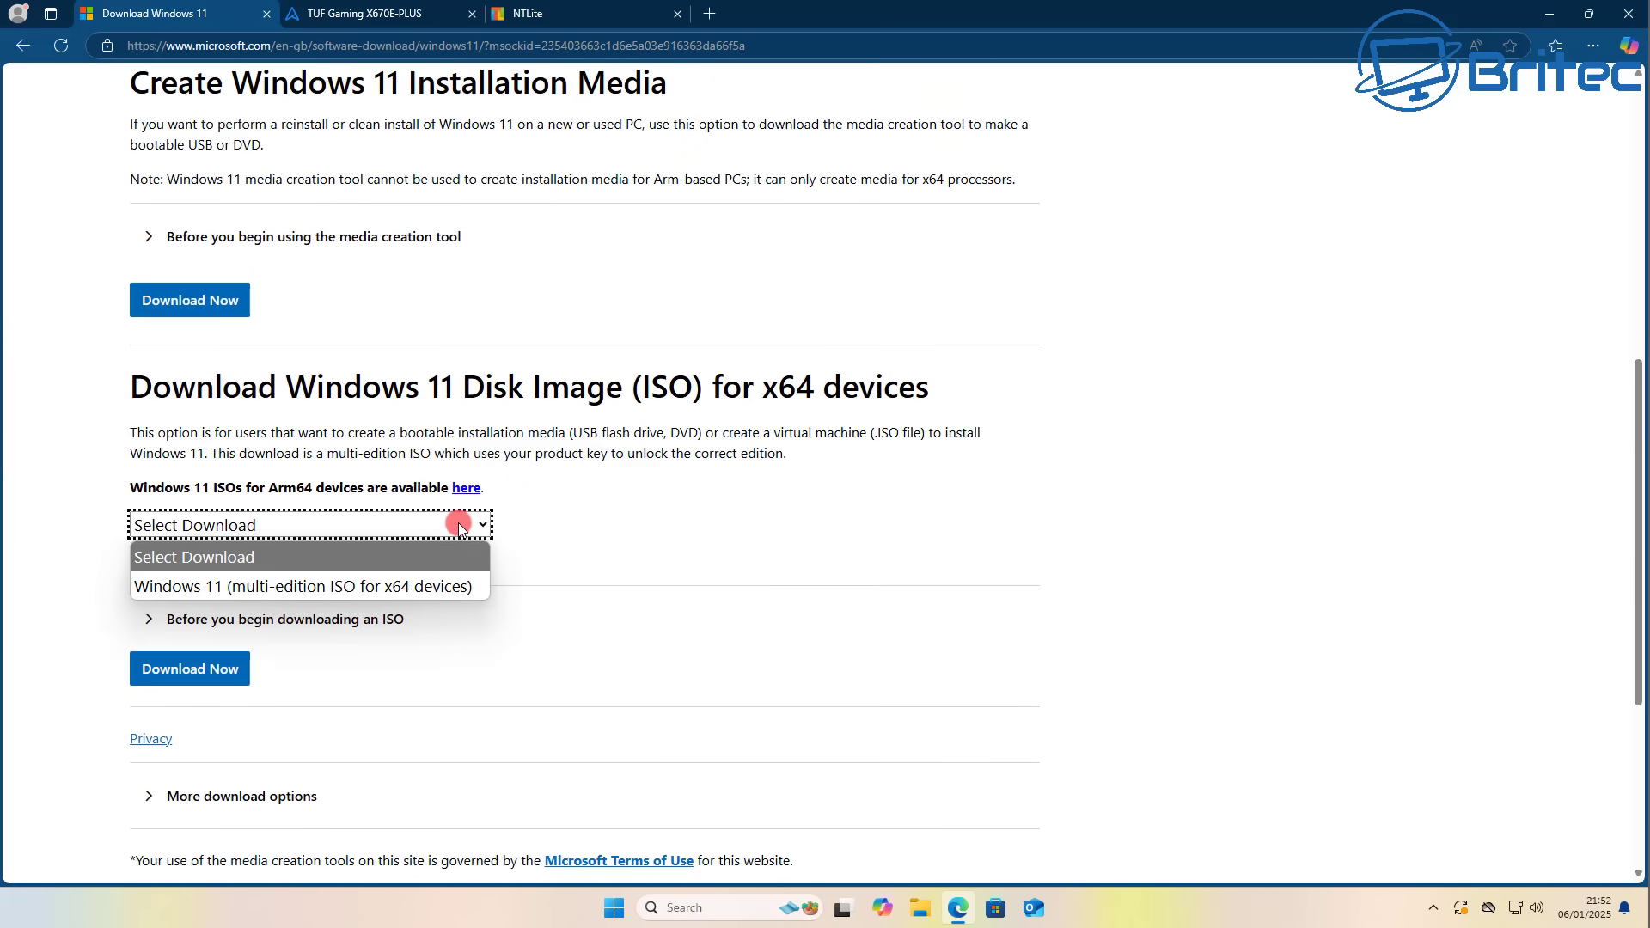
pyautogui.click(286, 588)
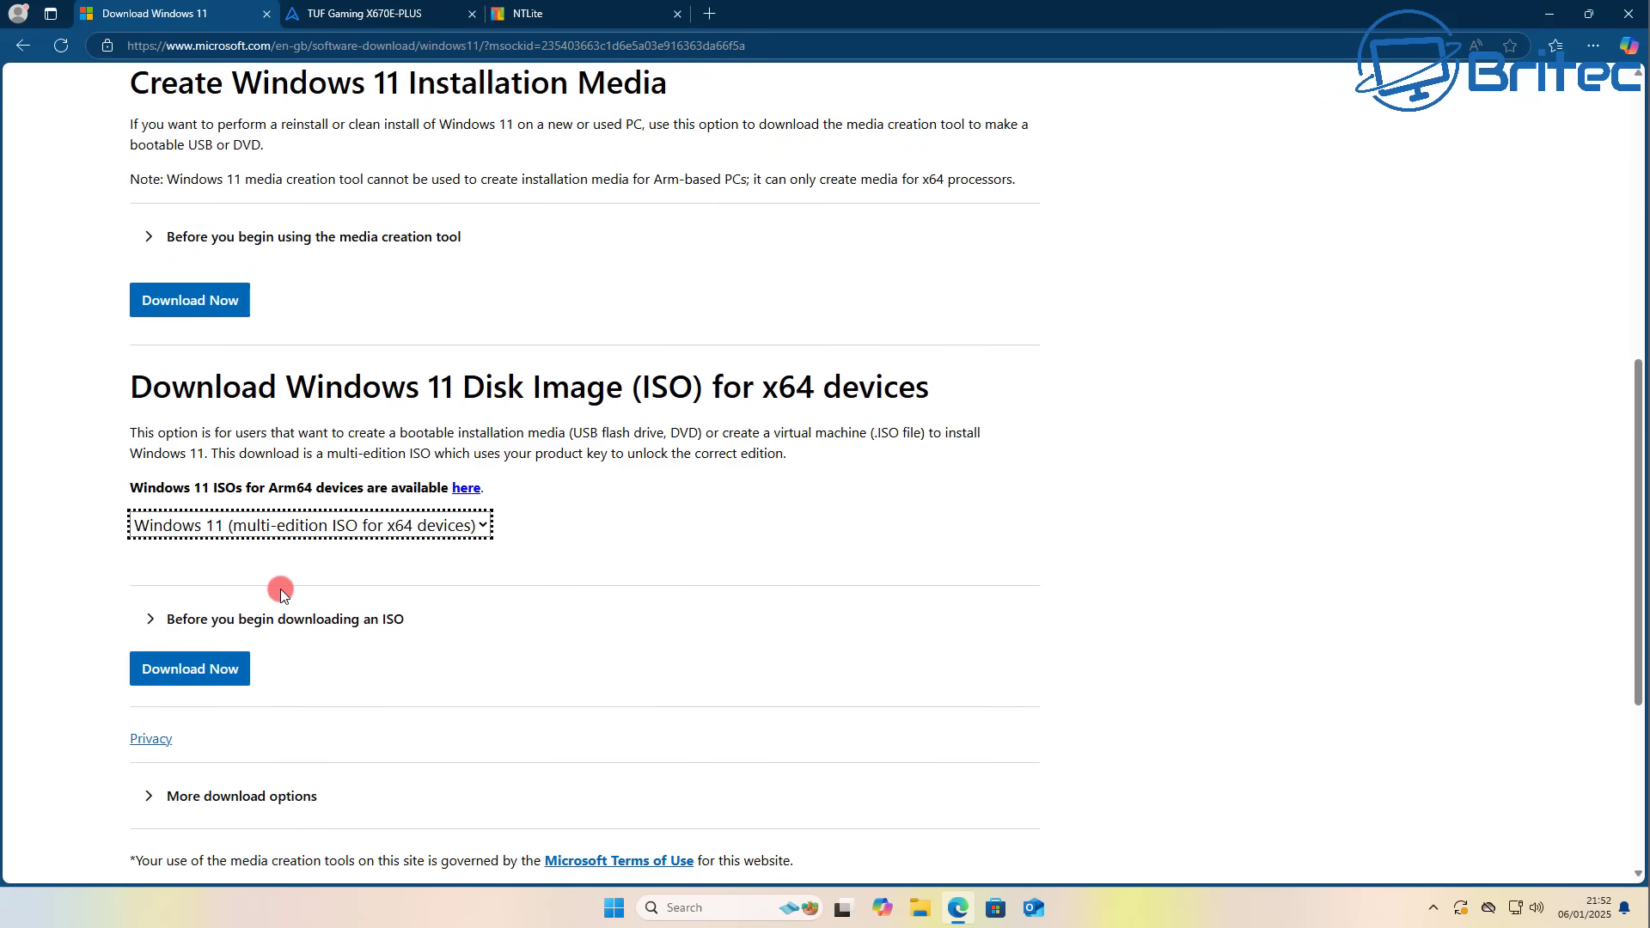
pyautogui.click(201, 679)
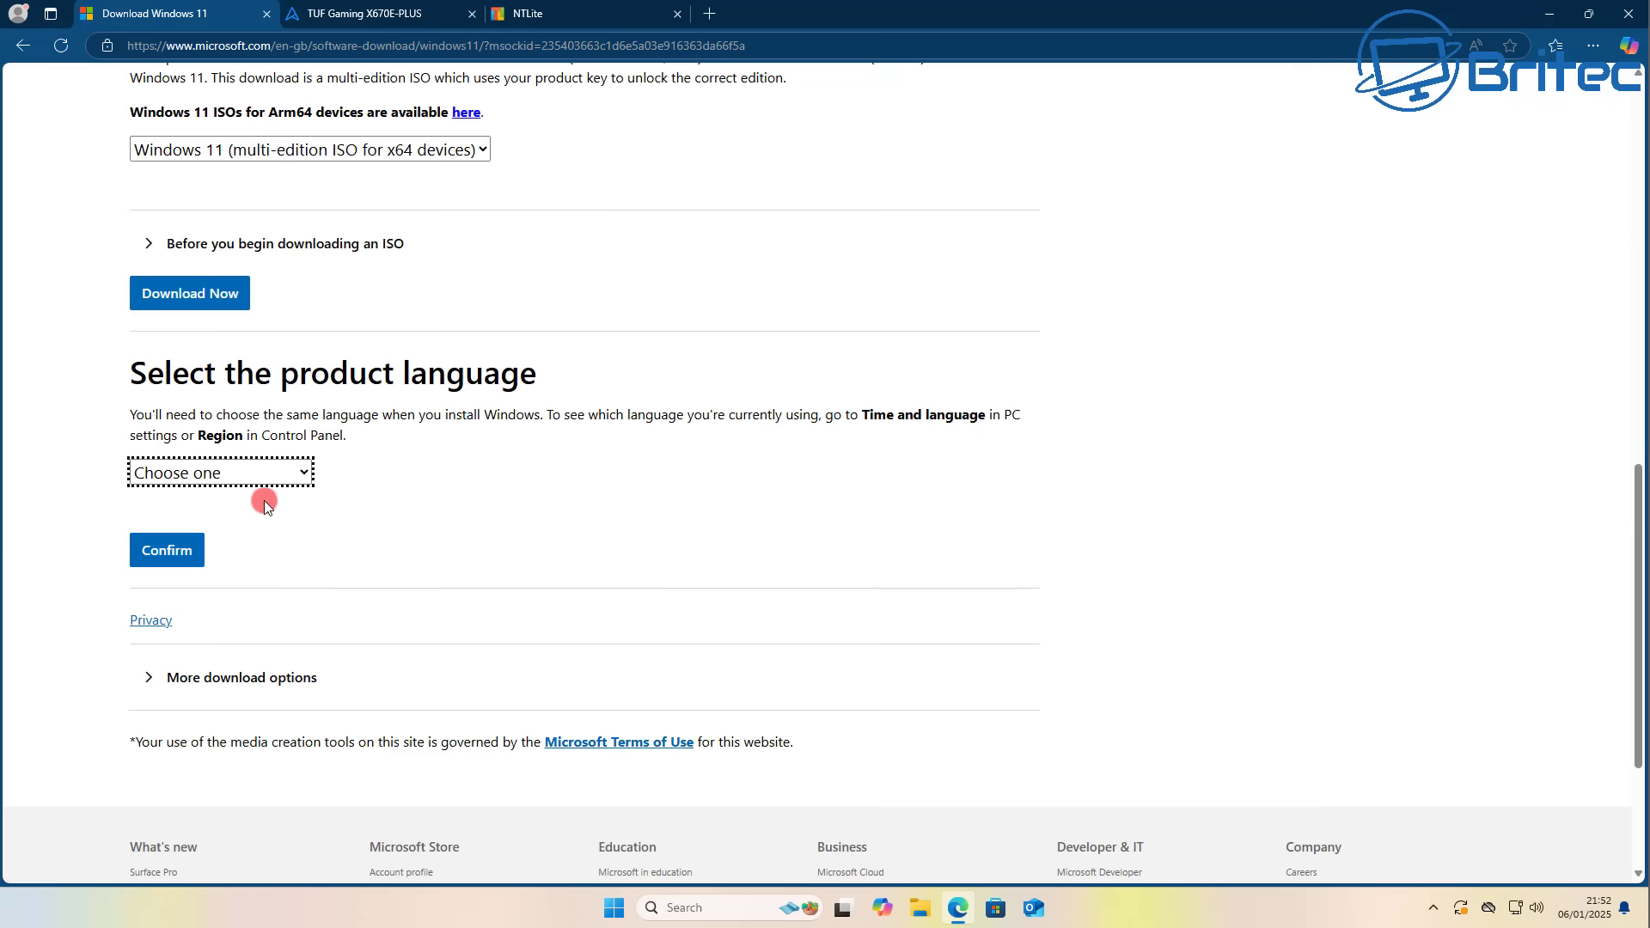
pyautogui.click(264, 475)
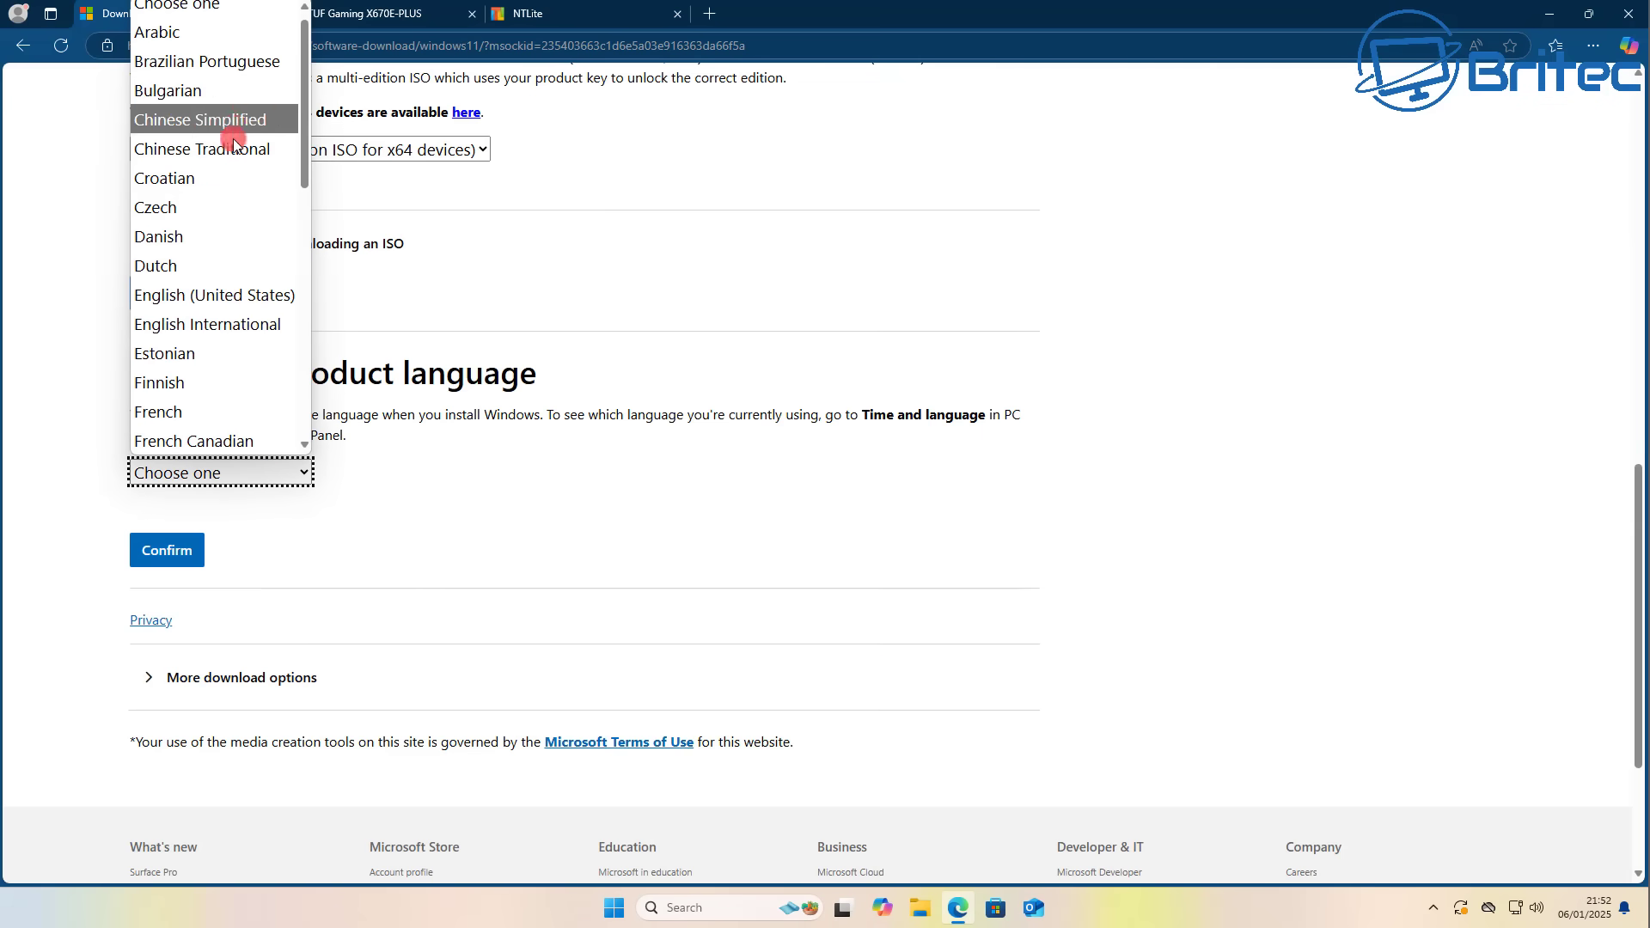
pyautogui.click(230, 320)
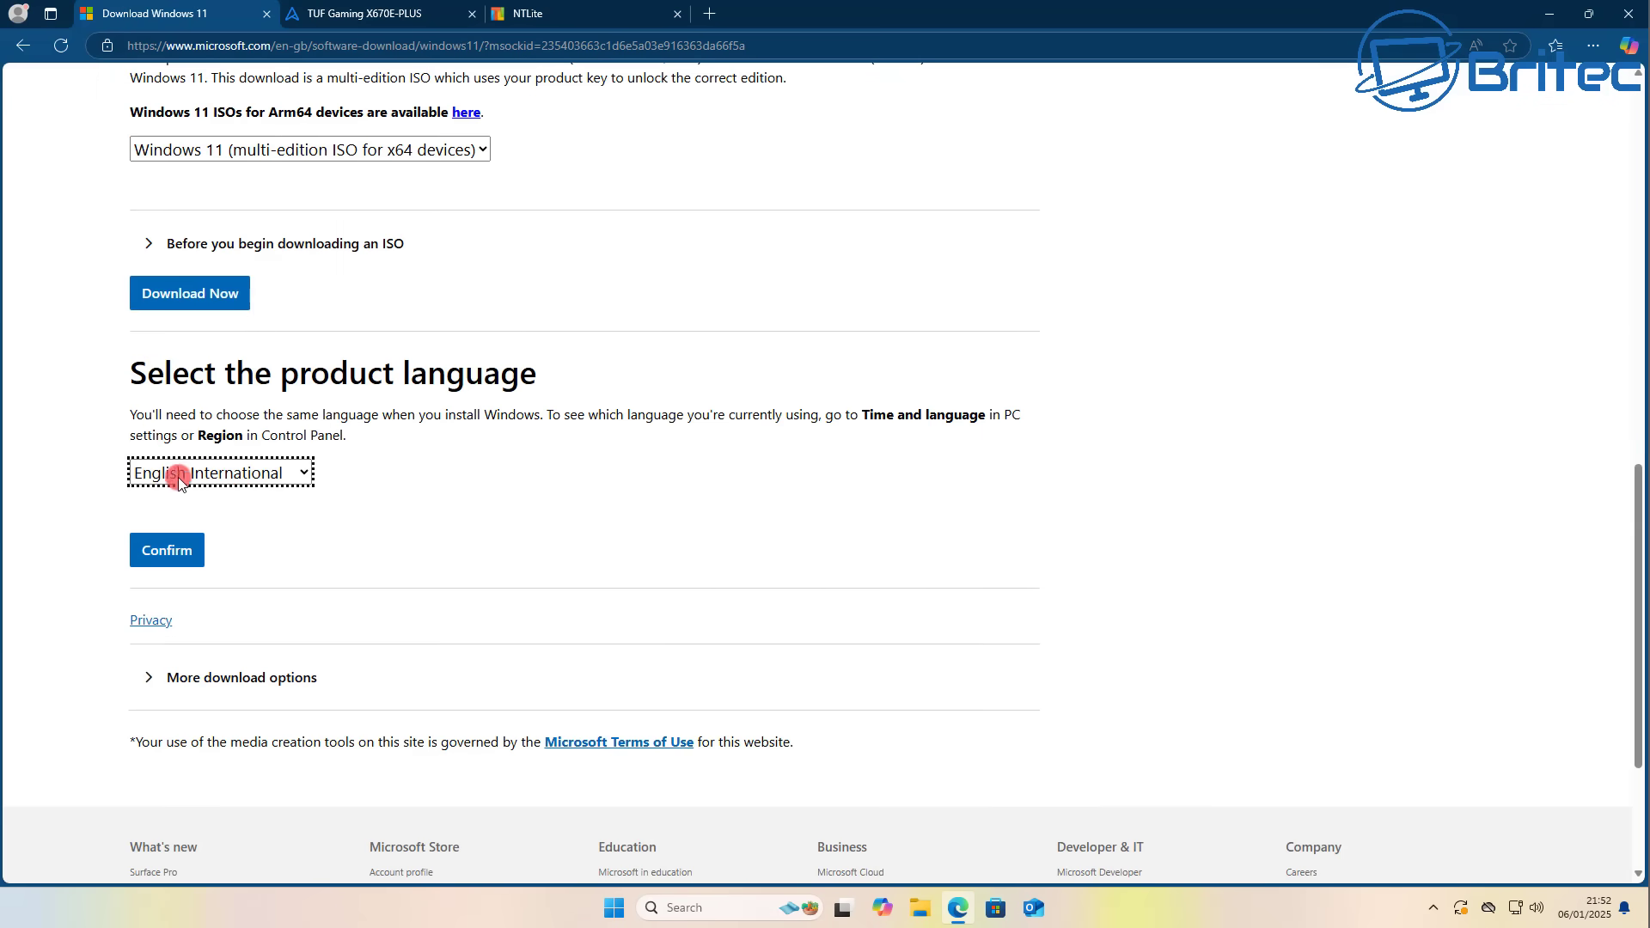
pyautogui.click(155, 552)
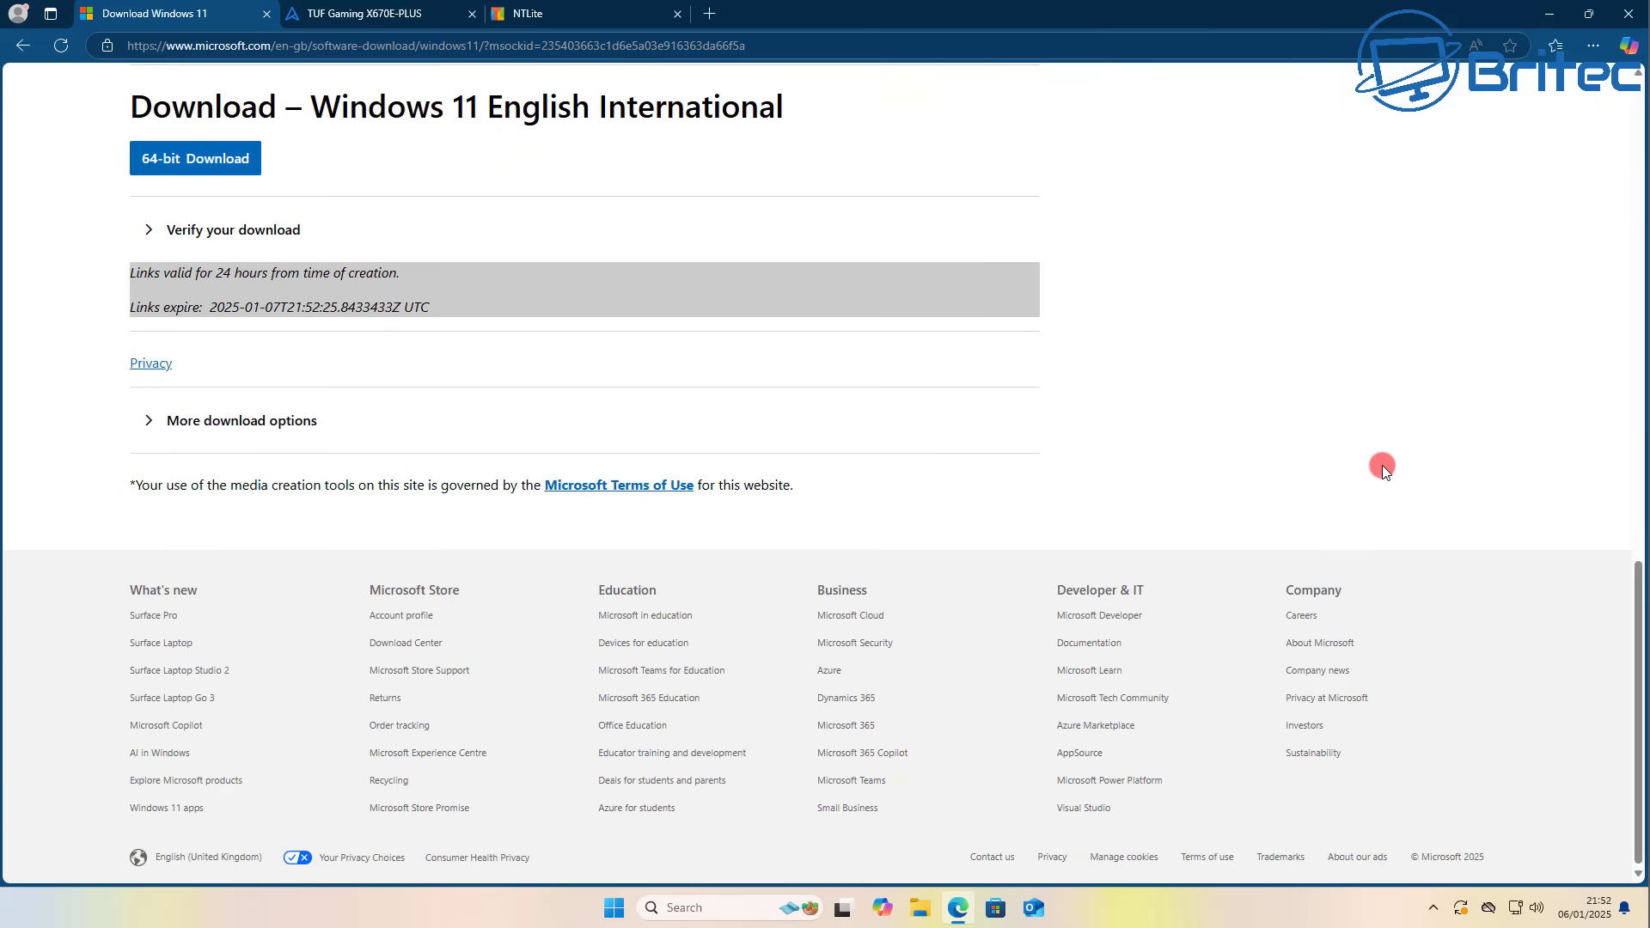
# - Save the 64-bit Windows 11 ISO into a new Desktop folder named 'windows 11'
pyautogui.click(185, 159)
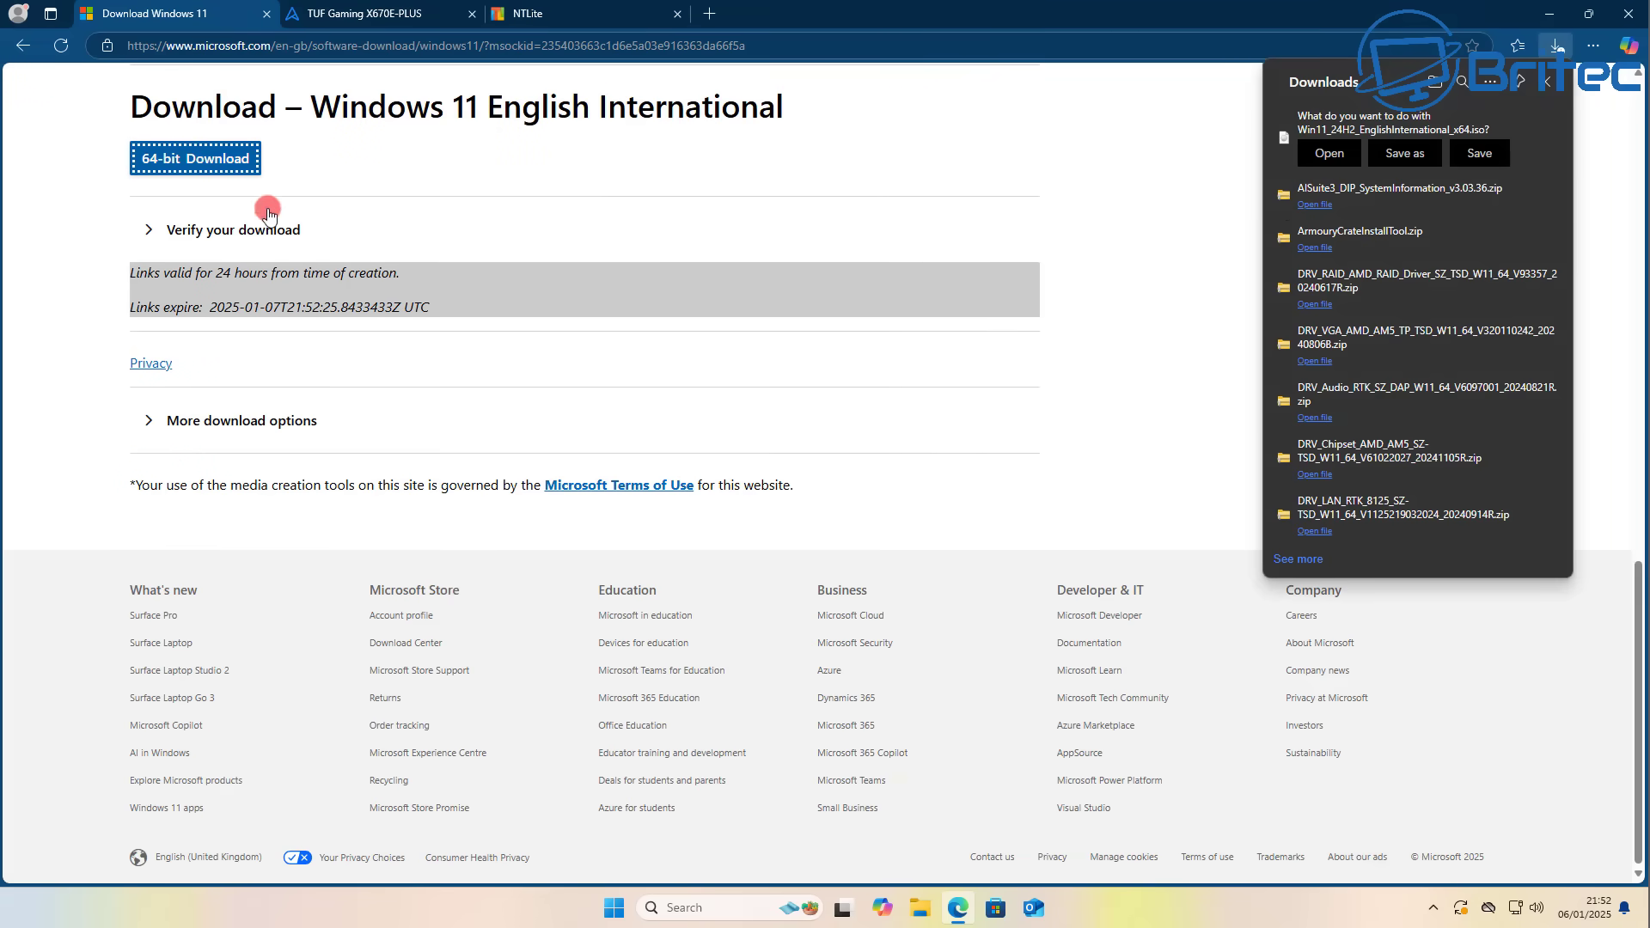
pyautogui.click(1405, 153)
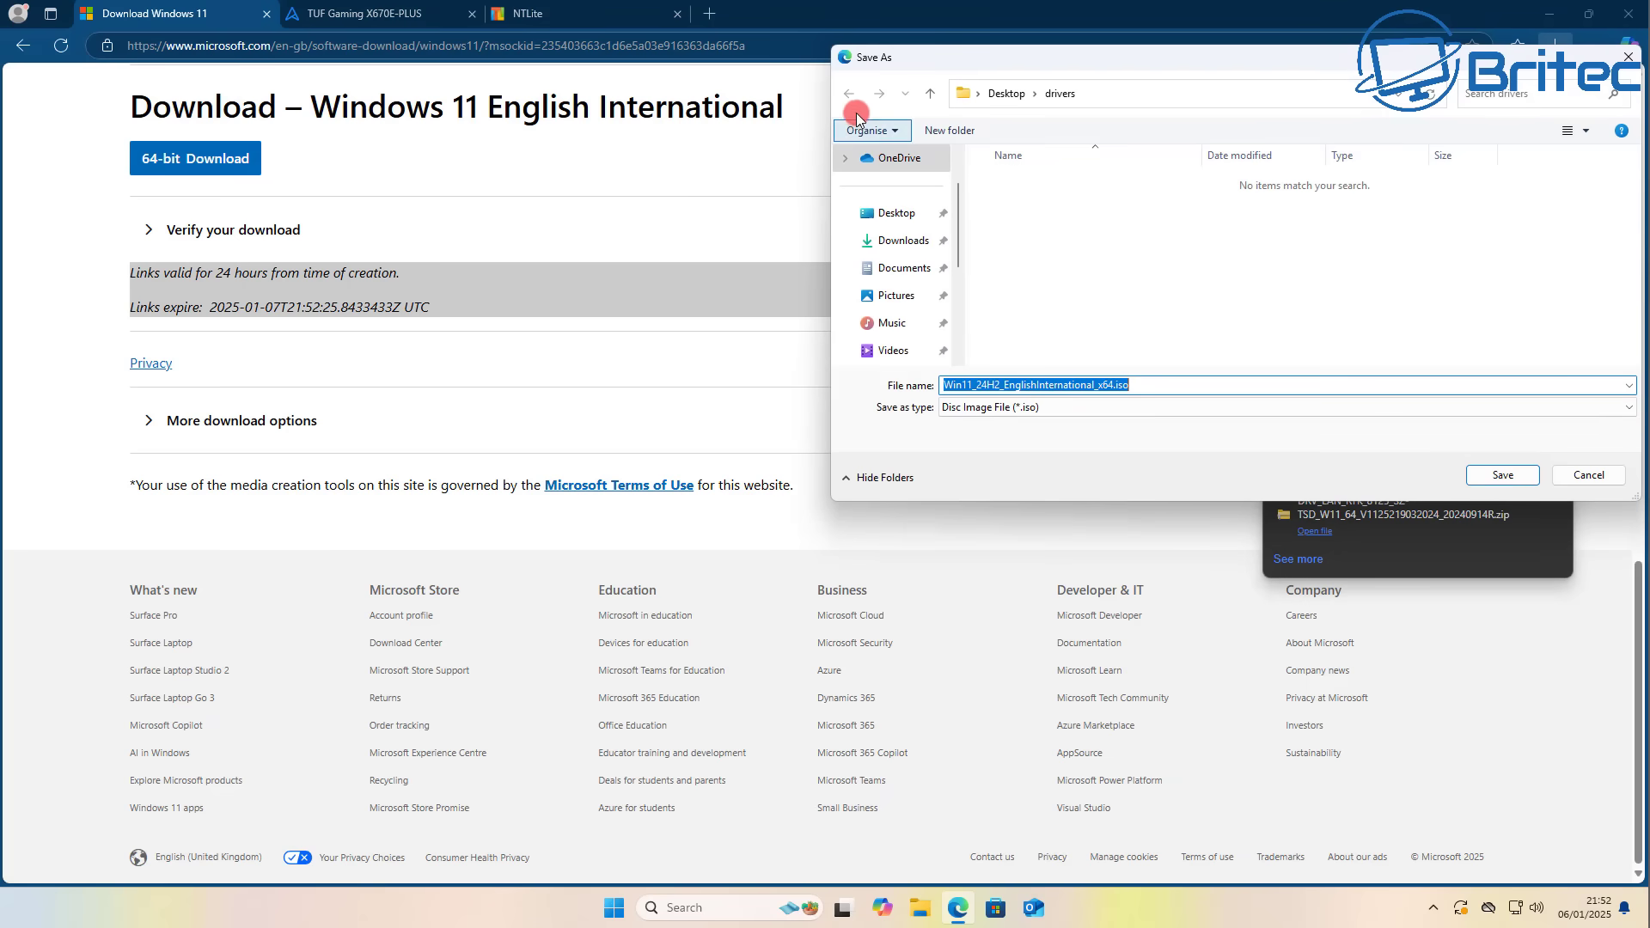
pyautogui.click(1004, 94)
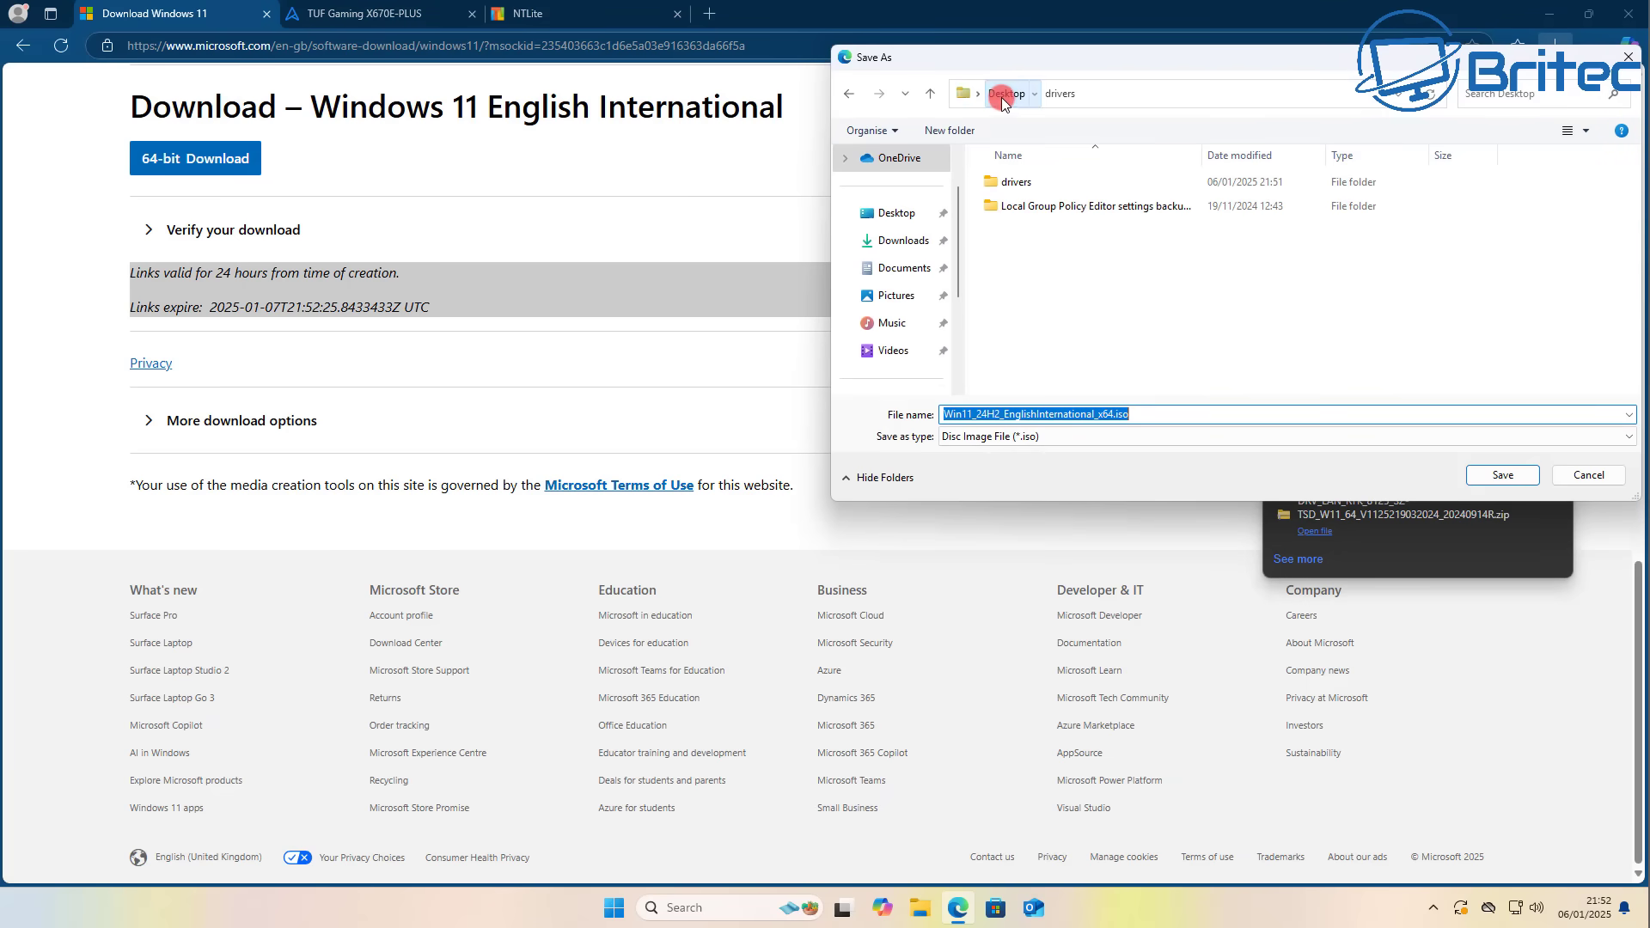
pyautogui.rightClick(1019, 234)
pyautogui.moveTo(1094, 402)
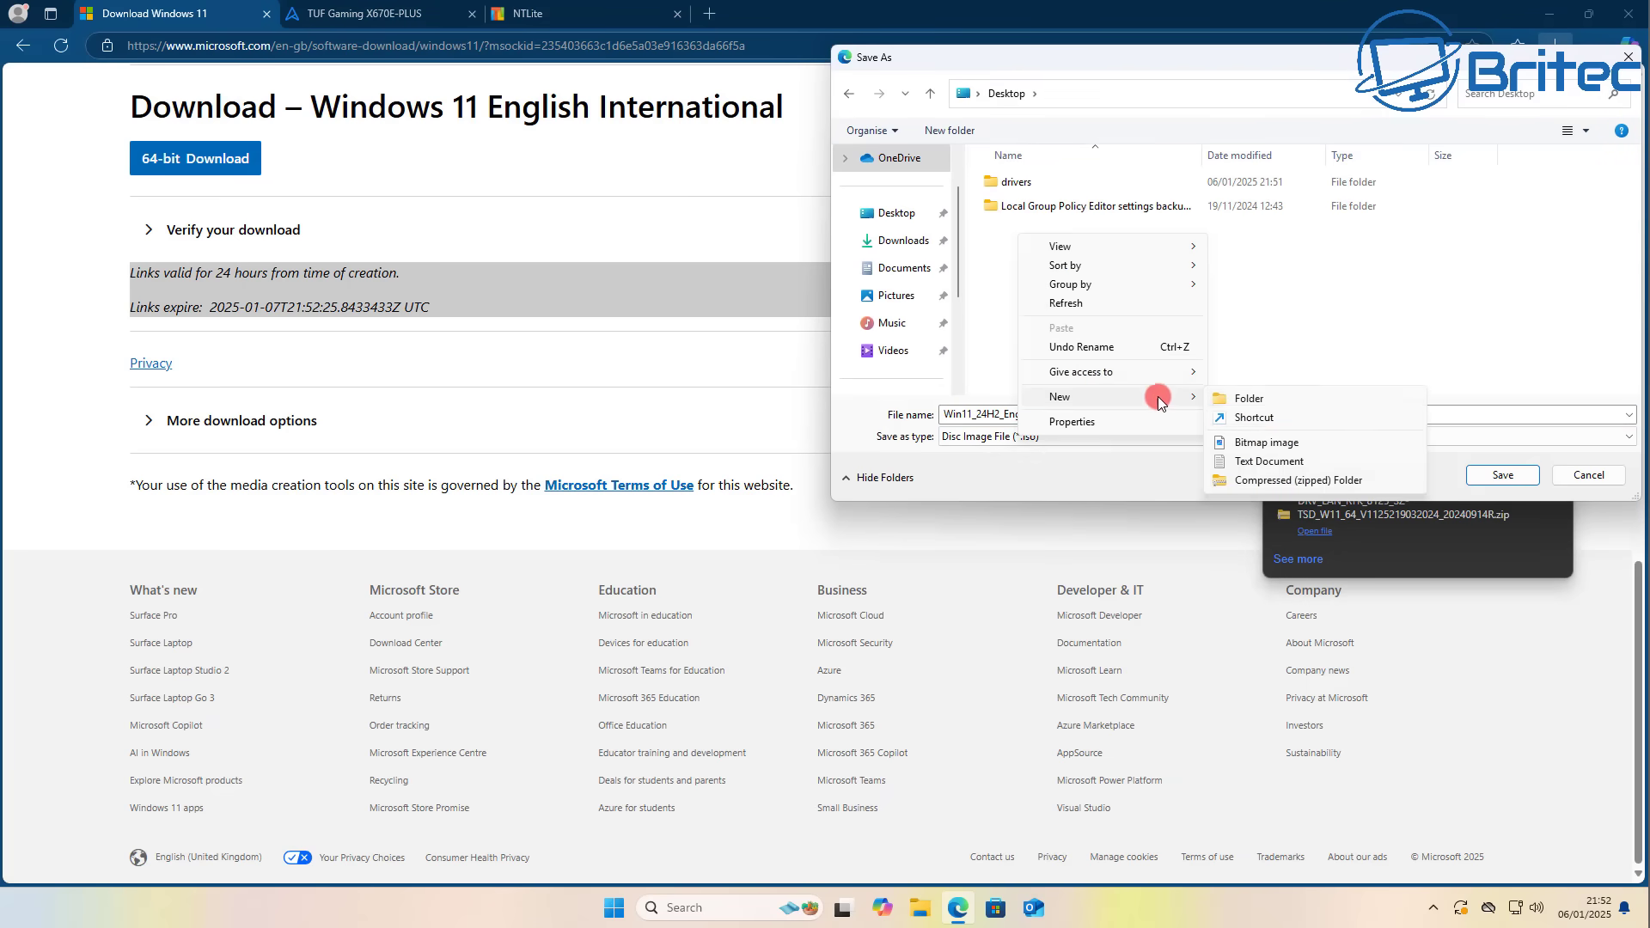
pyautogui.click(1244, 400)
pyautogui.write('windows 11')
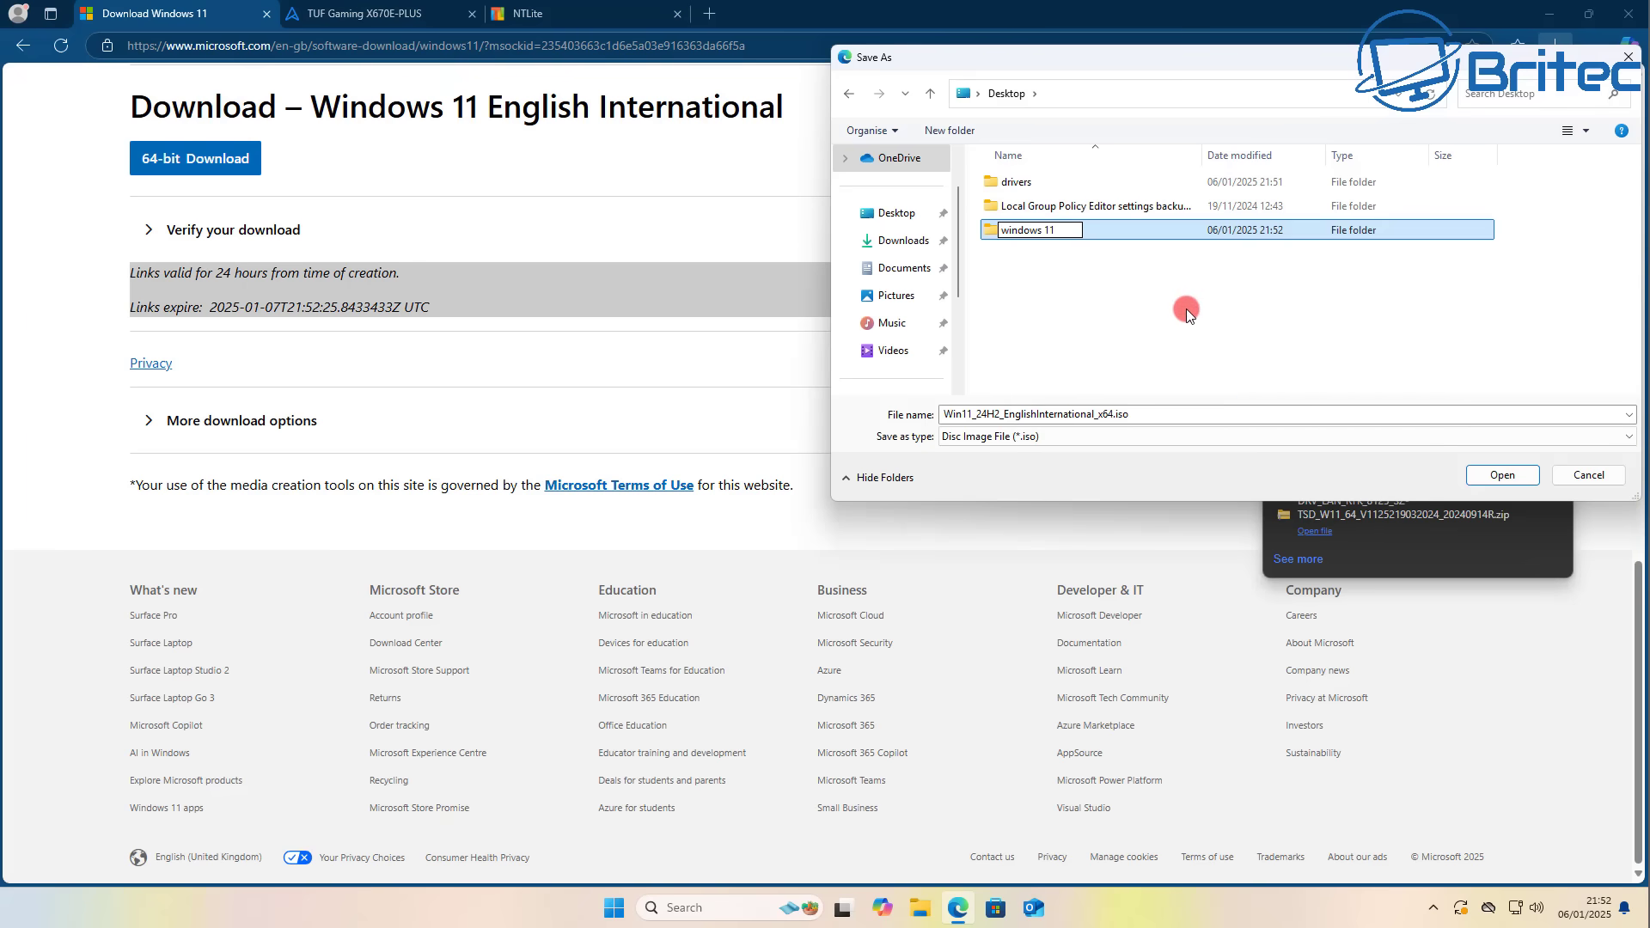
pyautogui.click(1012, 257)
pyautogui.click(1030, 234)
pyautogui.click(1502, 474)
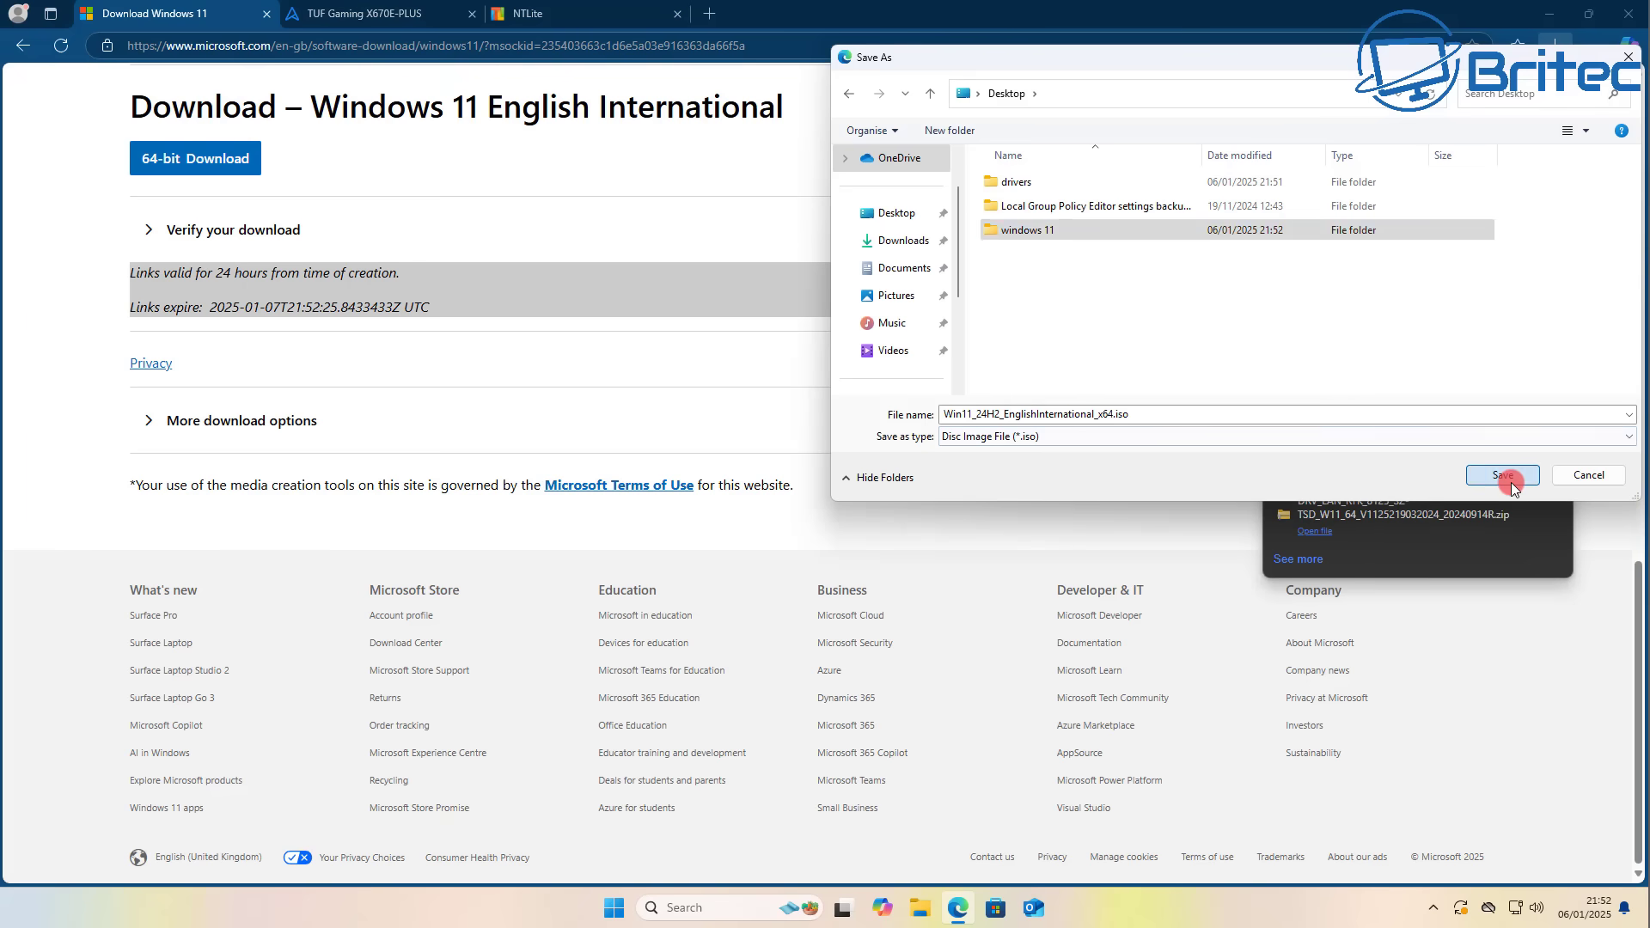
pyautogui.click(1511, 482)
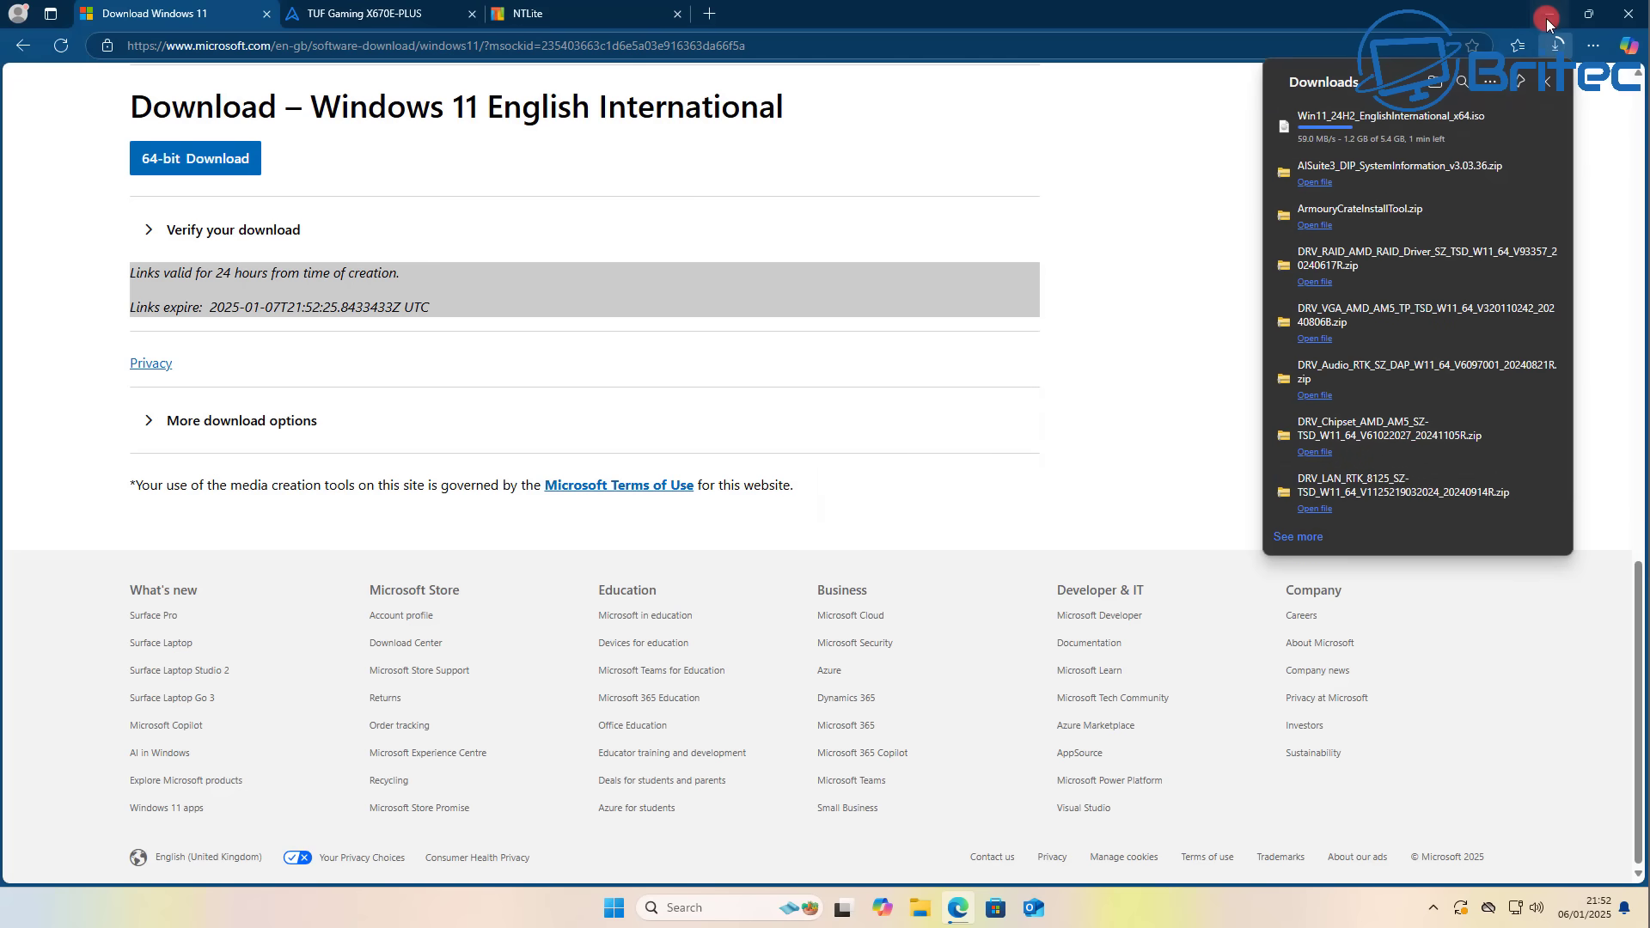
# - Request NTLite_setup_x64.exe from the NTLite website's download page
pyautogui.click(565, 19)
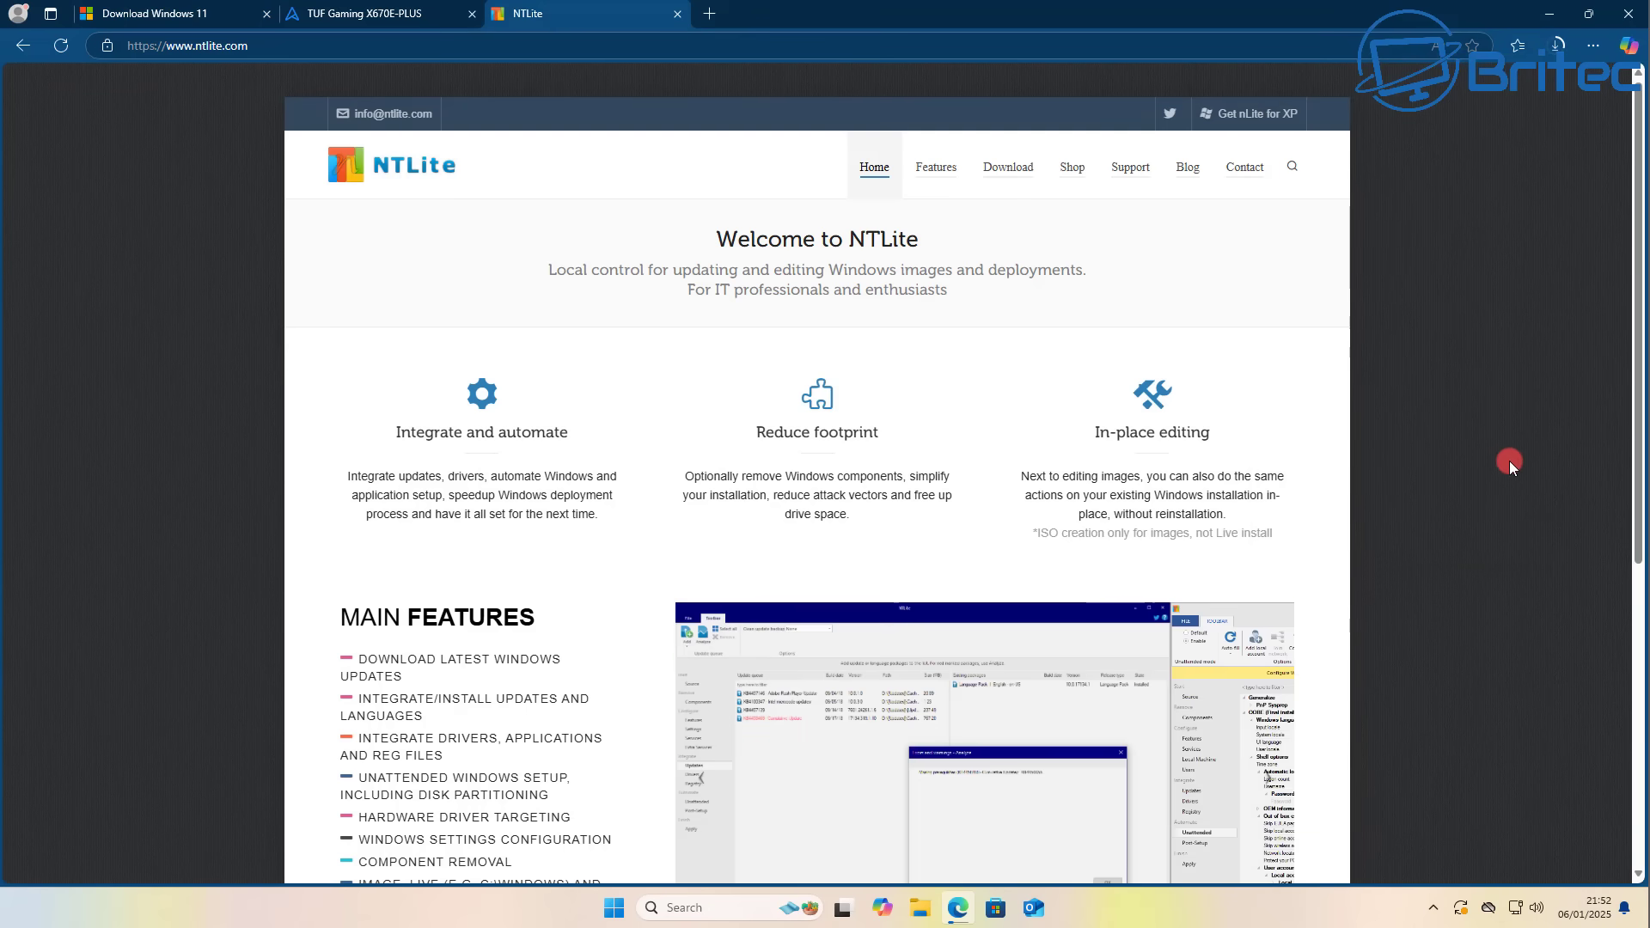
pyautogui.click(1002, 176)
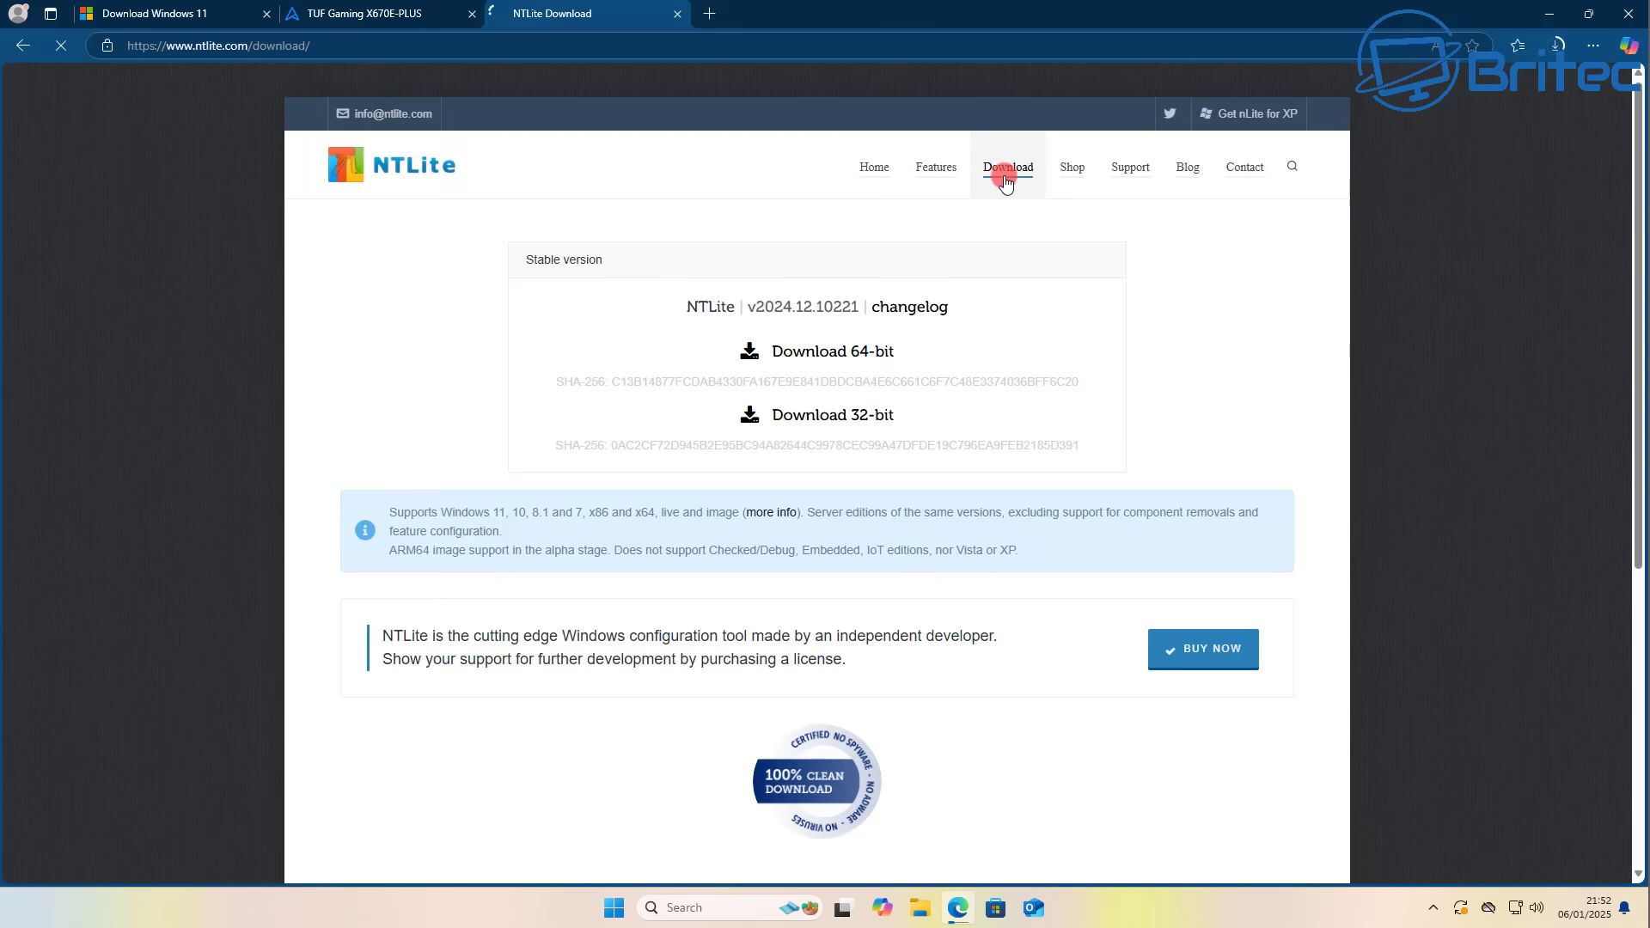
pyautogui.click(843, 350)
# - Save NTLite_setup_x64.exe into a new Desktop folder named 'ntlite'
pyautogui.click(1397, 155)
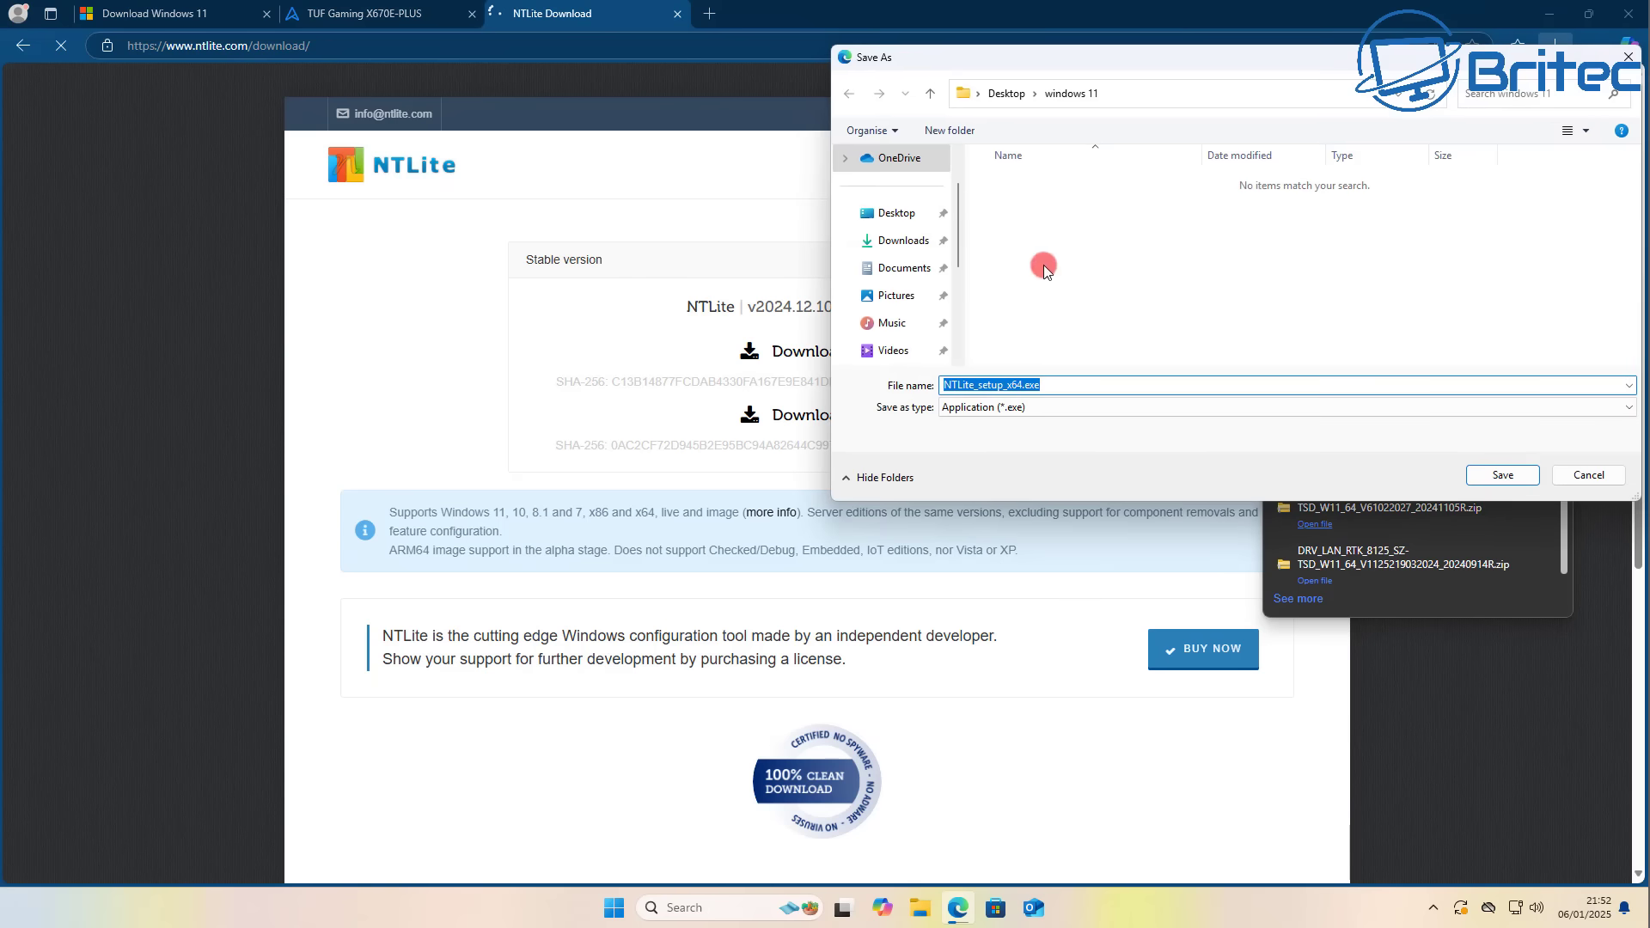
pyautogui.click(1004, 94)
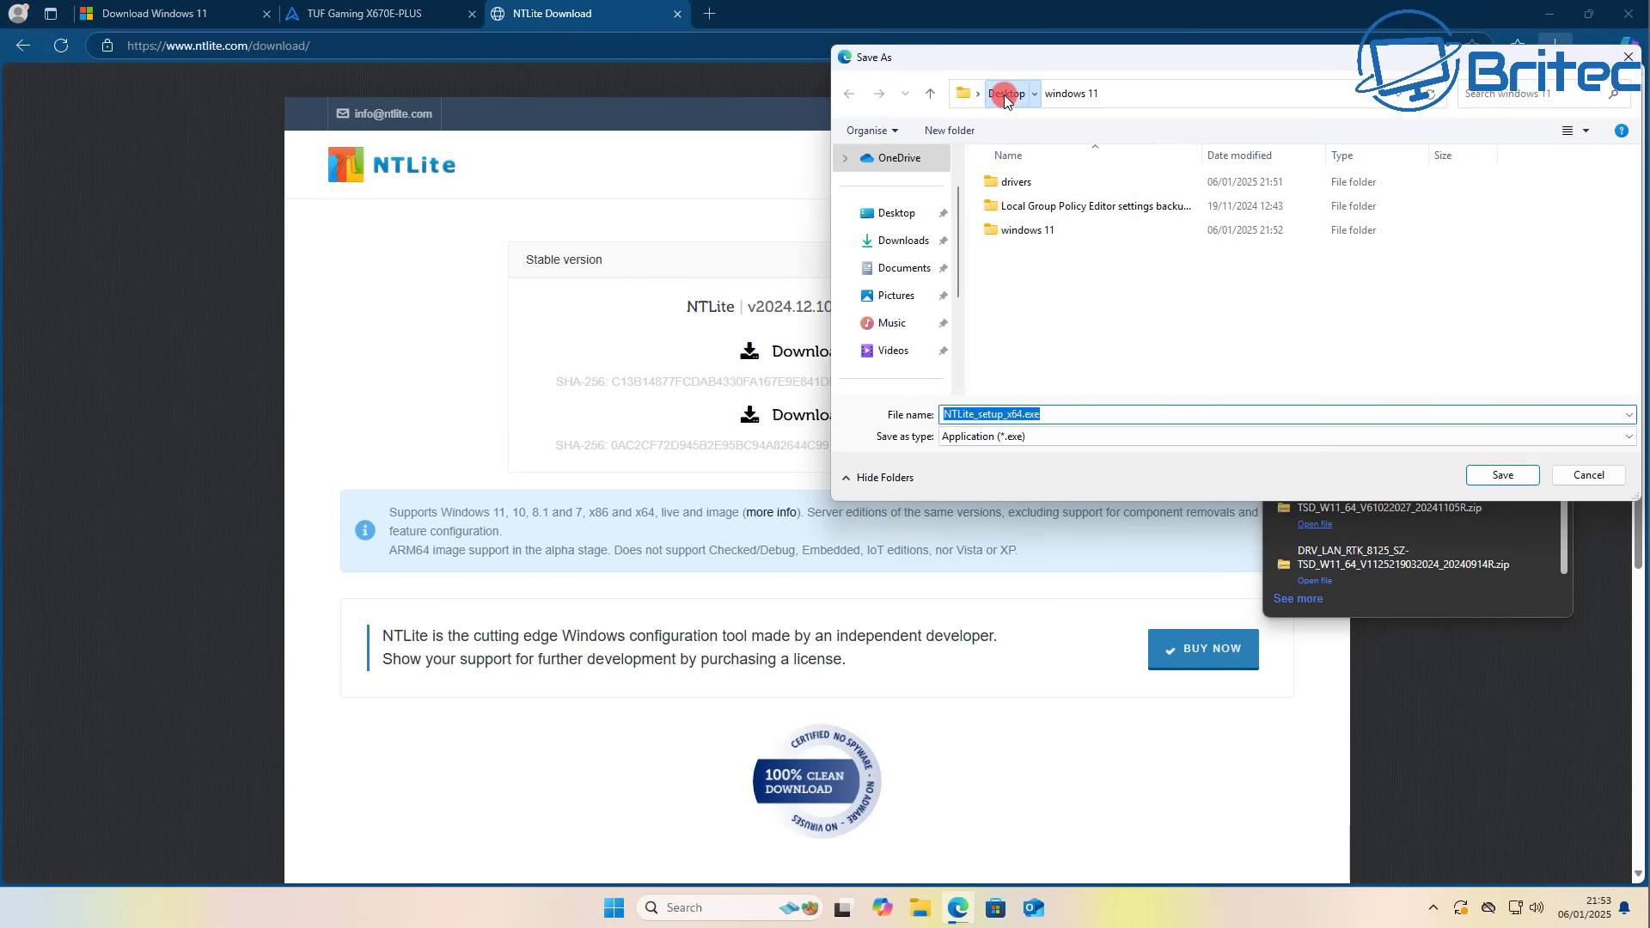
pyautogui.rightClick(1005, 270)
pyautogui.moveTo(1065, 434)
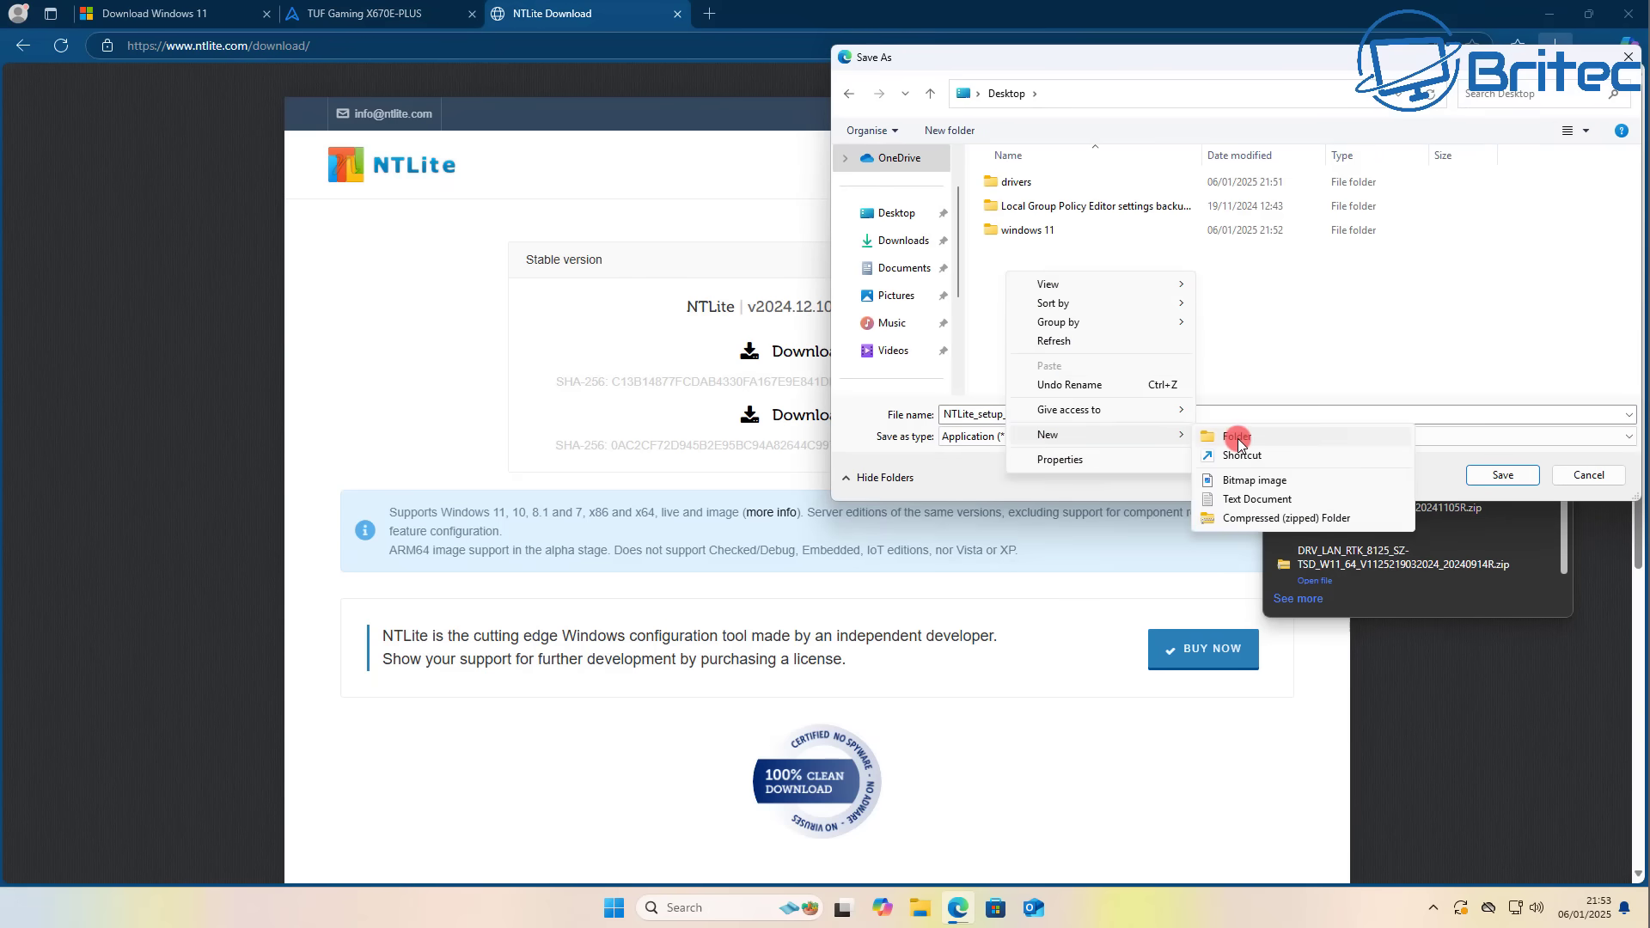
pyautogui.click(1234, 433)
pyautogui.write('ntlite')
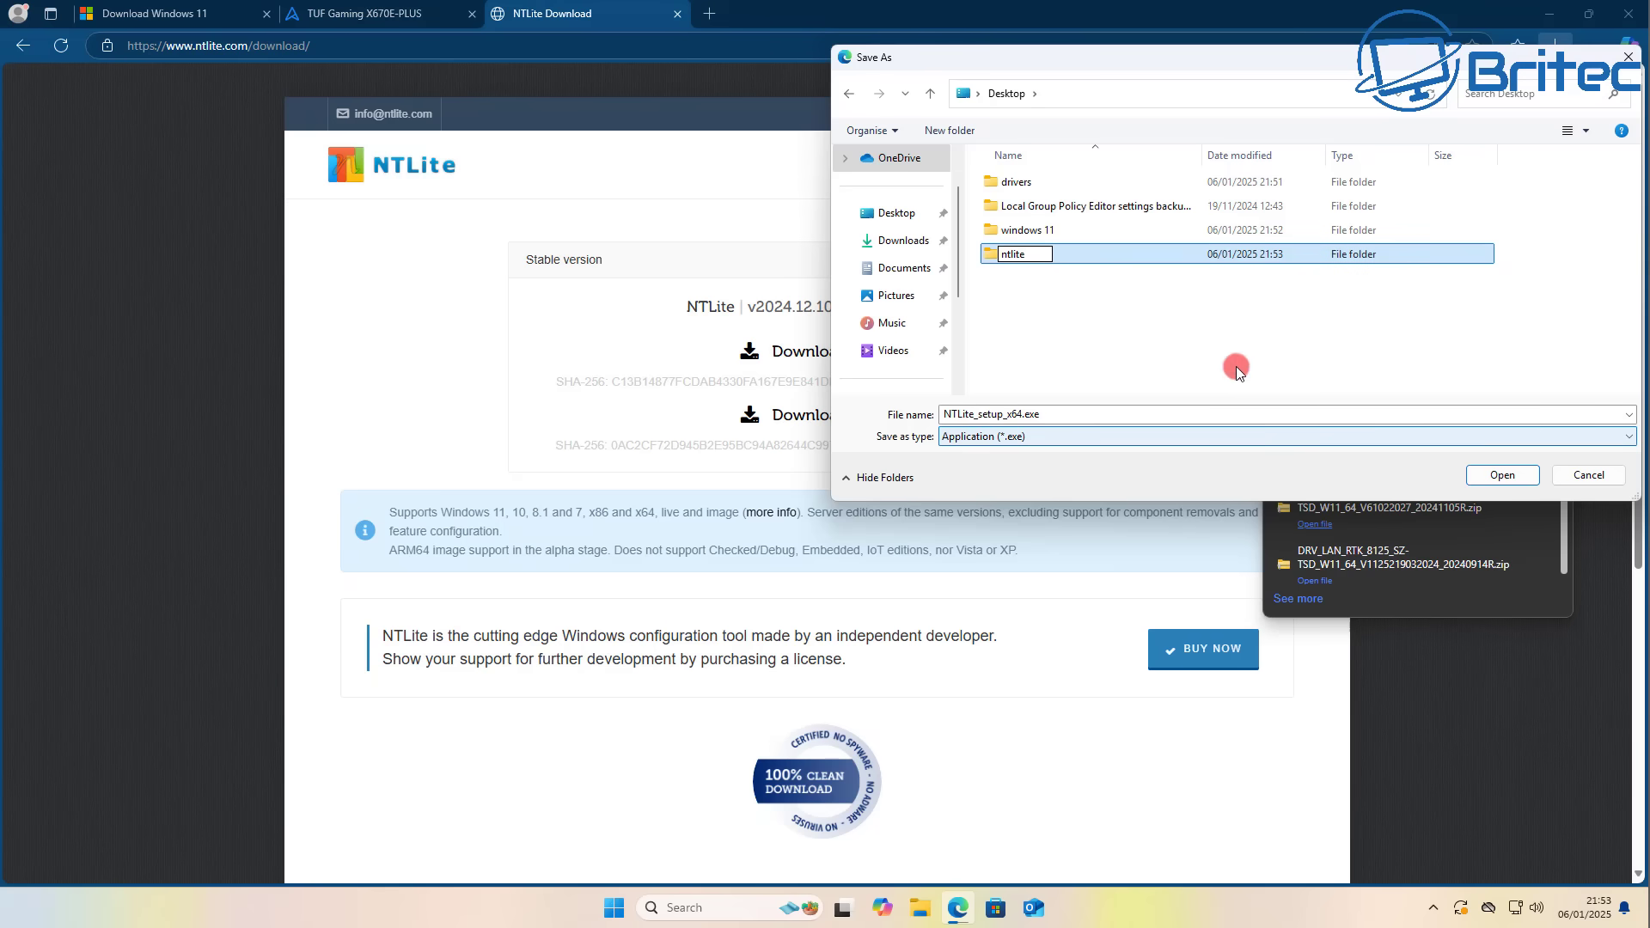
pyautogui.click(1075, 253)
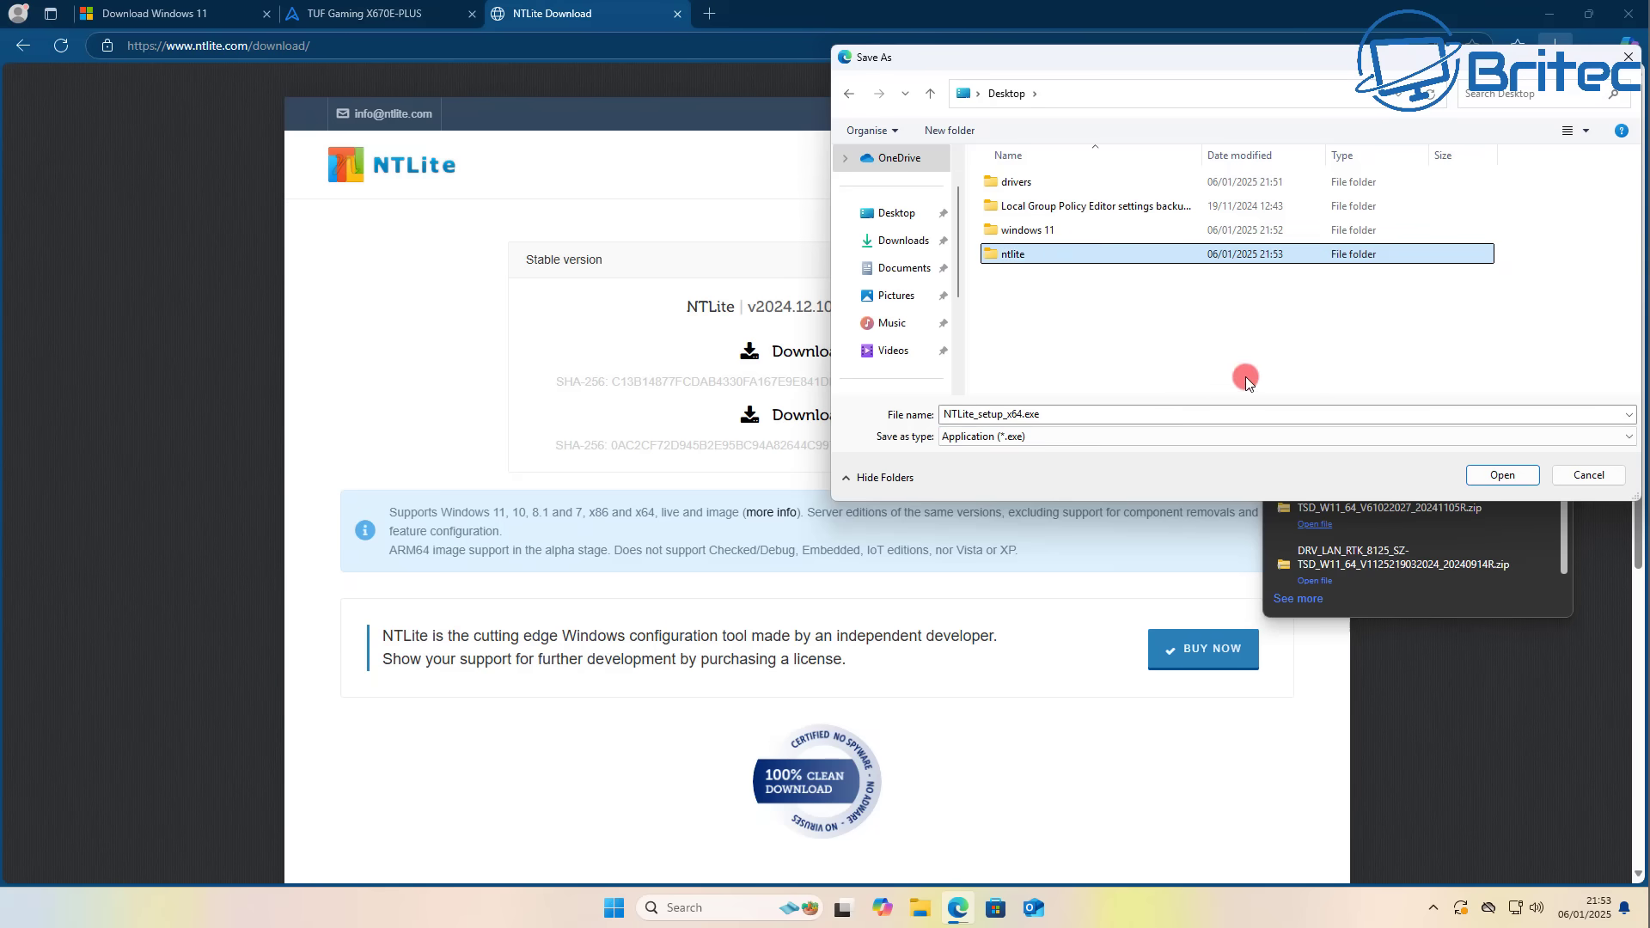
pyautogui.doubleClick(1076, 258)
pyautogui.click(1489, 478)
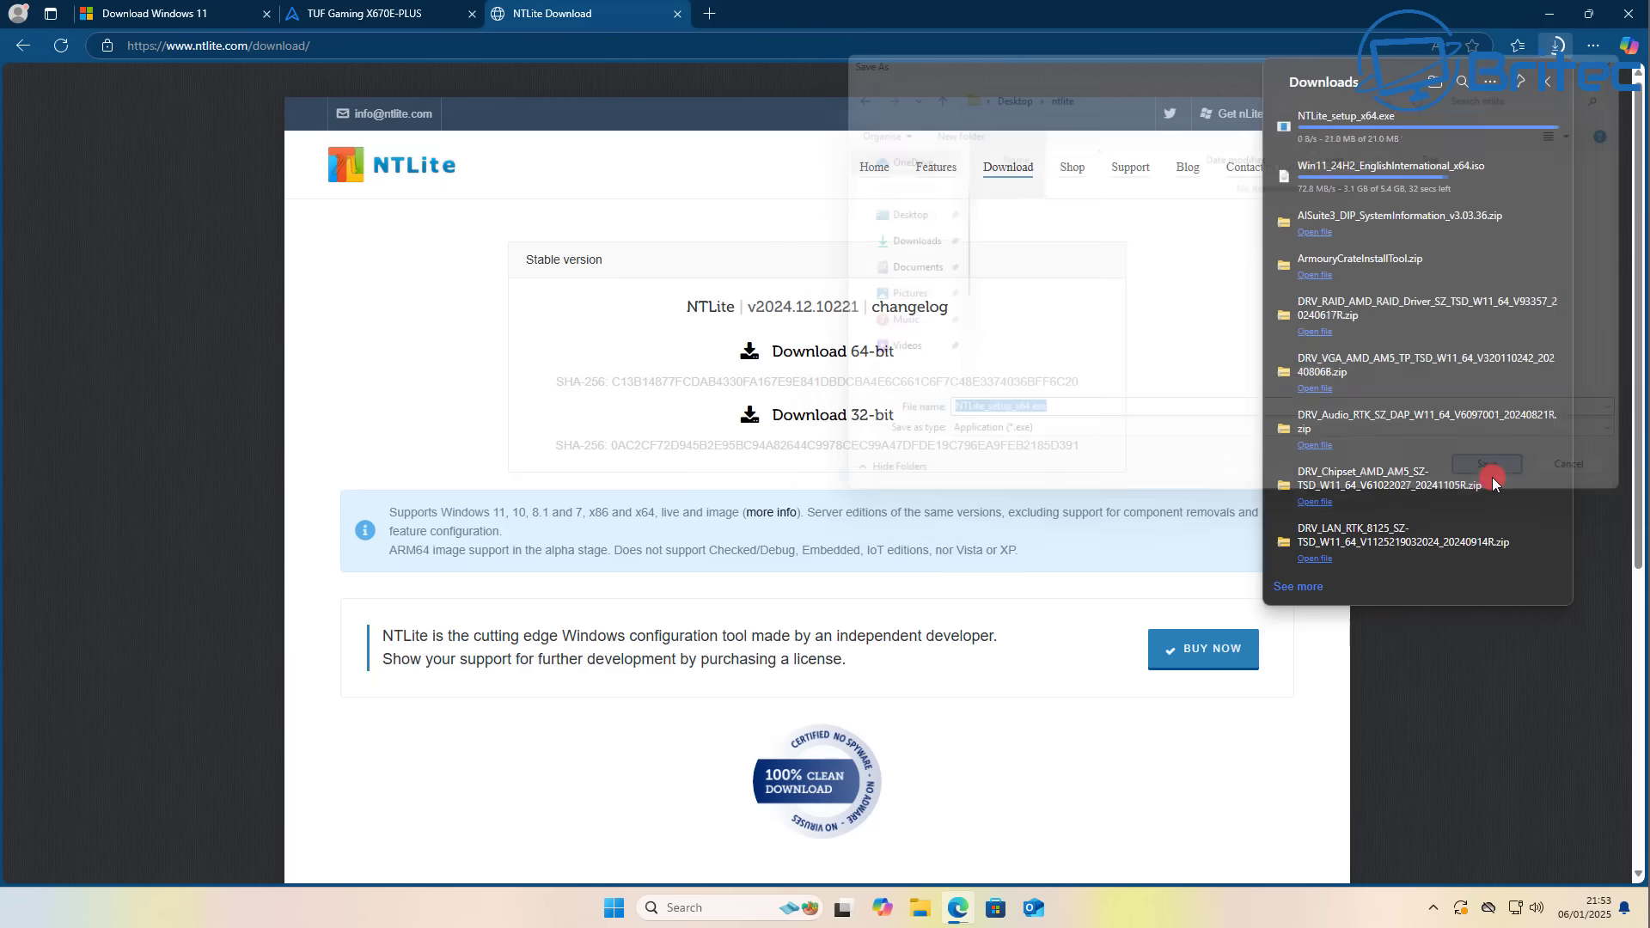
# - Open the Desktop drivers folder and extract the AMD graphics driver zip
pyautogui.click(1546, 17)
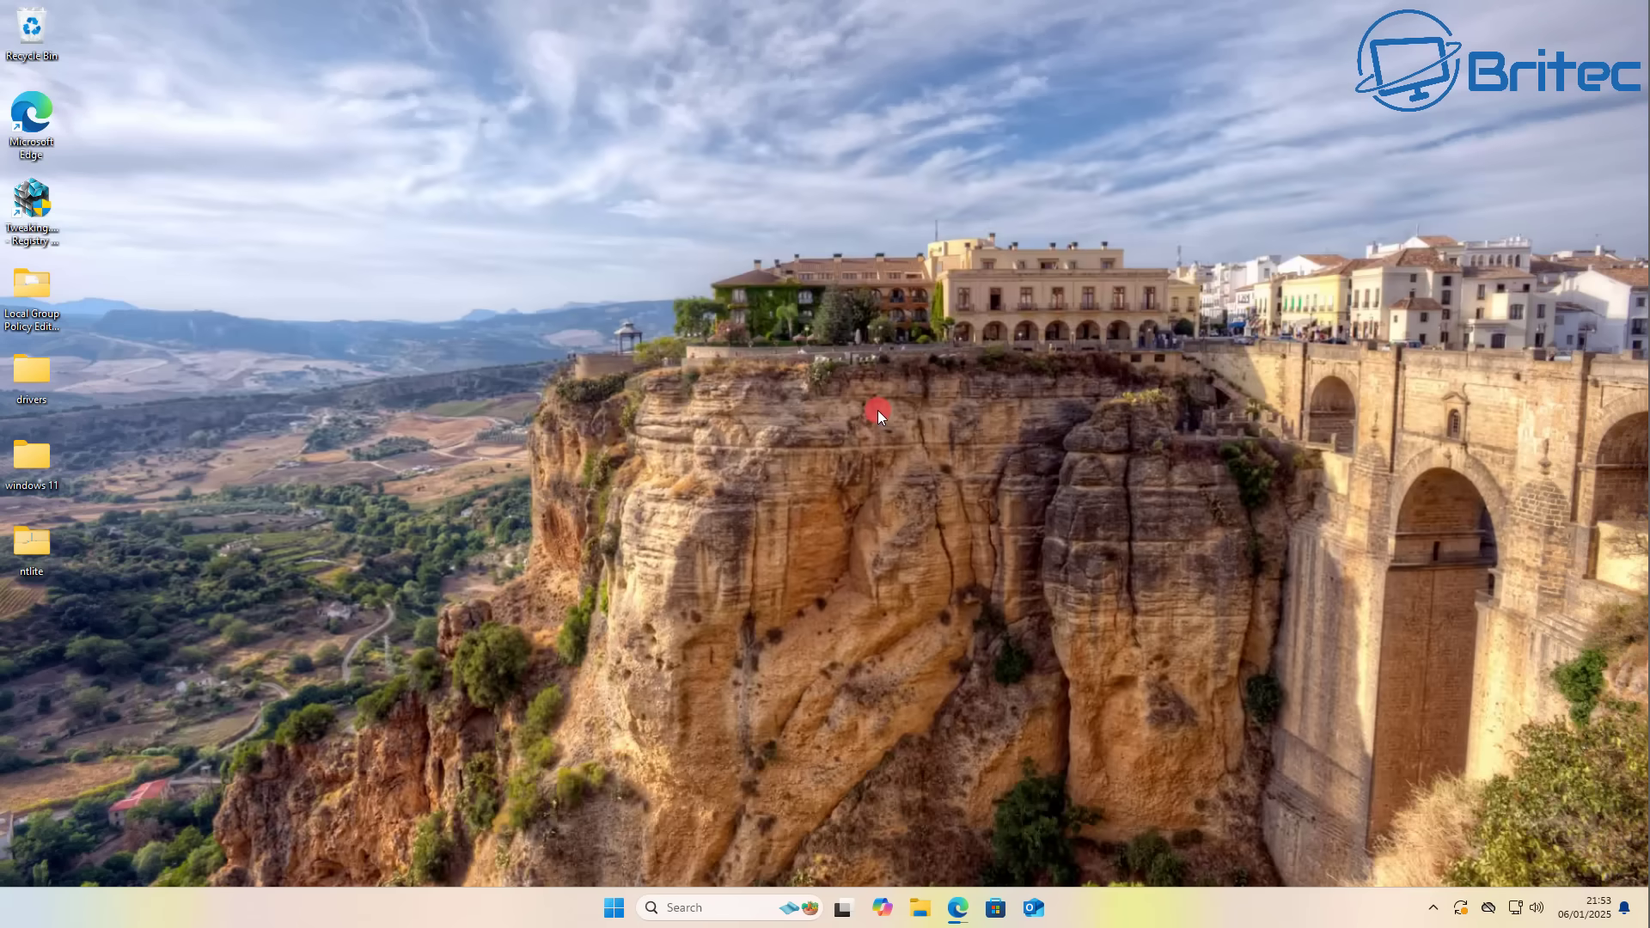
pyautogui.doubleClick(28, 378)
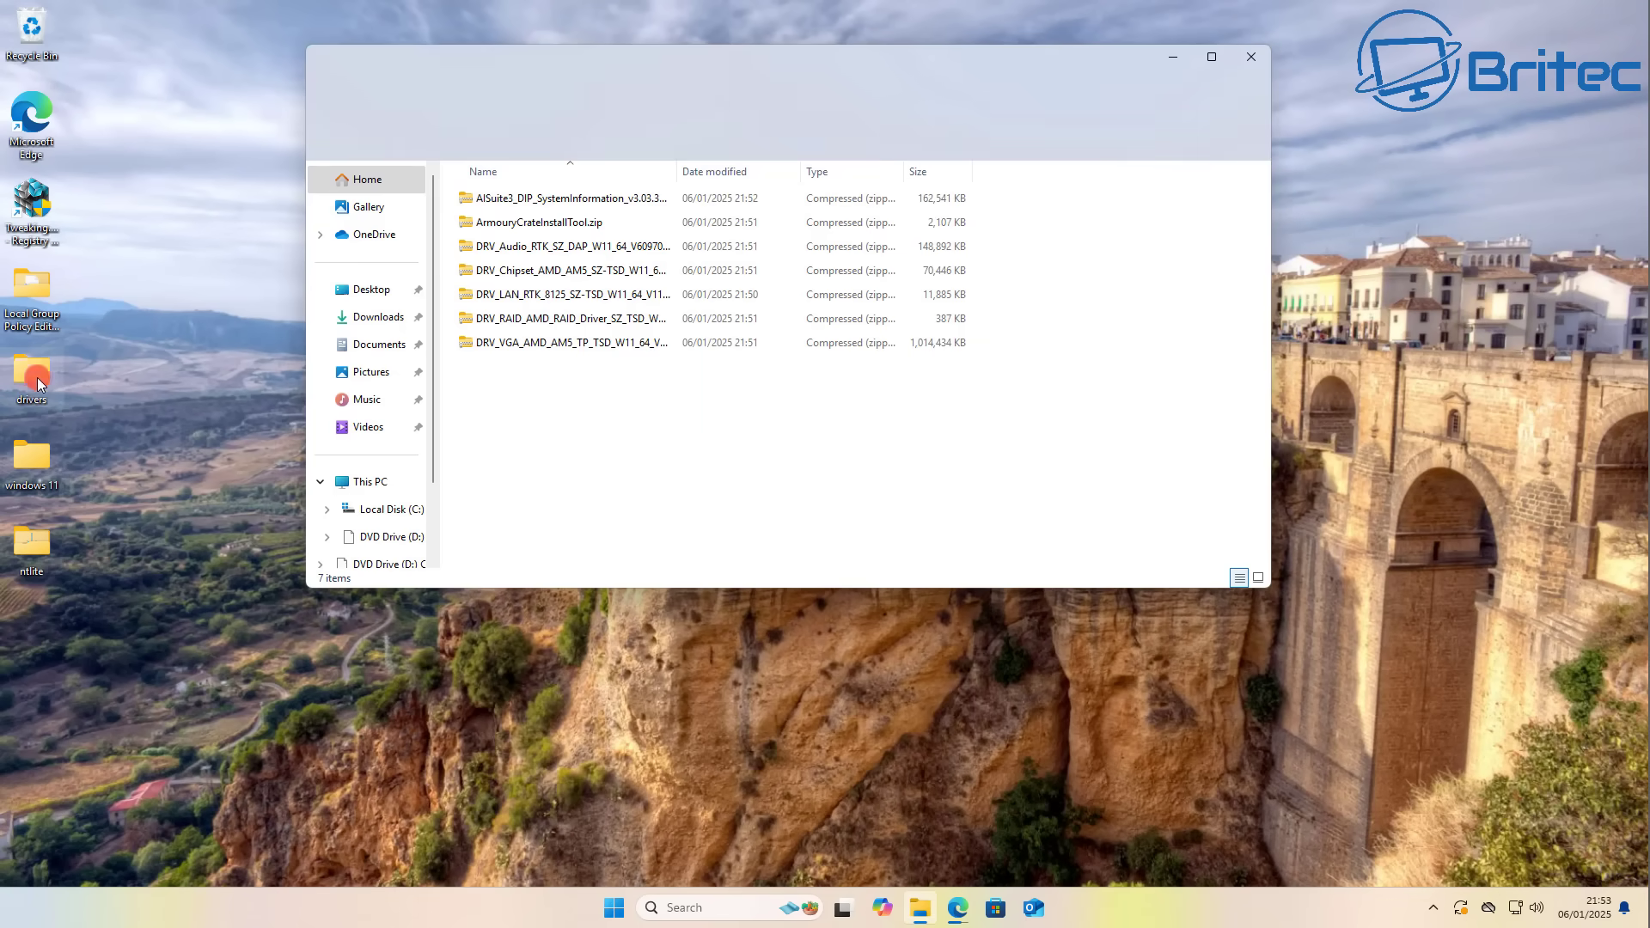
pyautogui.moveTo(699, 63); pyautogui.dragTo(740, 147)
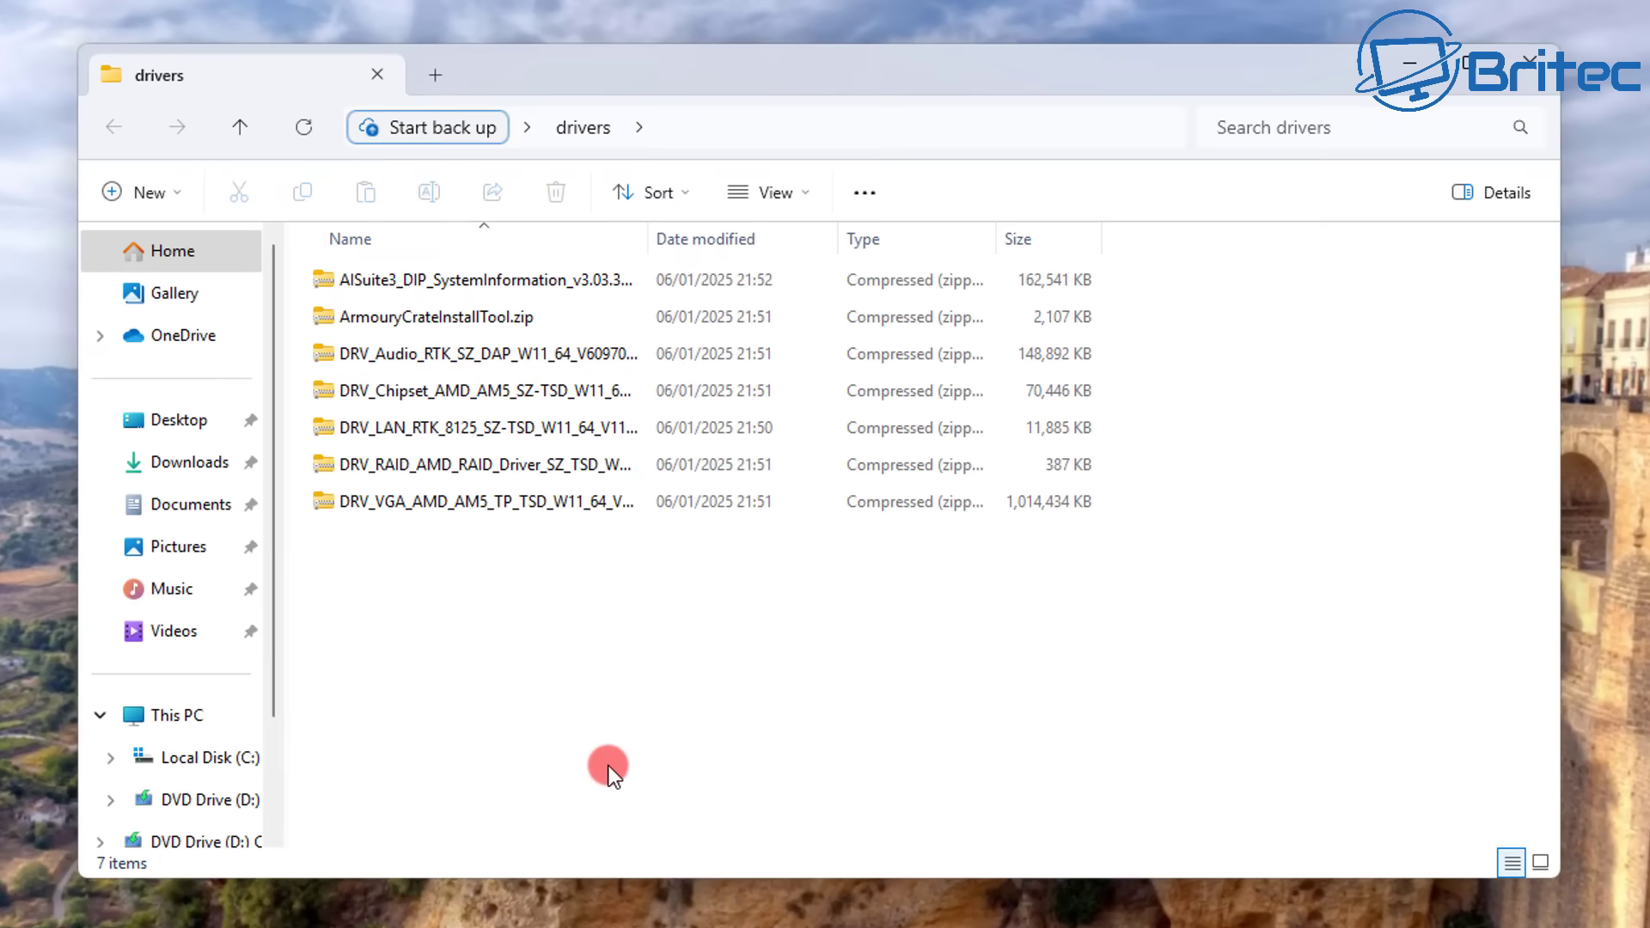
pyautogui.rightClick(504, 502)
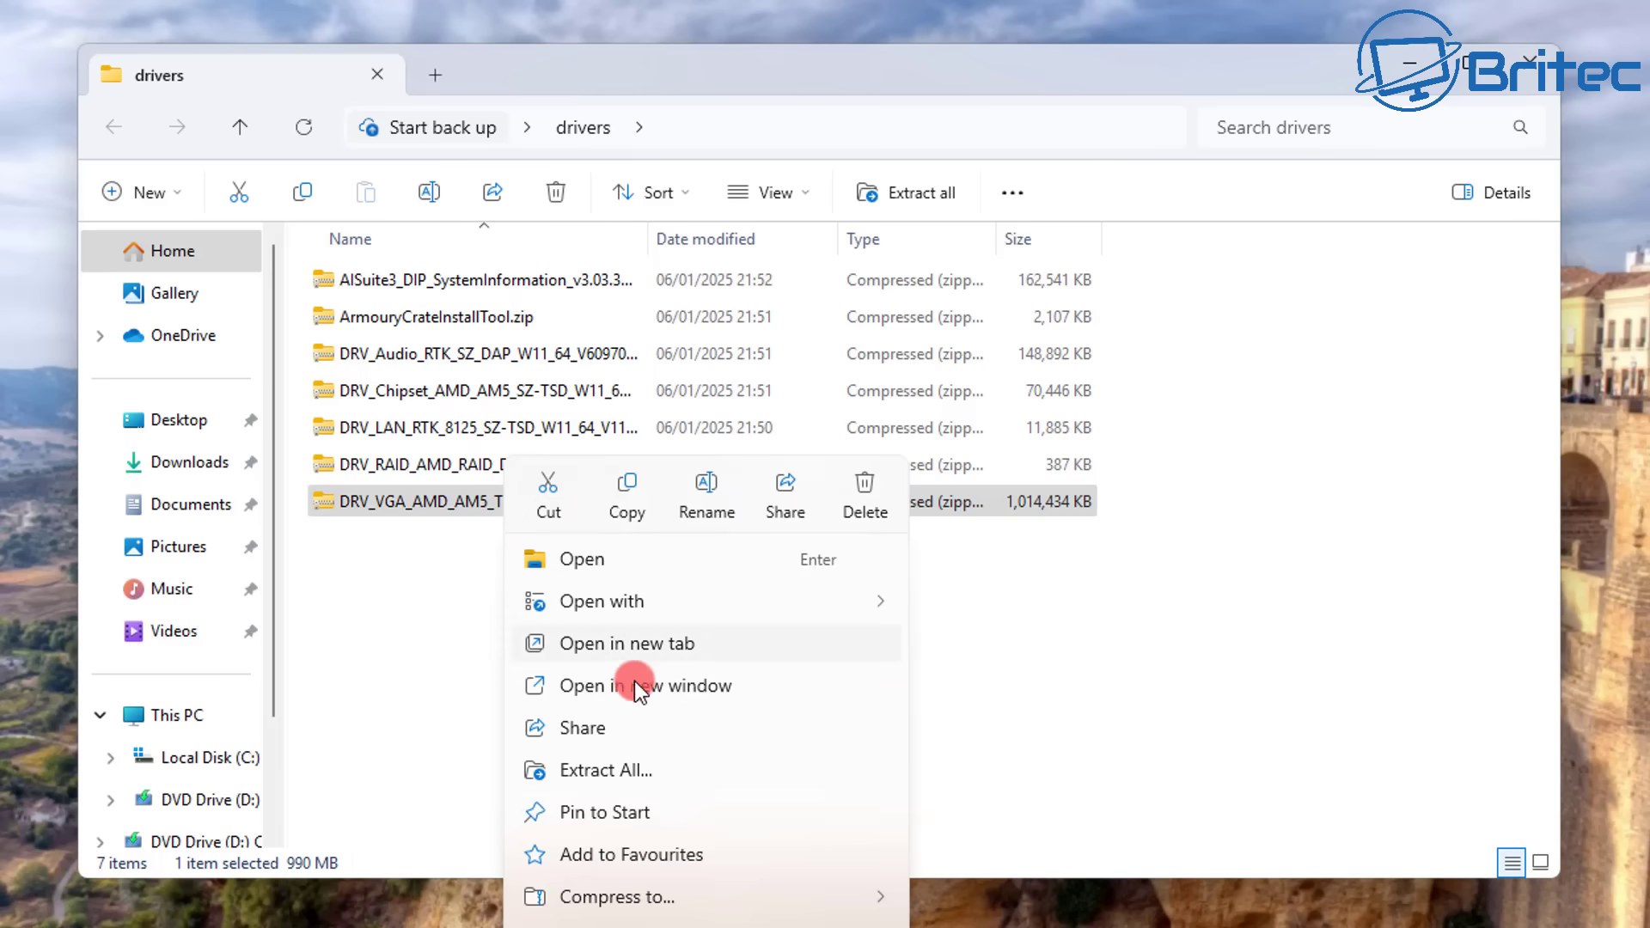
pyautogui.click(616, 771)
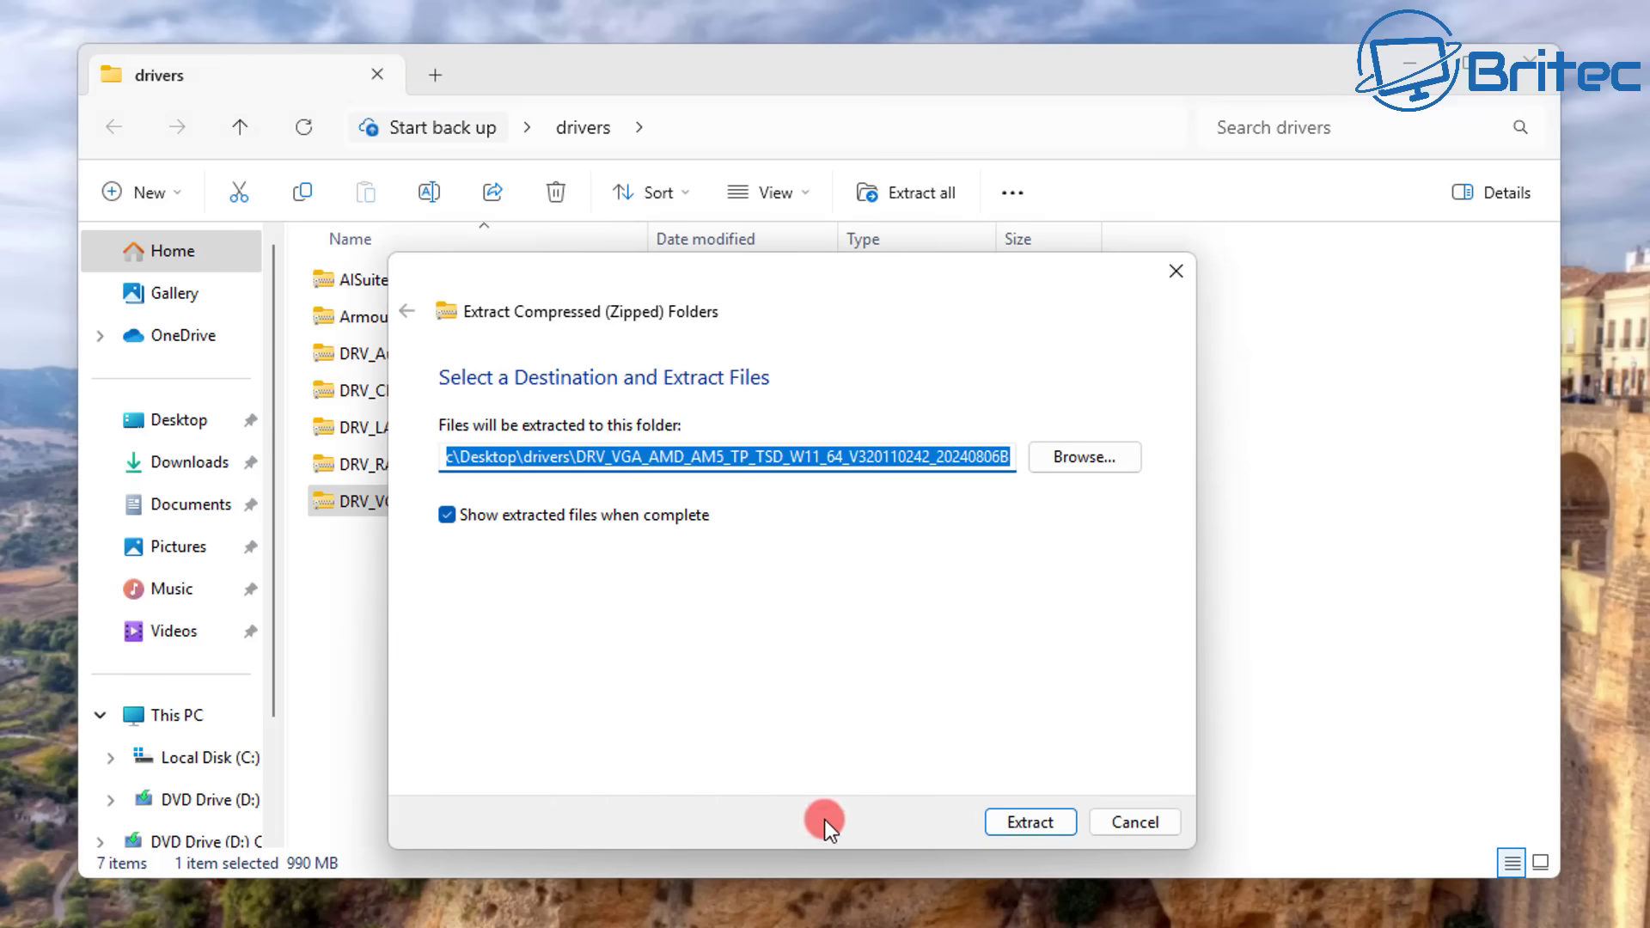
pyautogui.click(1031, 822)
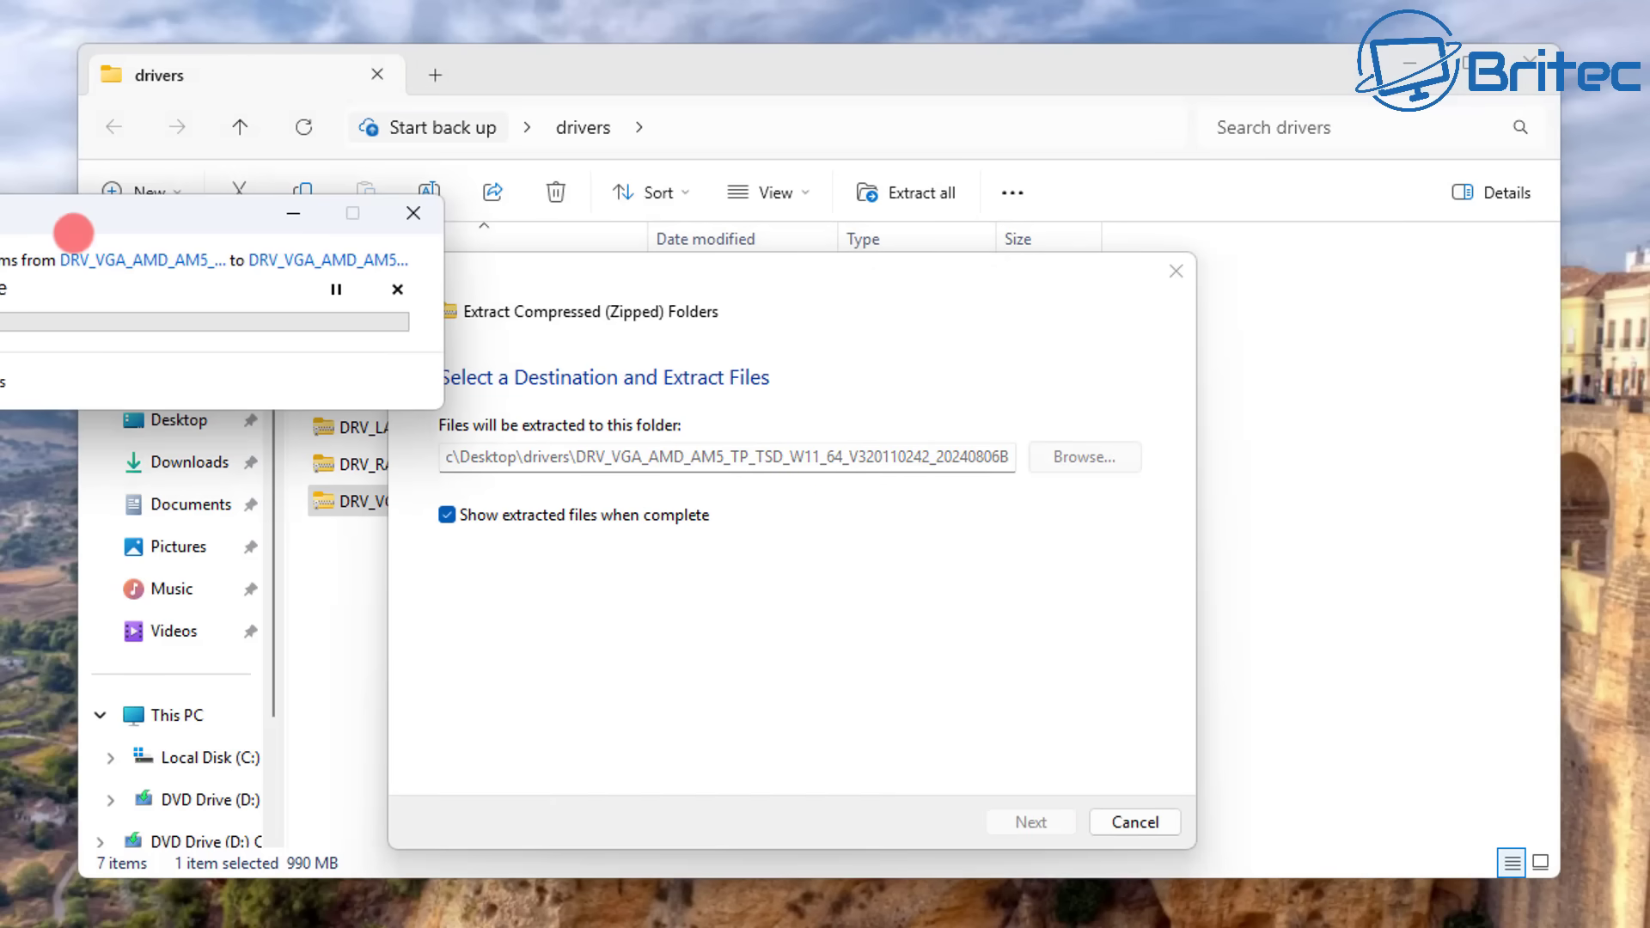
pyautogui.moveTo(60, 222); pyautogui.dragTo(593, 528)
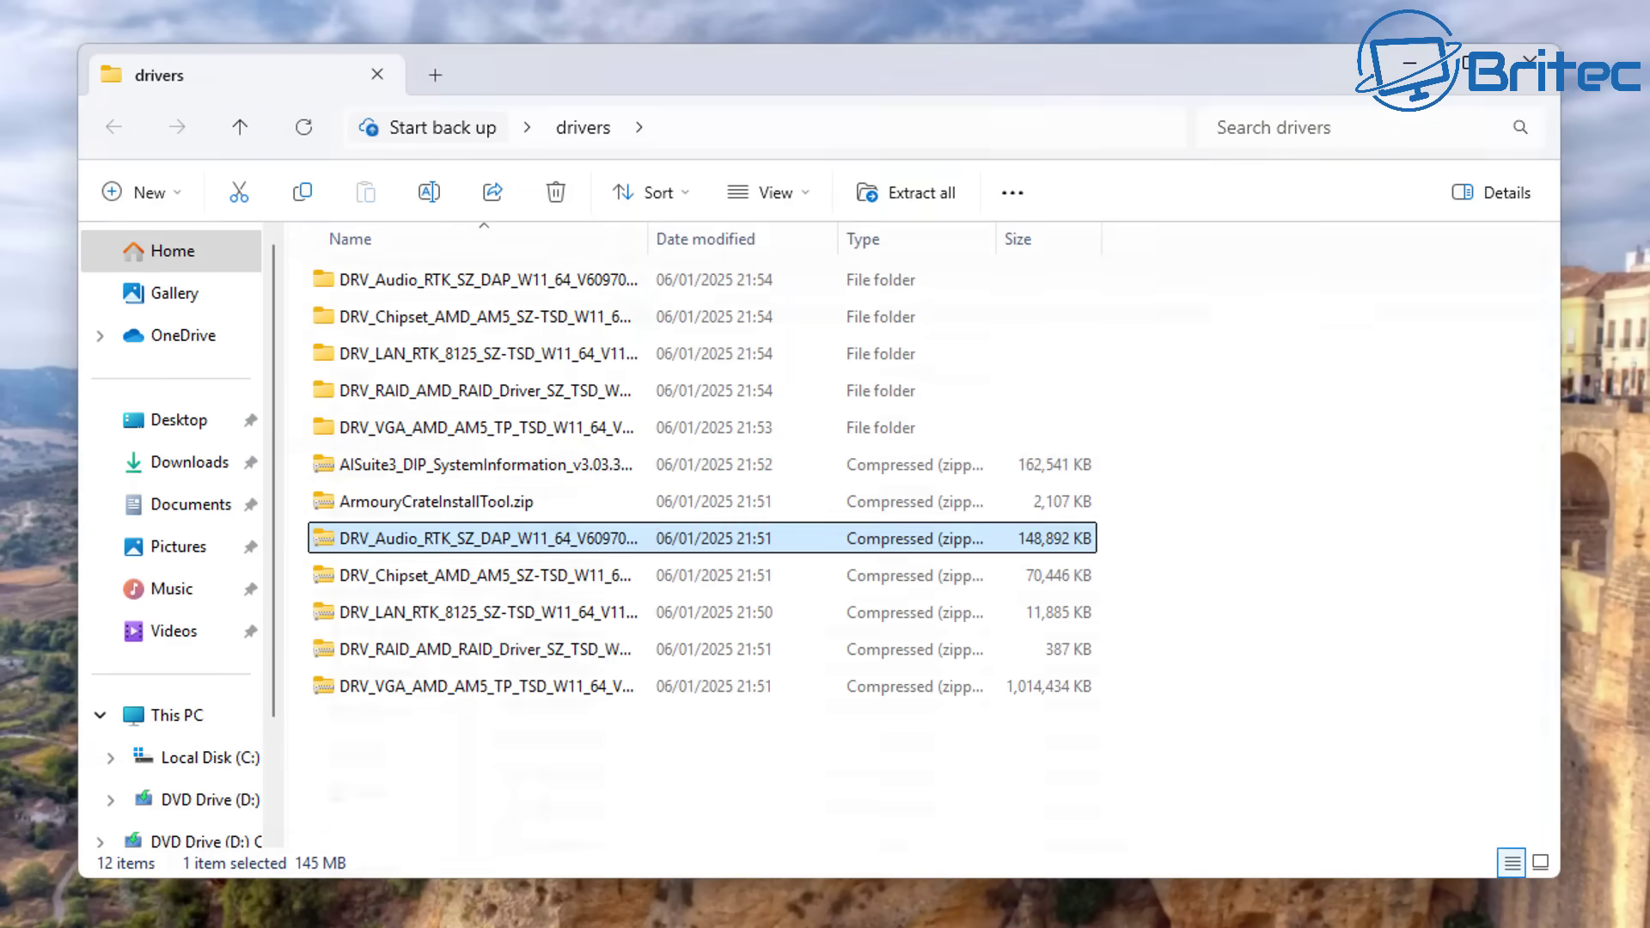
# - Extract the ArmouryCrateInstallTool.zip and AISuite3 archives in place
pyautogui.click(471, 501)
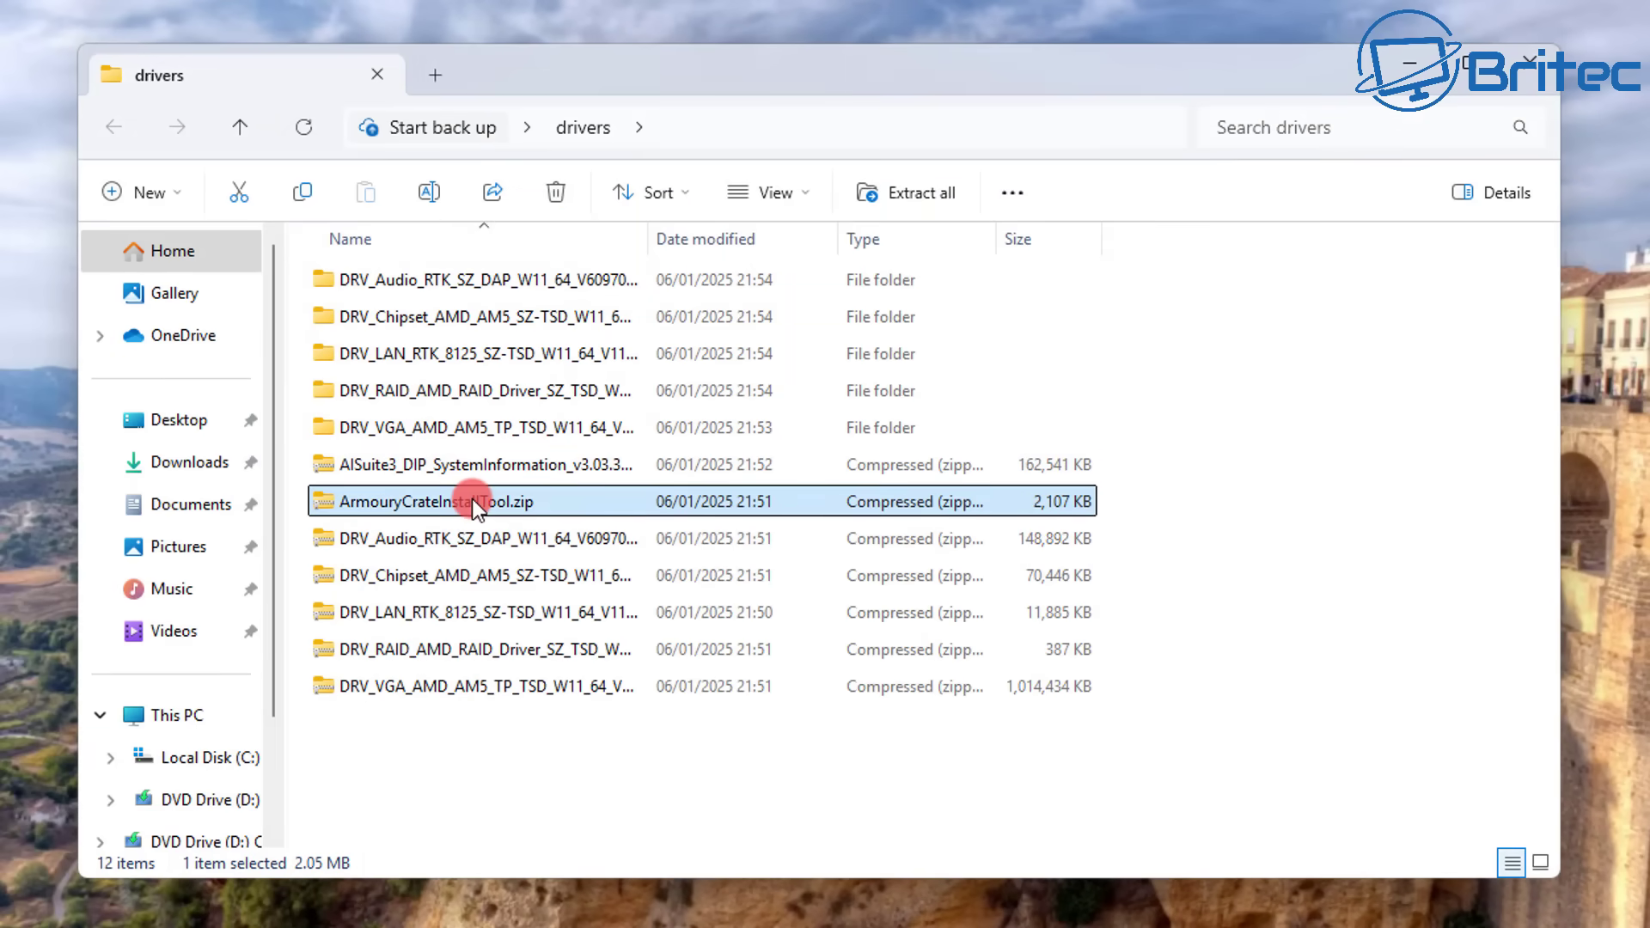
pyautogui.rightClick(472, 501)
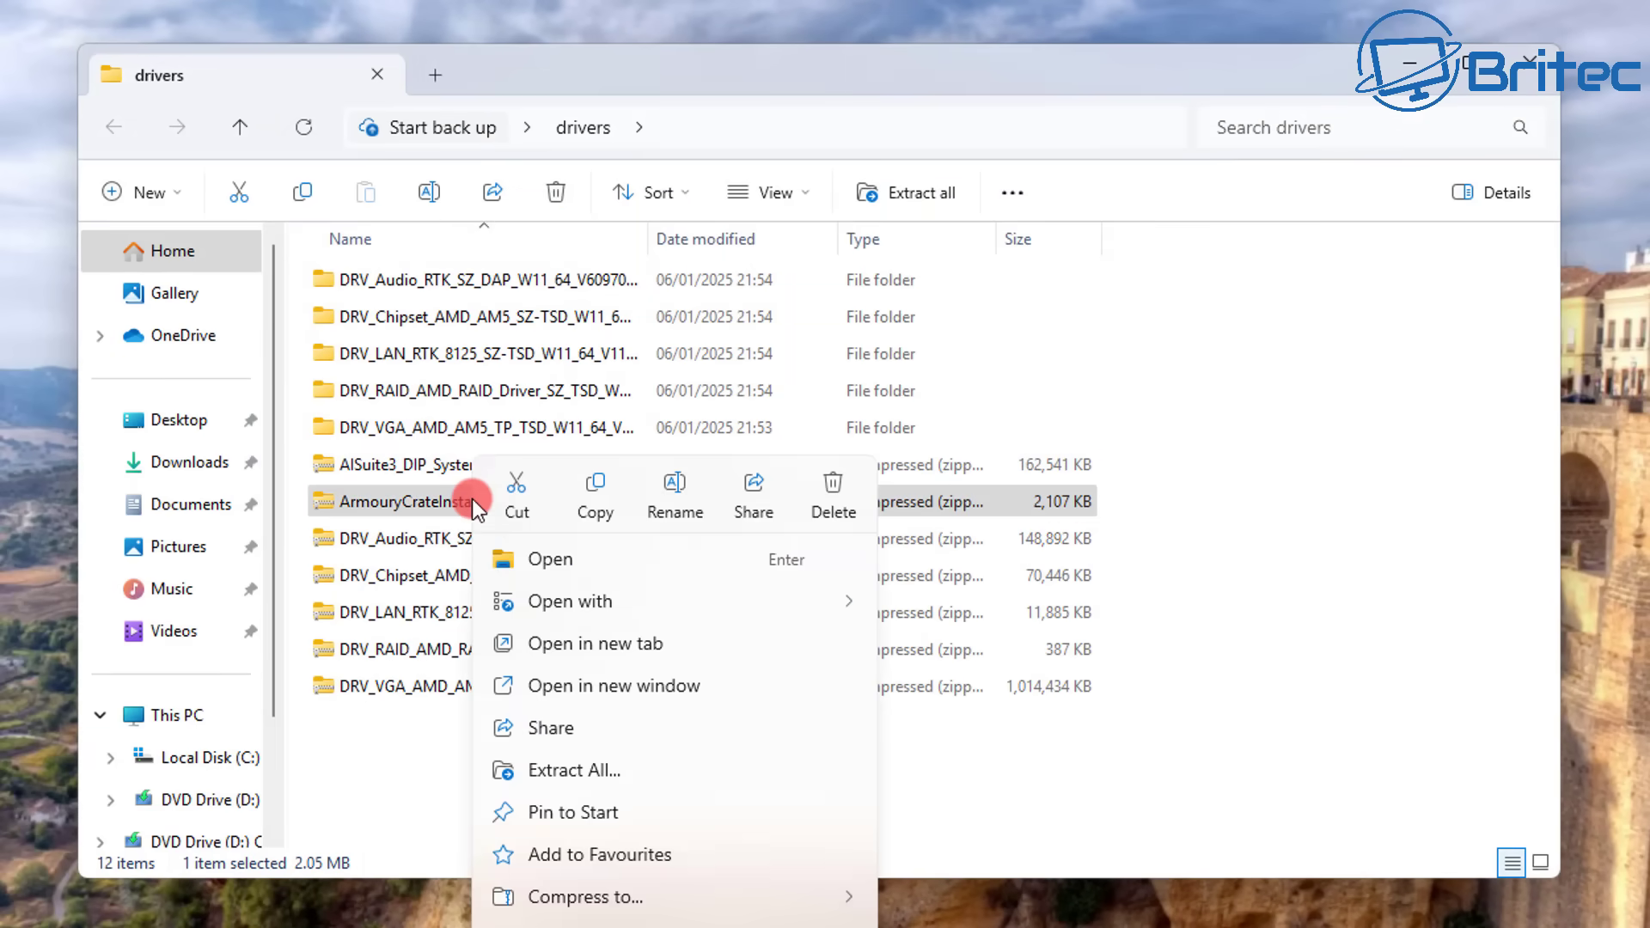
pyautogui.click(622, 767)
pyautogui.click(1041, 830)
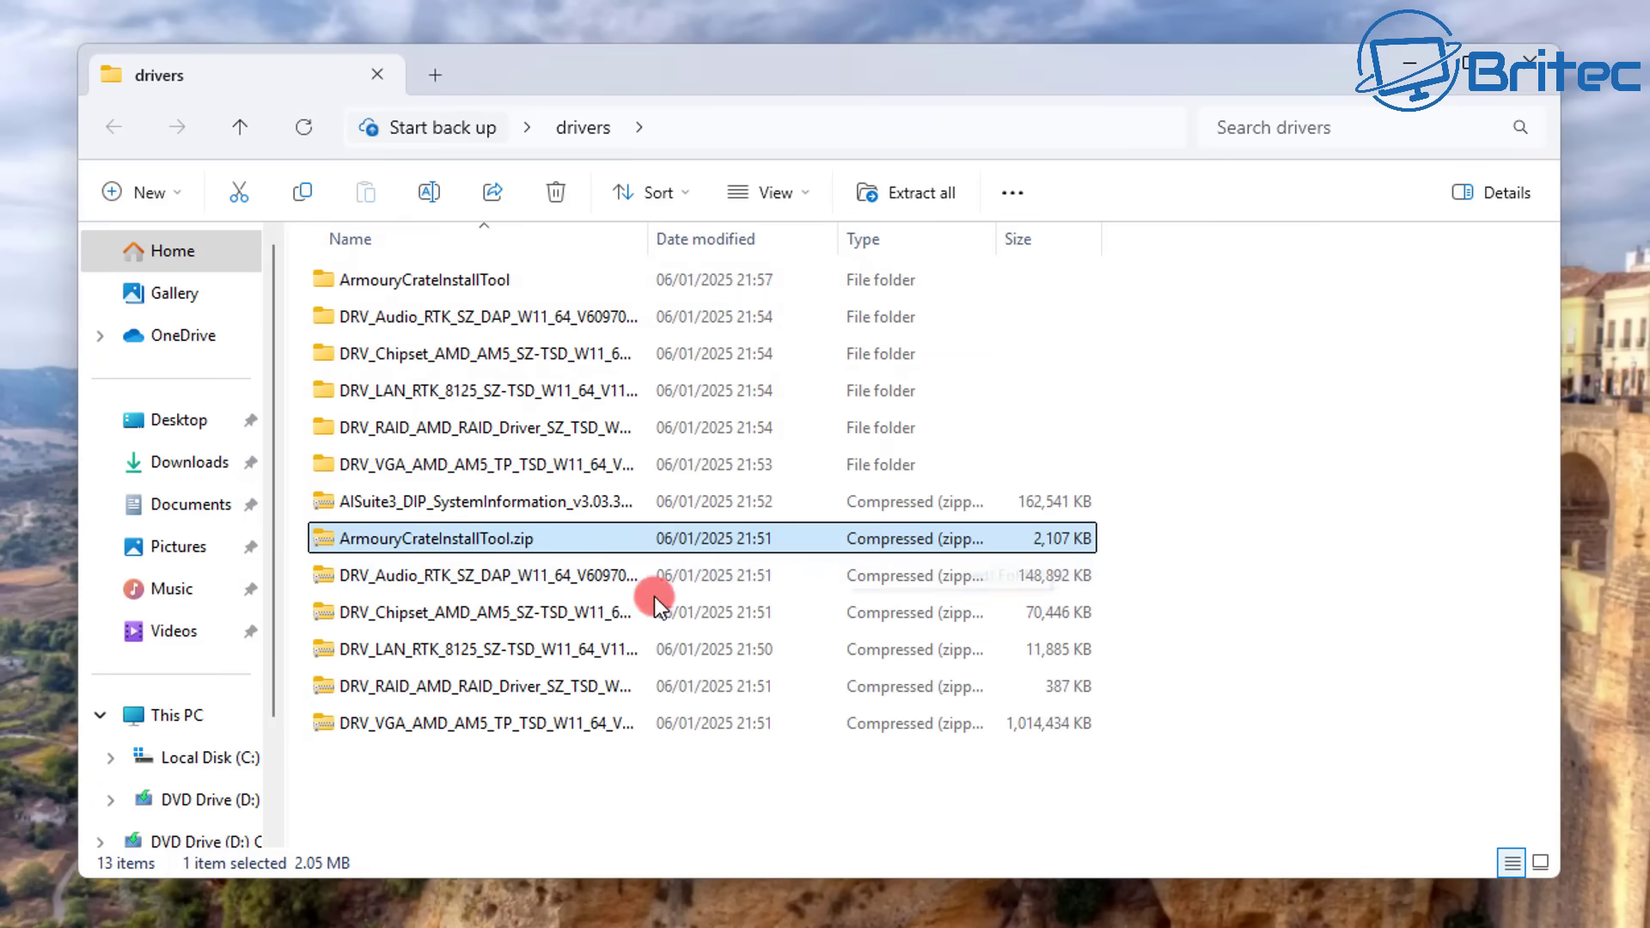
pyautogui.click(446, 508)
pyautogui.rightClick(446, 508)
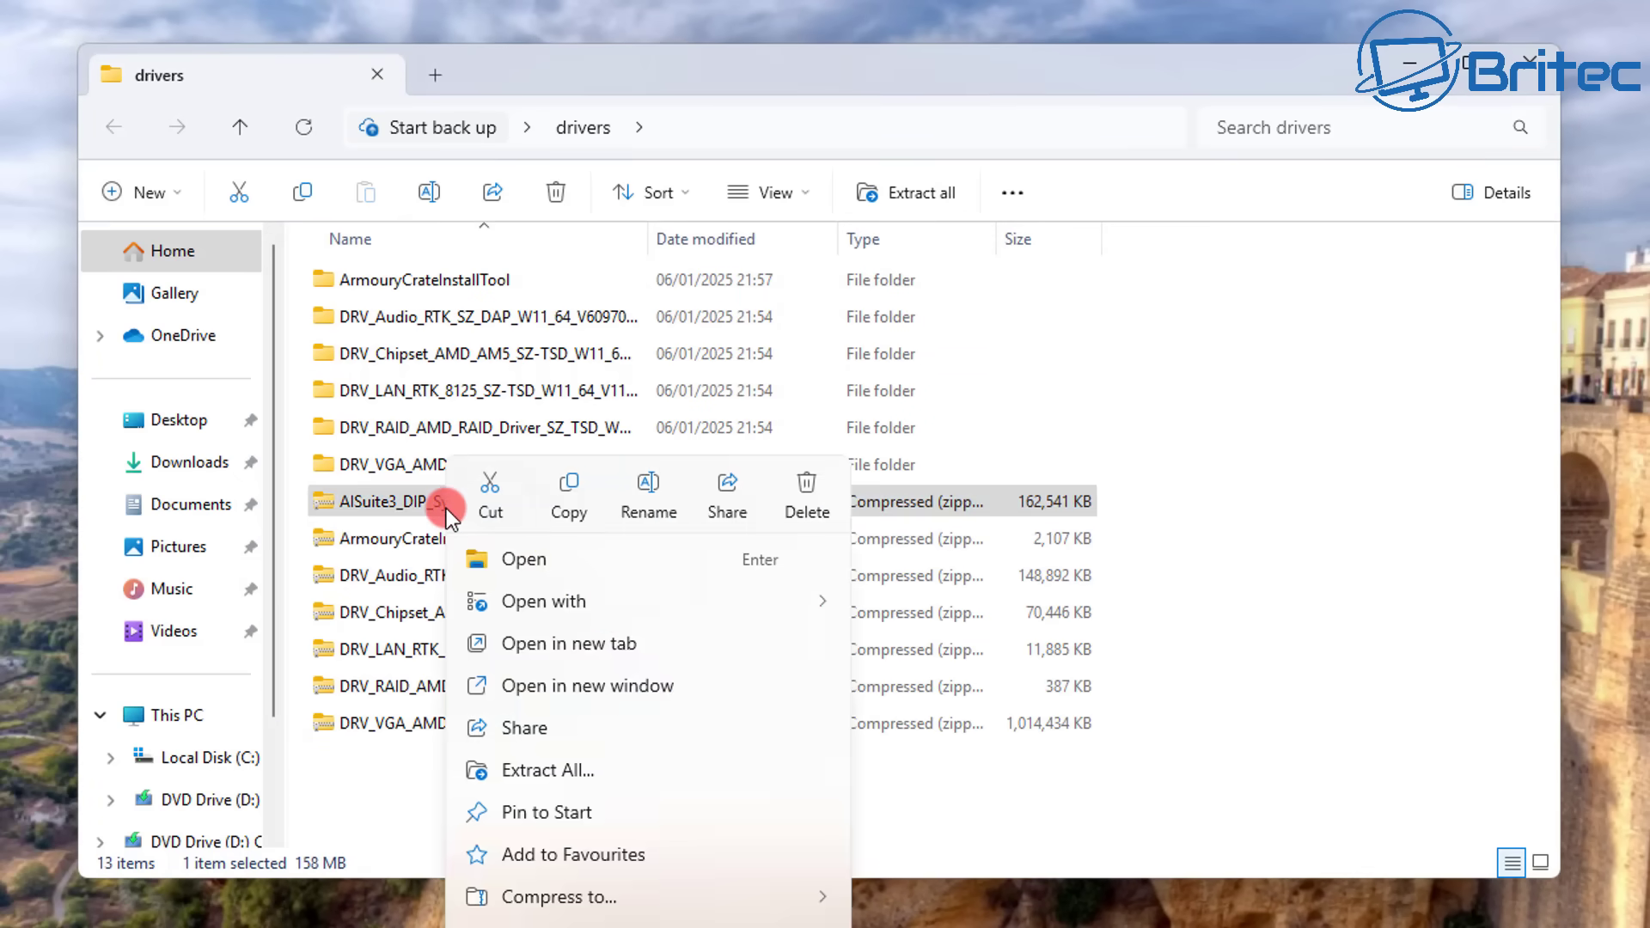
pyautogui.click(581, 768)
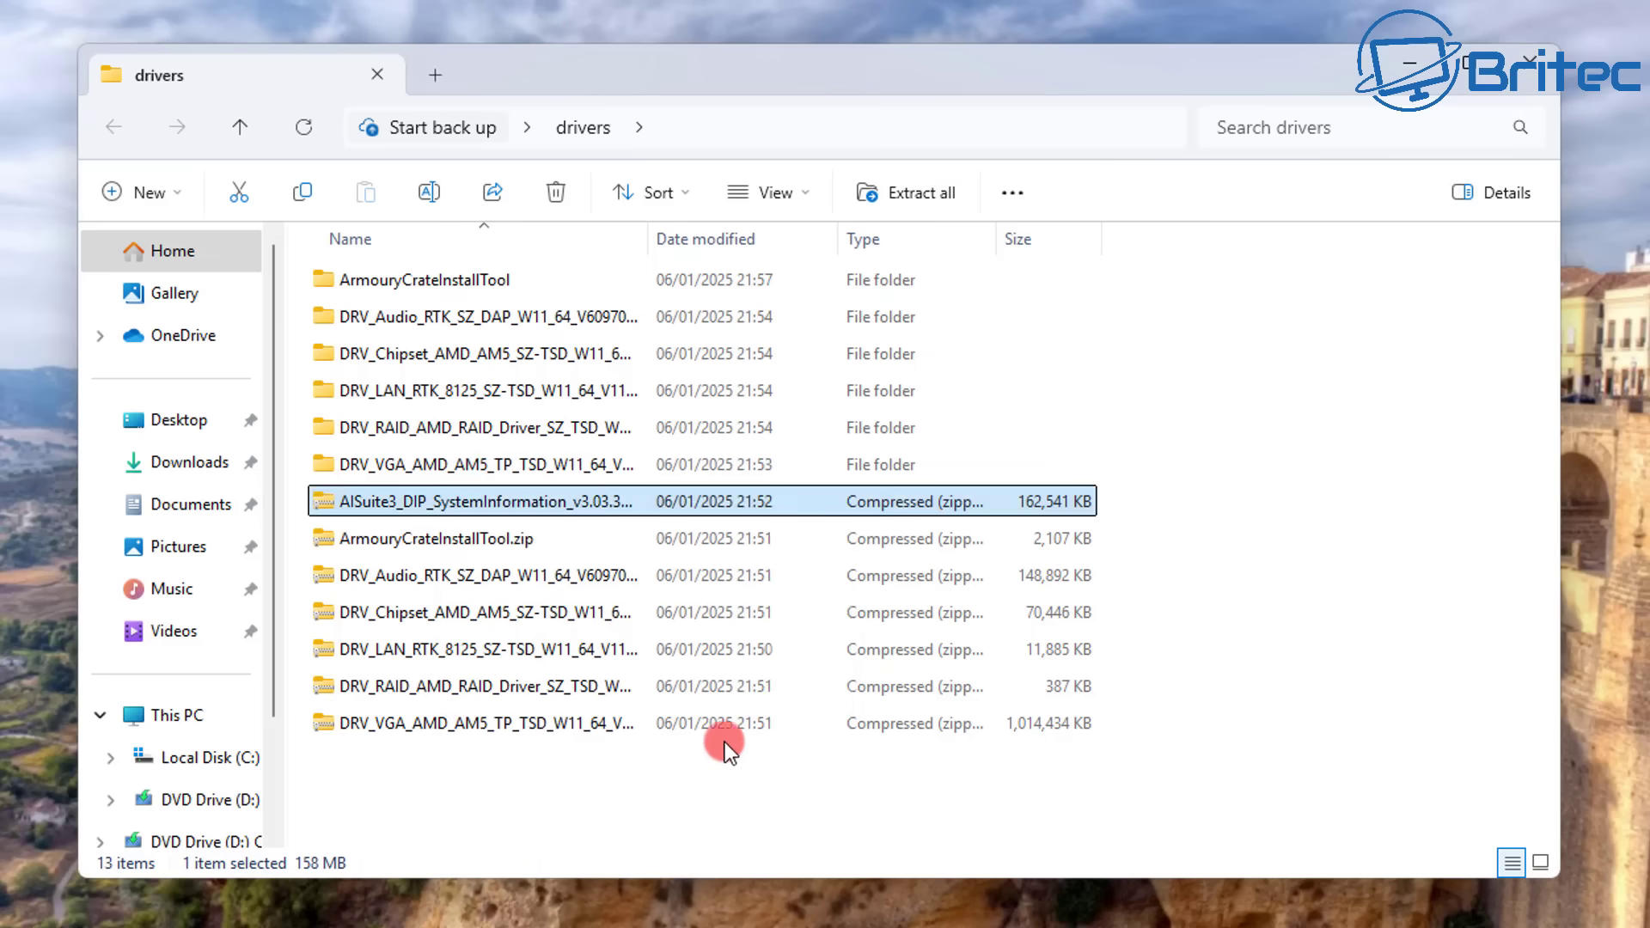
pyautogui.click(1026, 822)
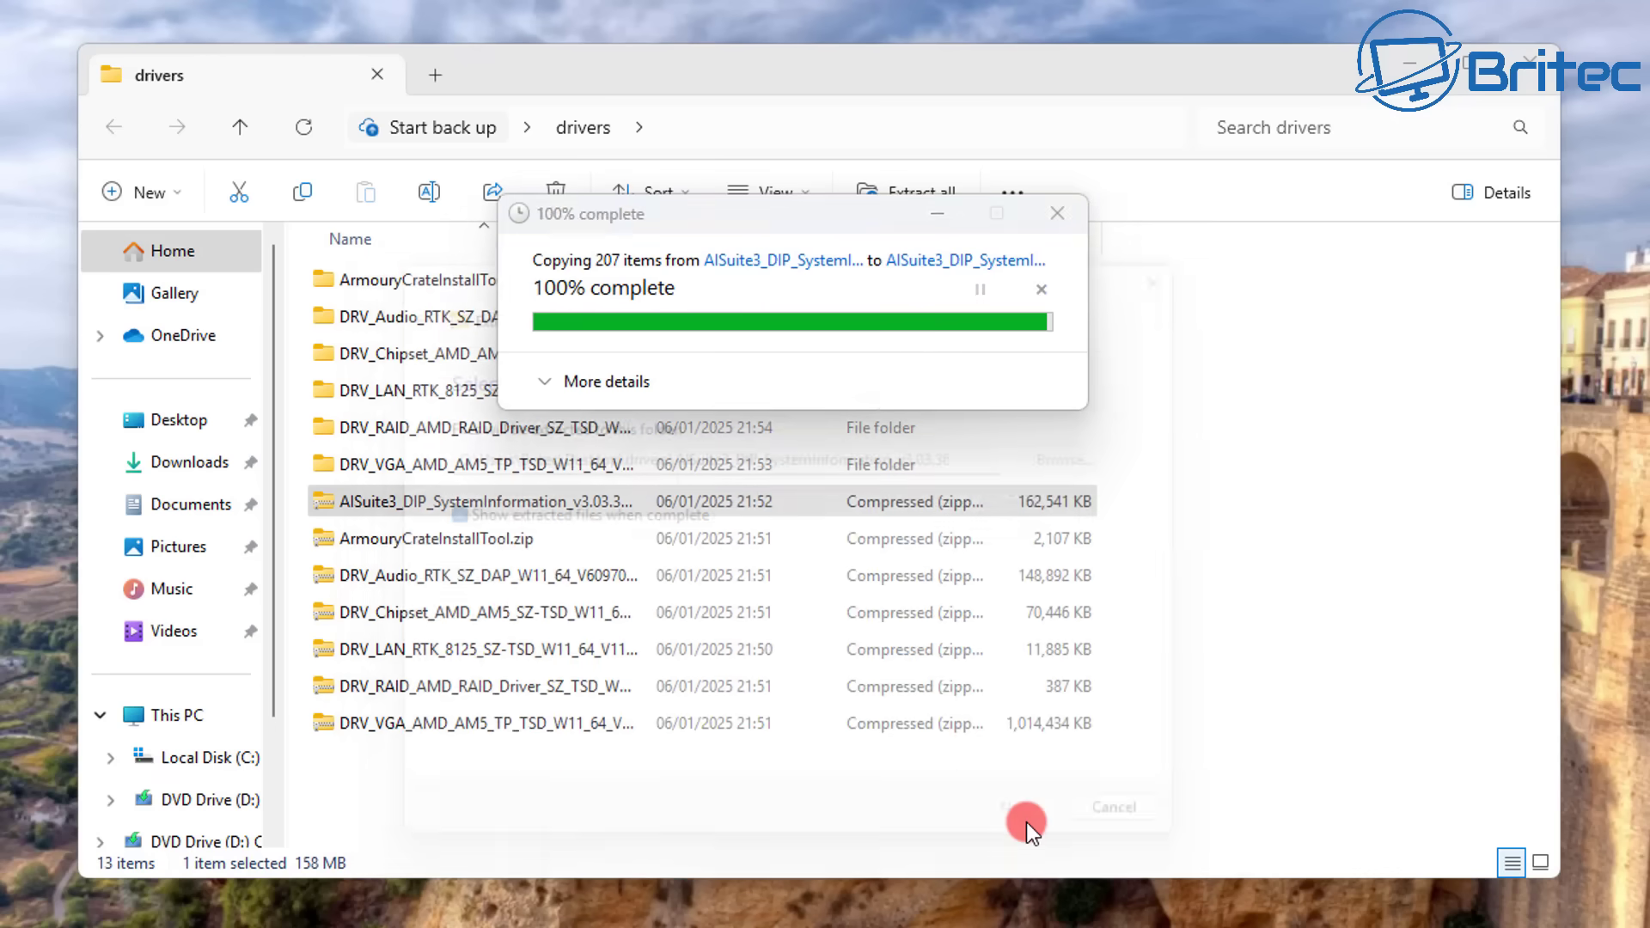
# - Delete all seven driver zip archives from the drivers folder
pyautogui.hotkey('alt', 'F4')
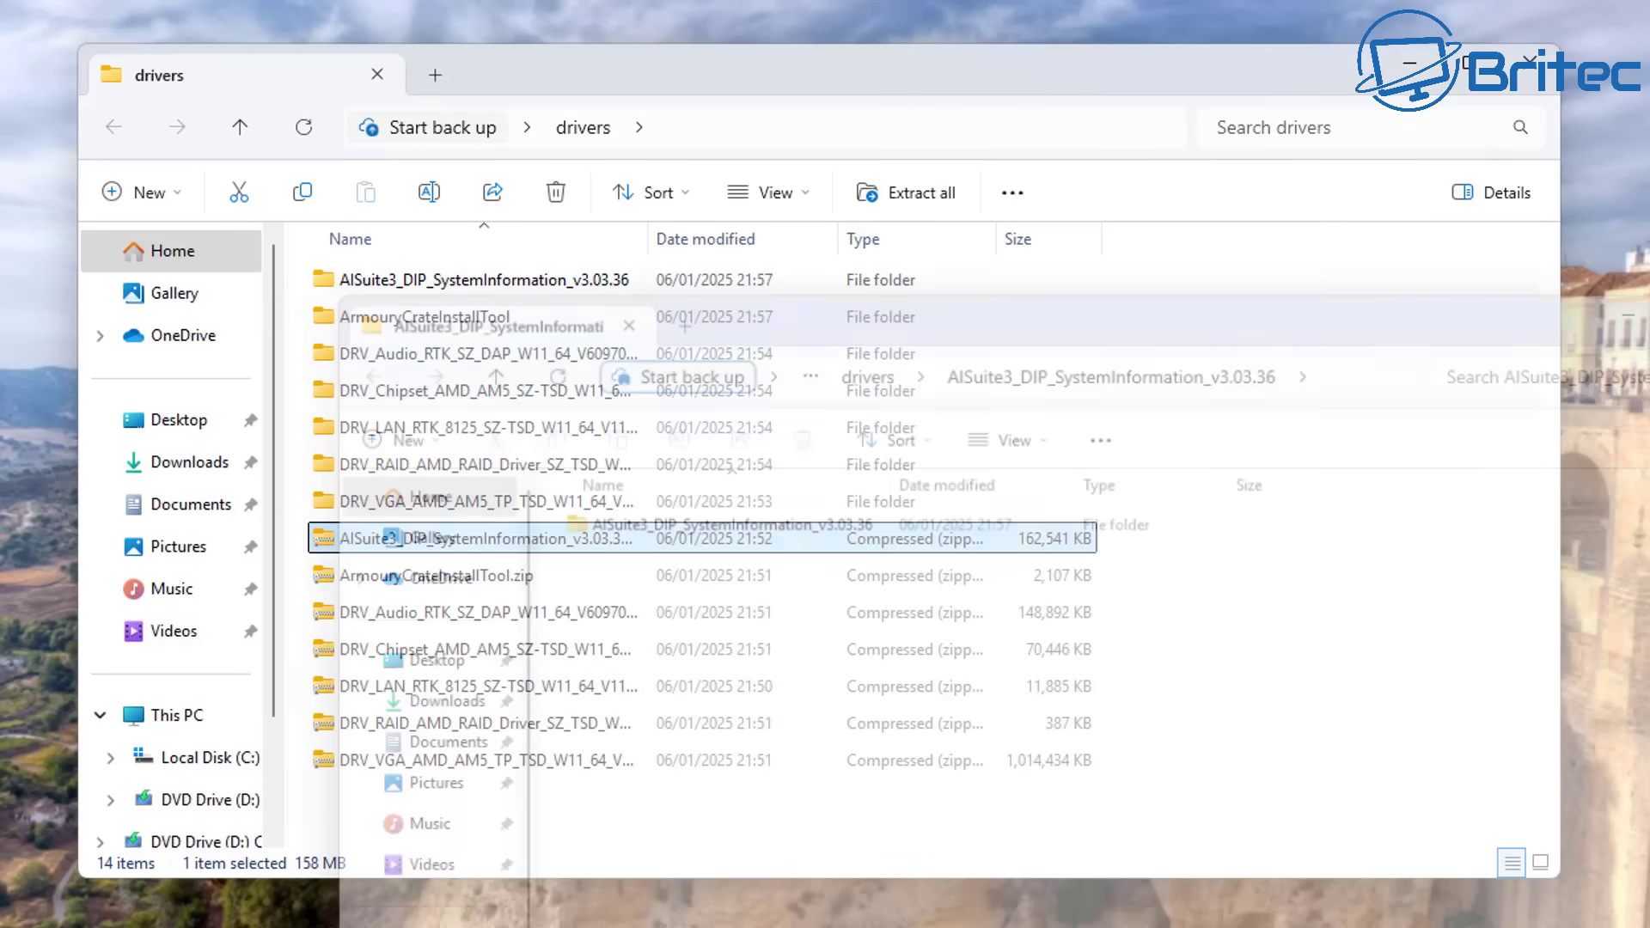
pyautogui.click(467, 808)
pyautogui.moveTo(469, 813); pyautogui.dragTo(379, 536)
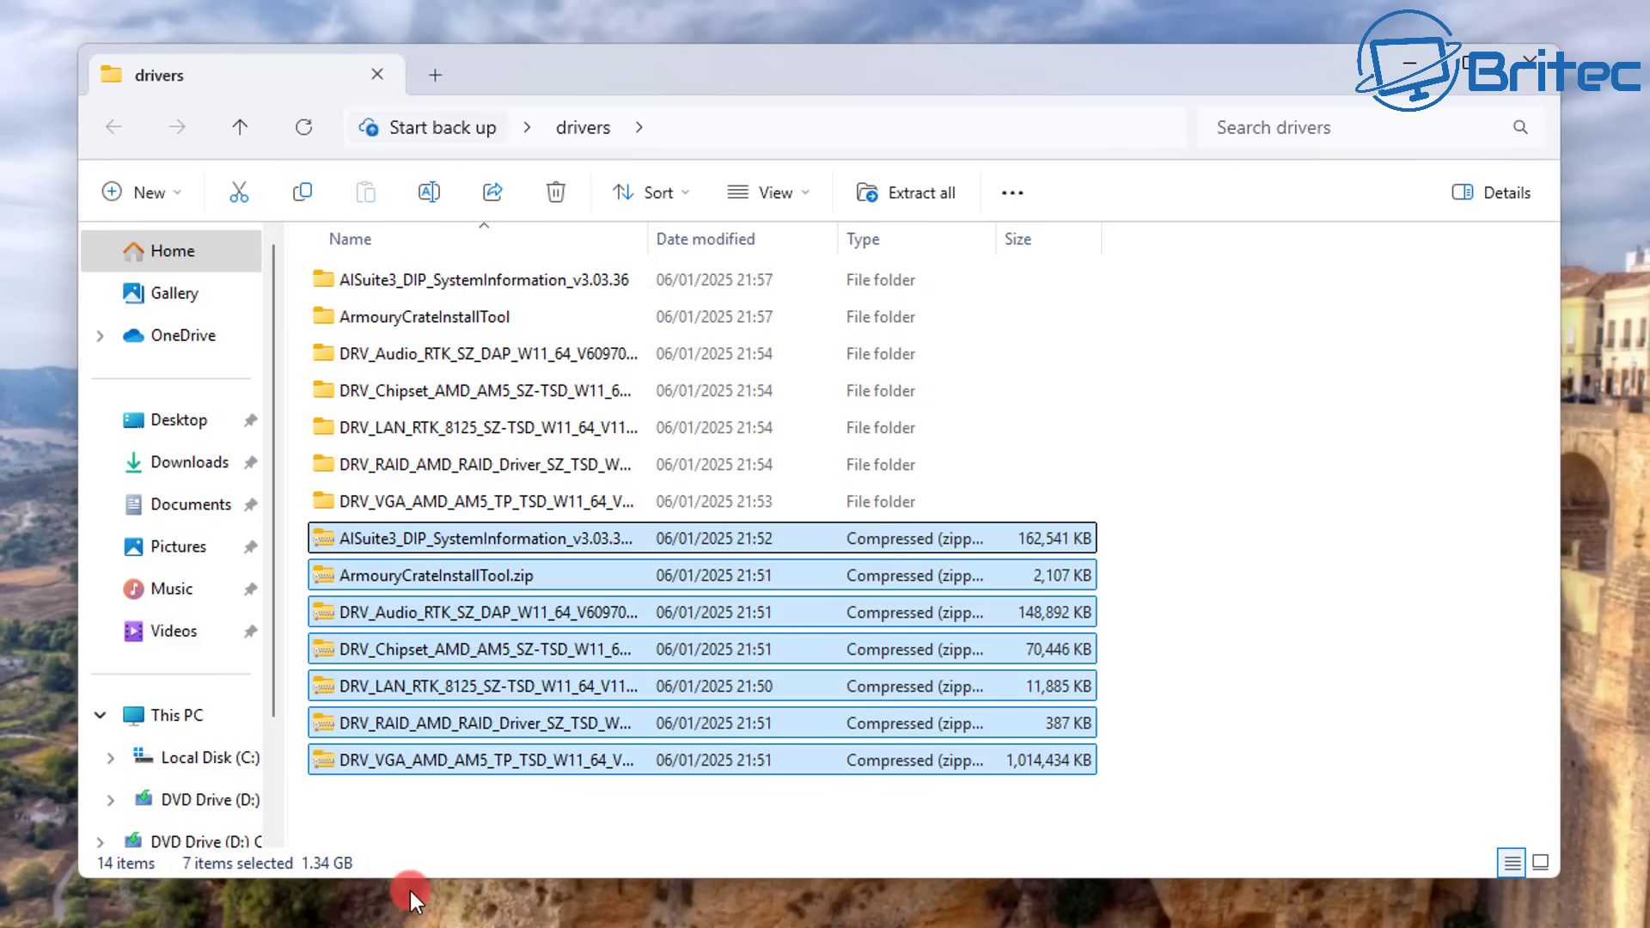
pyautogui.press('Delete')
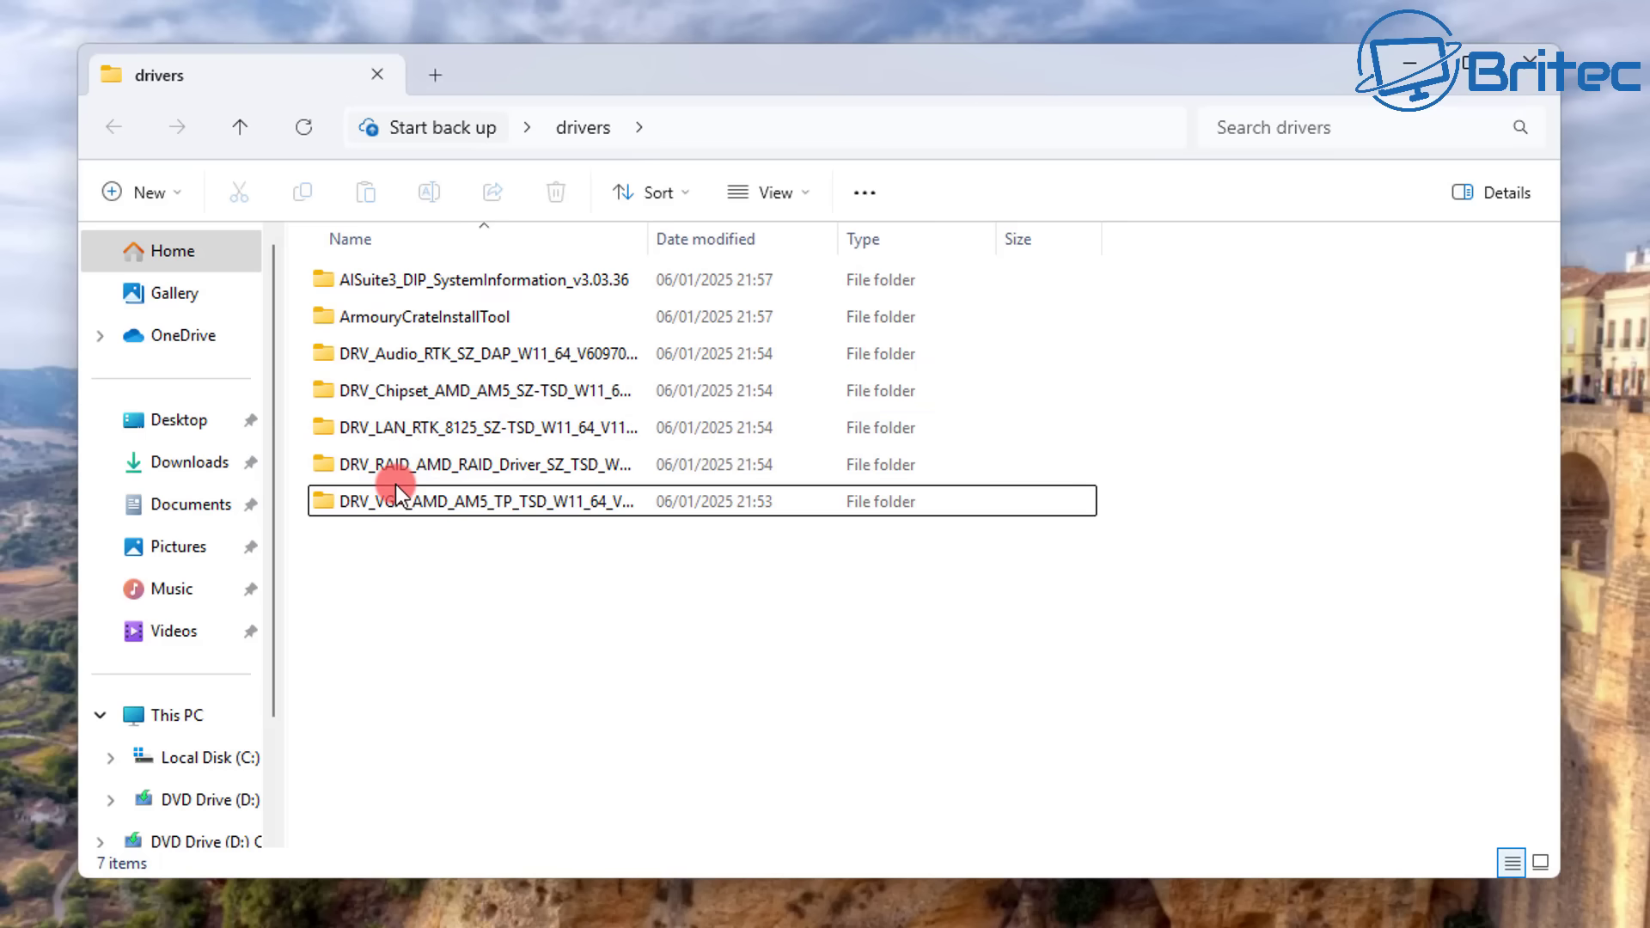
# - Install NTLite from NTLite_setup_x64.exe with a desktop shortcut and launch it
pyautogui.click(1517, 73)
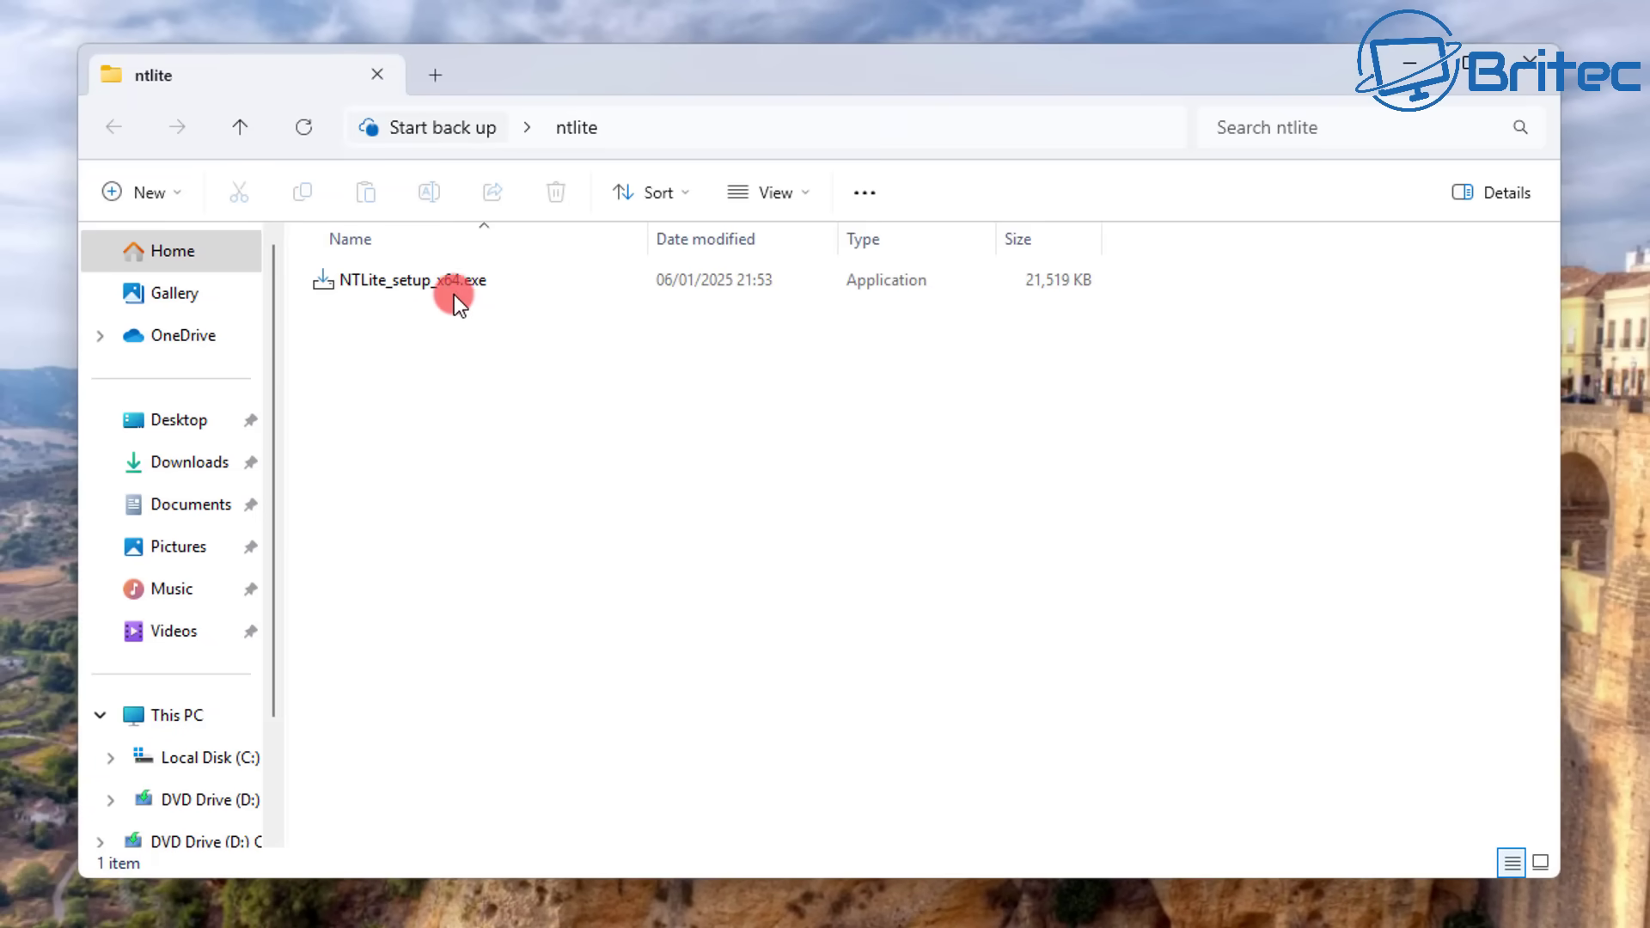
pyautogui.doubleClick(455, 285)
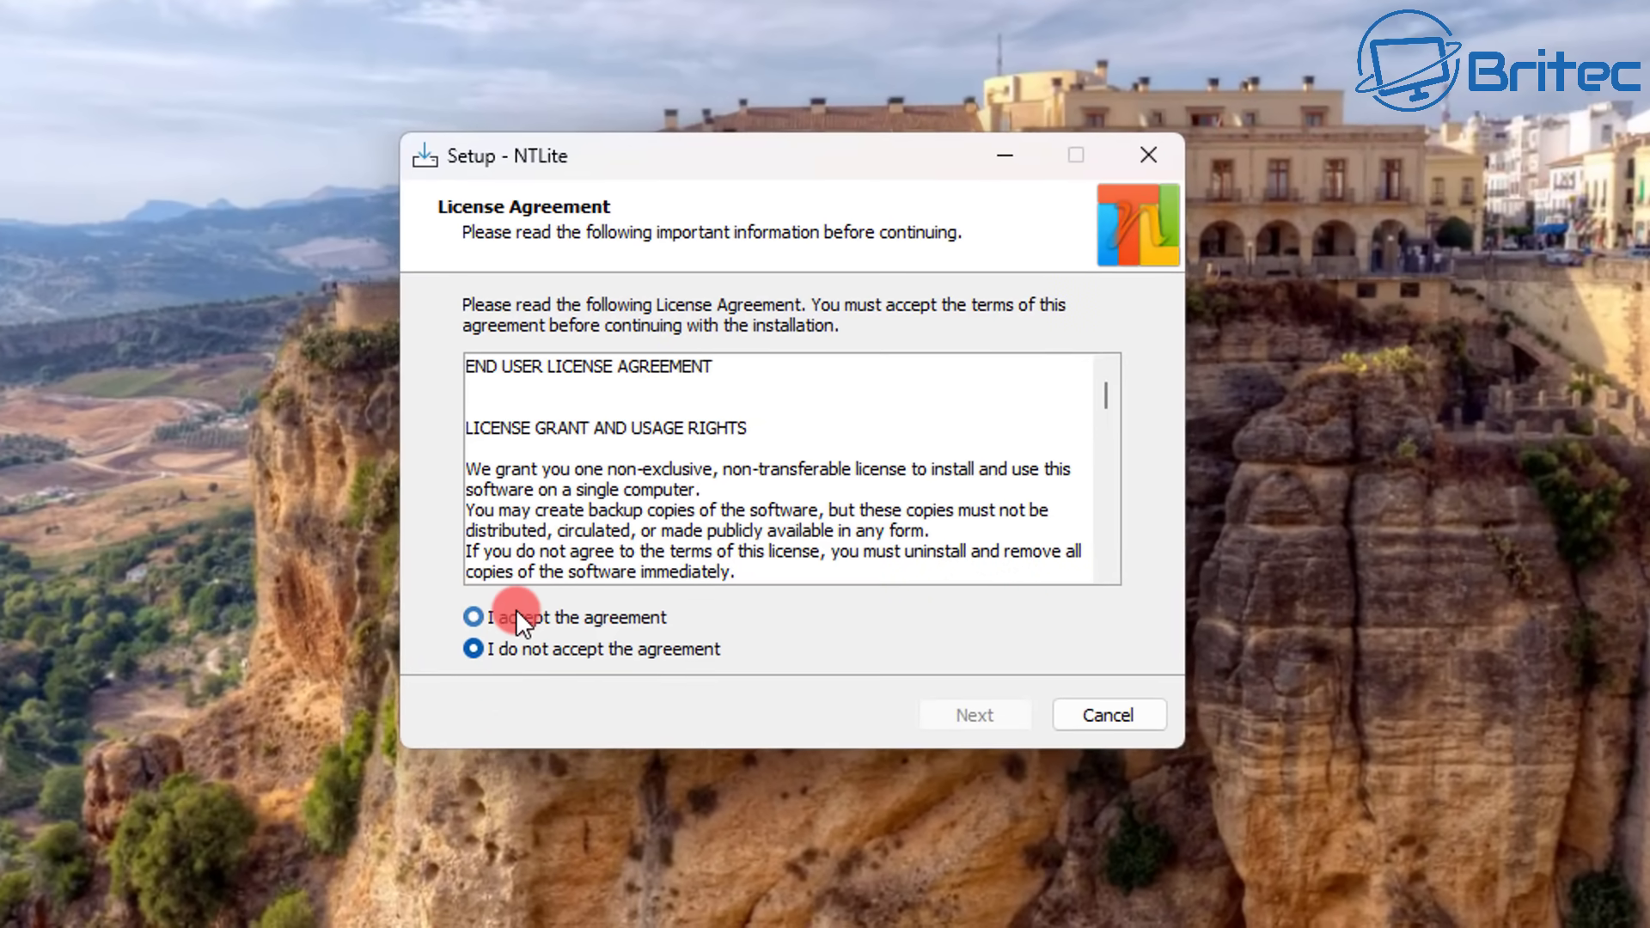
pyautogui.click(515, 615)
pyautogui.click(977, 716)
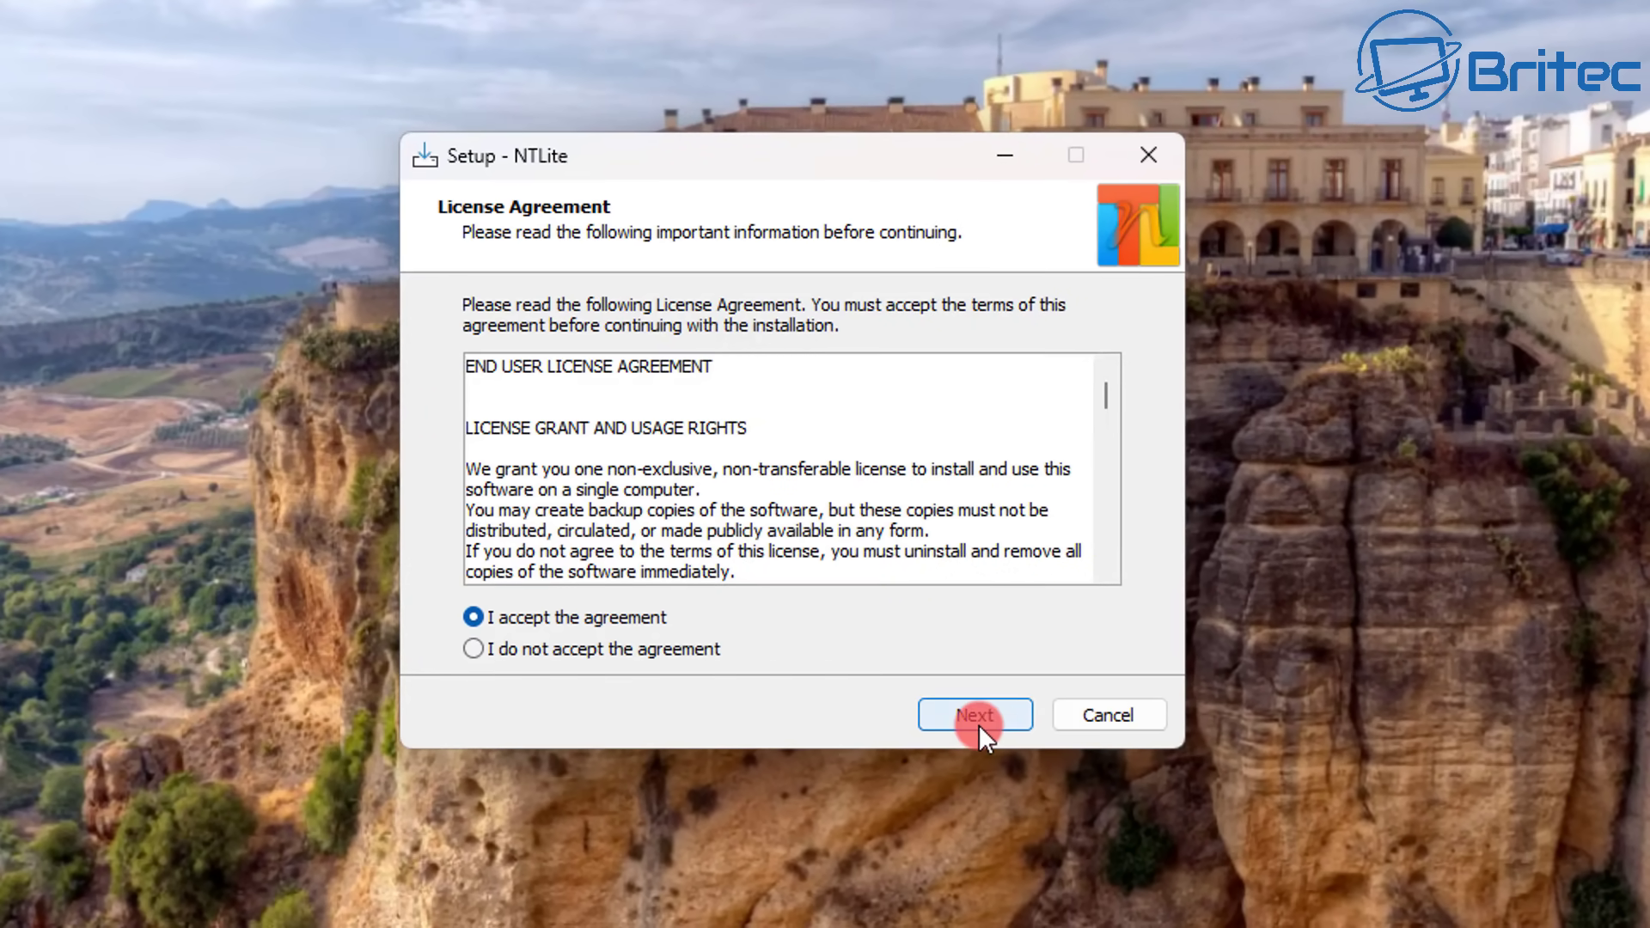
pyautogui.click(978, 724)
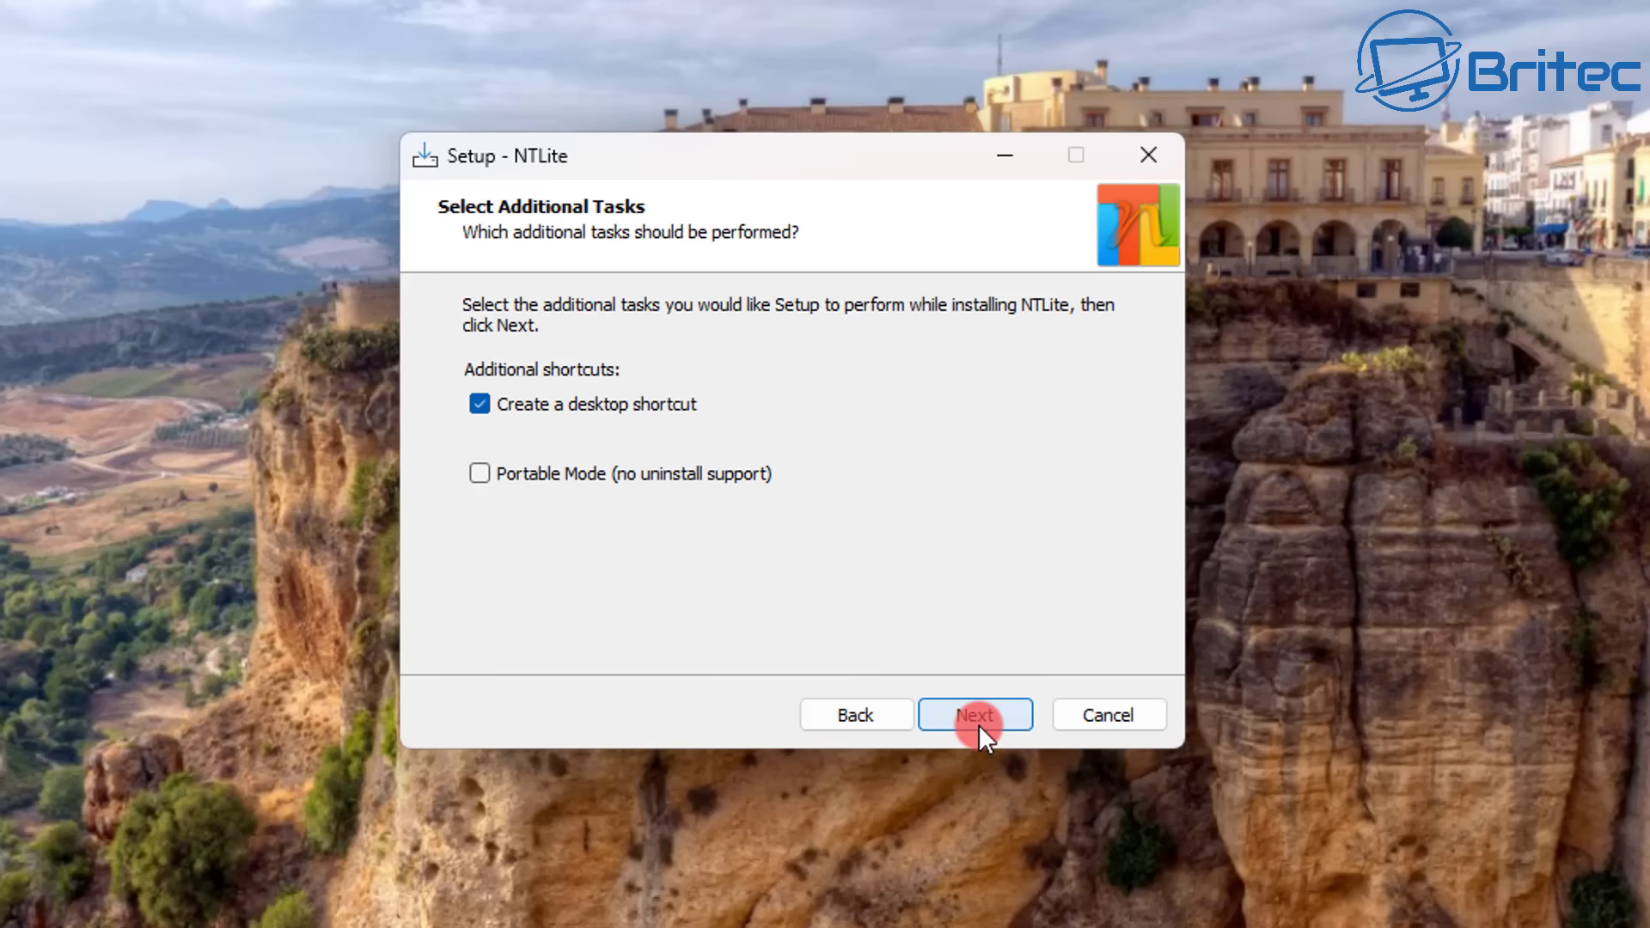
pyautogui.click(978, 723)
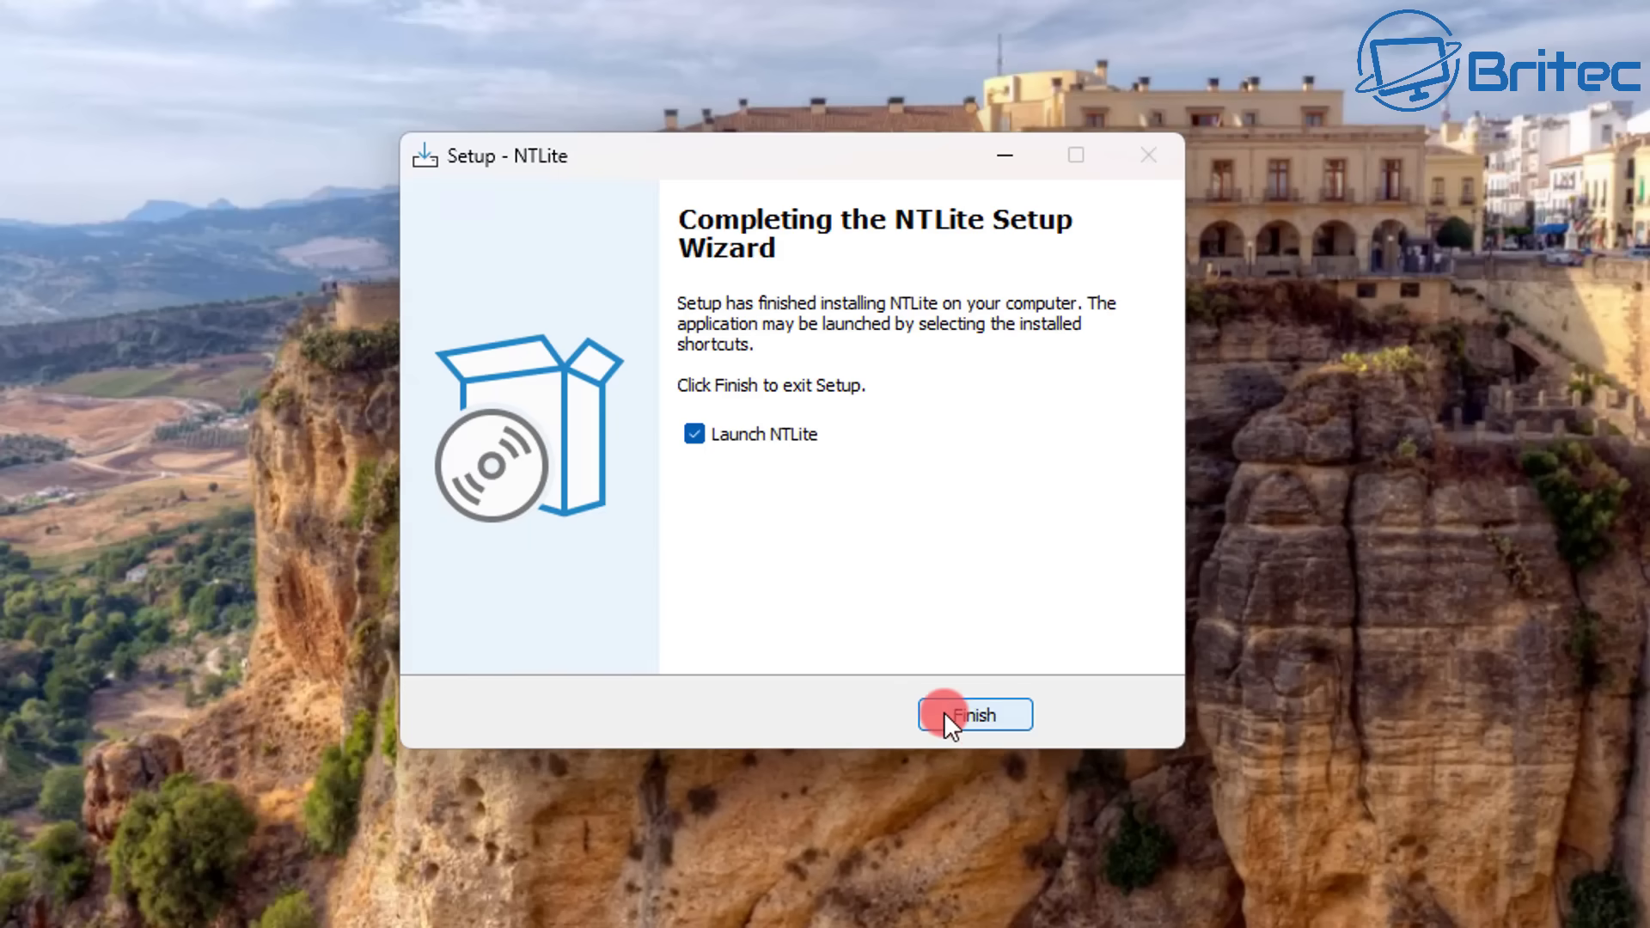
pyautogui.click(992, 715)
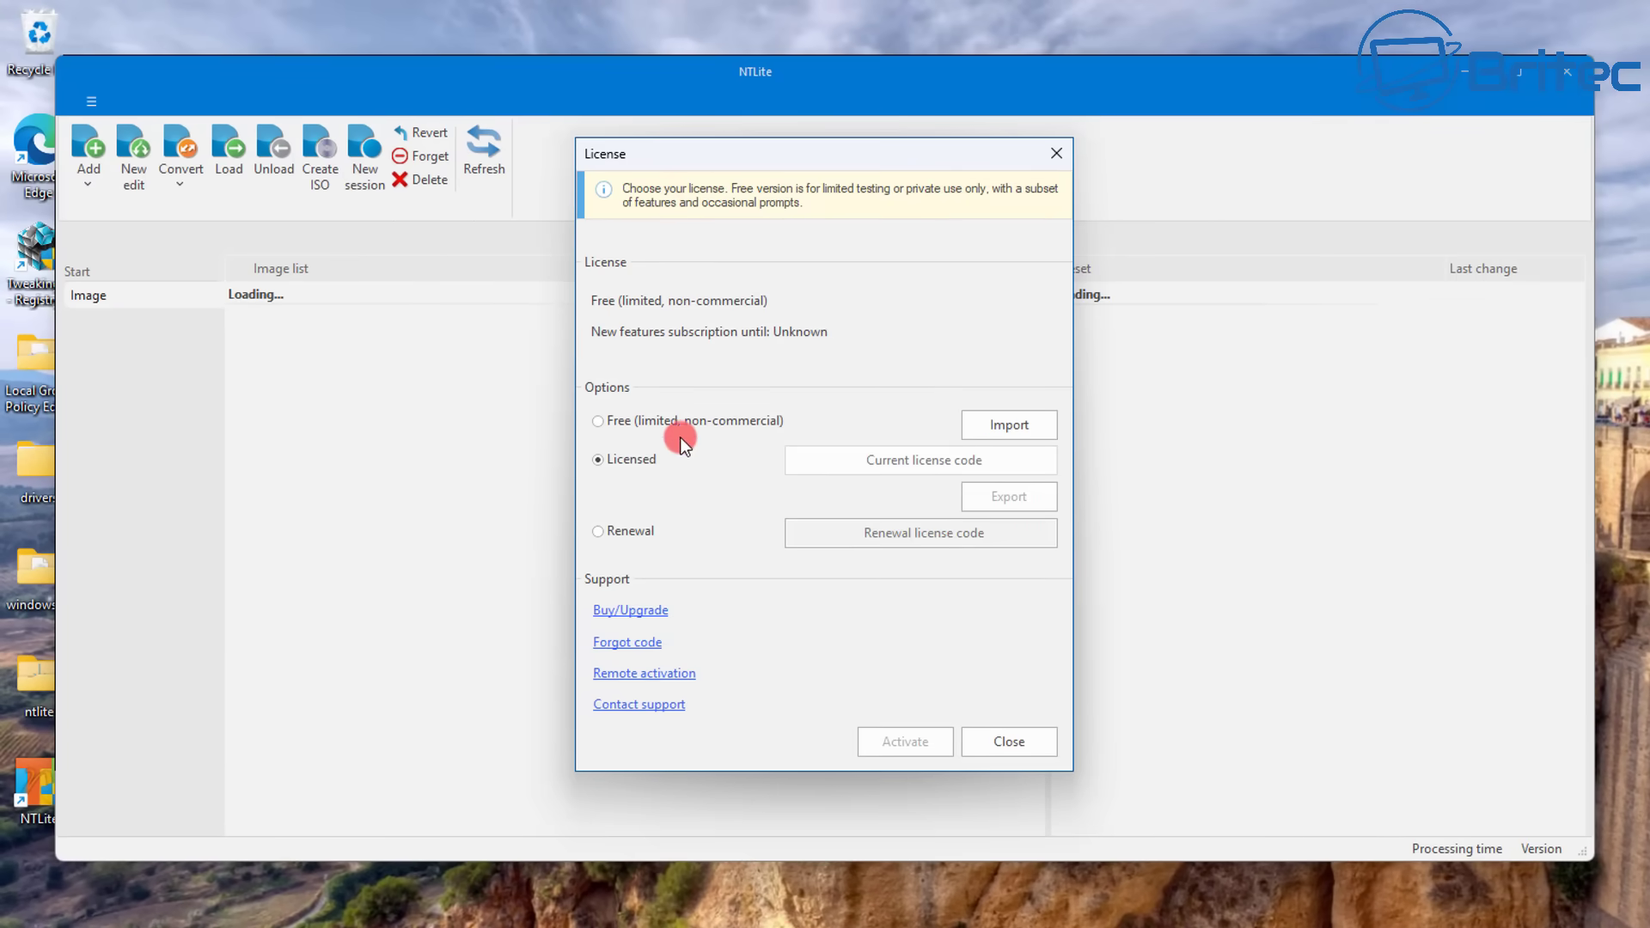
# - Choose the Free non-commercial licence in NTLite's License dialog
pyautogui.click(601, 423)
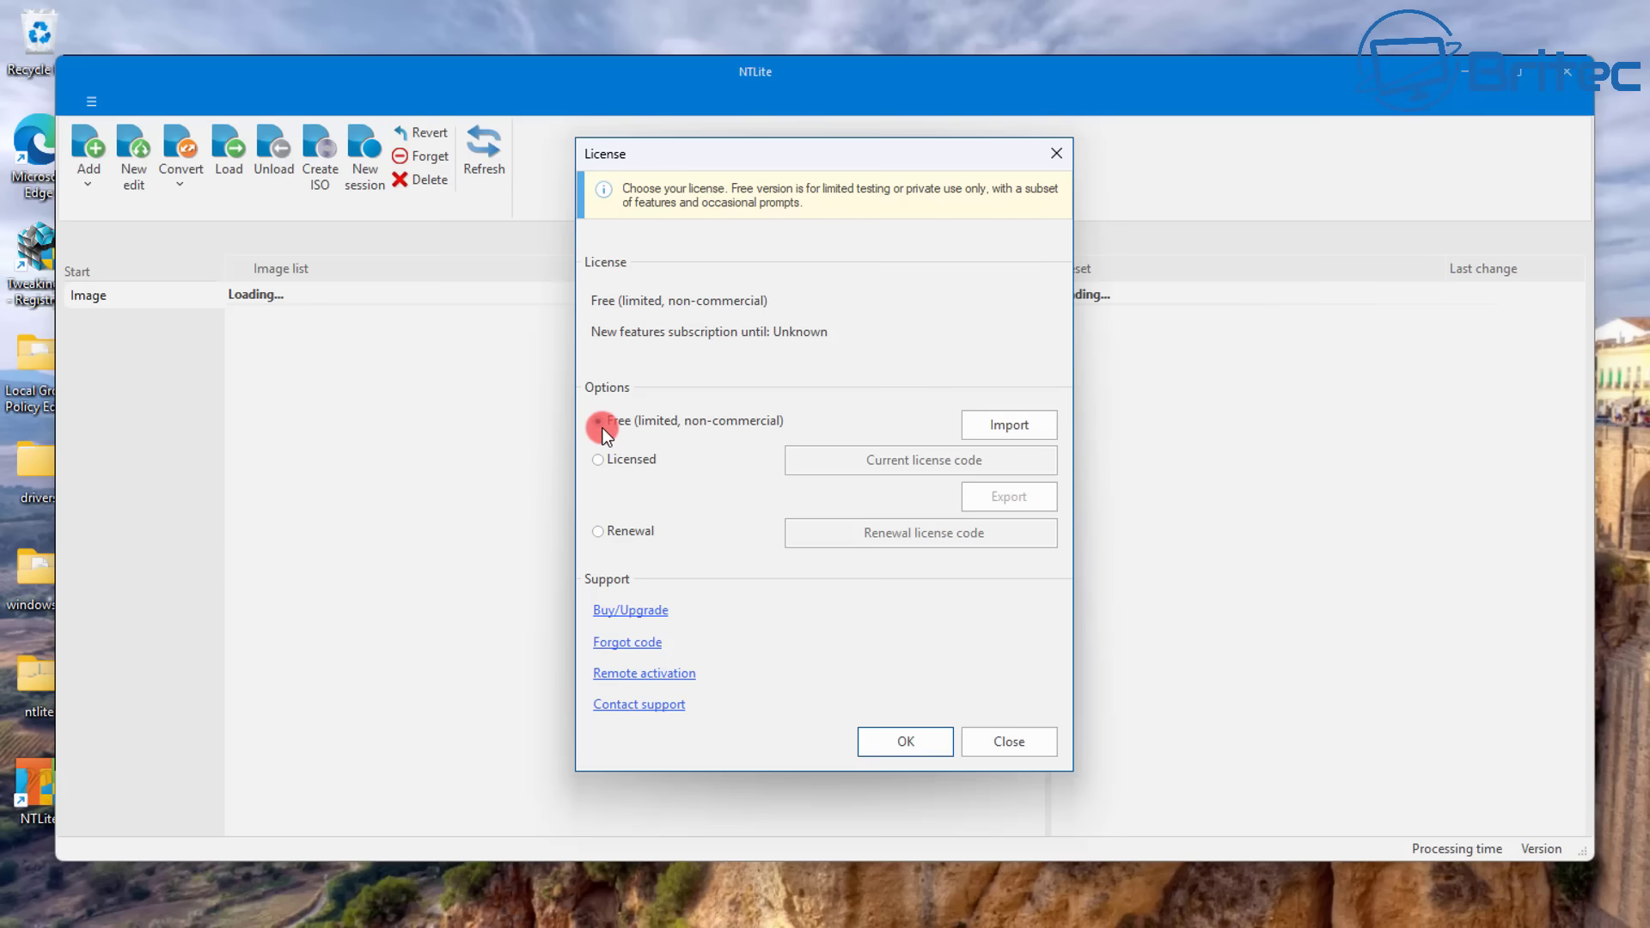
pyautogui.click(899, 740)
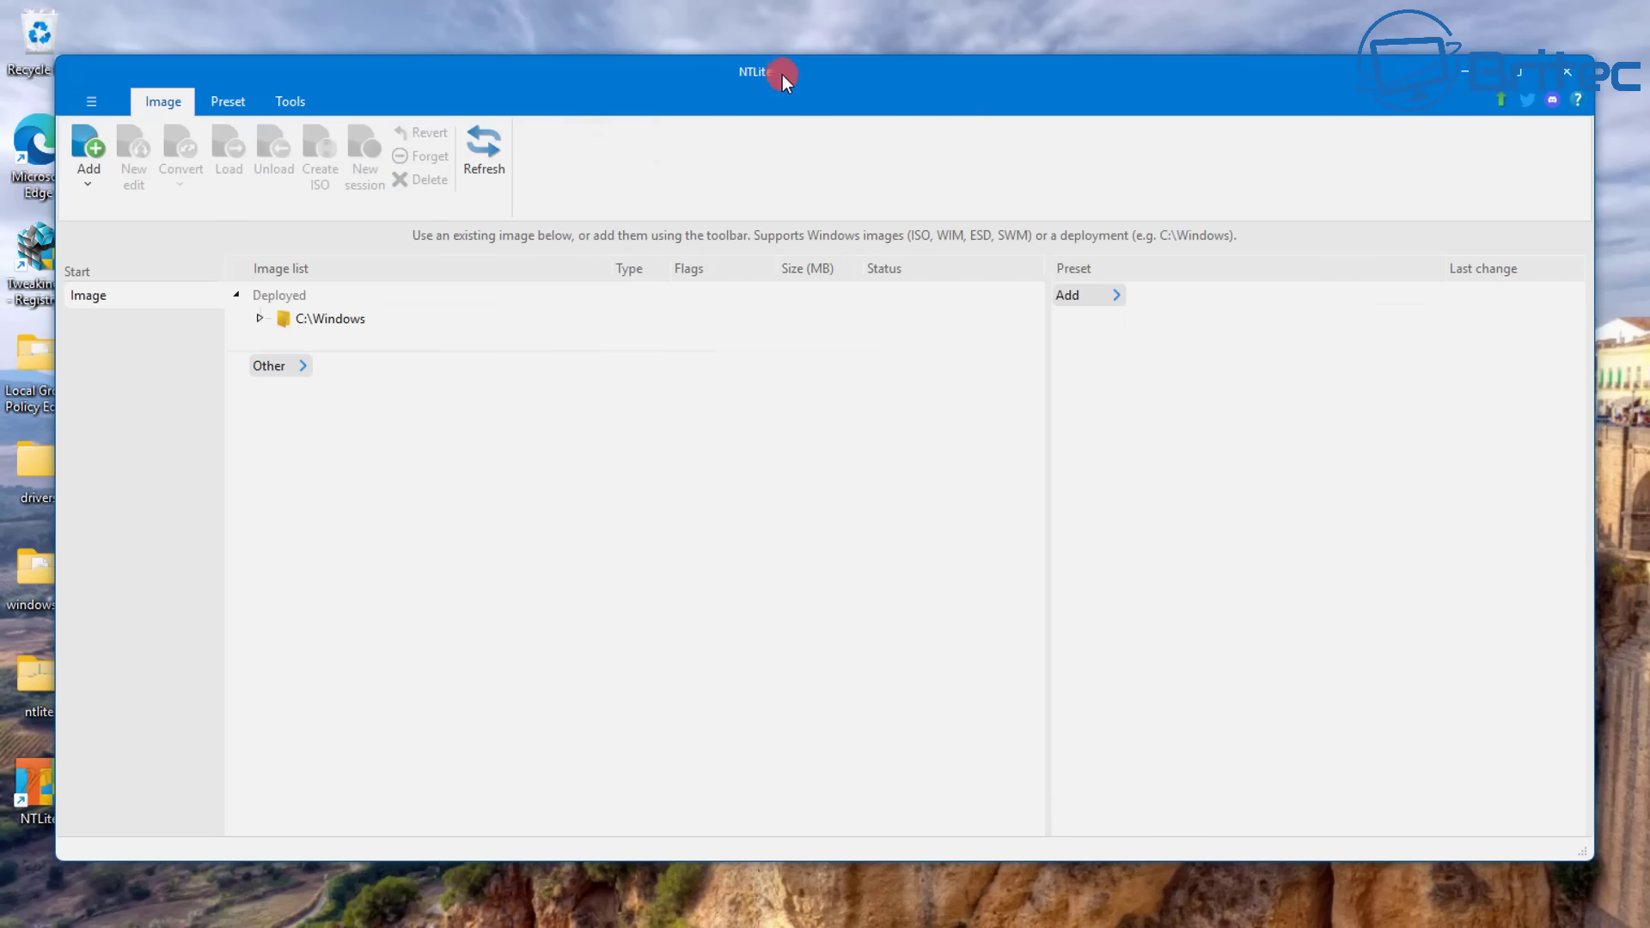
pyautogui.moveTo(782, 75); pyautogui.dragTo(995, 118)
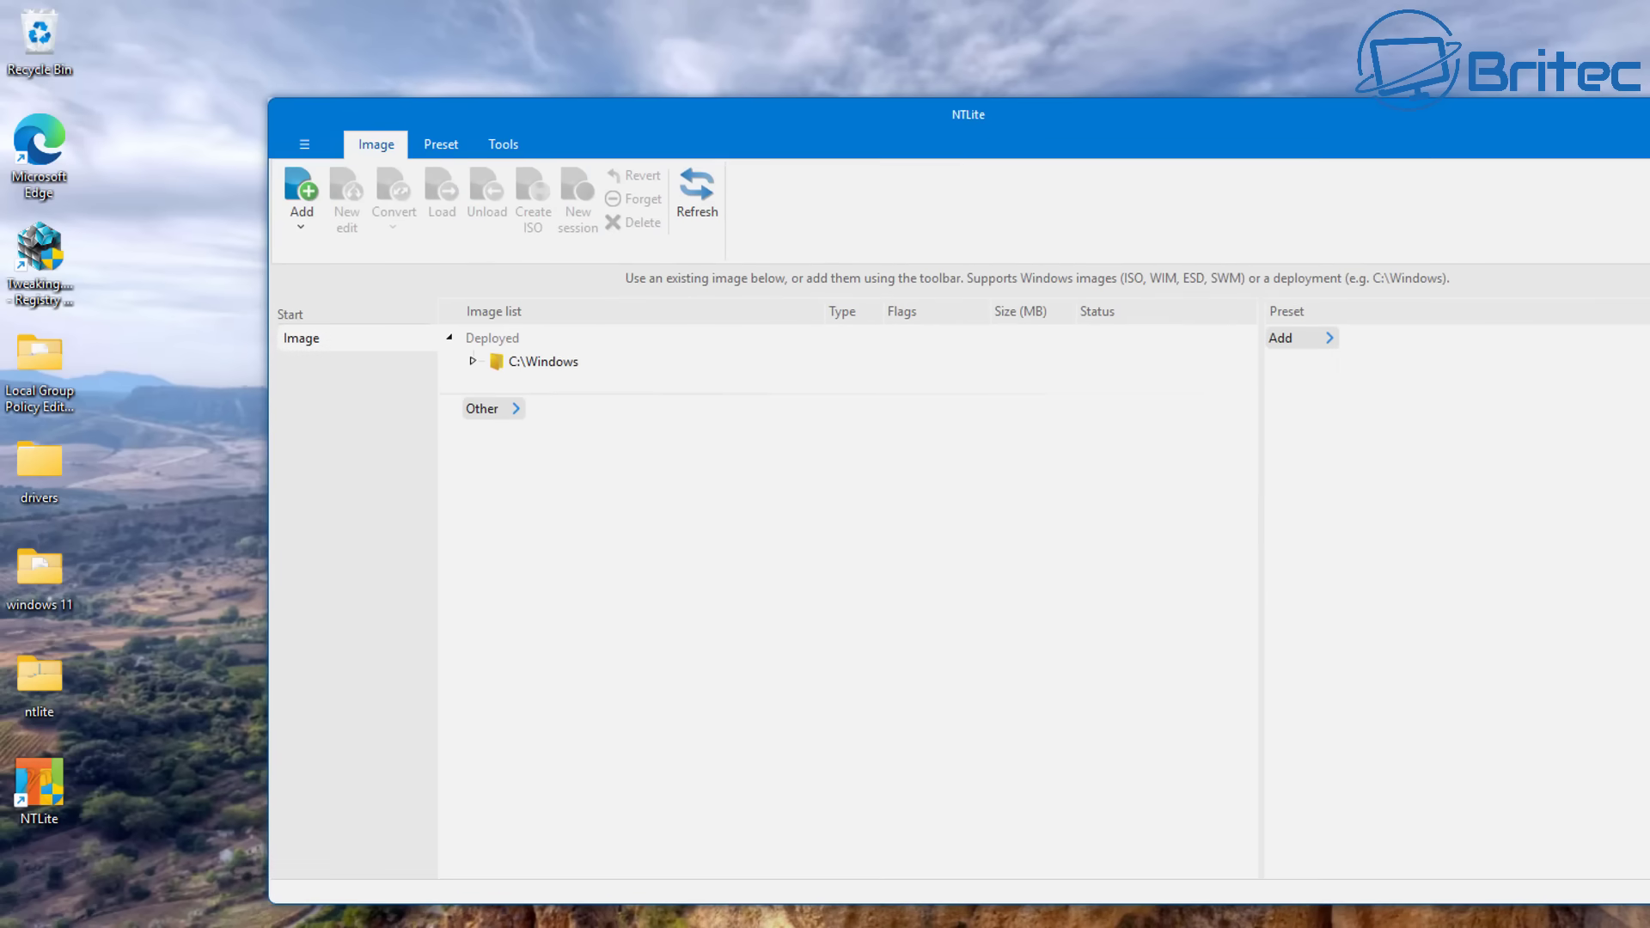
# - Close NTLite and mount the Windows 11 ISO from the windows 11 folder
pyautogui.click(1620, 103)
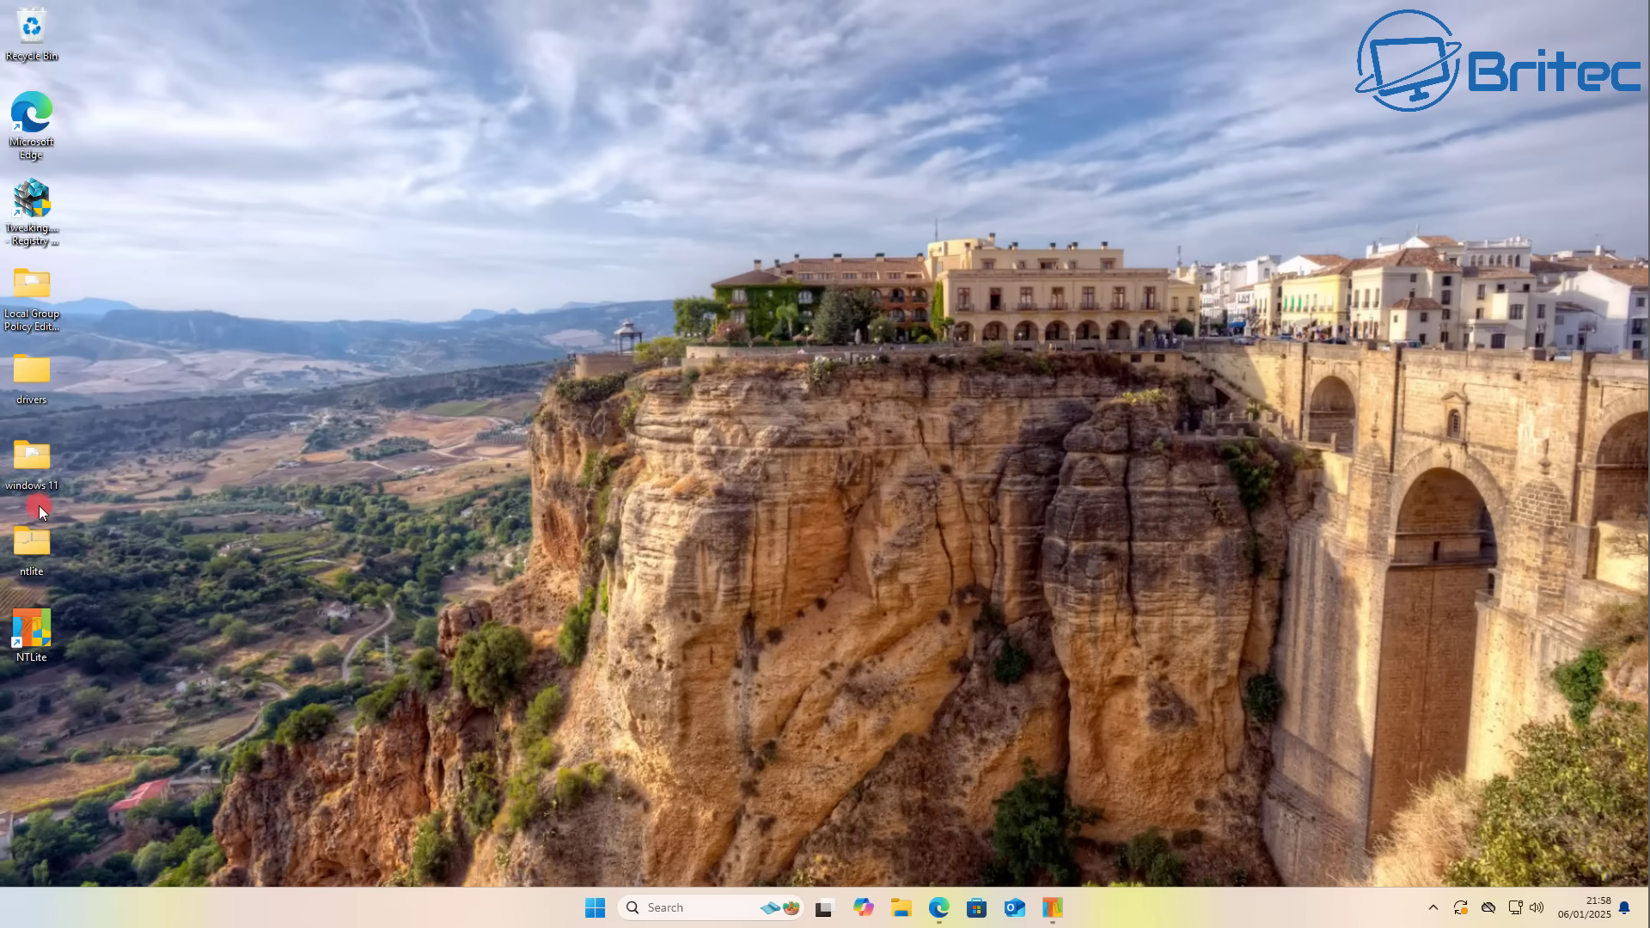
pyautogui.doubleClick(38, 464)
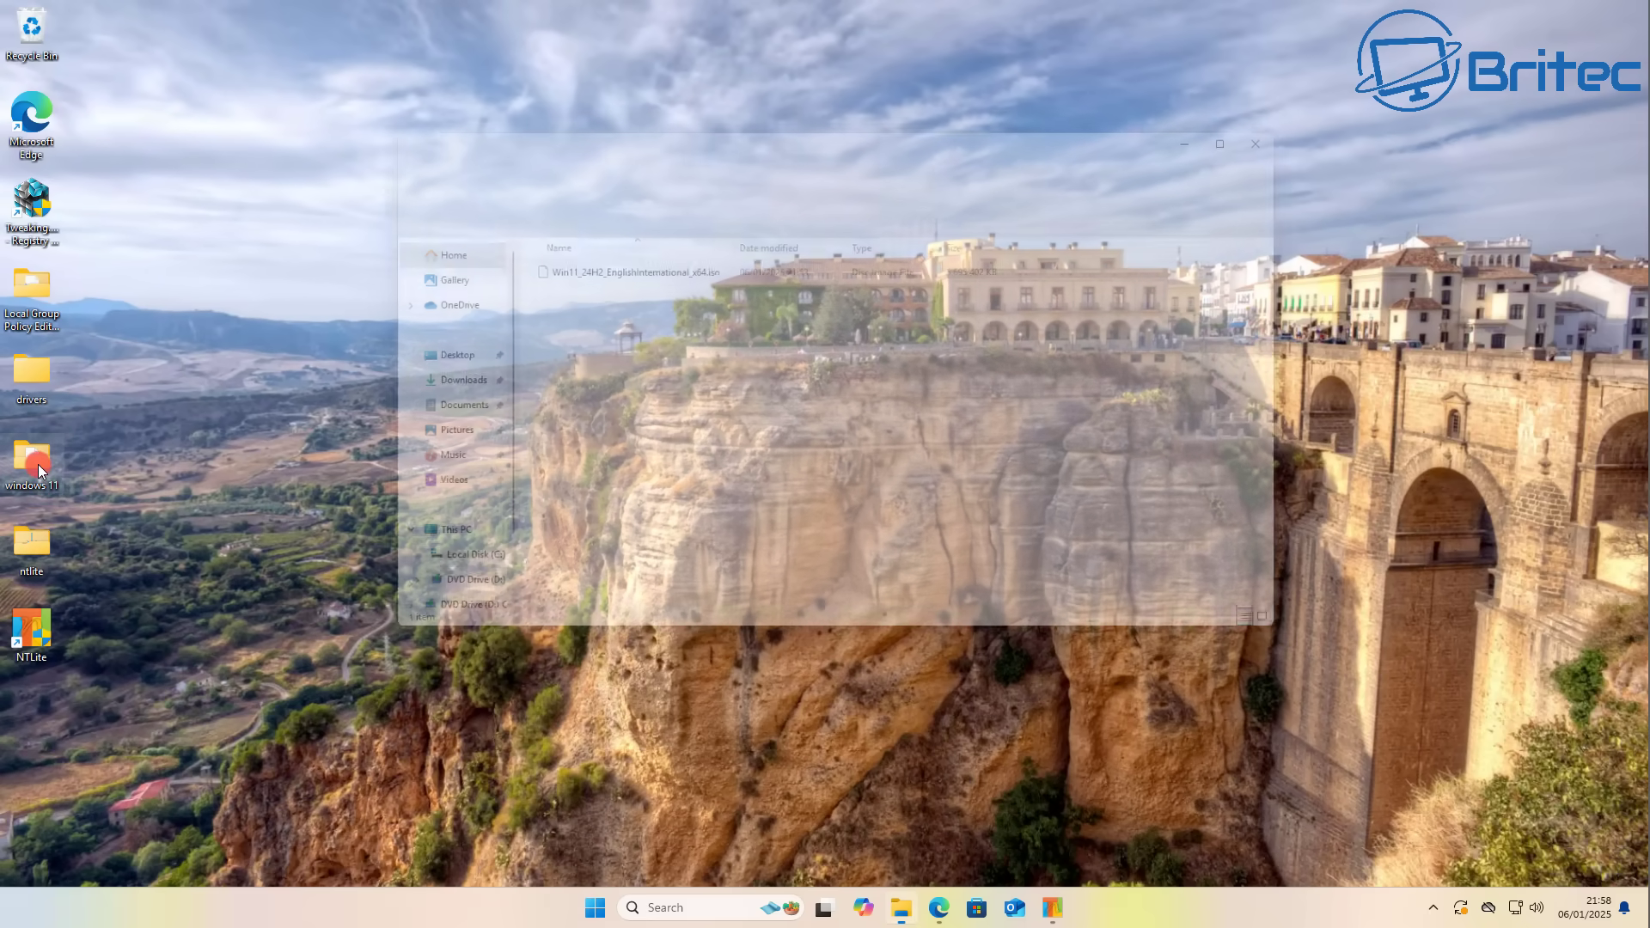
pyautogui.click(612, 267)
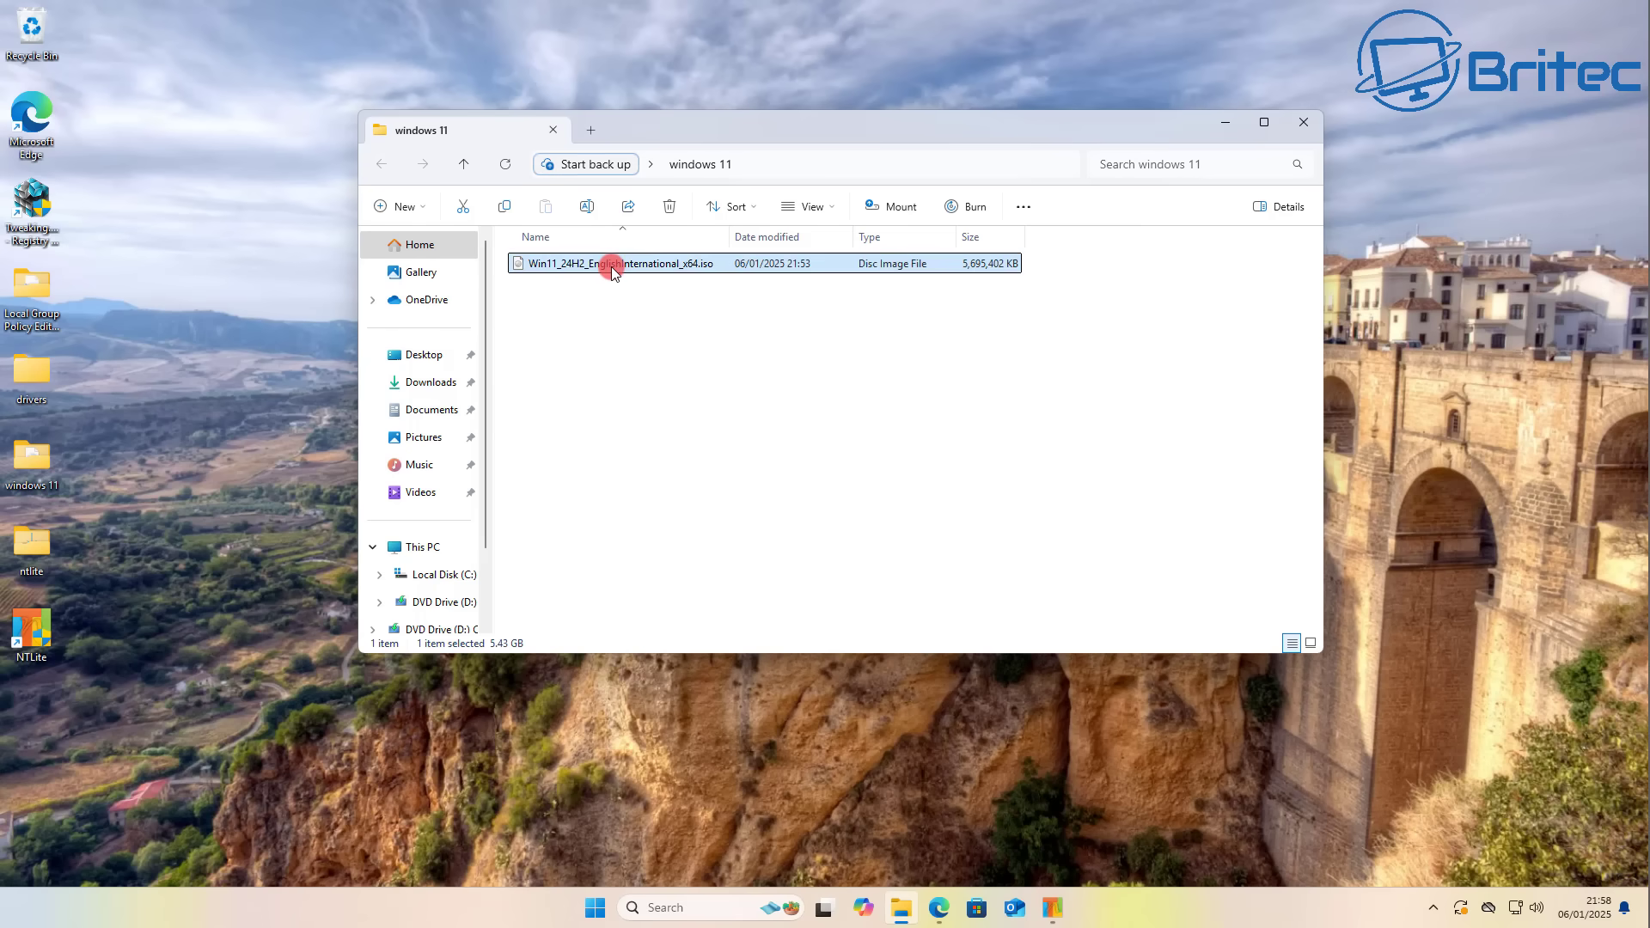
pyautogui.rightClick(611, 266)
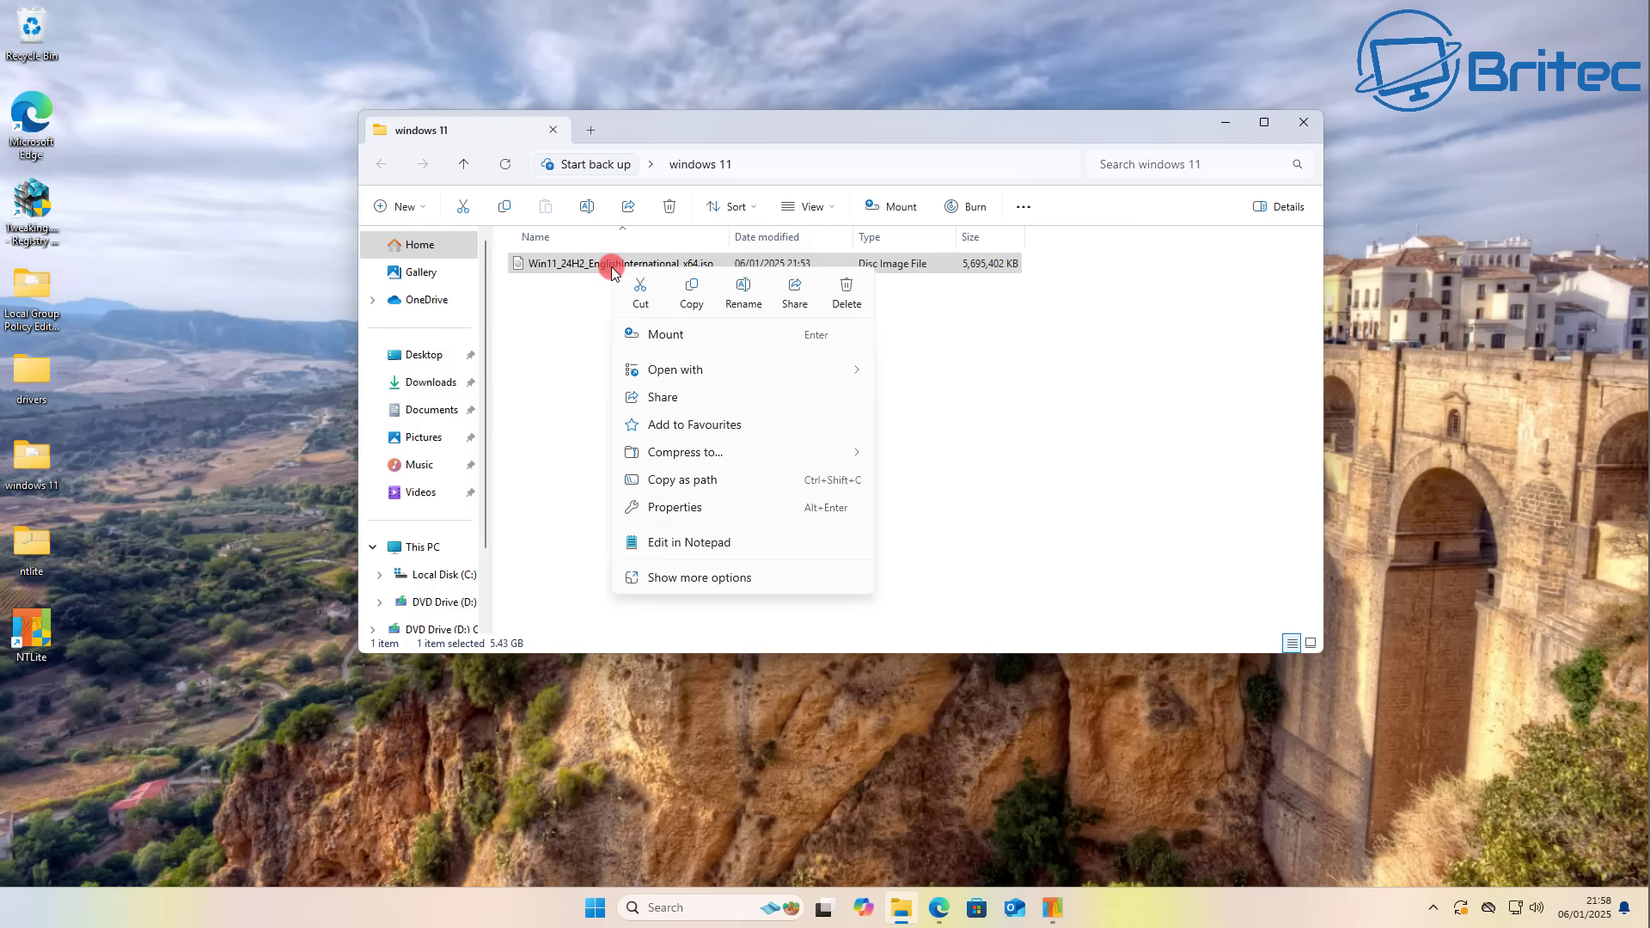
pyautogui.click(700, 338)
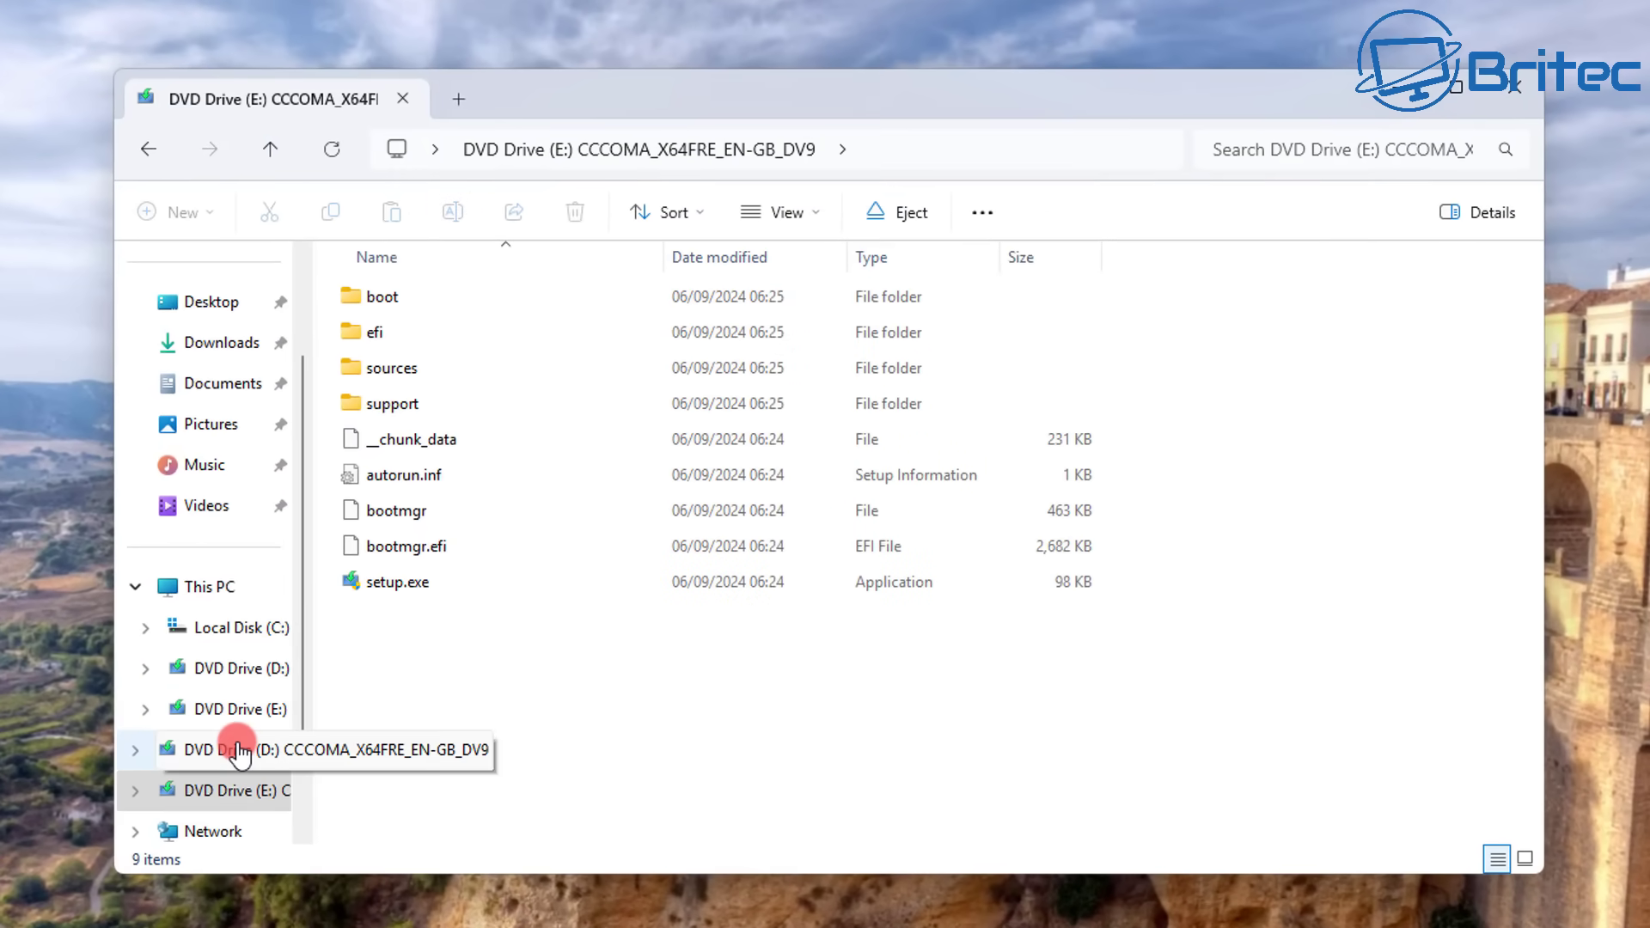
# - Copy all nine items from the mounted DVD drive
pyautogui.moveTo(504, 667); pyautogui.dragTo(378, 276)
pyautogui.rightClick(414, 390)
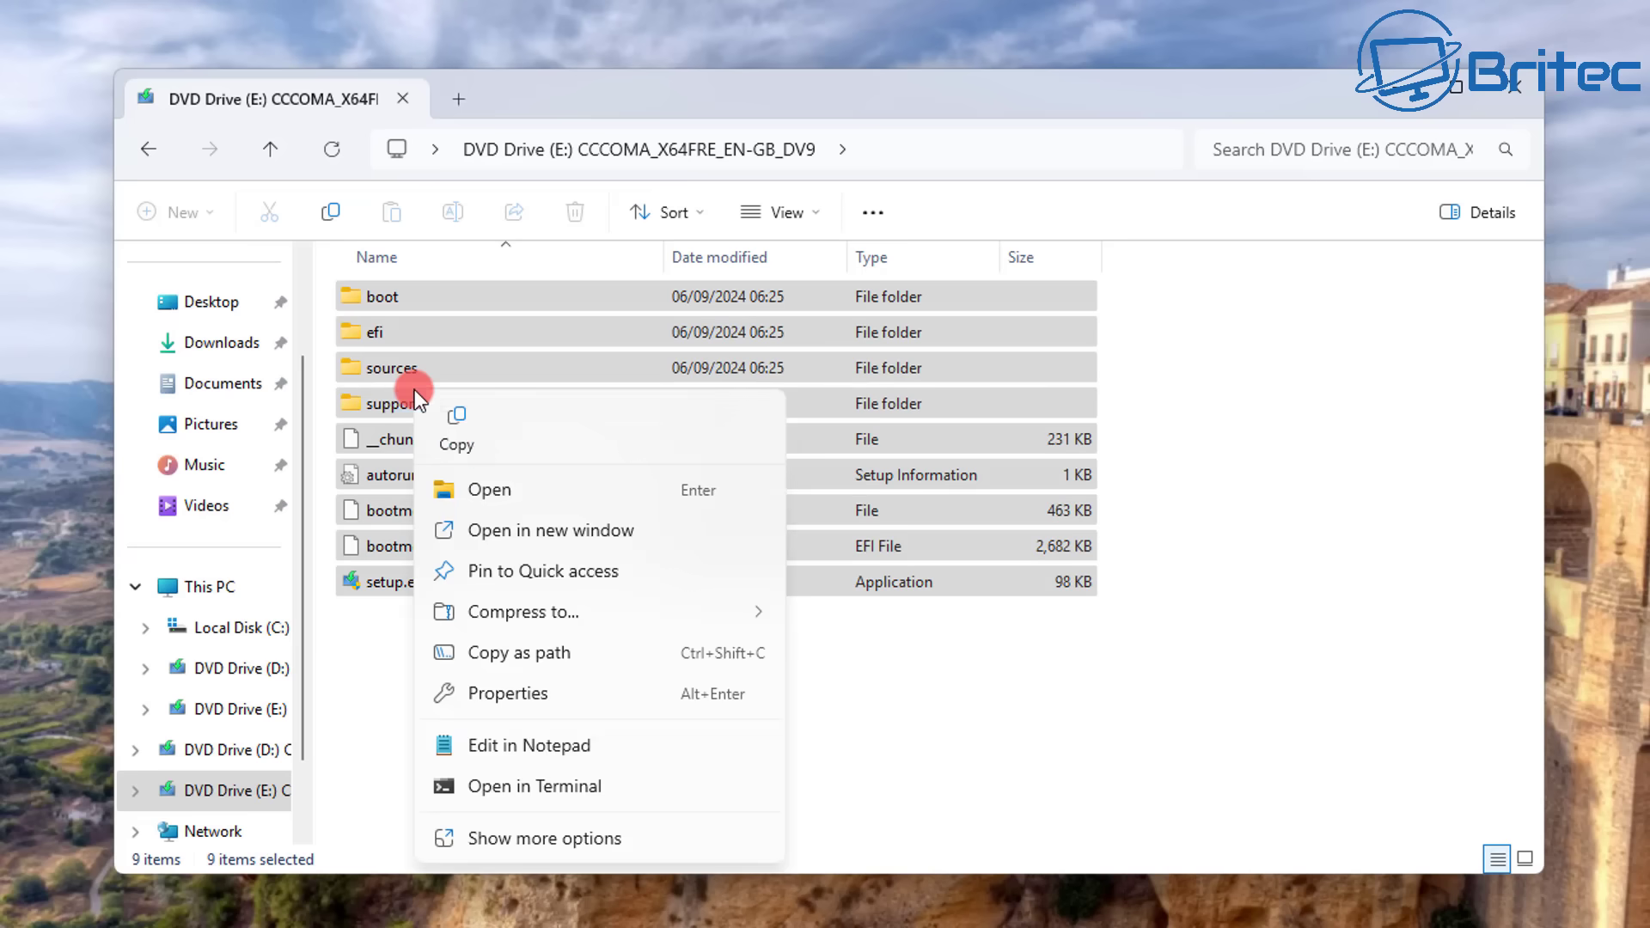
pyautogui.click(462, 445)
# - Create a new folder named 'work' on the desktop
pyautogui.click(1395, 86)
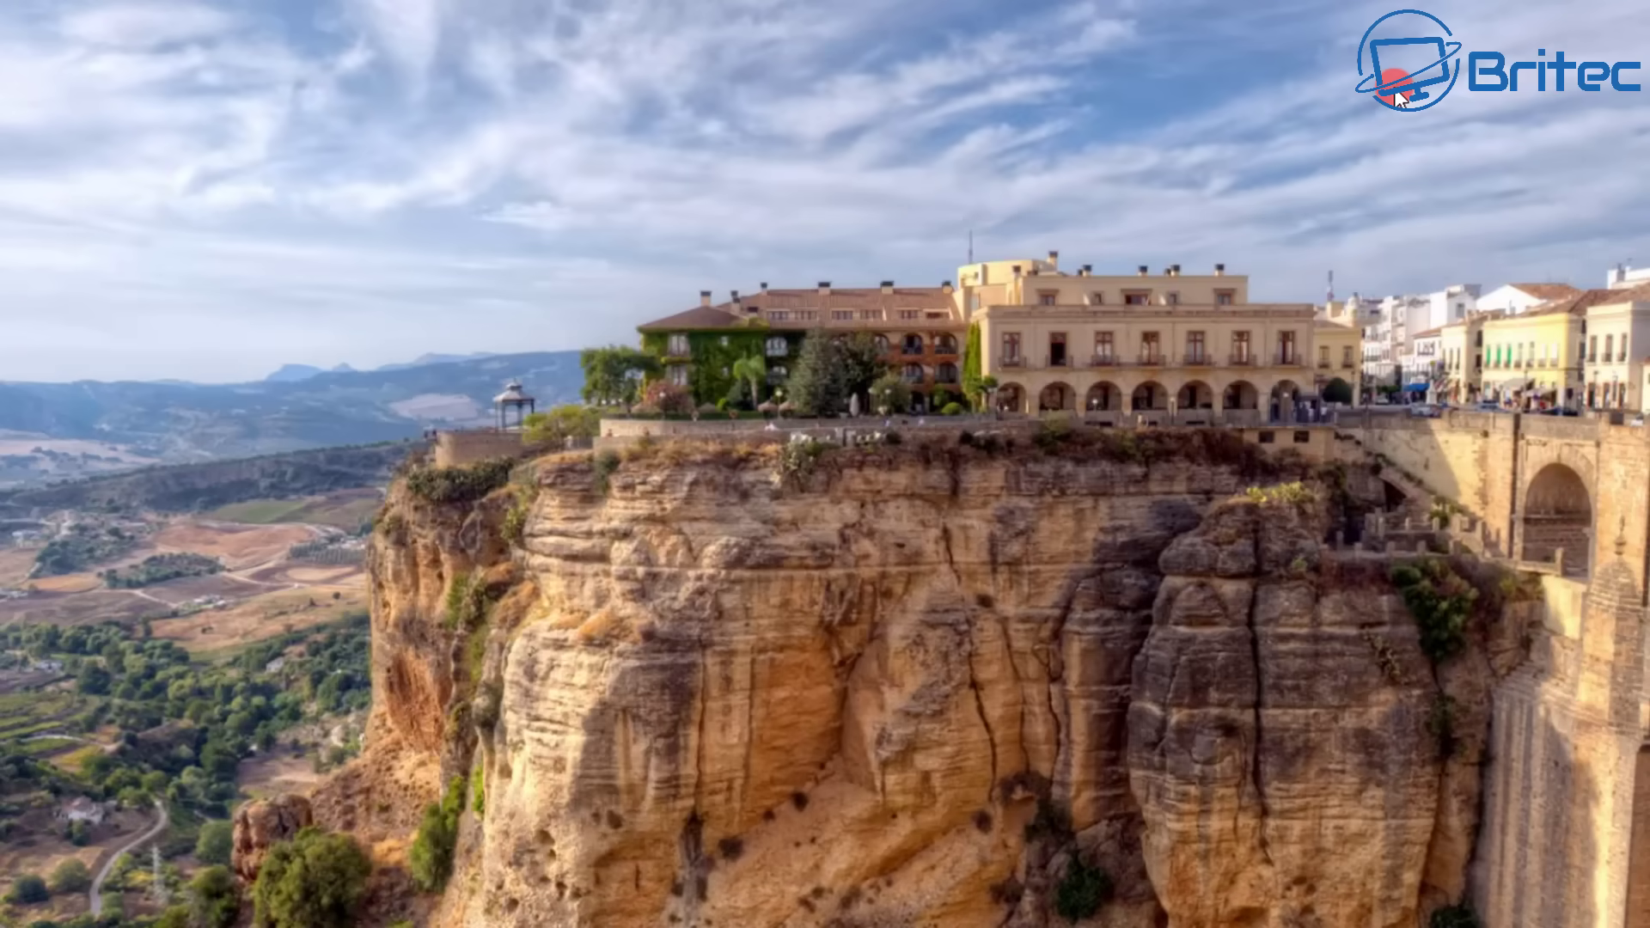
pyautogui.click(982, 514)
pyautogui.rightClick(750, 354)
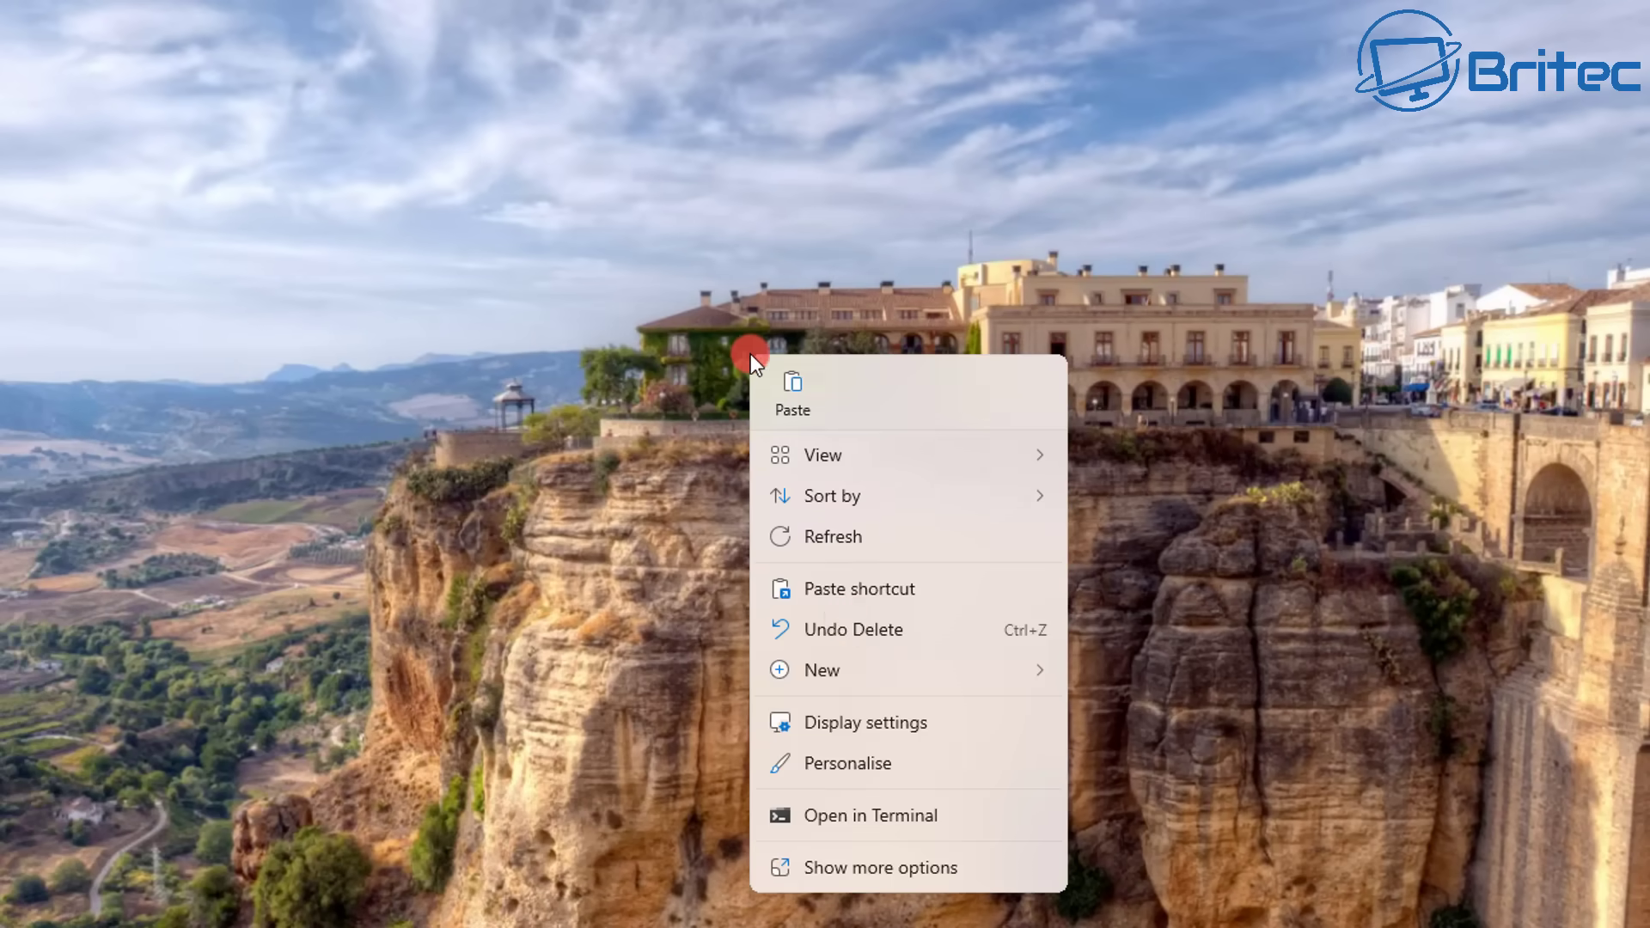
pyautogui.moveTo(848, 659)
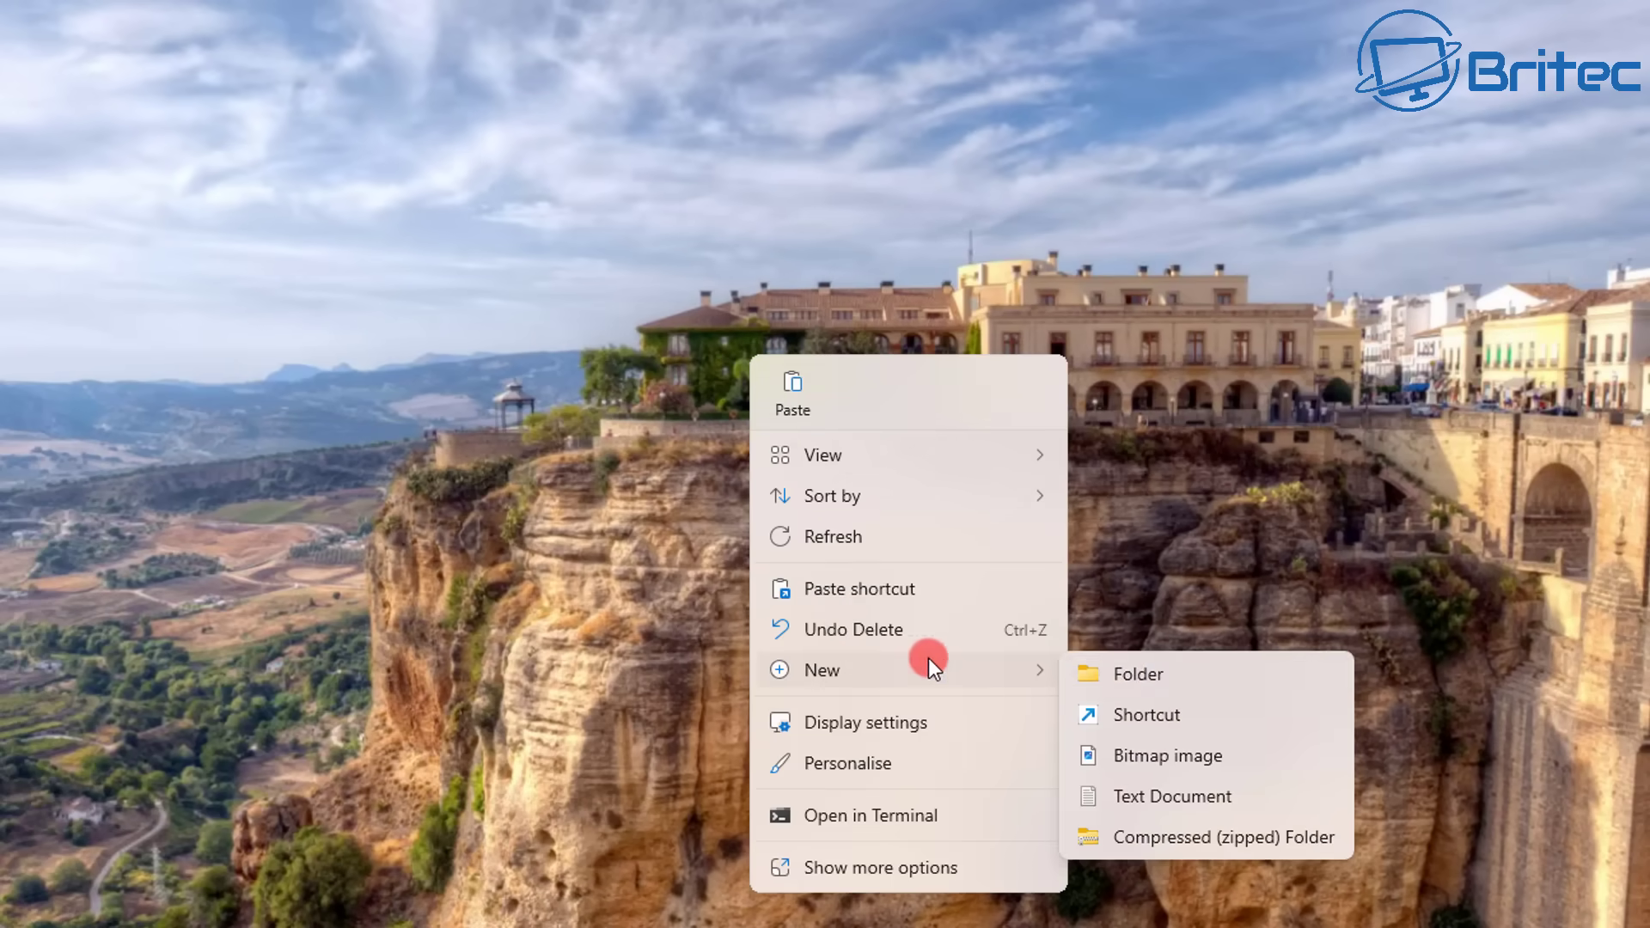
pyautogui.click(1131, 670)
pyautogui.write('work')
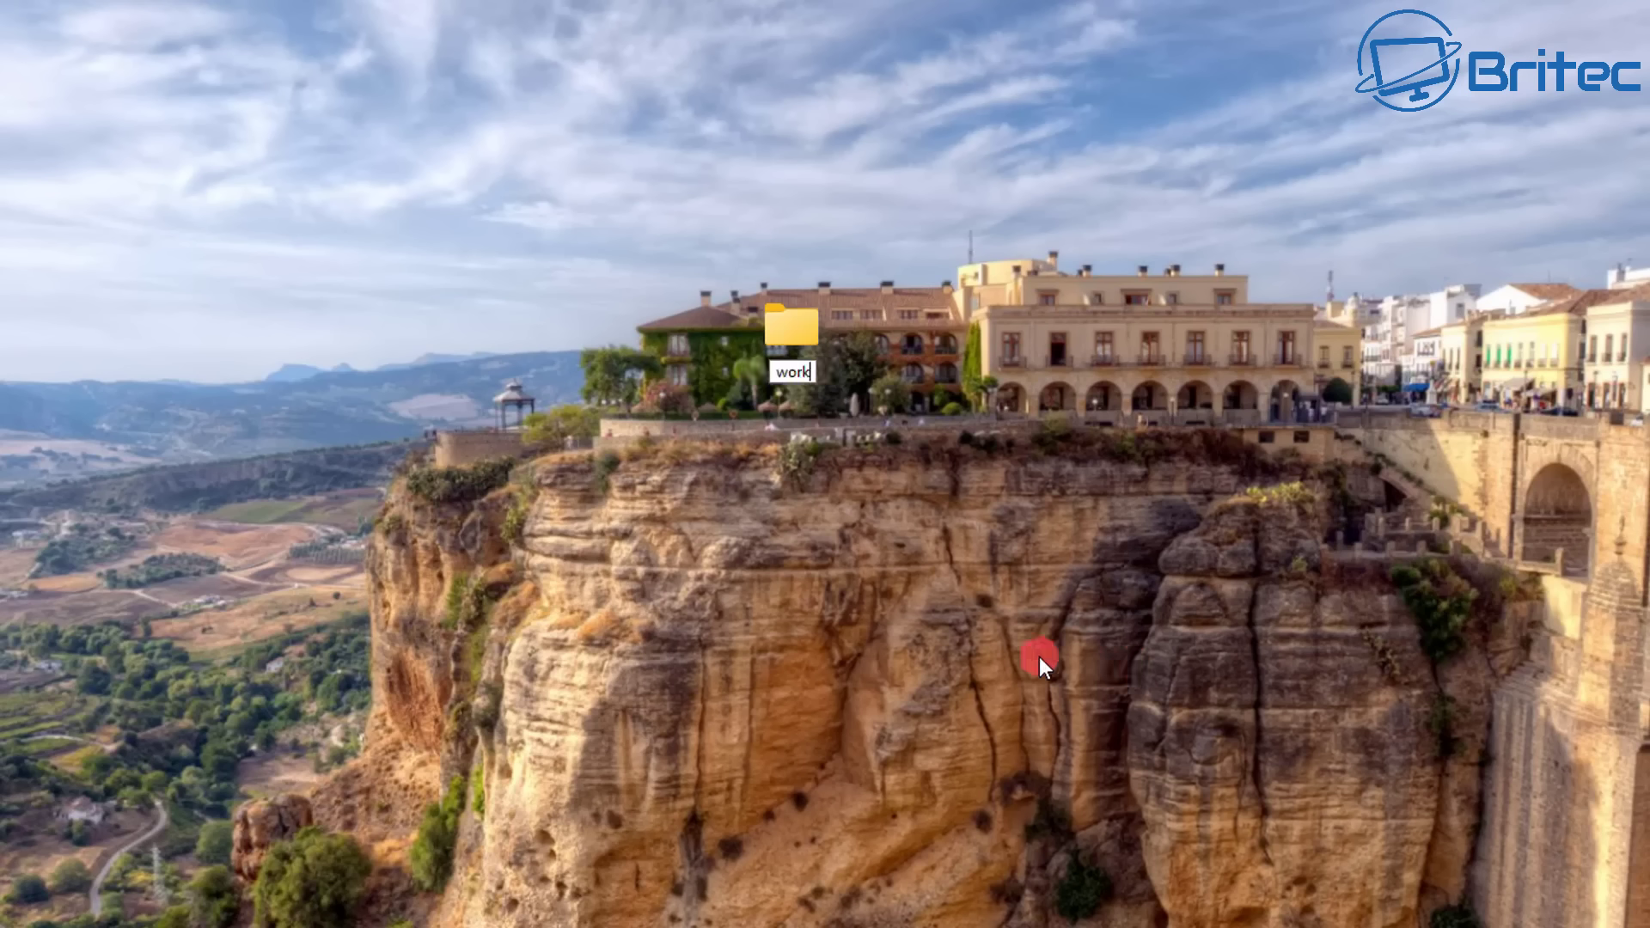
pyautogui.press('Return')
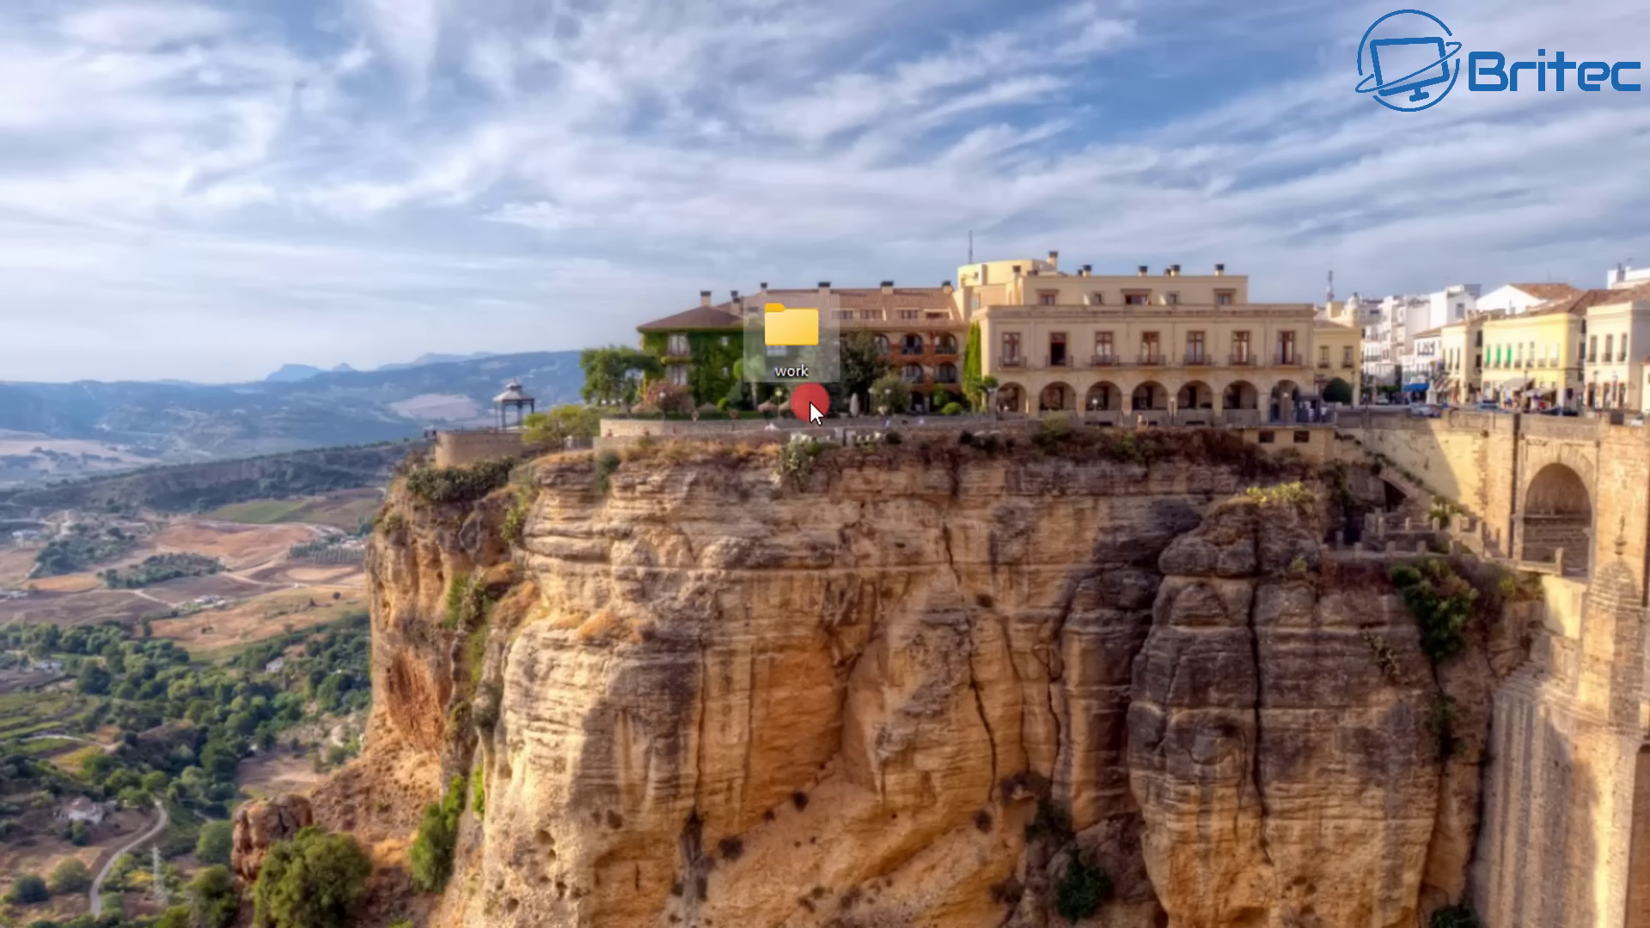
# - Paste the copied installation files into the work folder and close its window
pyautogui.doubleClick(791, 344)
pyautogui.rightClick(481, 367)
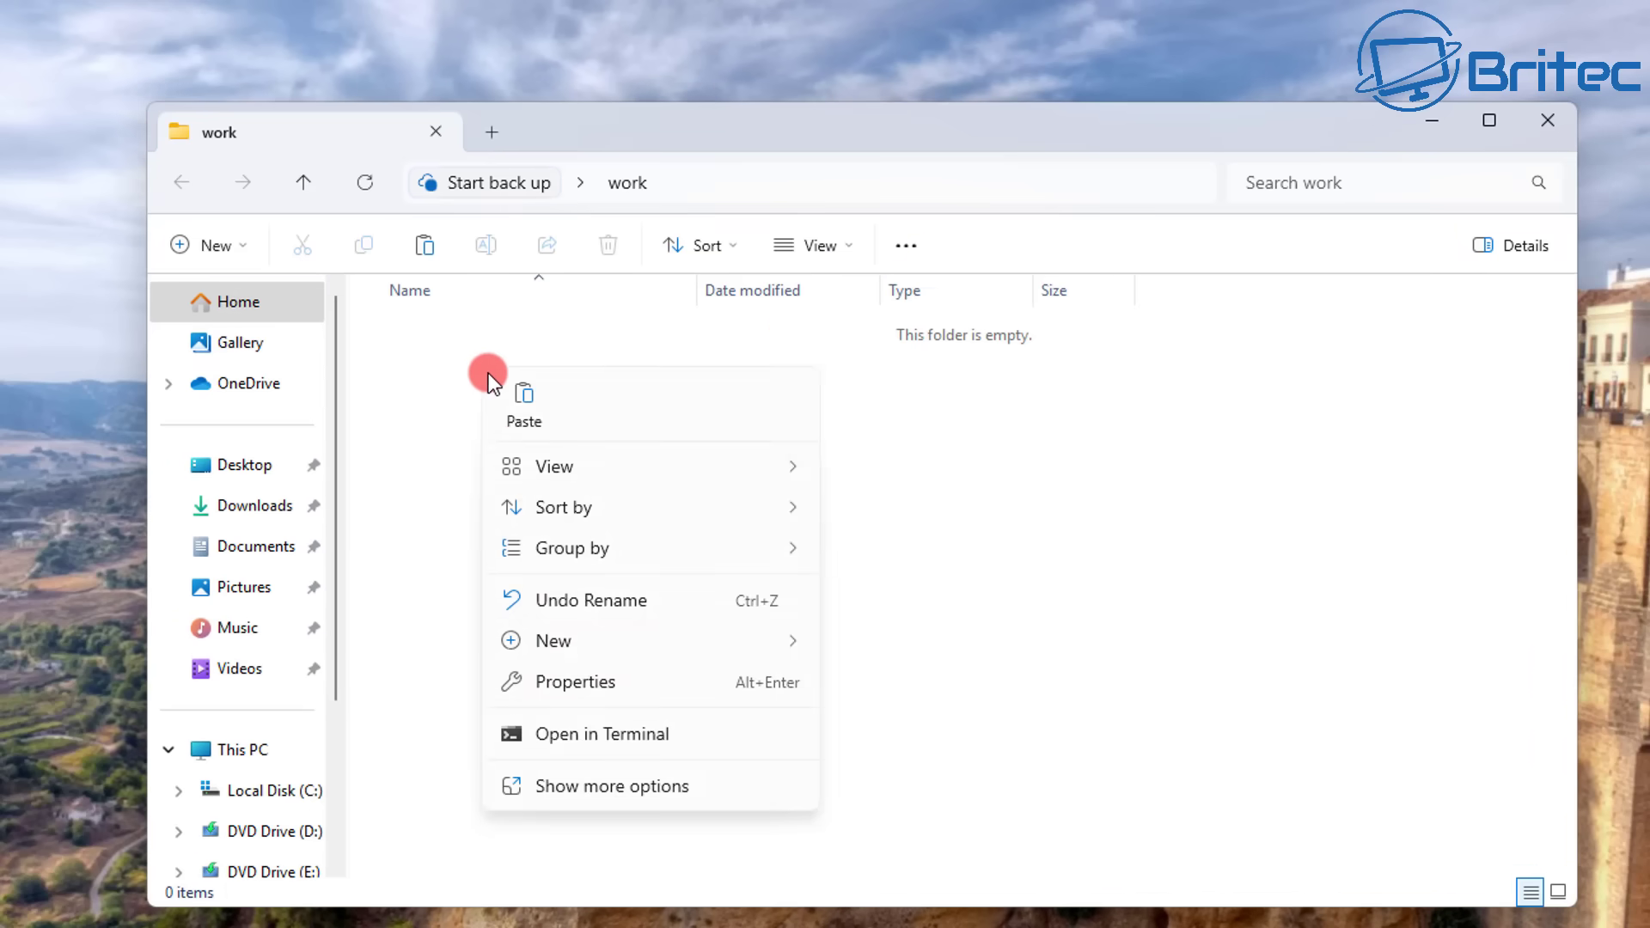
pyautogui.click(517, 410)
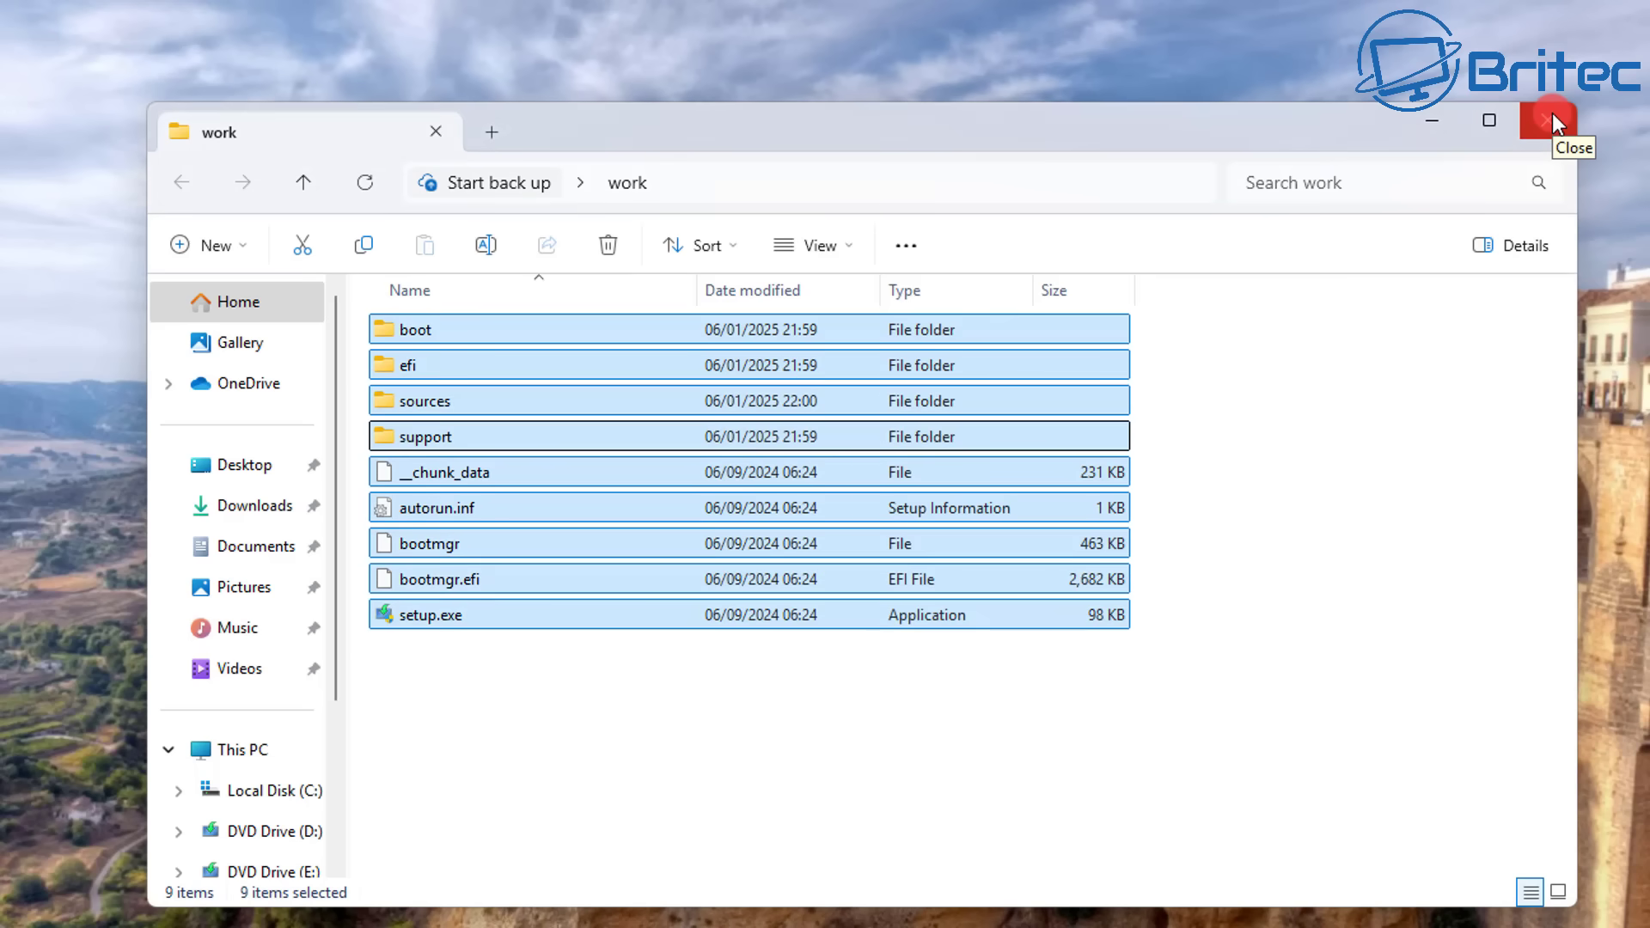
pyautogui.click(1552, 113)
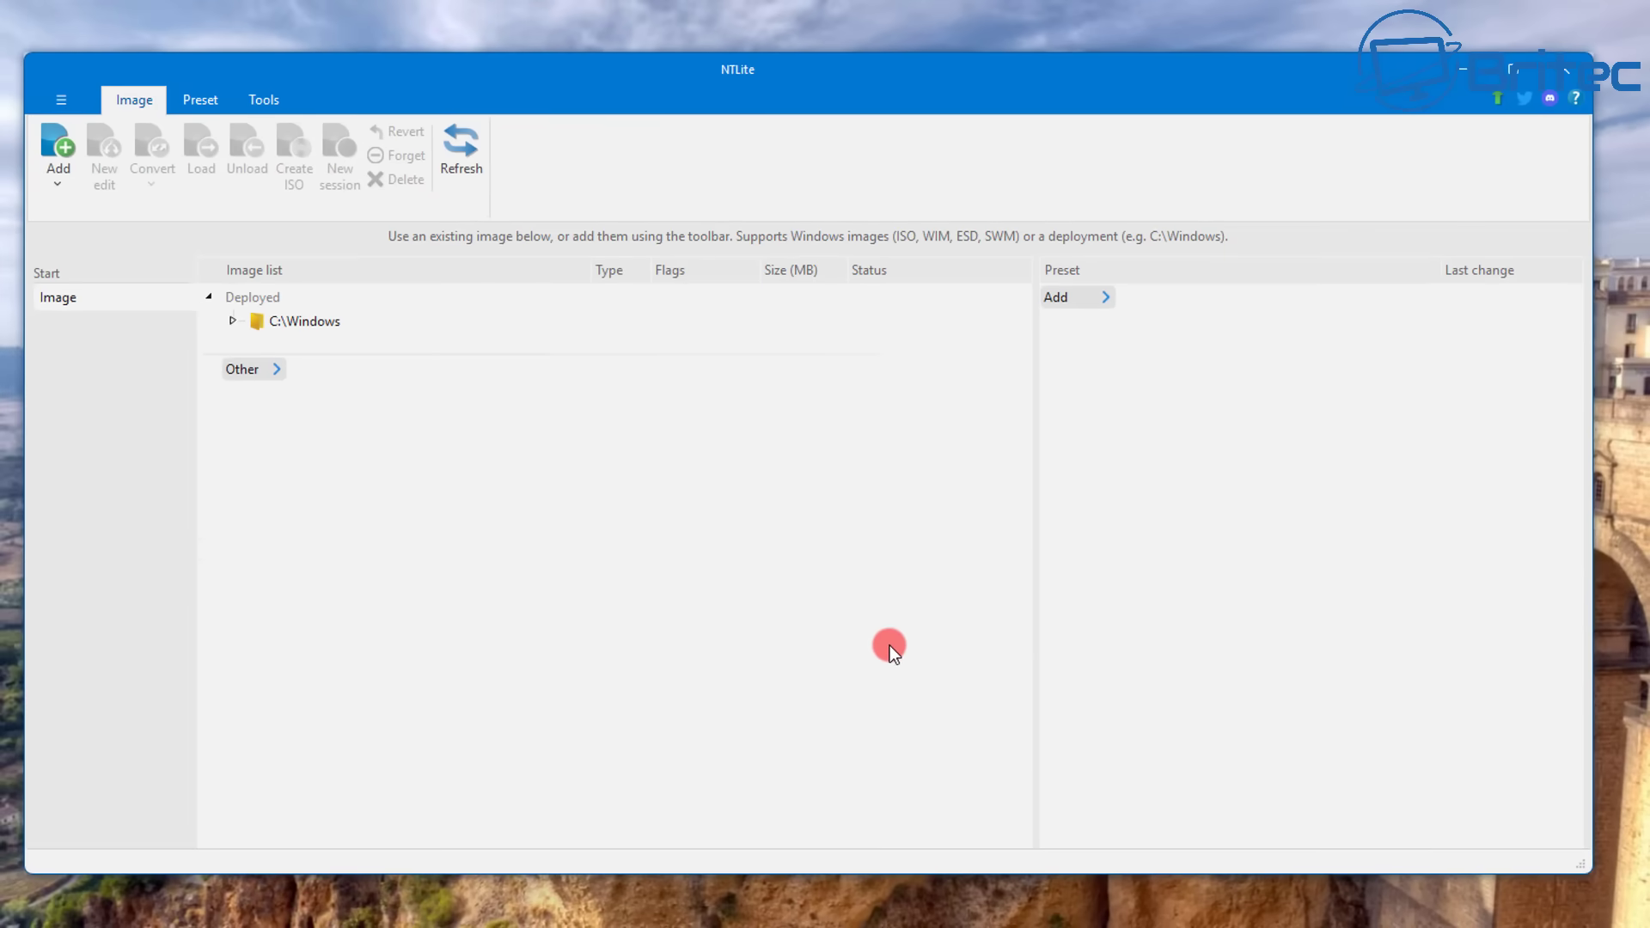
# - Expand the deployed C:\Windows entry, select Windows 11 Professional, and show the Add image options
pyautogui.click(245, 368)
pyautogui.click(229, 323)
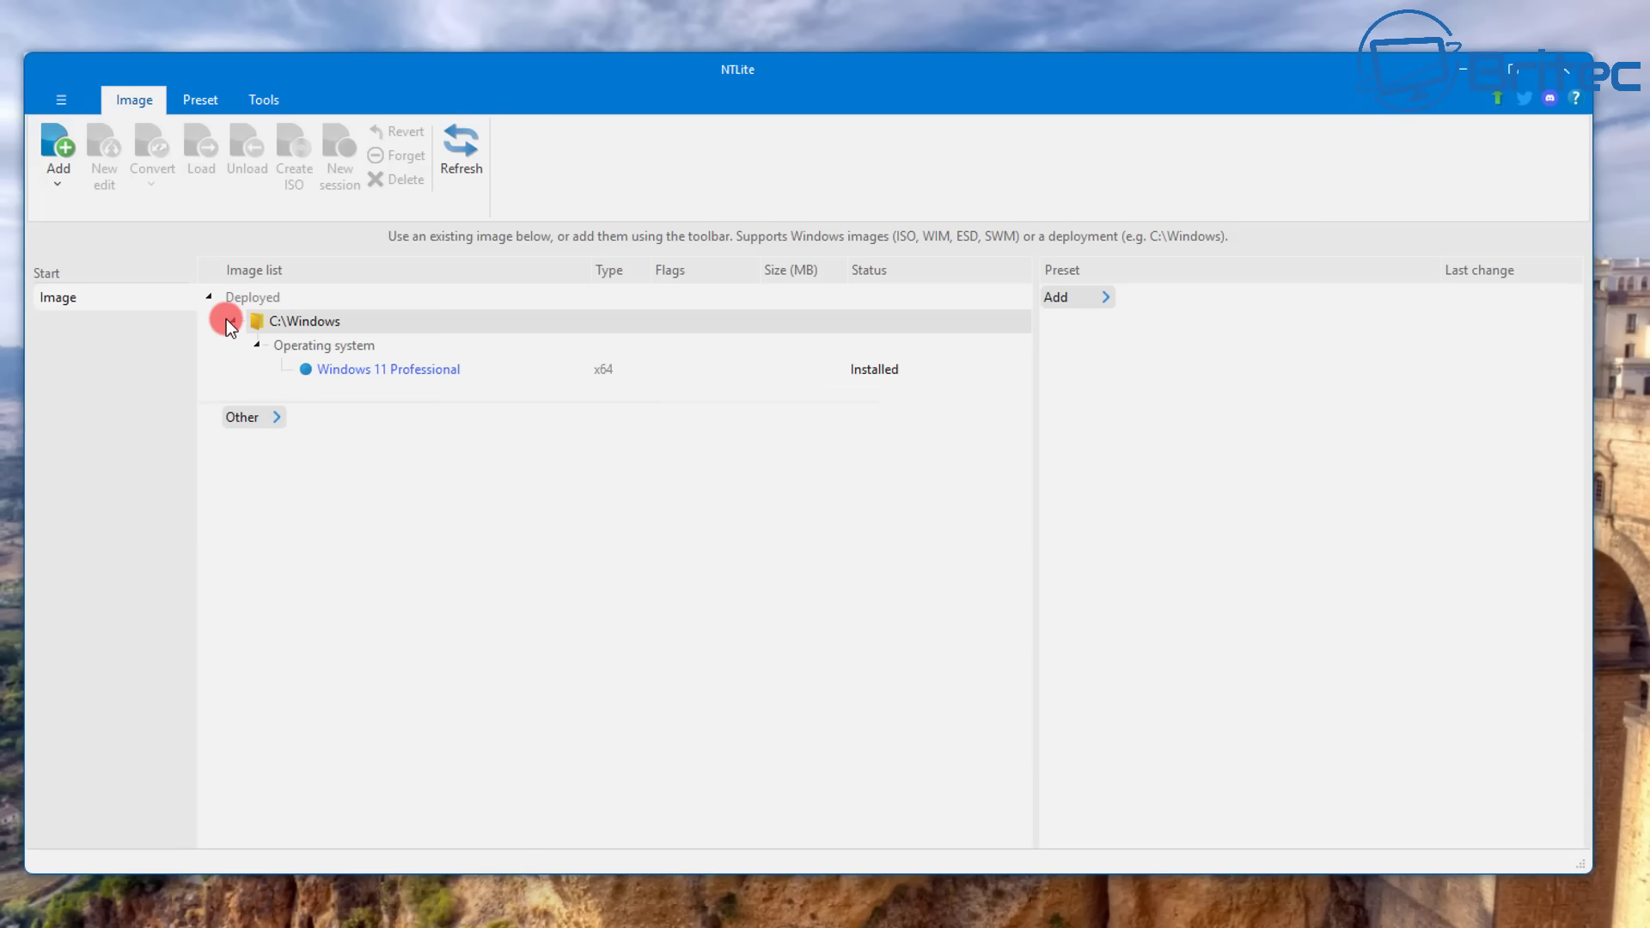
pyautogui.click(384, 375)
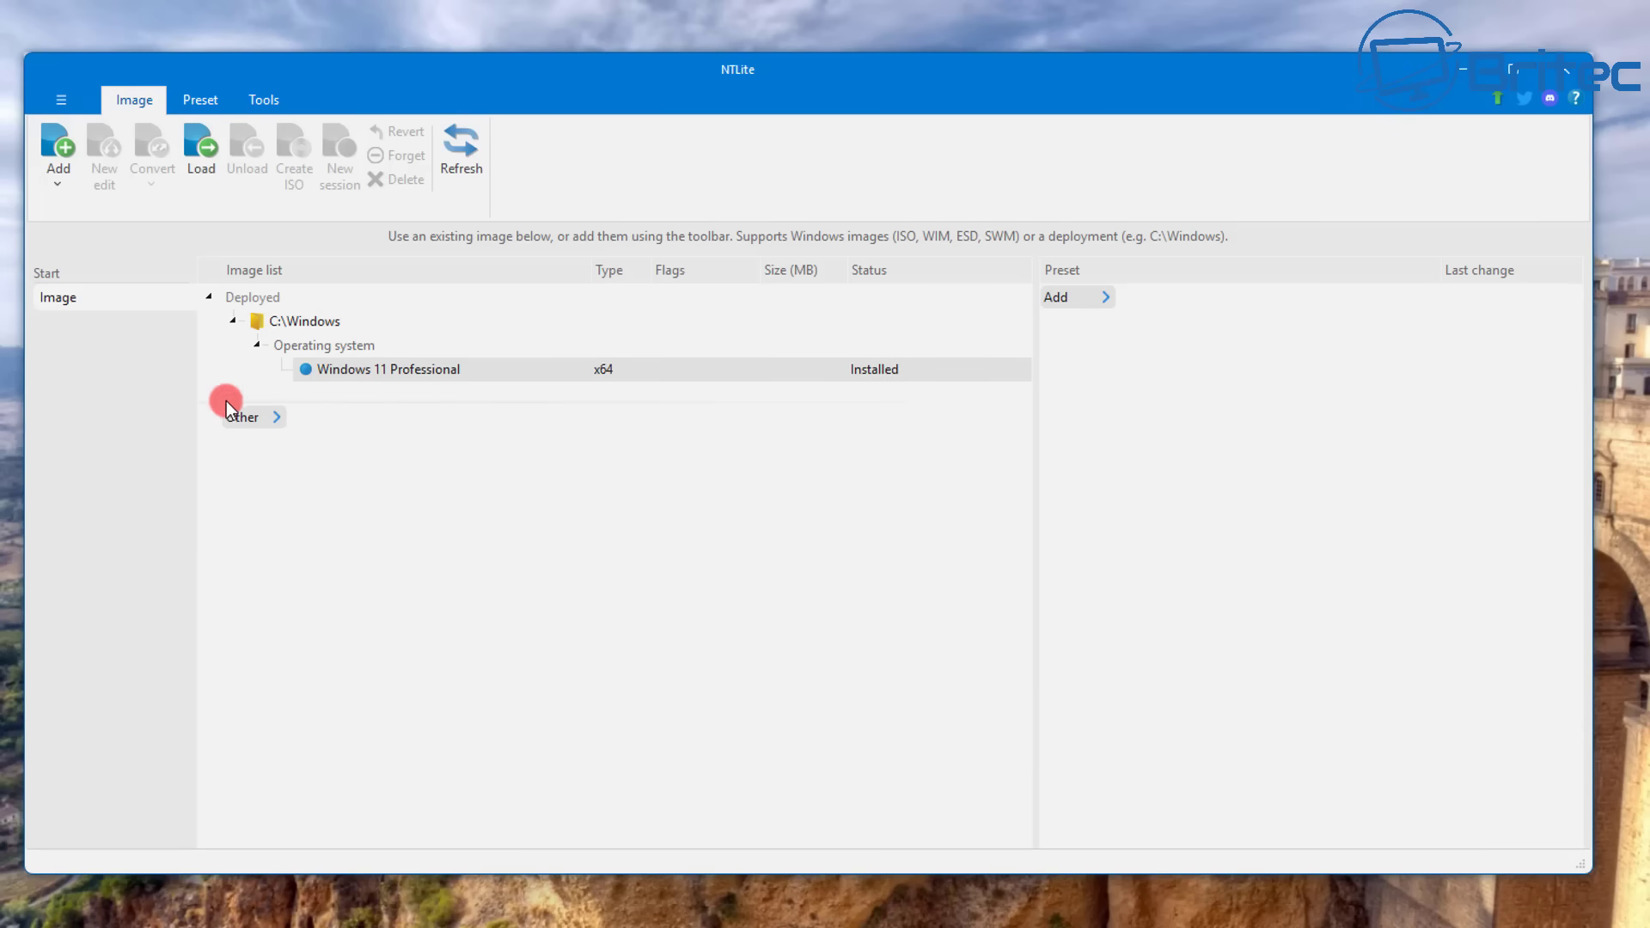
pyautogui.click(256, 419)
pyautogui.click(71, 142)
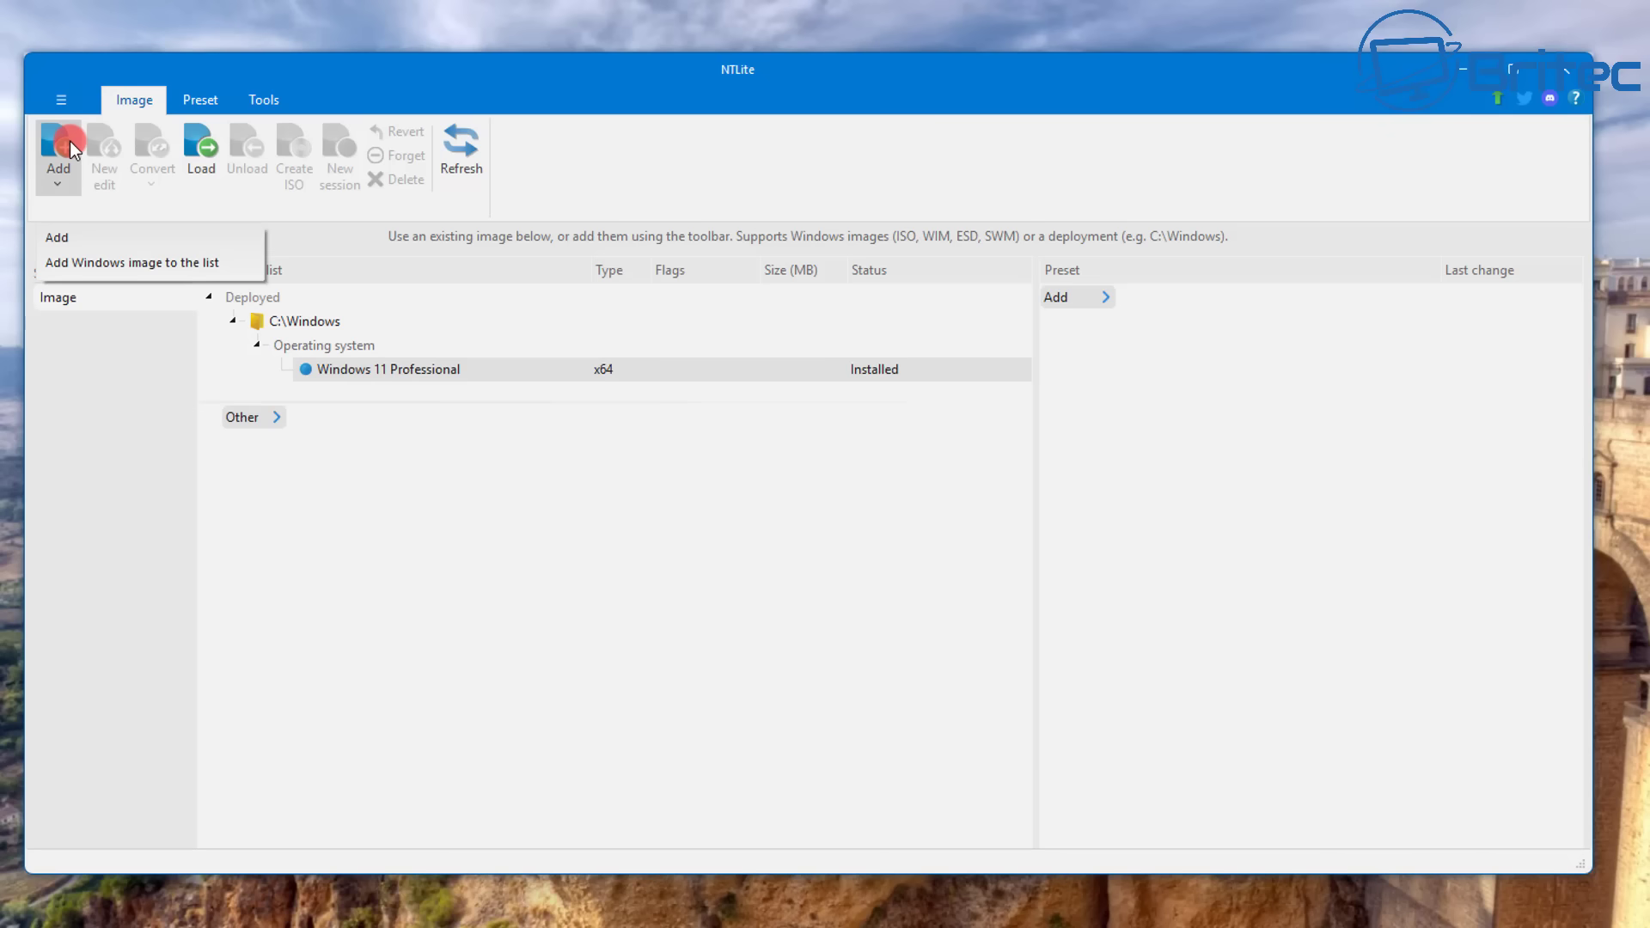
pyautogui.click(70, 141)
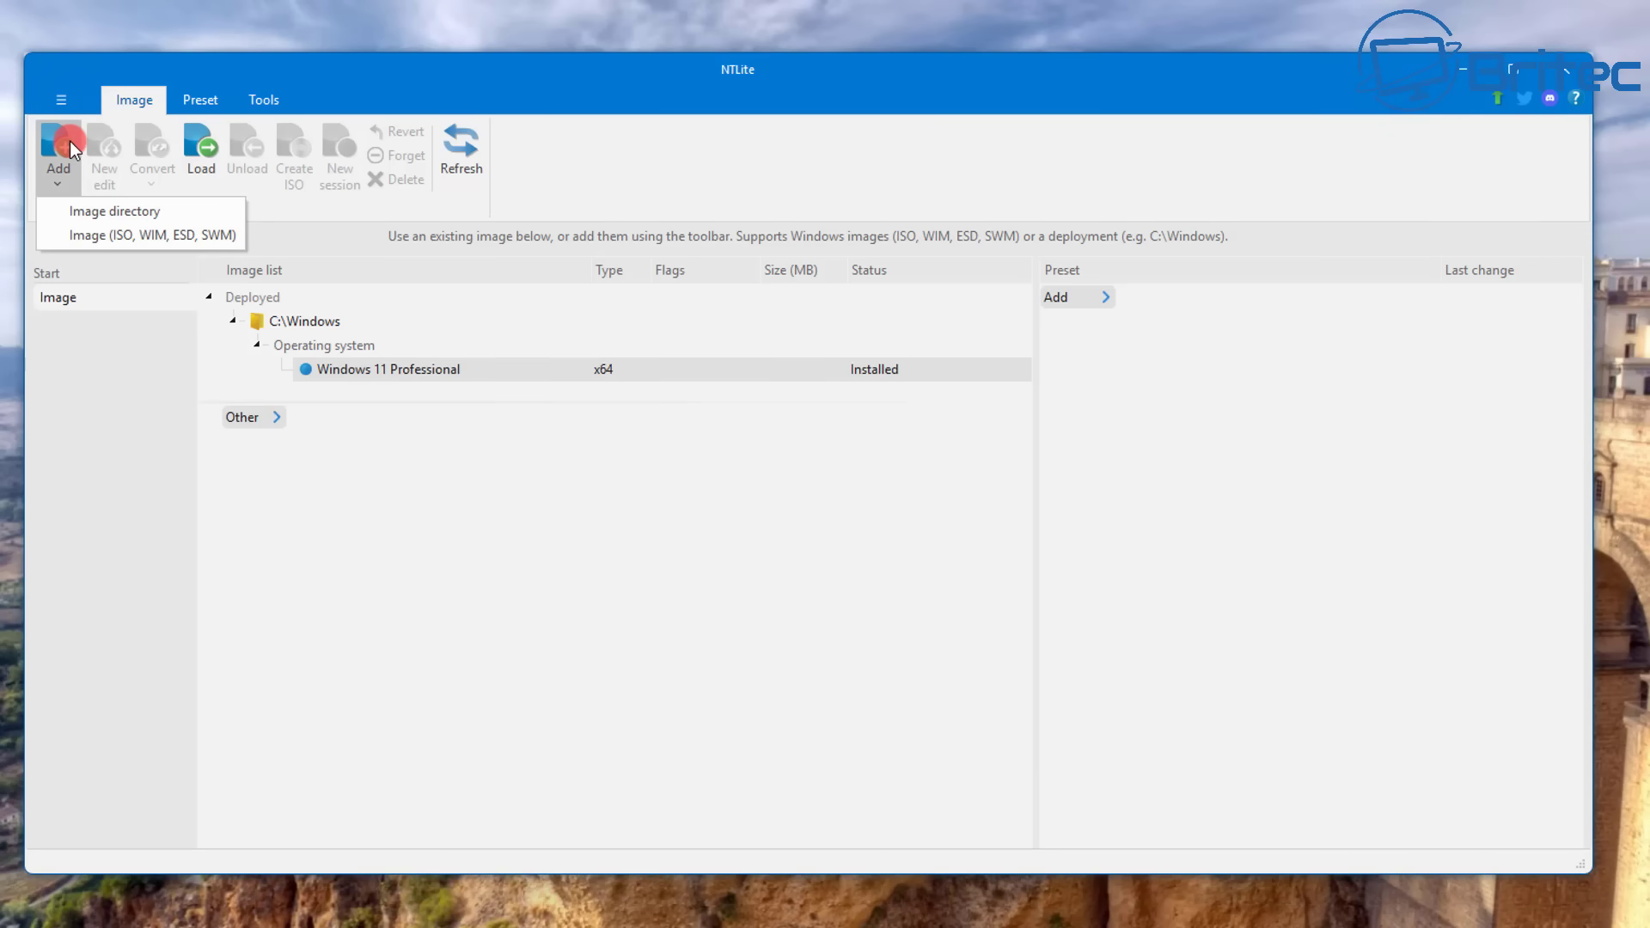
# - Choose the Desktop 'work' folder as the new image source in the folder picker
pyautogui.click(117, 214)
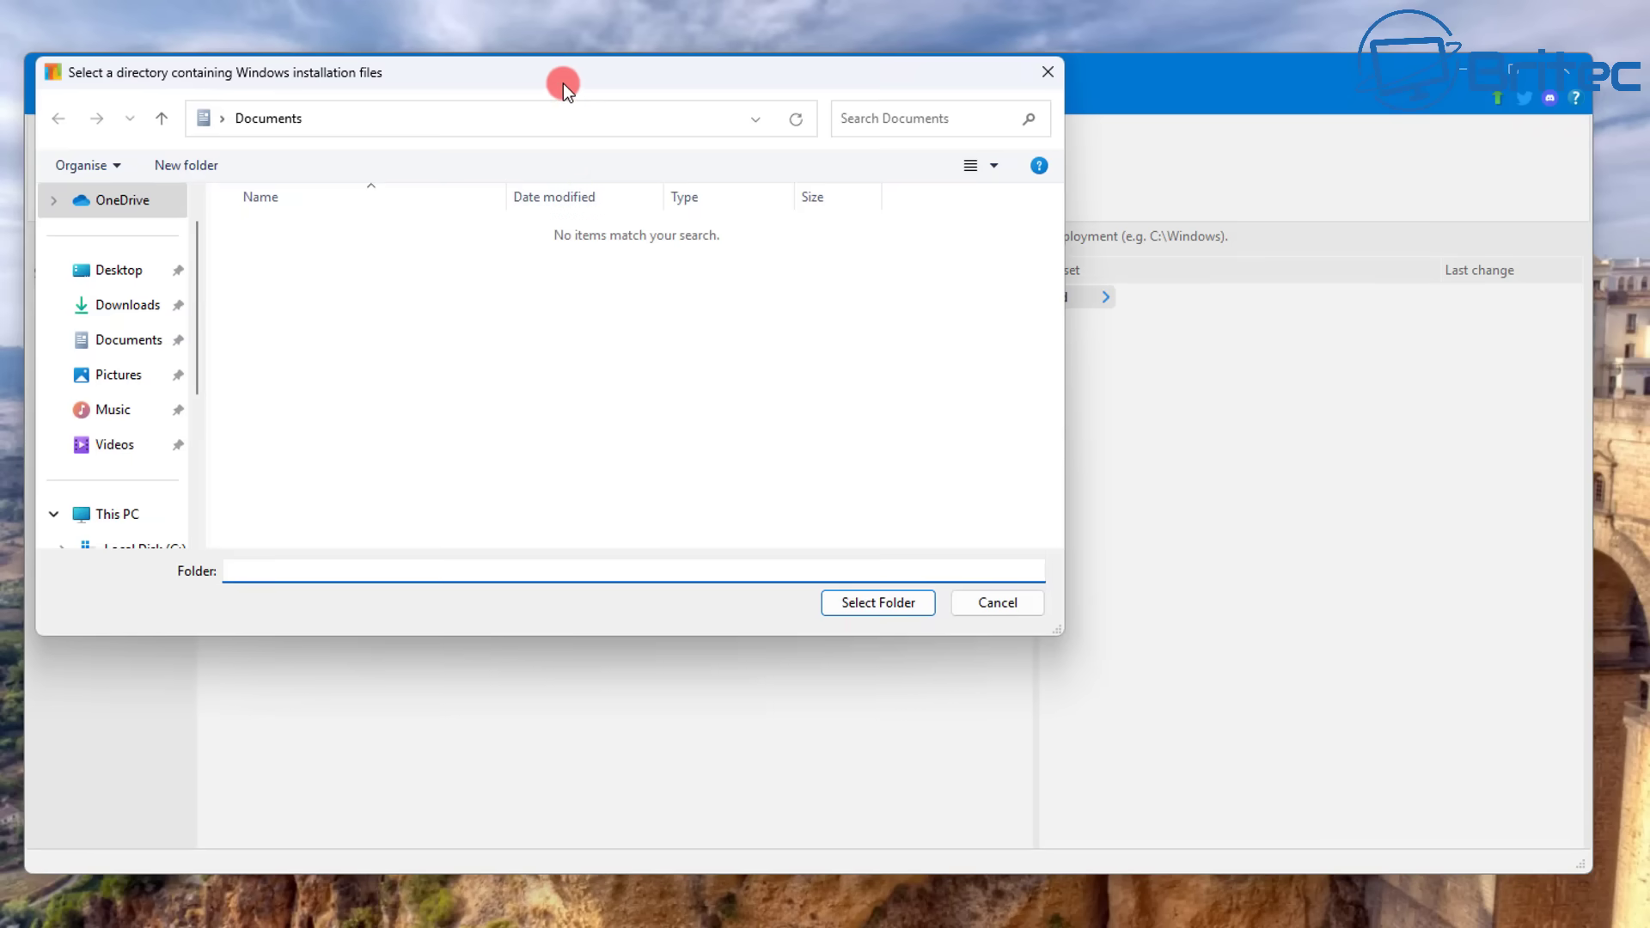
pyautogui.moveTo(560, 83); pyautogui.dragTo(791, 208)
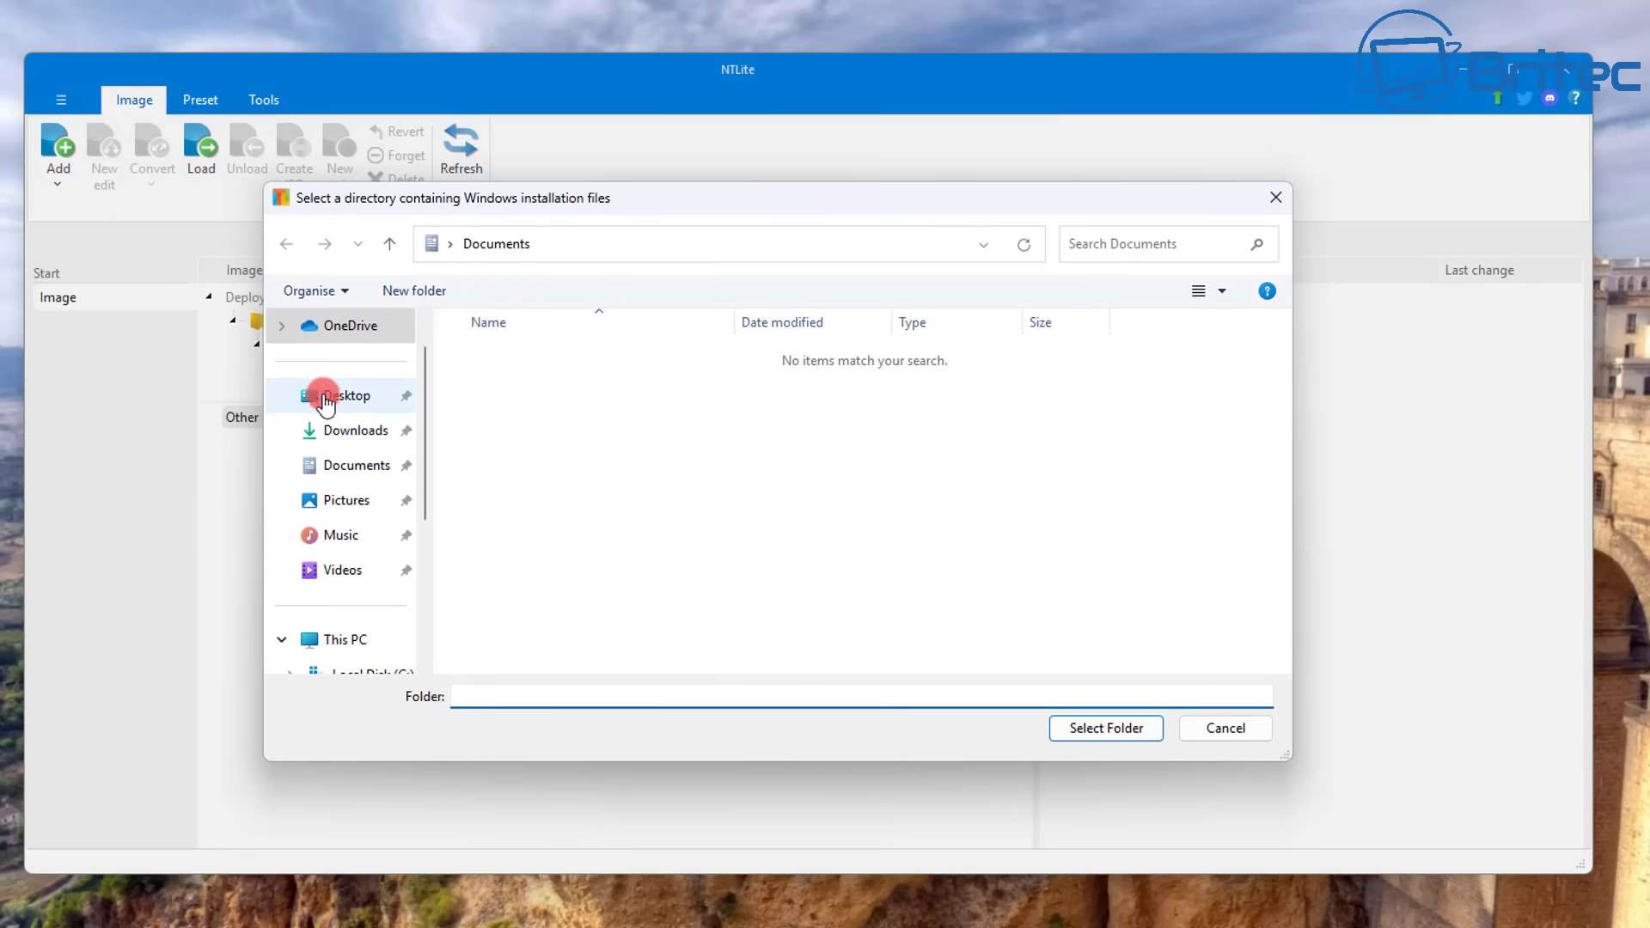
pyautogui.click(337, 397)
pyautogui.click(505, 478)
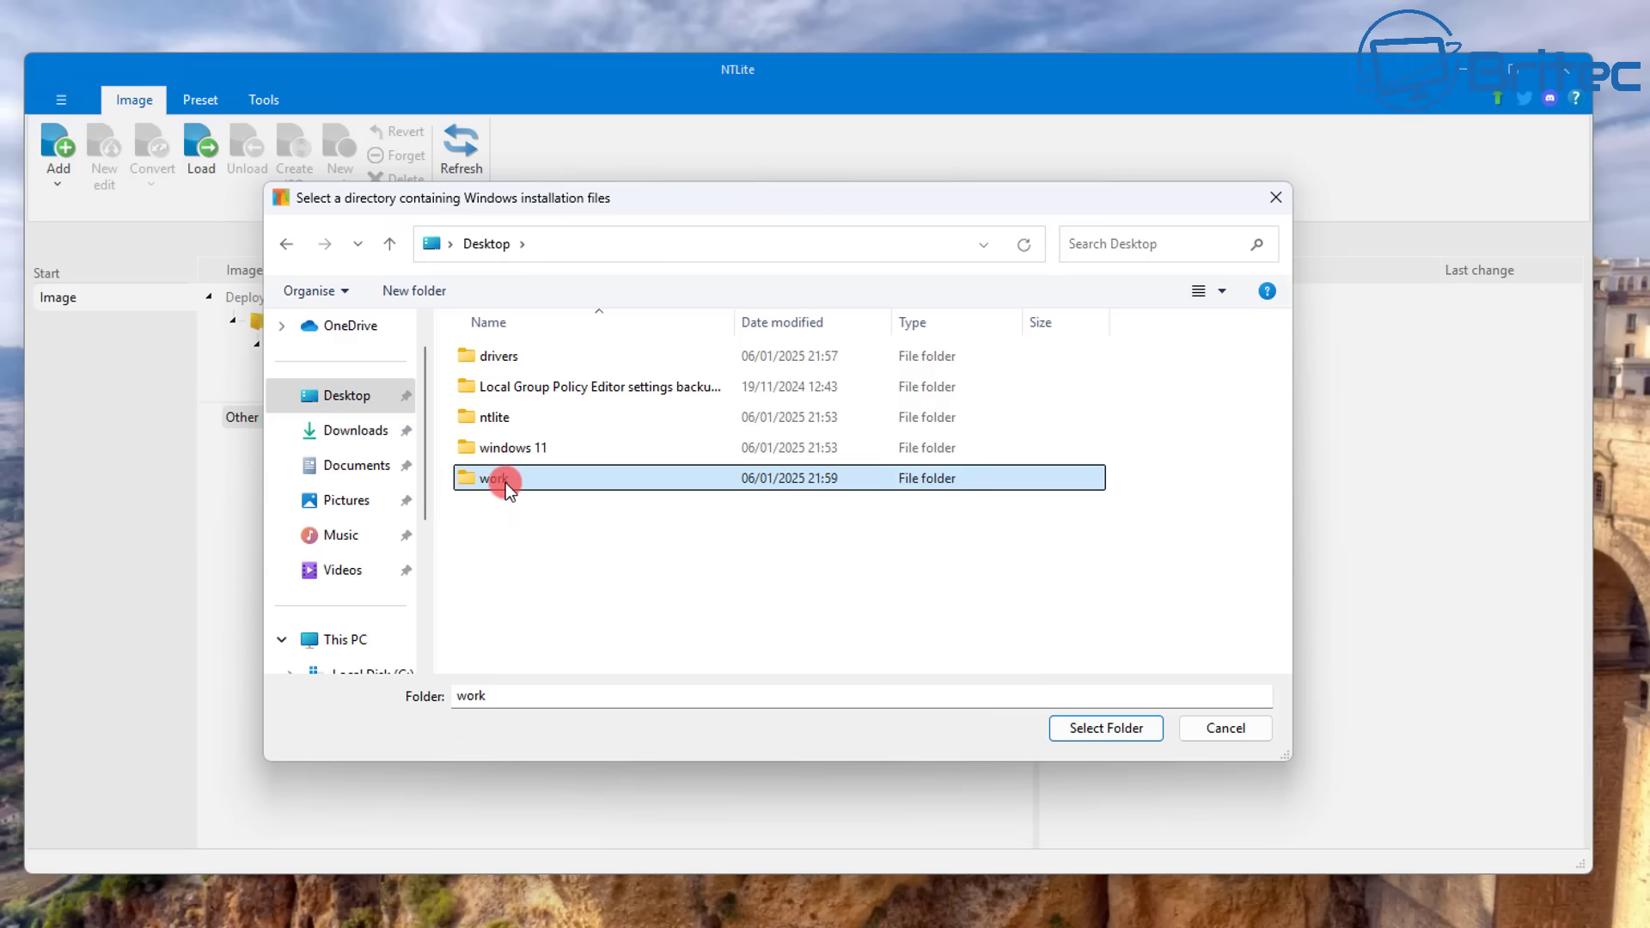
pyautogui.click(952, 690)
pyautogui.click(1105, 734)
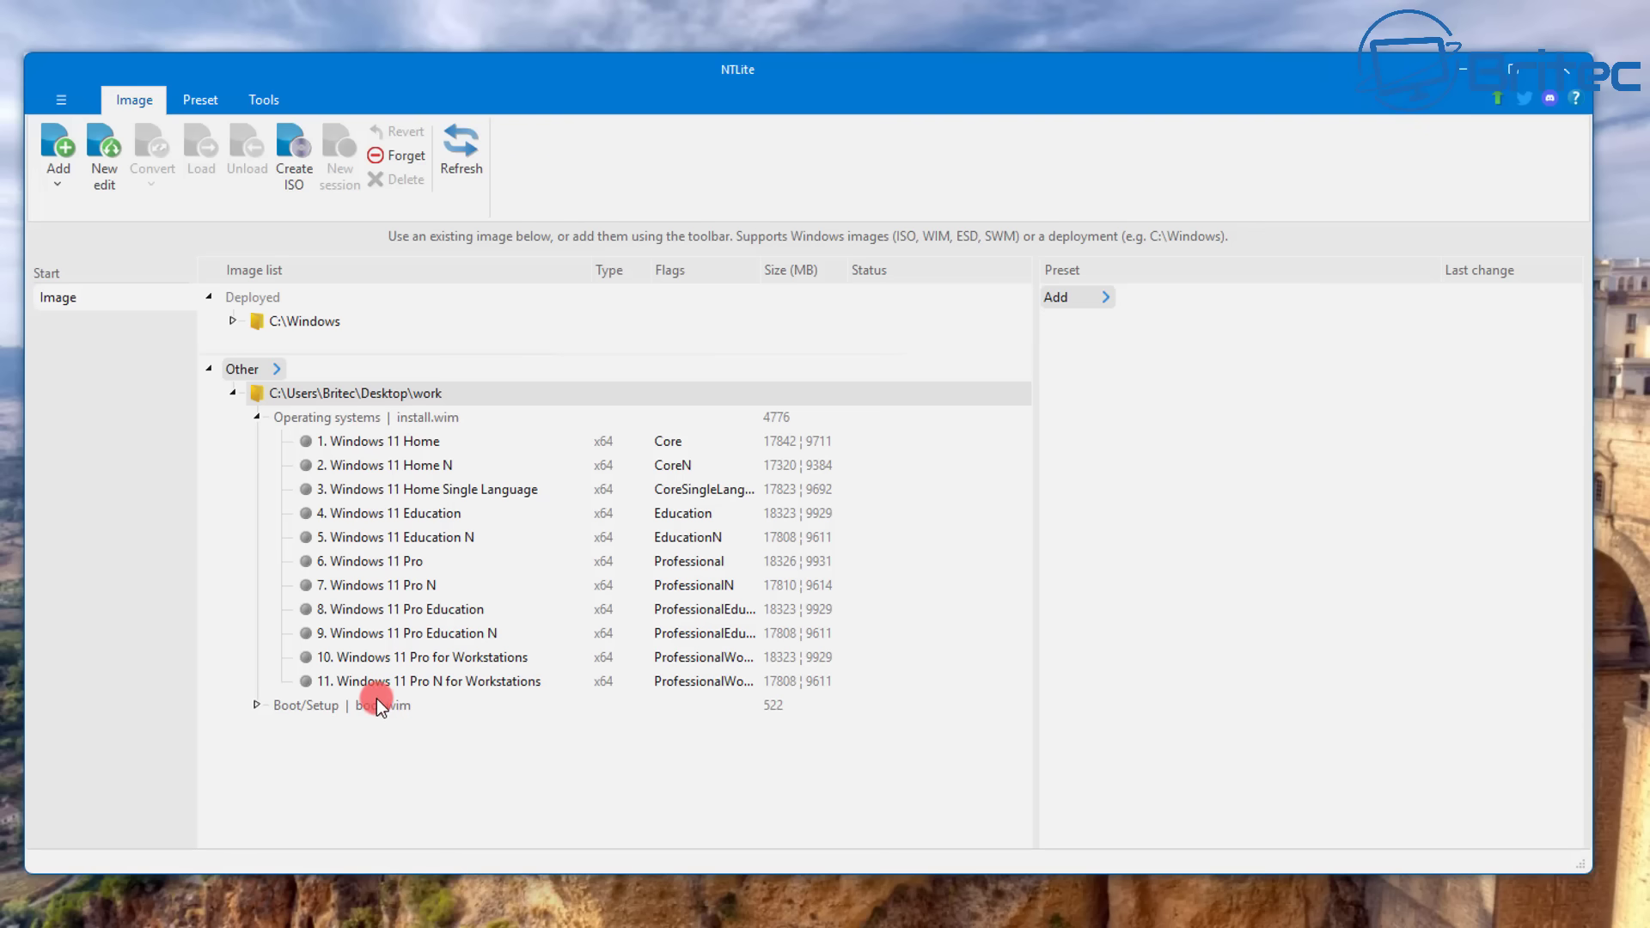
# - Expand boot.wim and select the Windows 11 Pro edition for loading
pyautogui.click(256, 704)
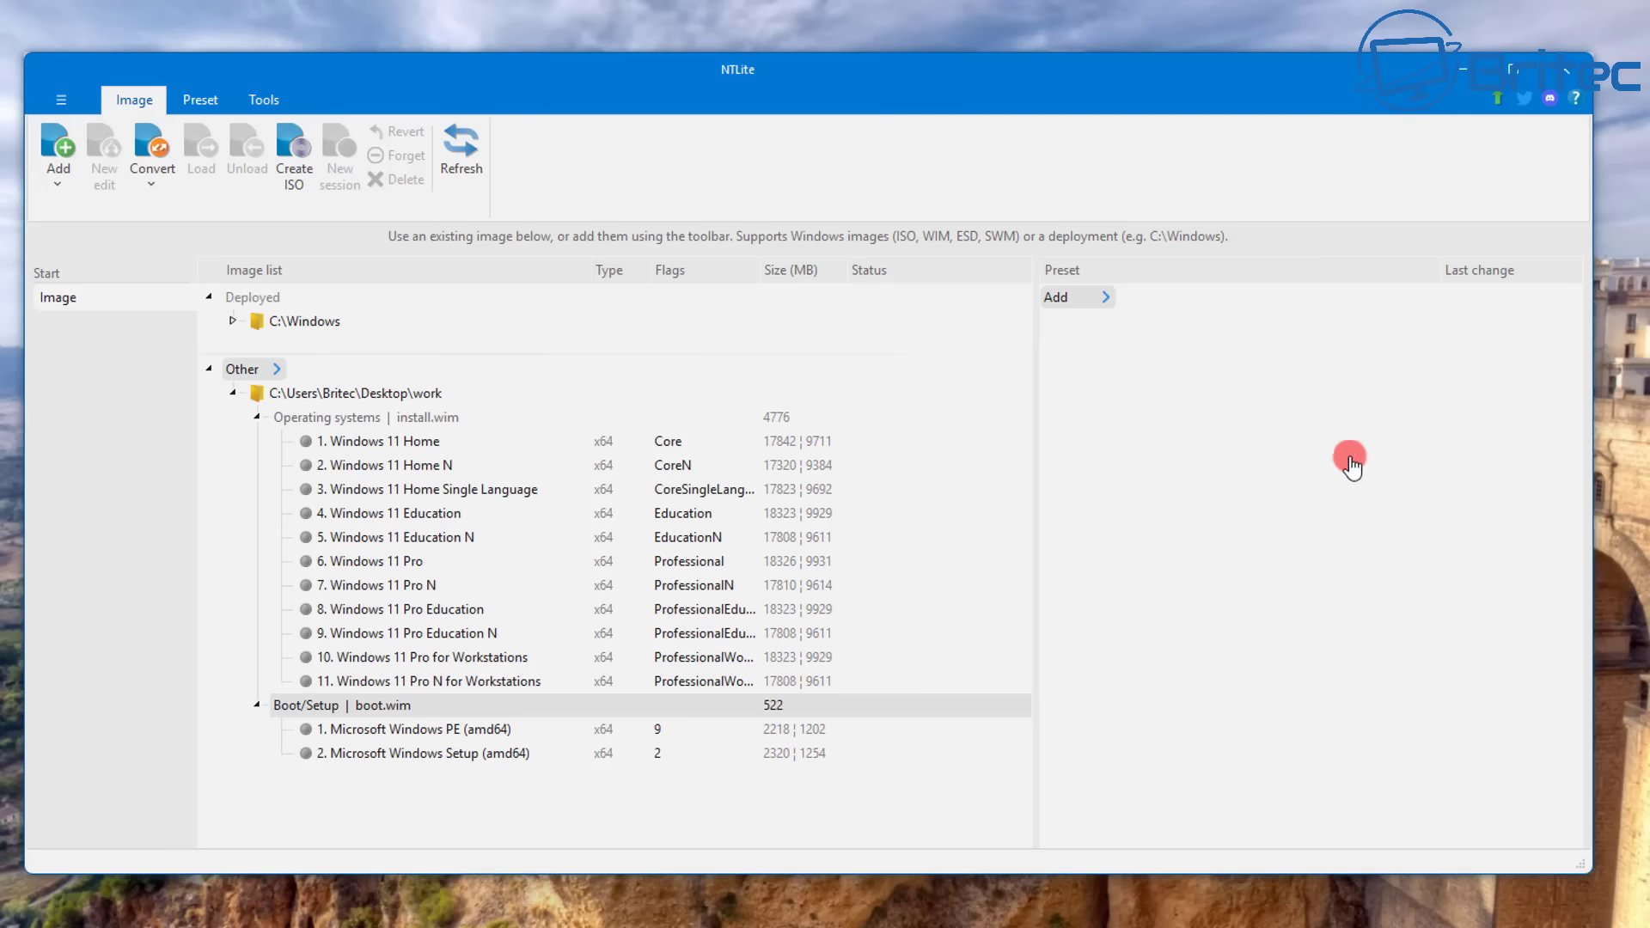
pyautogui.click(384, 558)
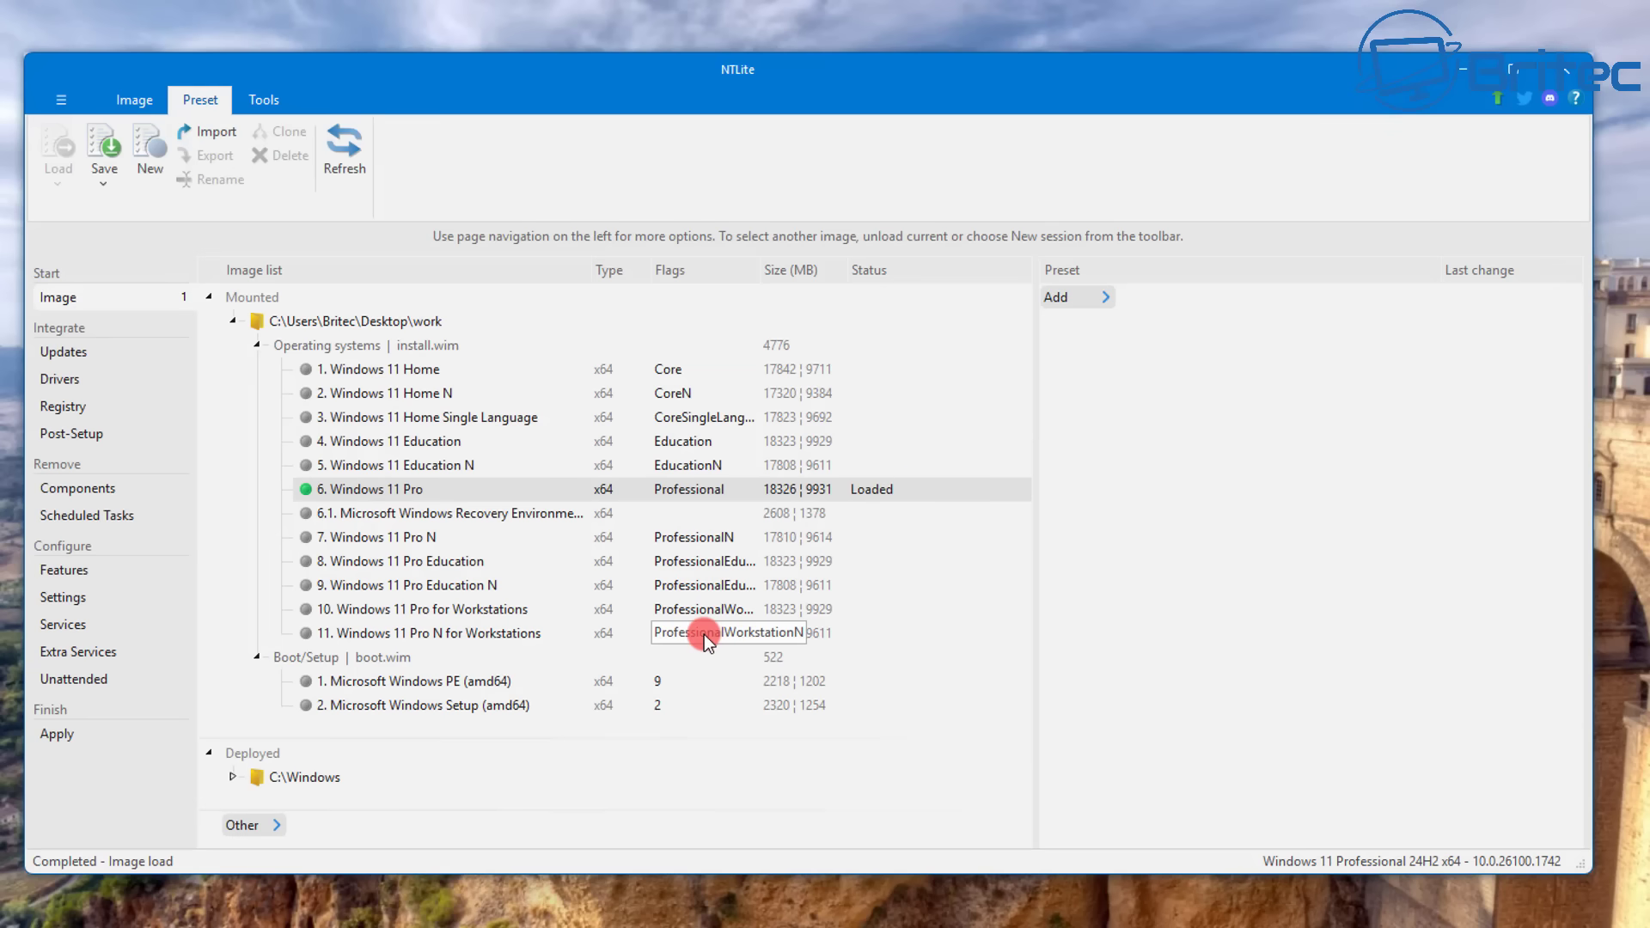
# - Maximize NTLite, browse editions without deleting any, then open Drivers for Windows 11 Pro
pyautogui.doubleClick(1515, 70)
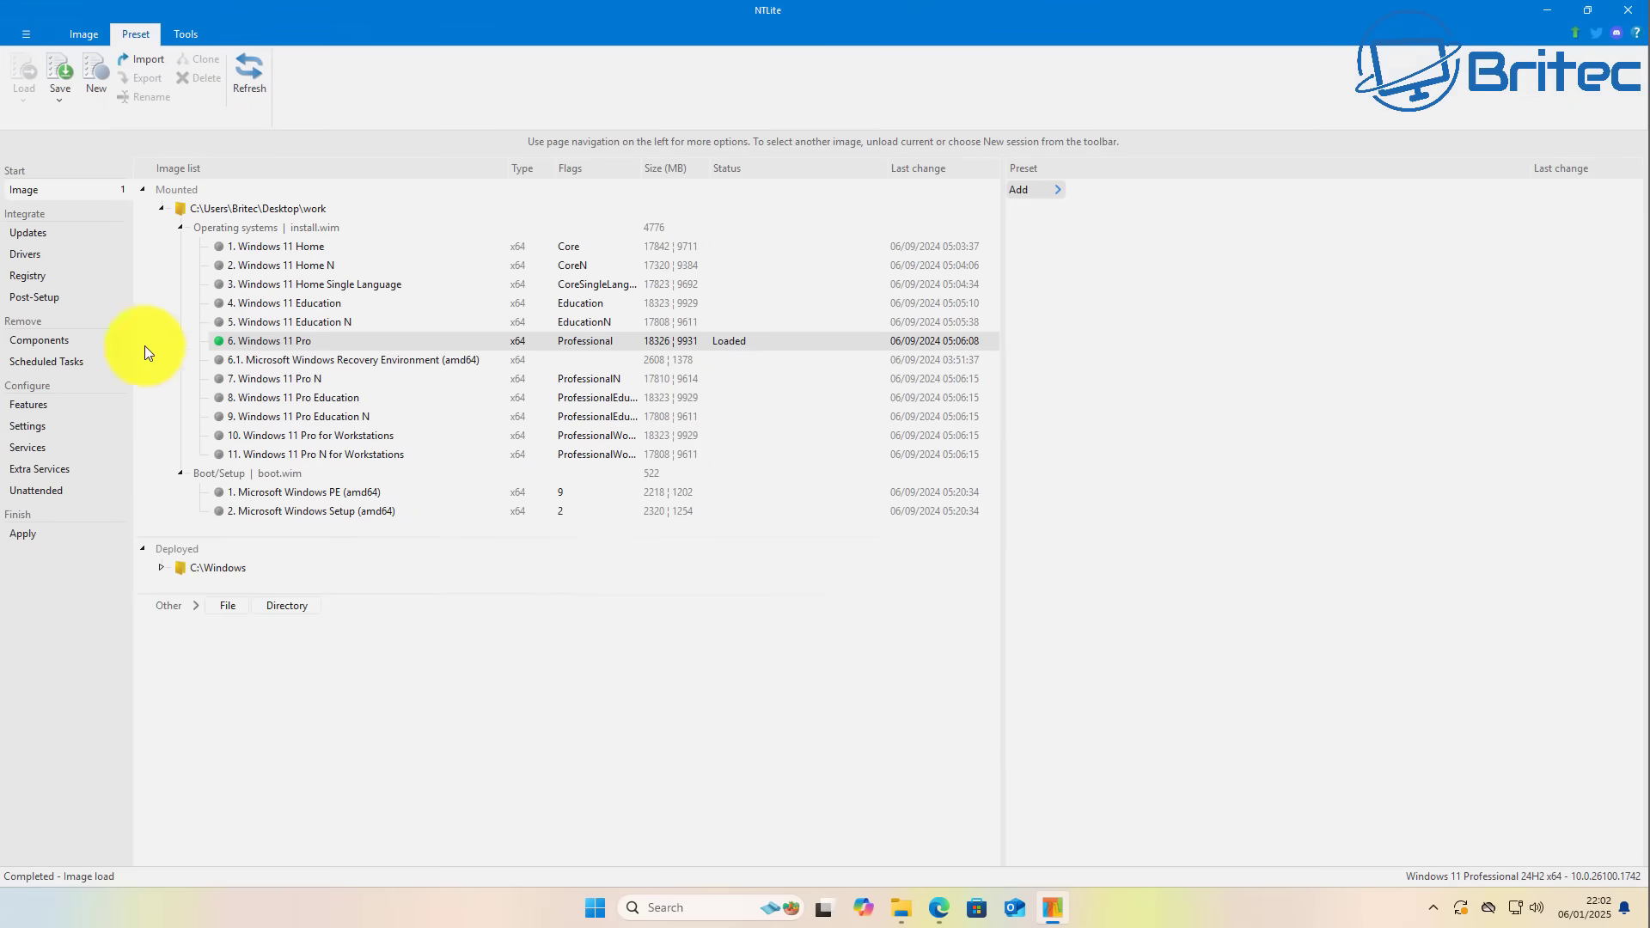
pyautogui.click(282, 323)
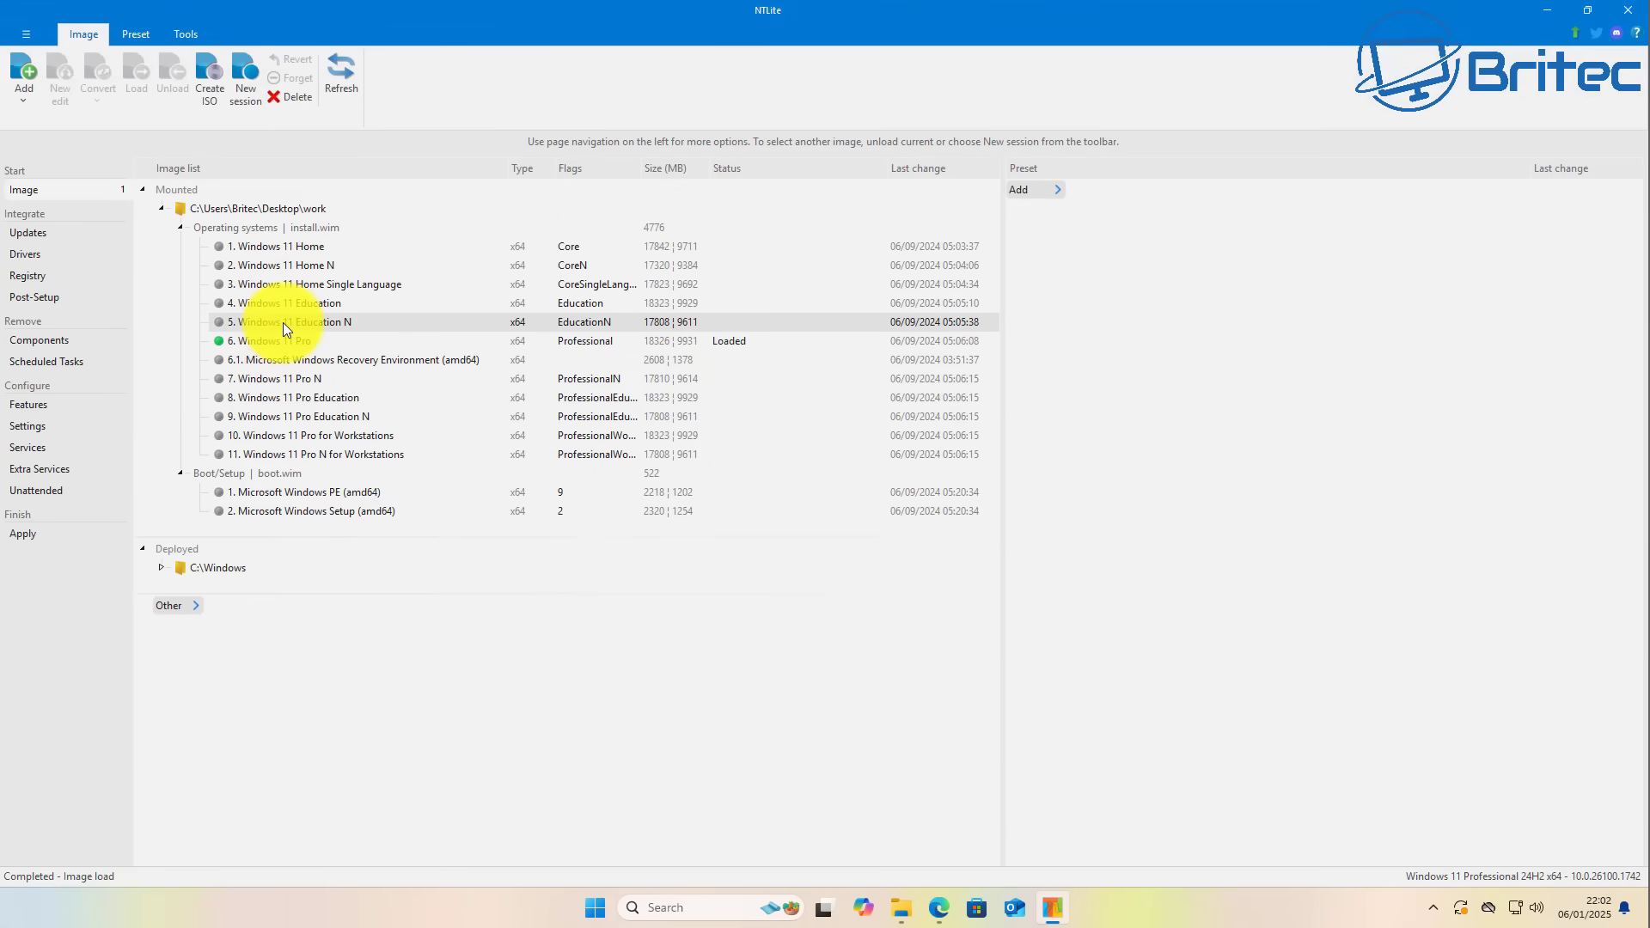
pyautogui.click(282, 247)
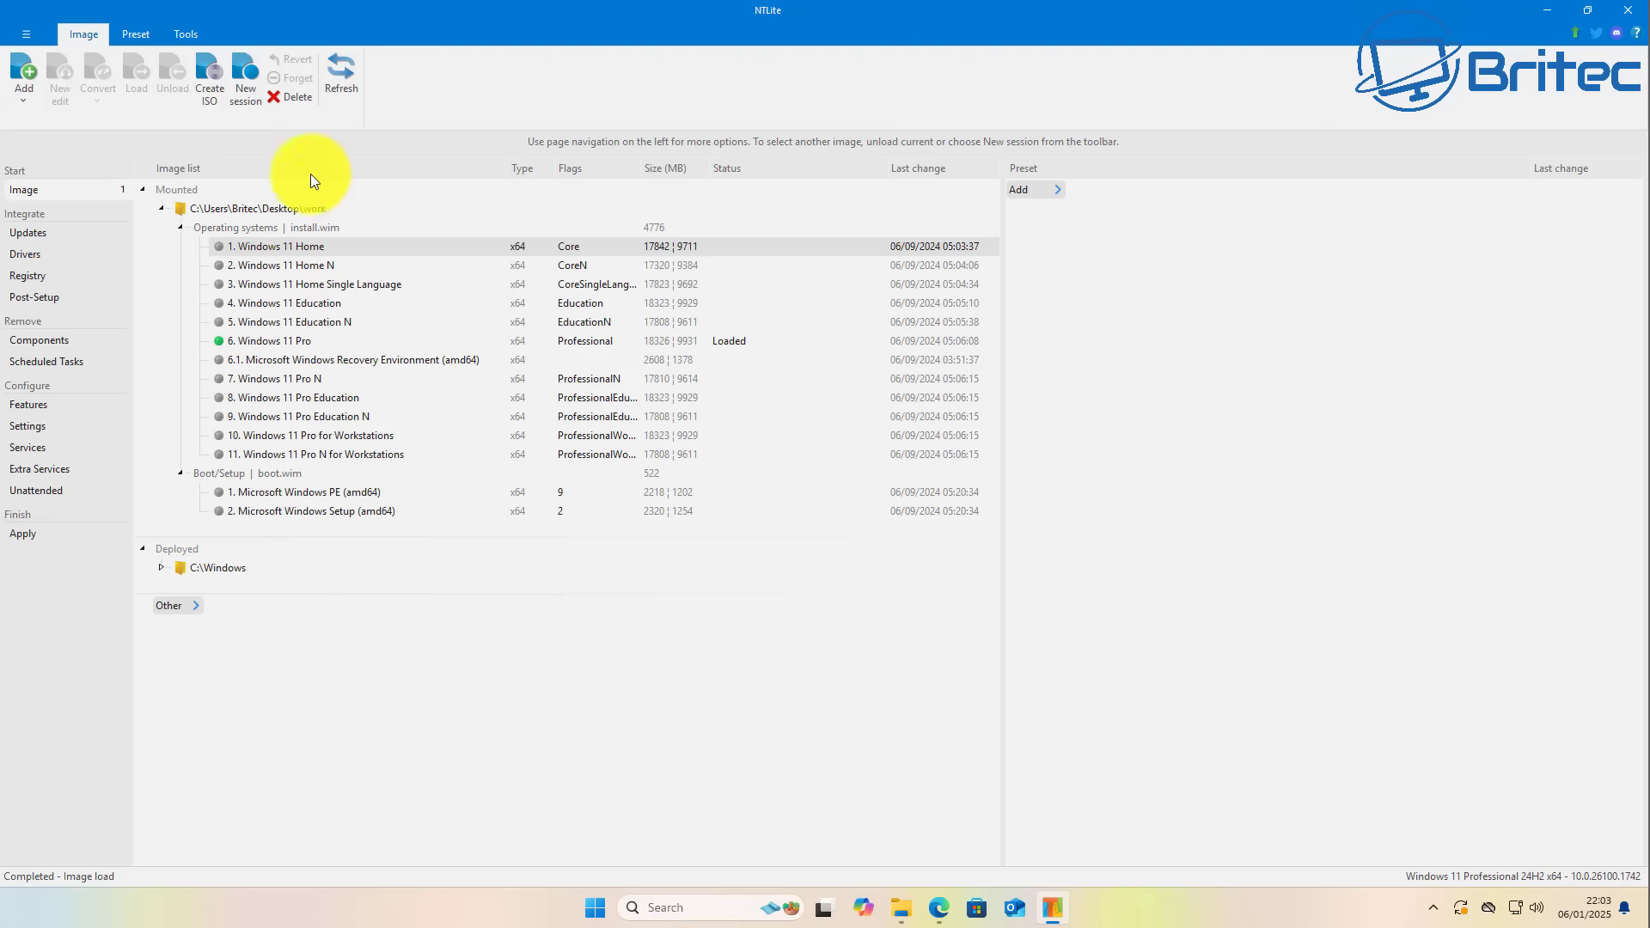
pyautogui.click(294, 265)
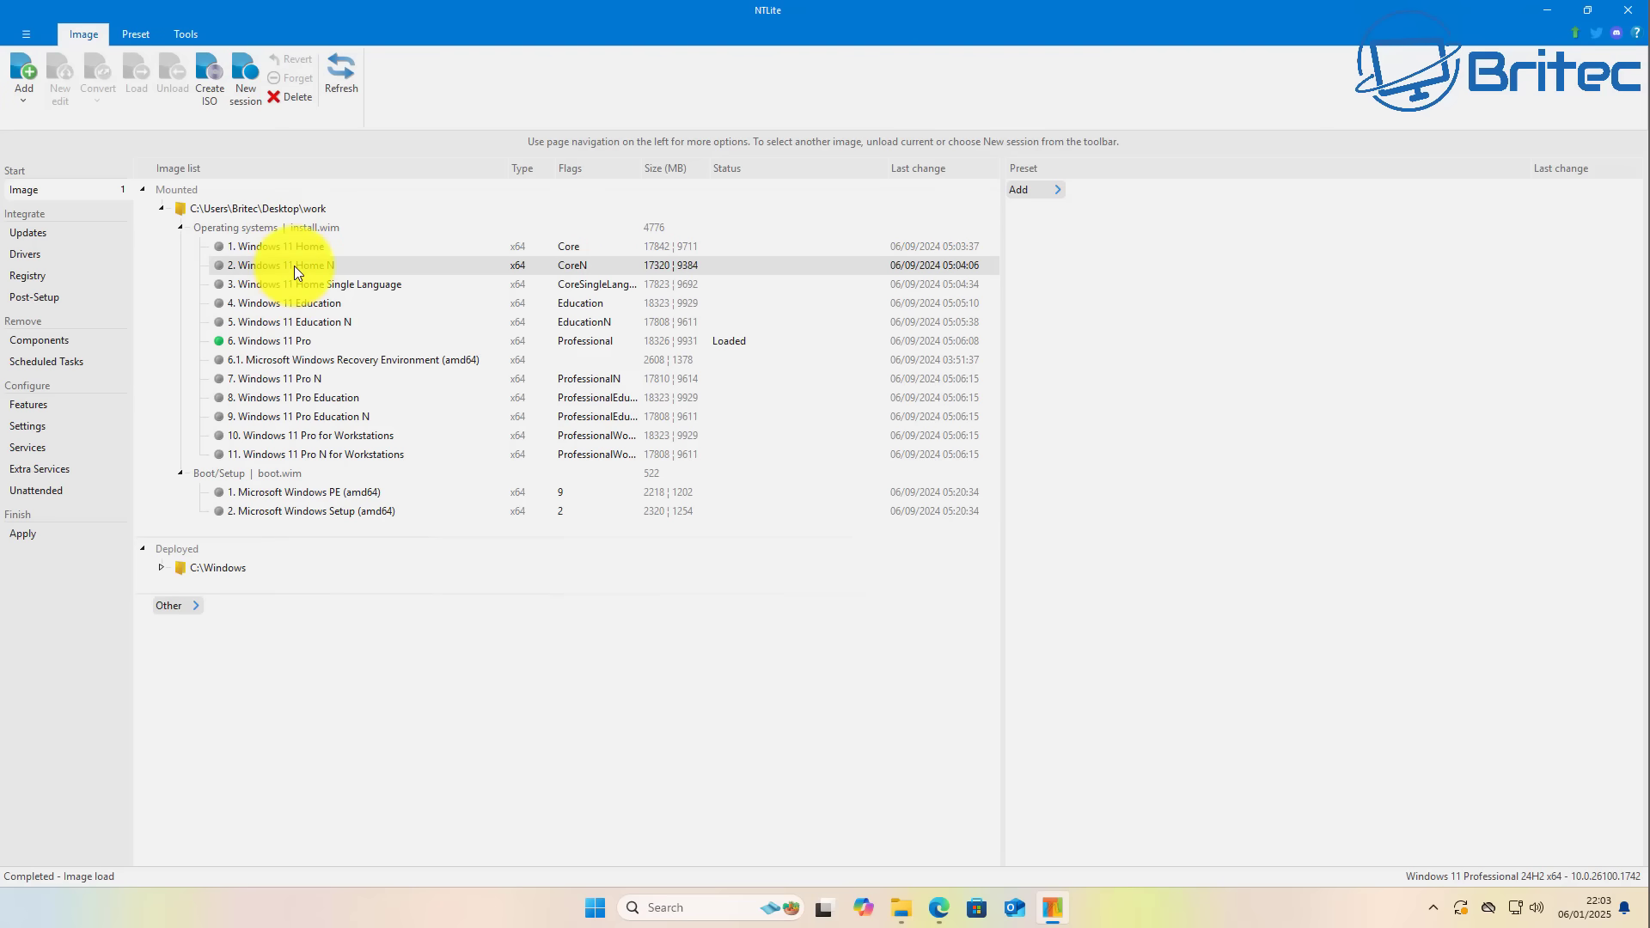
pyautogui.click(287, 95)
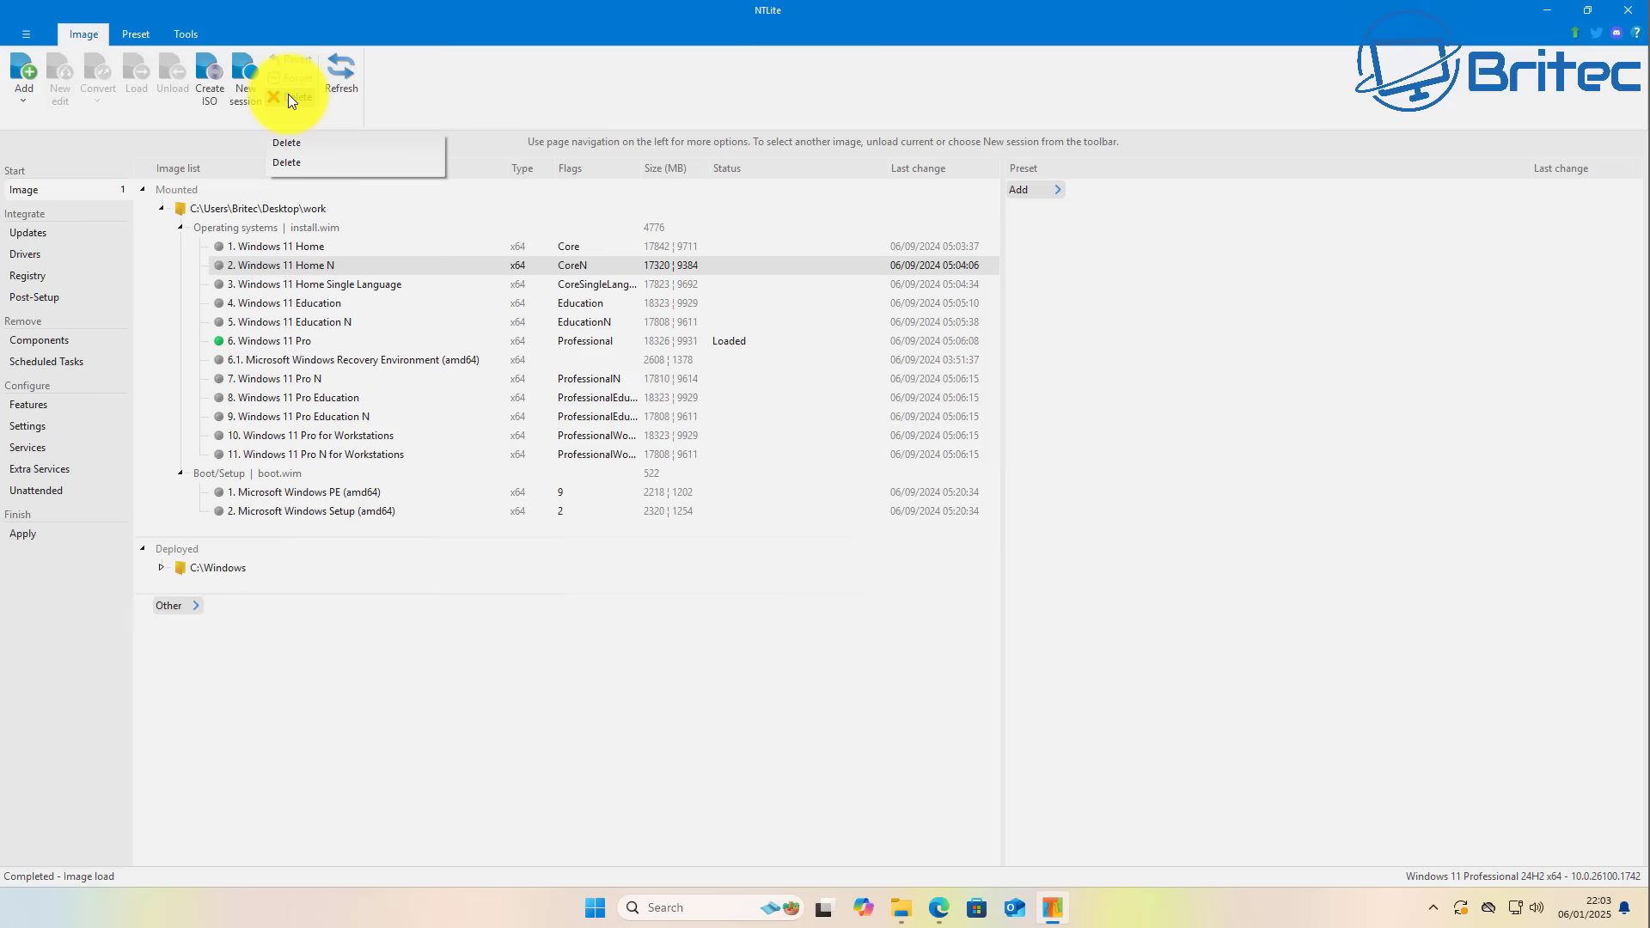
pyautogui.click(275, 267)
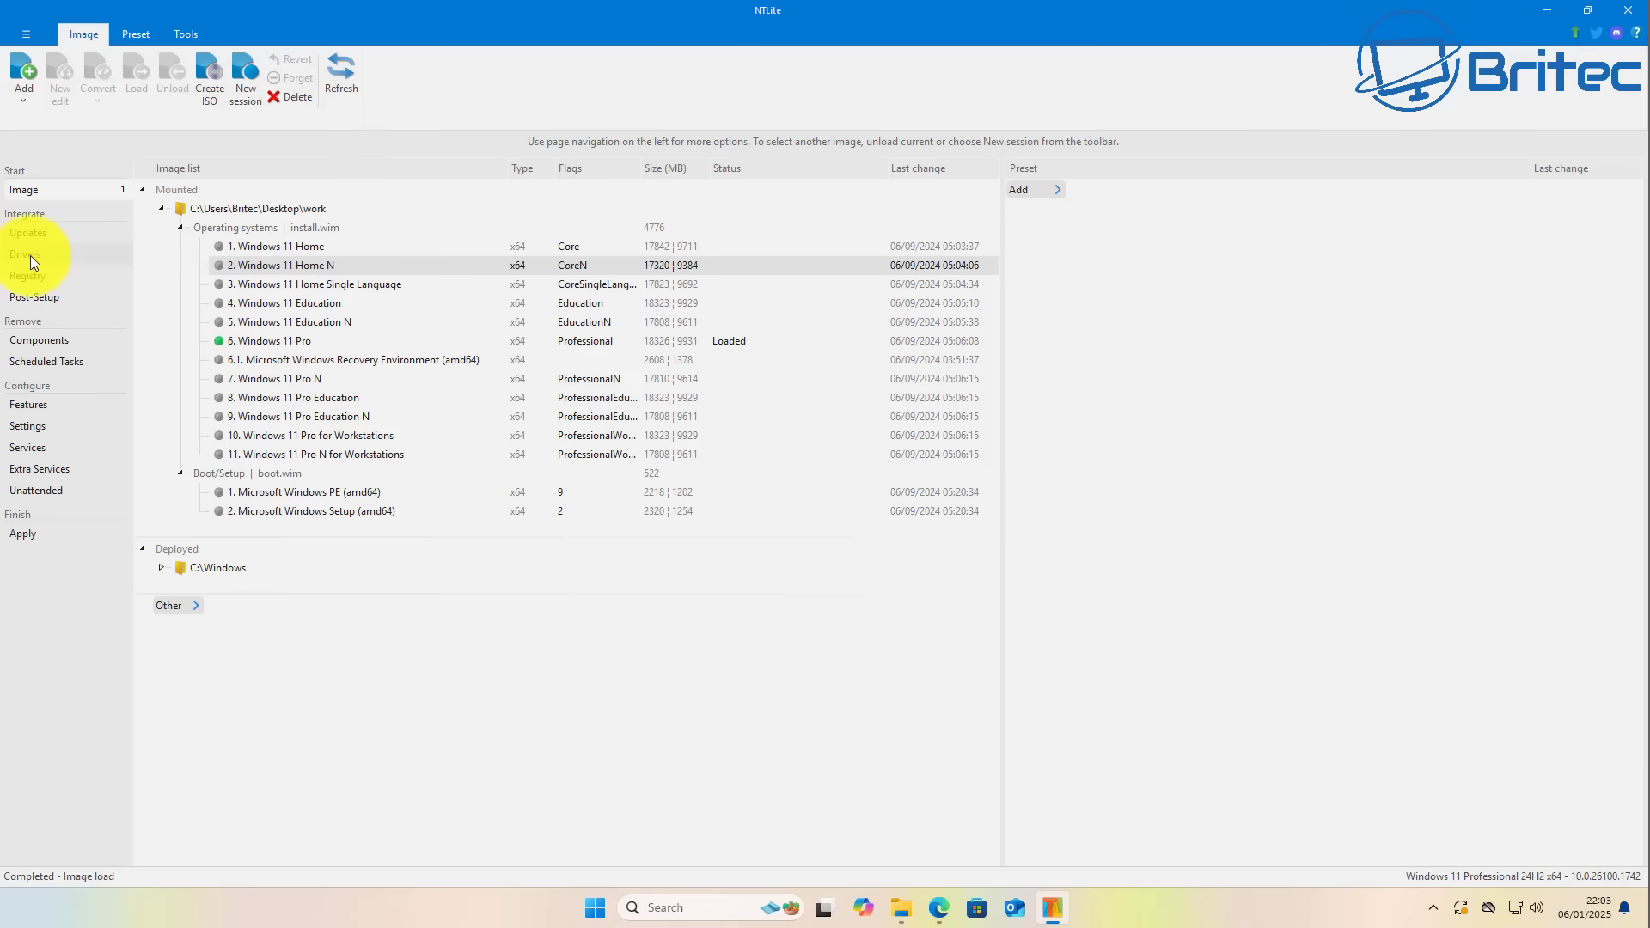
pyautogui.click(264, 339)
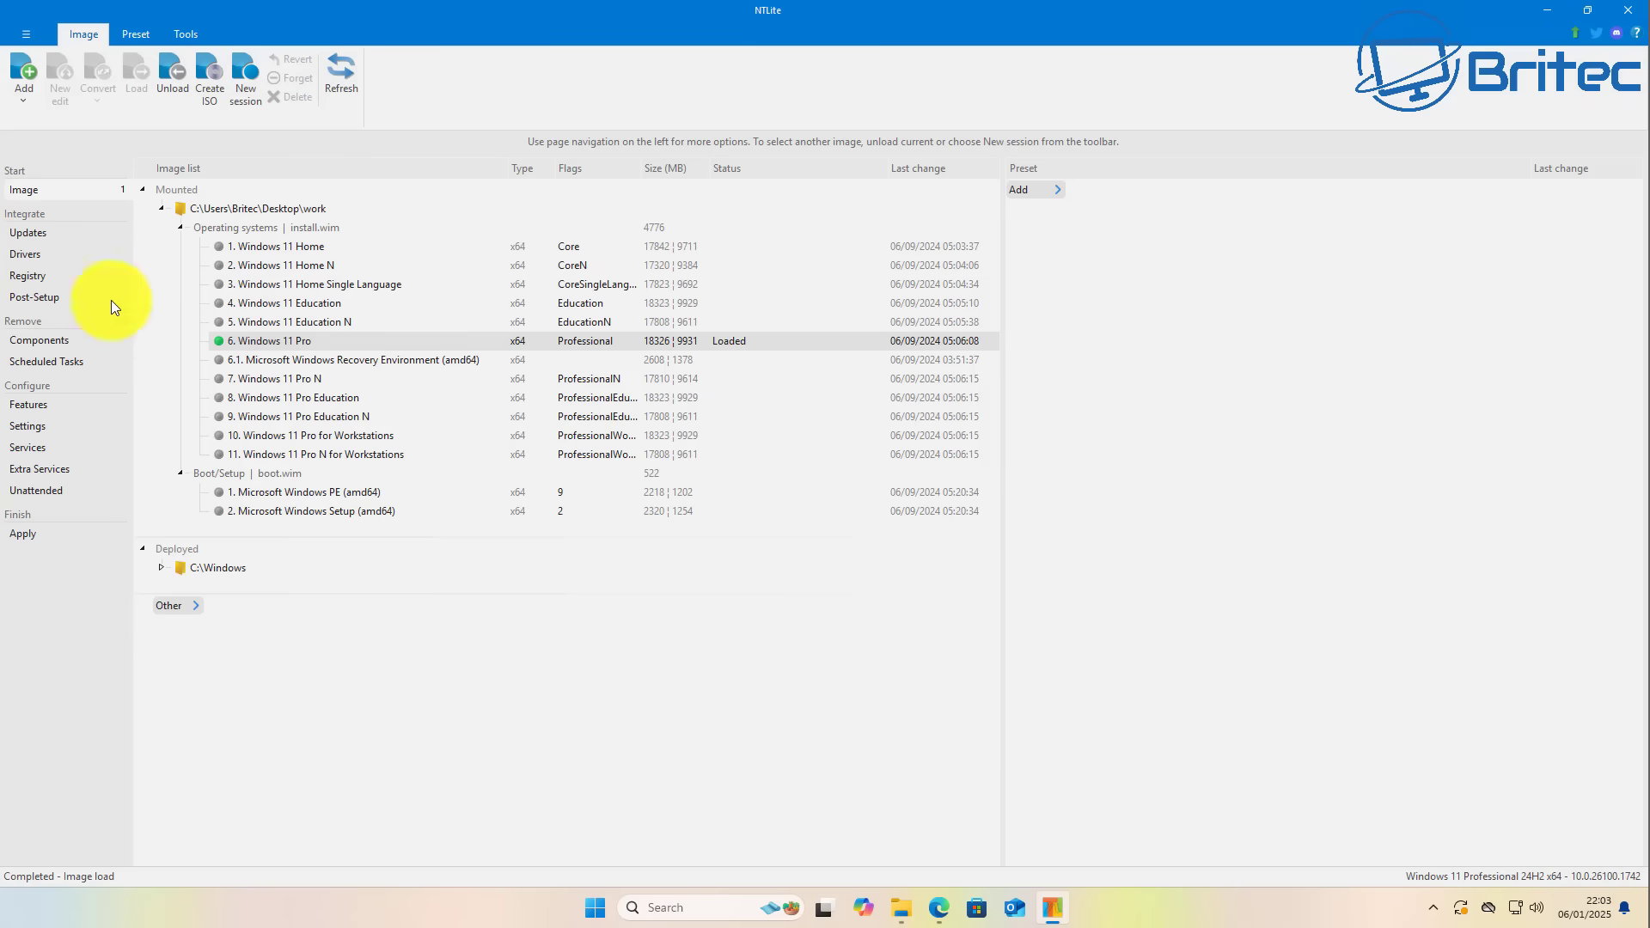
pyautogui.click(36, 255)
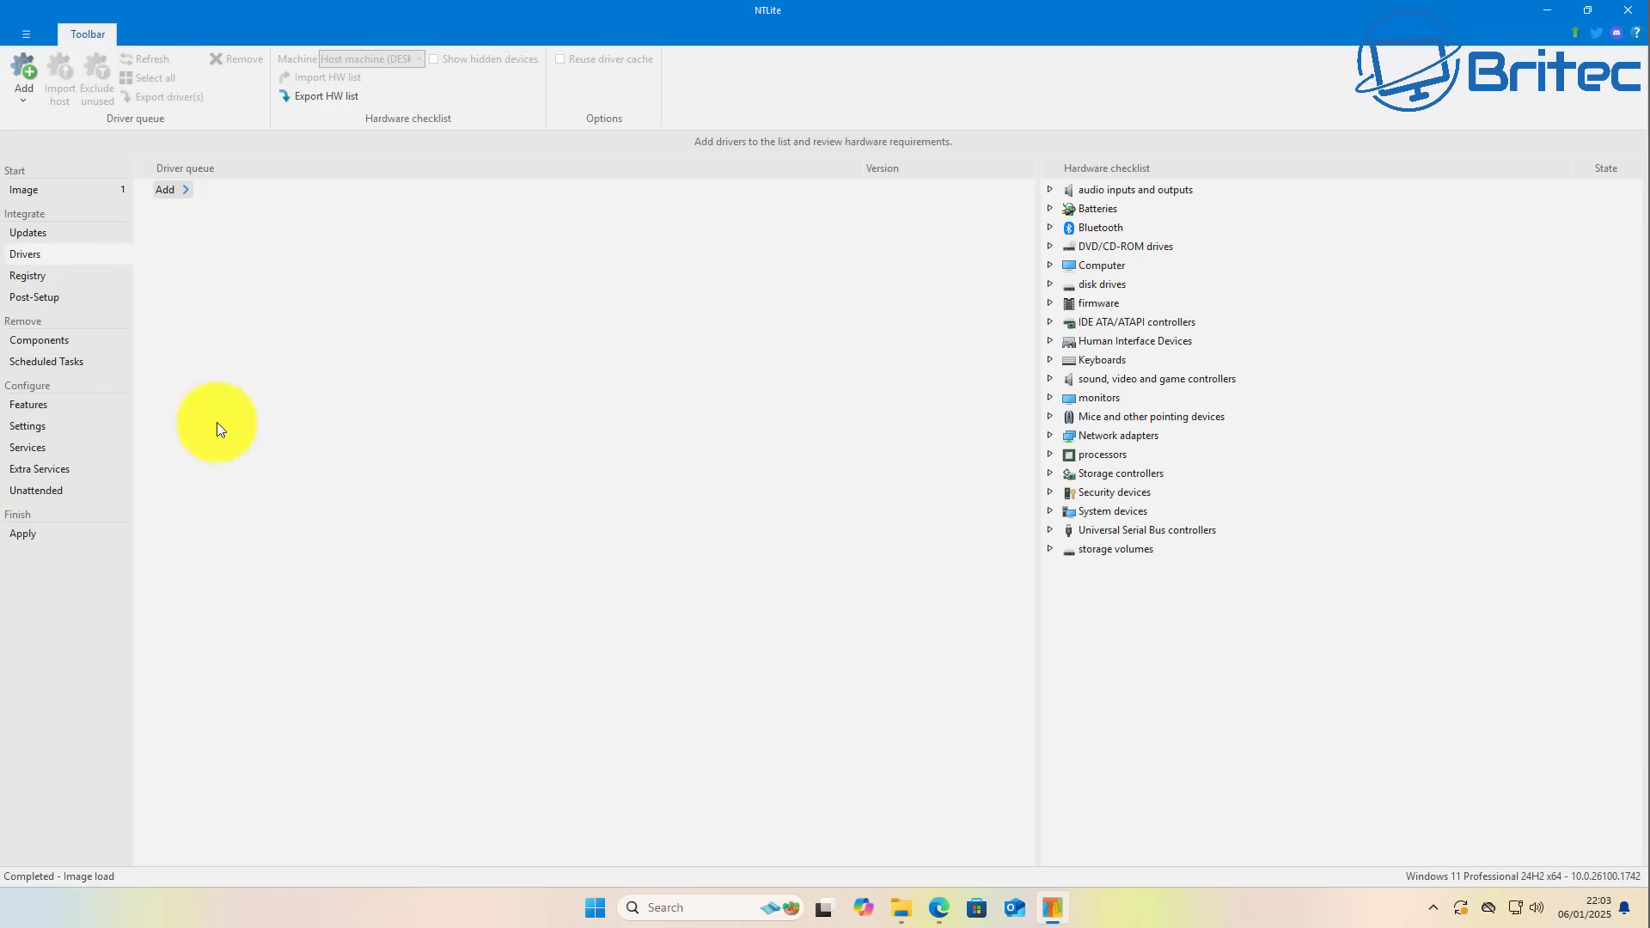
# - Browse the driver file dialog to the Desktop drivers folder's Realtek audio driver folder
pyautogui.moveTo(173, 189)
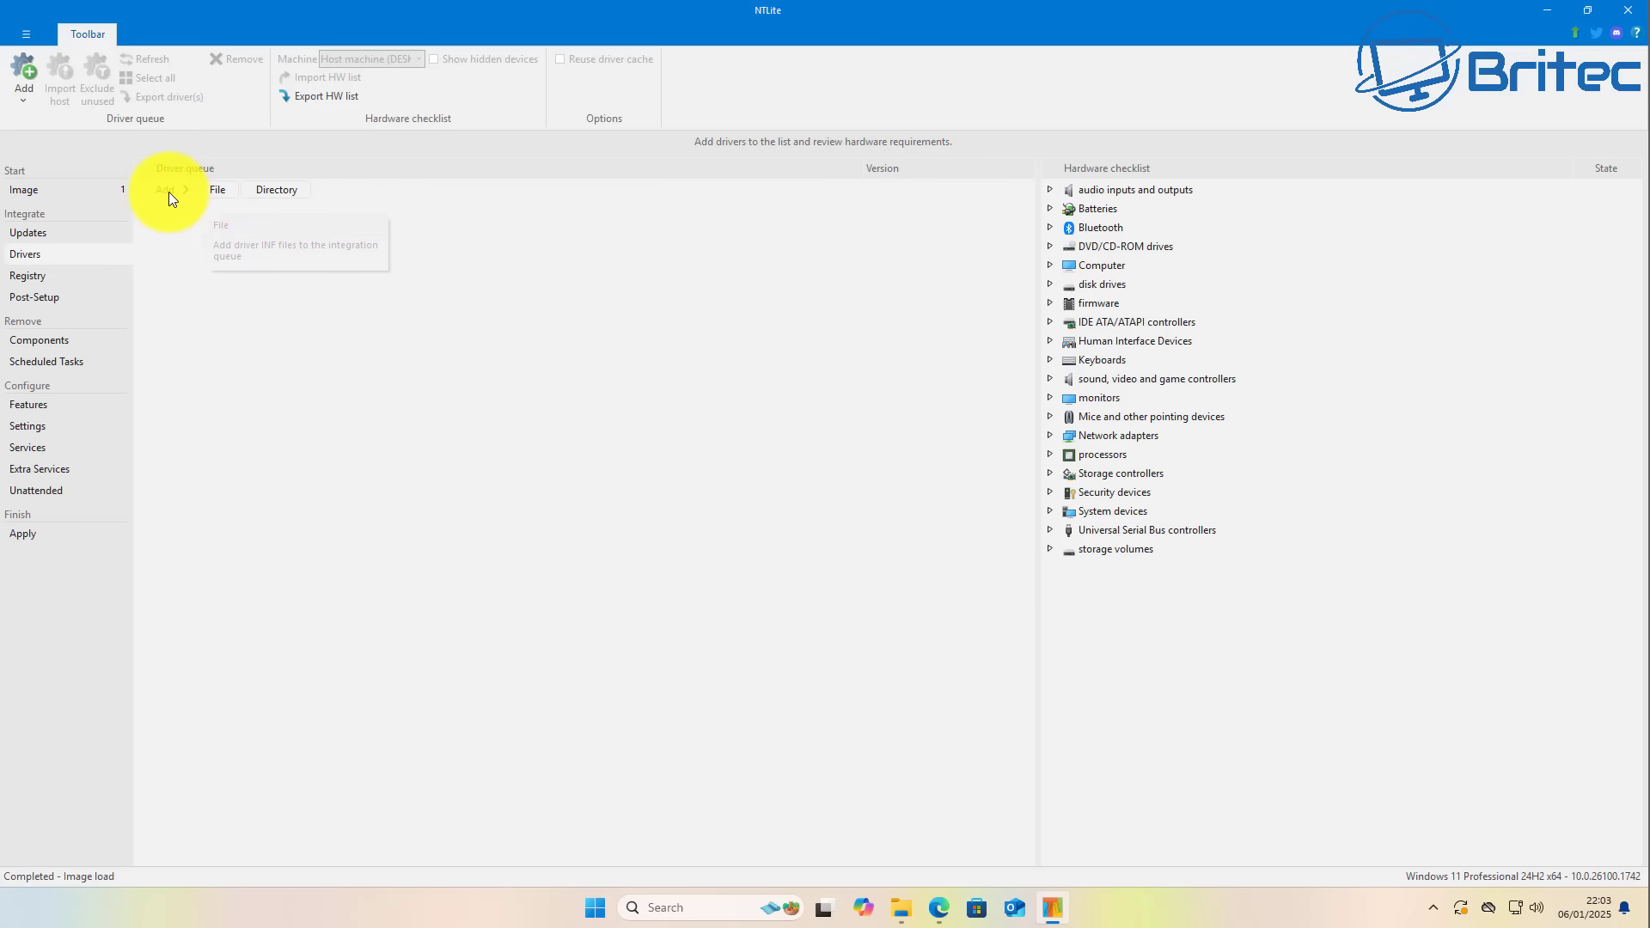
pyautogui.click(212, 191)
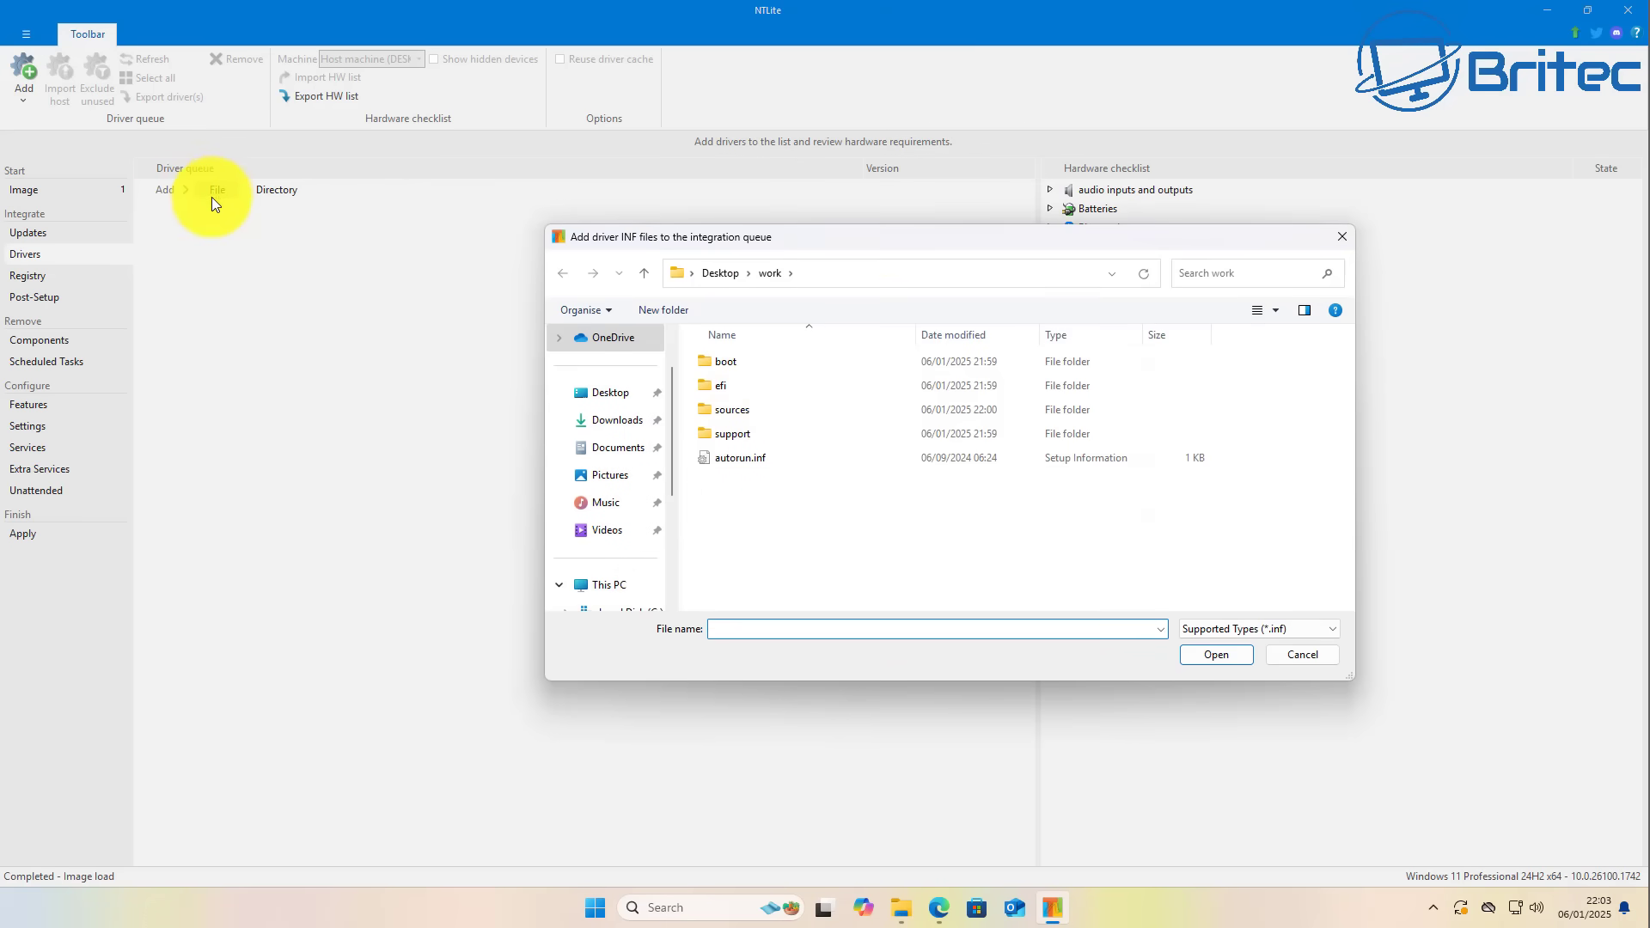
pyautogui.moveTo(885, 235); pyautogui.dragTo(788, 262)
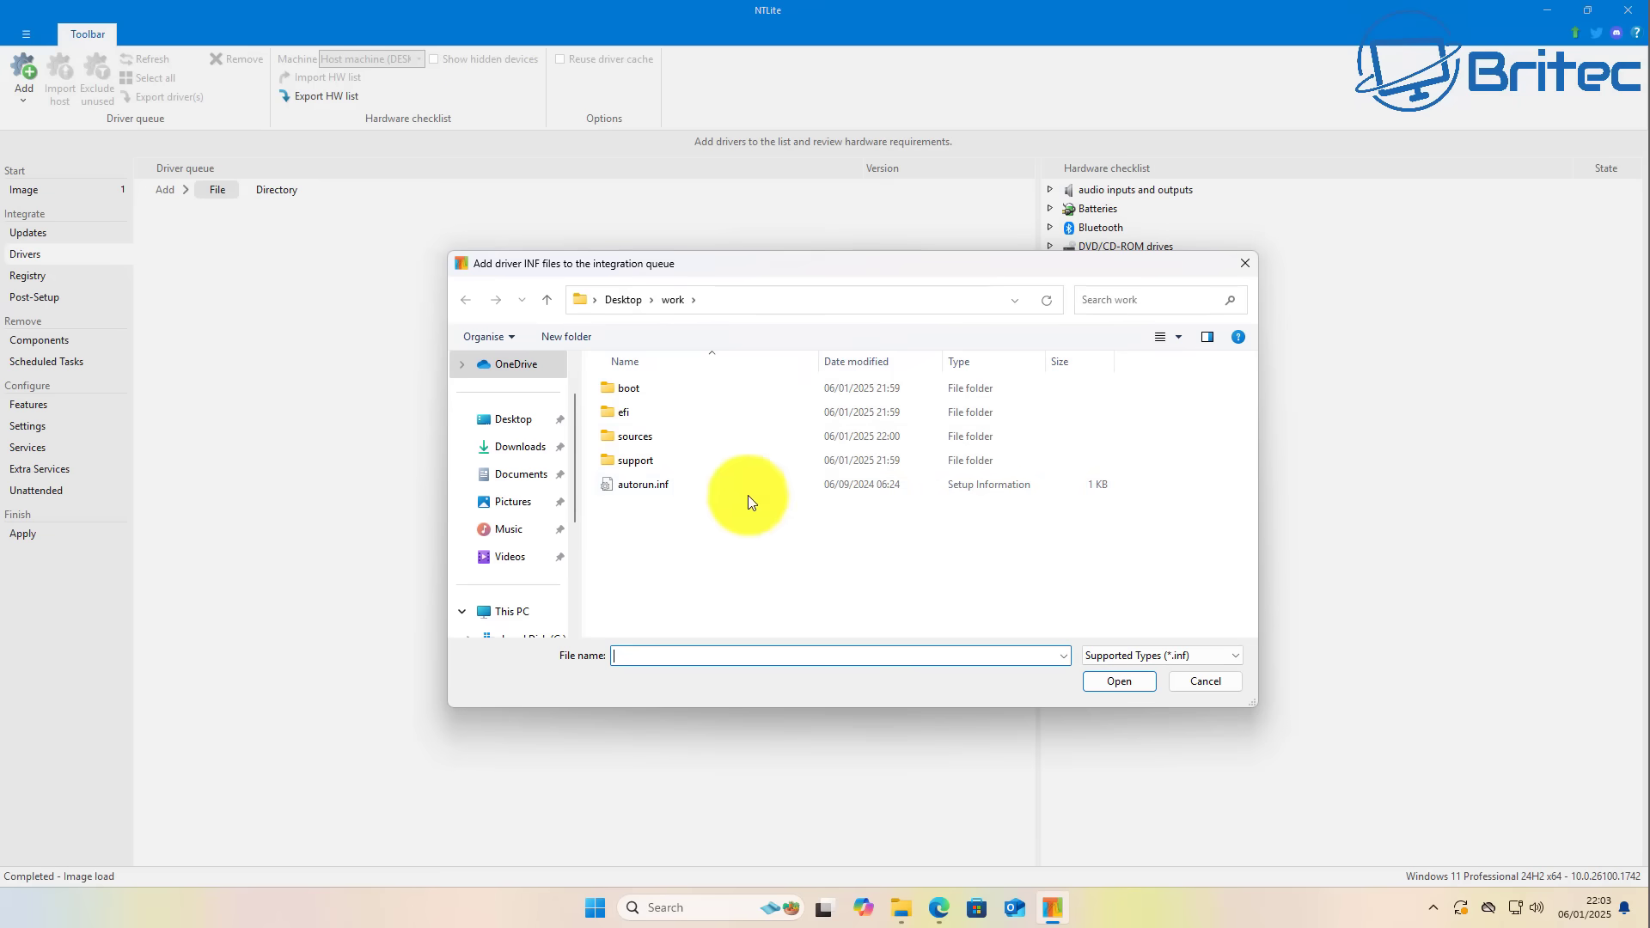
pyautogui.click(525, 427)
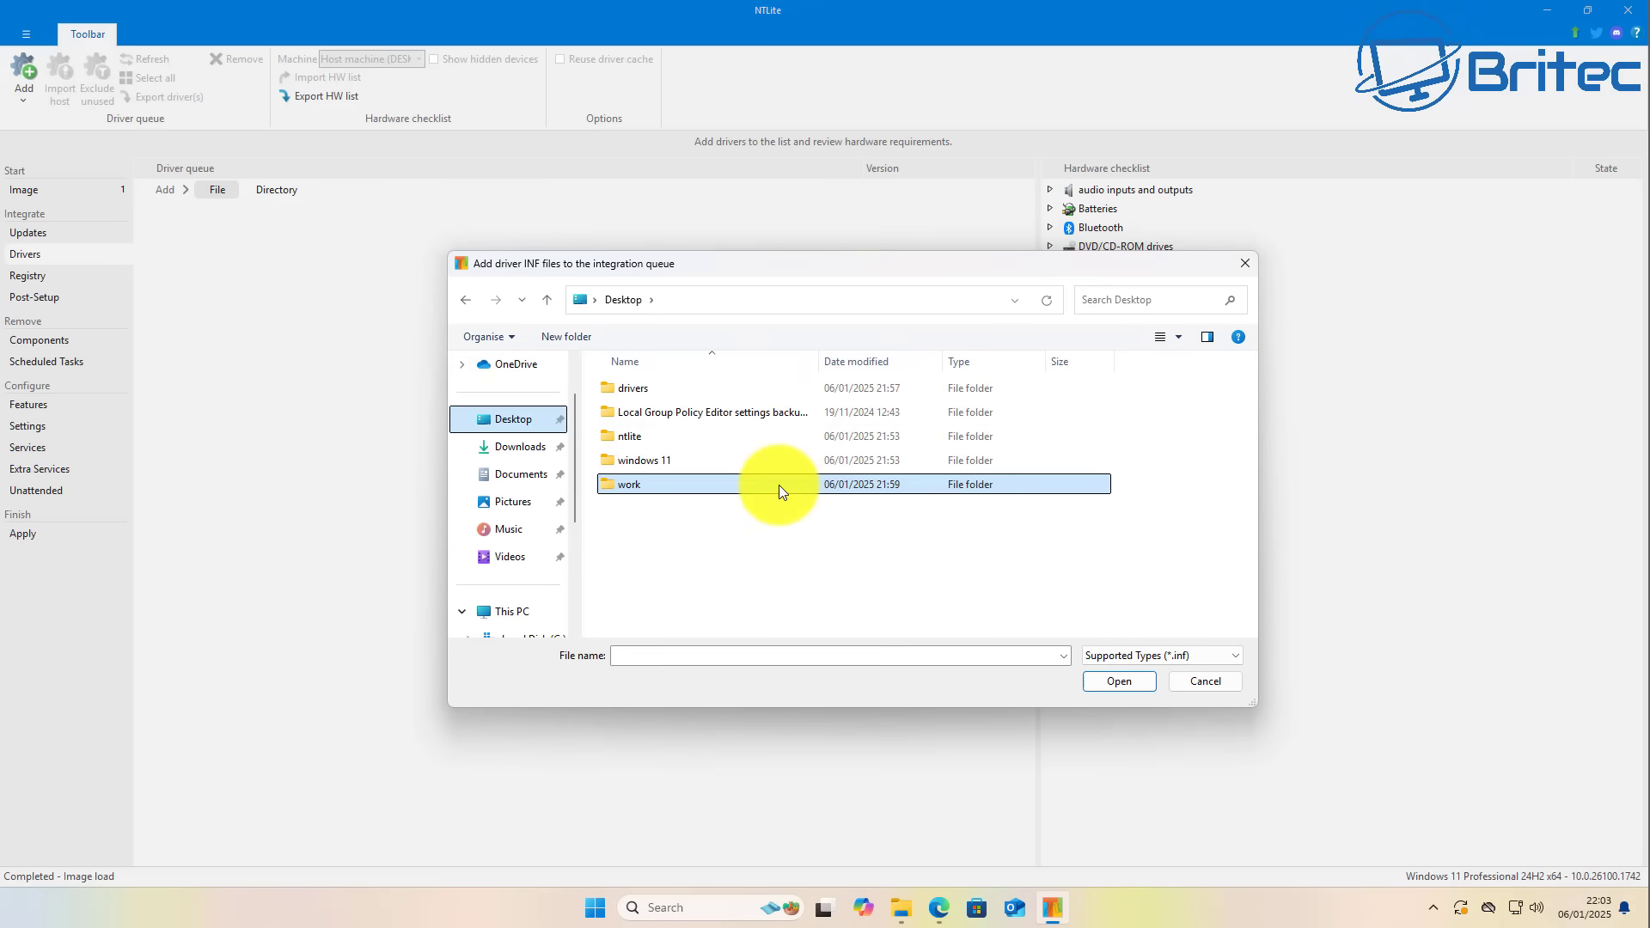
pyautogui.doubleClick(656, 389)
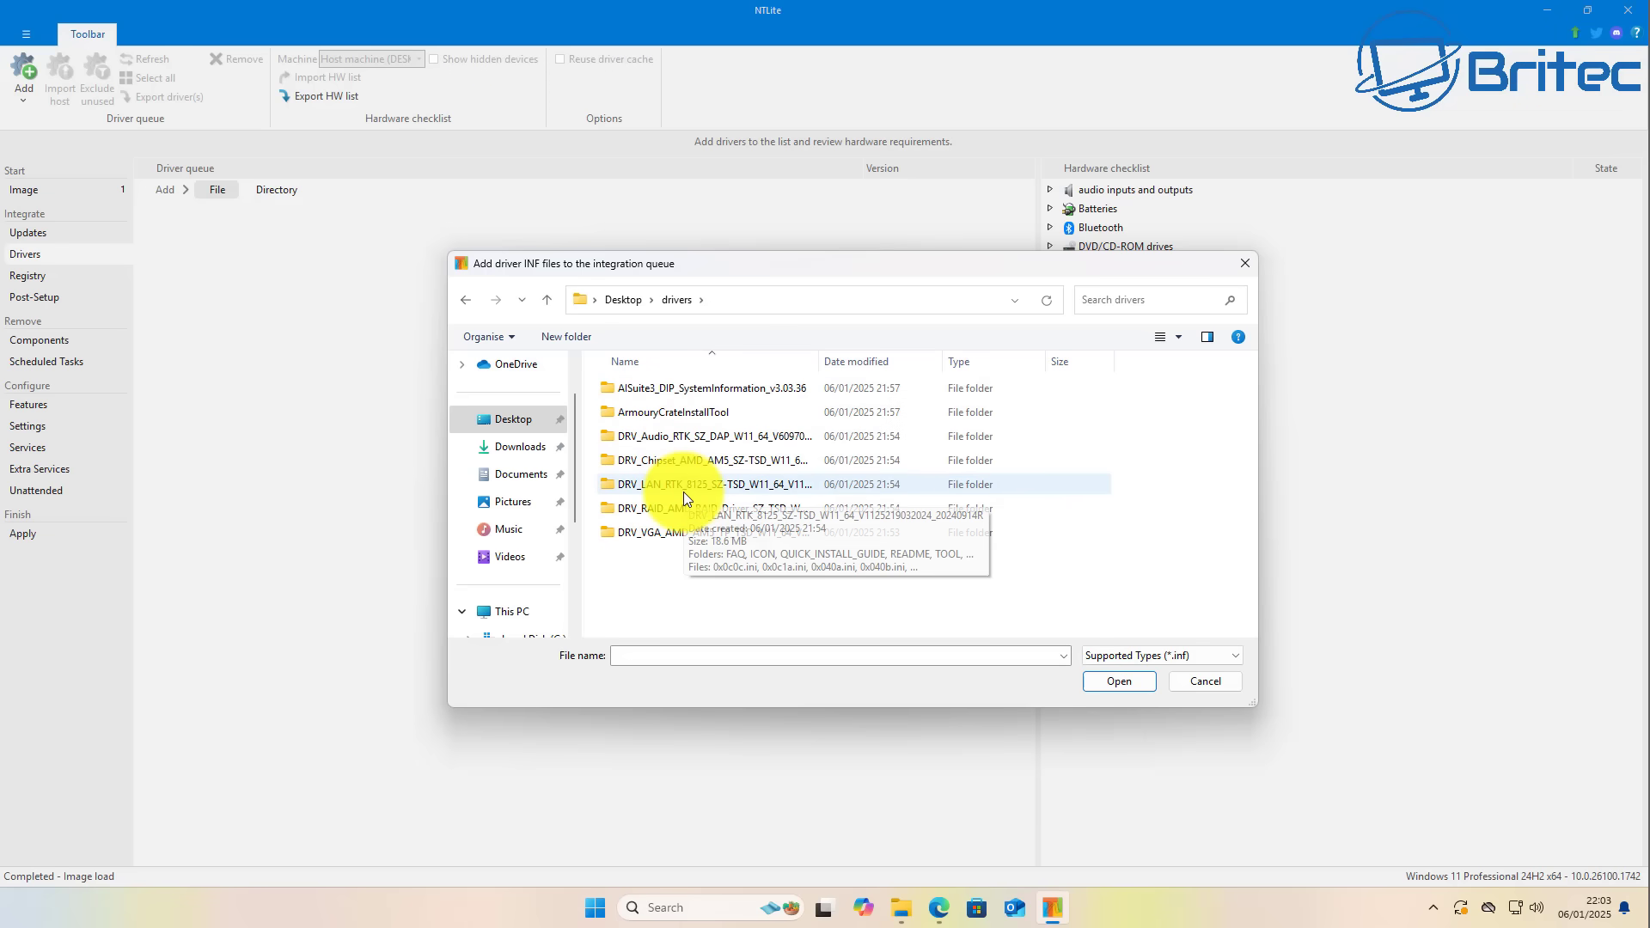
pyautogui.click(695, 436)
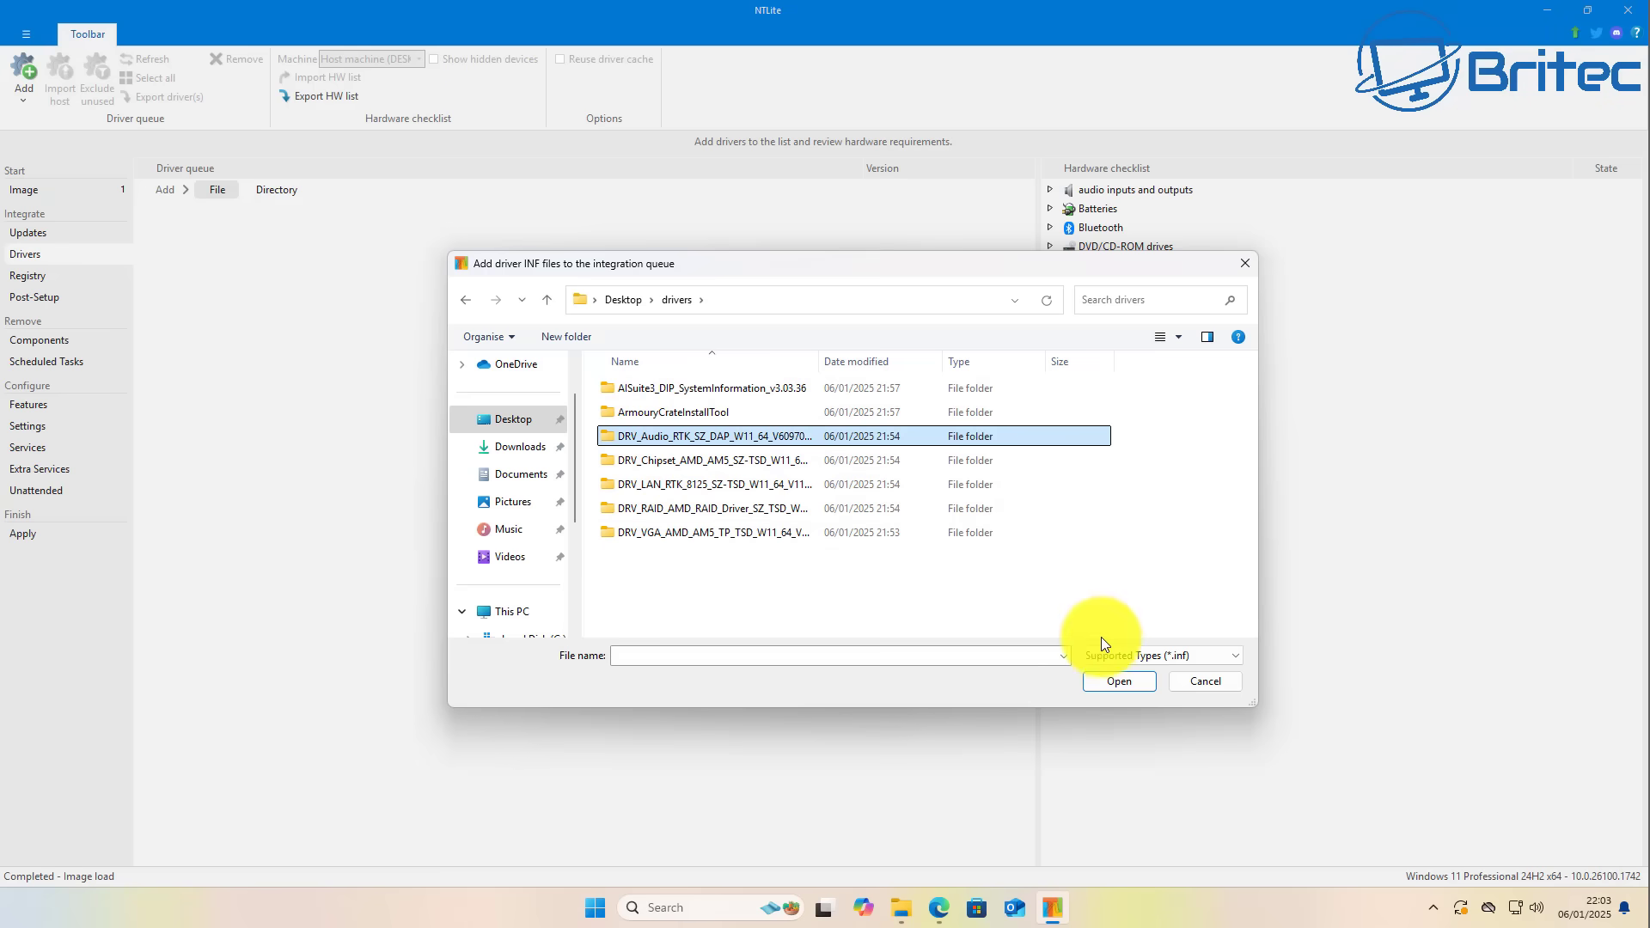
pyautogui.click(1119, 685)
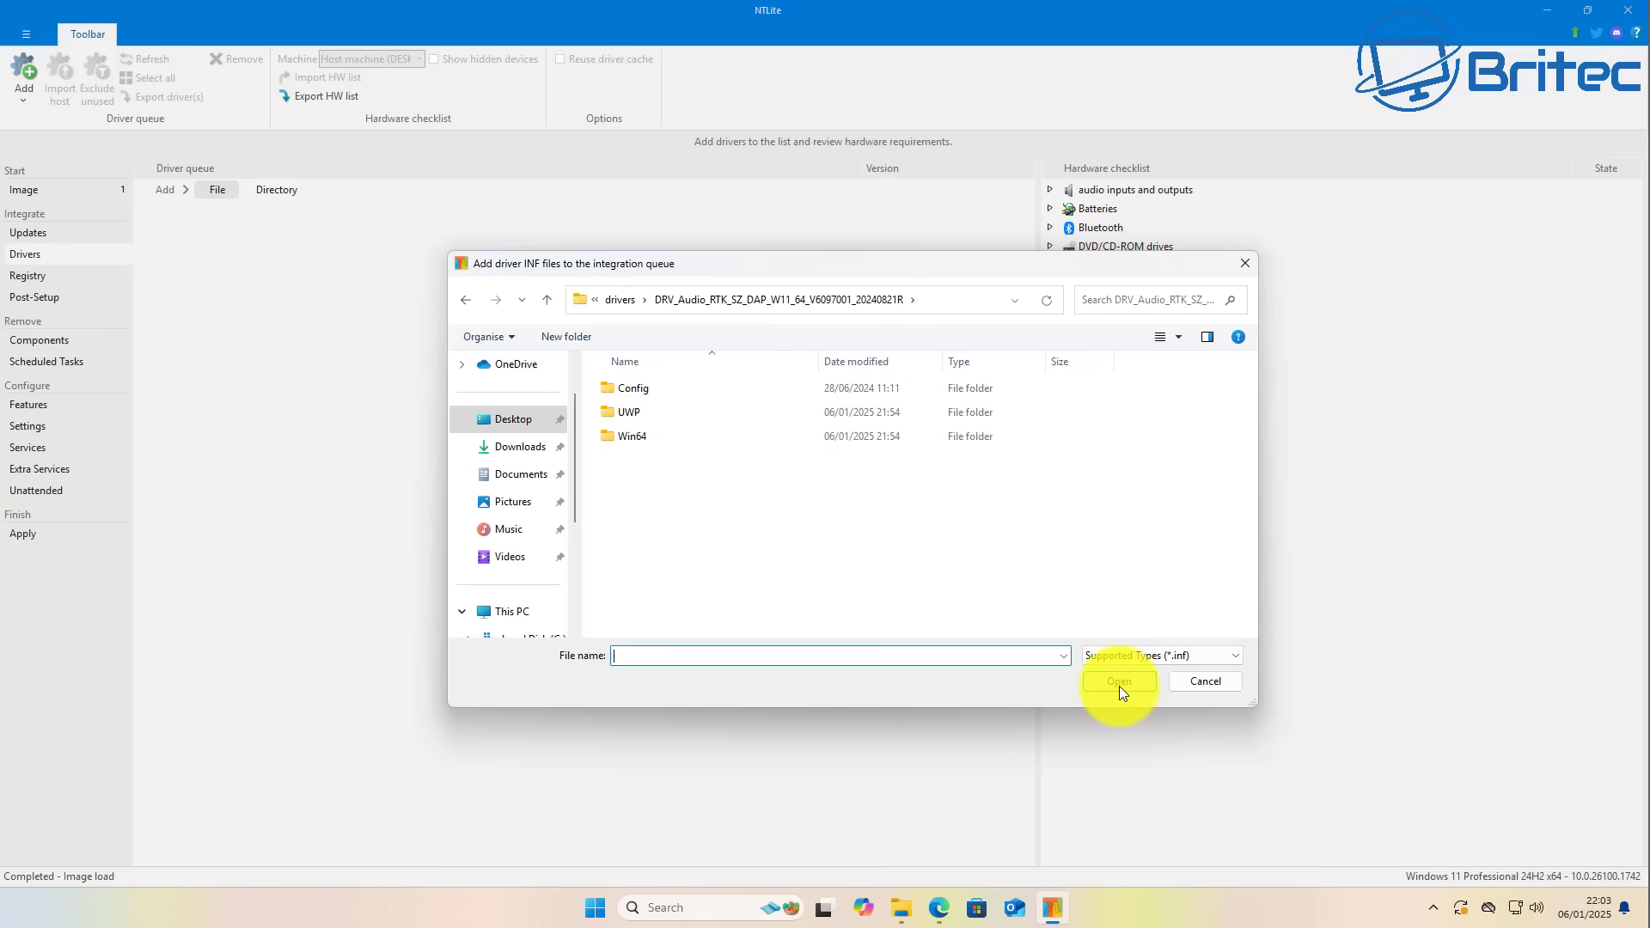
# - Queue HDXASUS.inf from the audio driver's Win64 folder
pyautogui.click(647, 437)
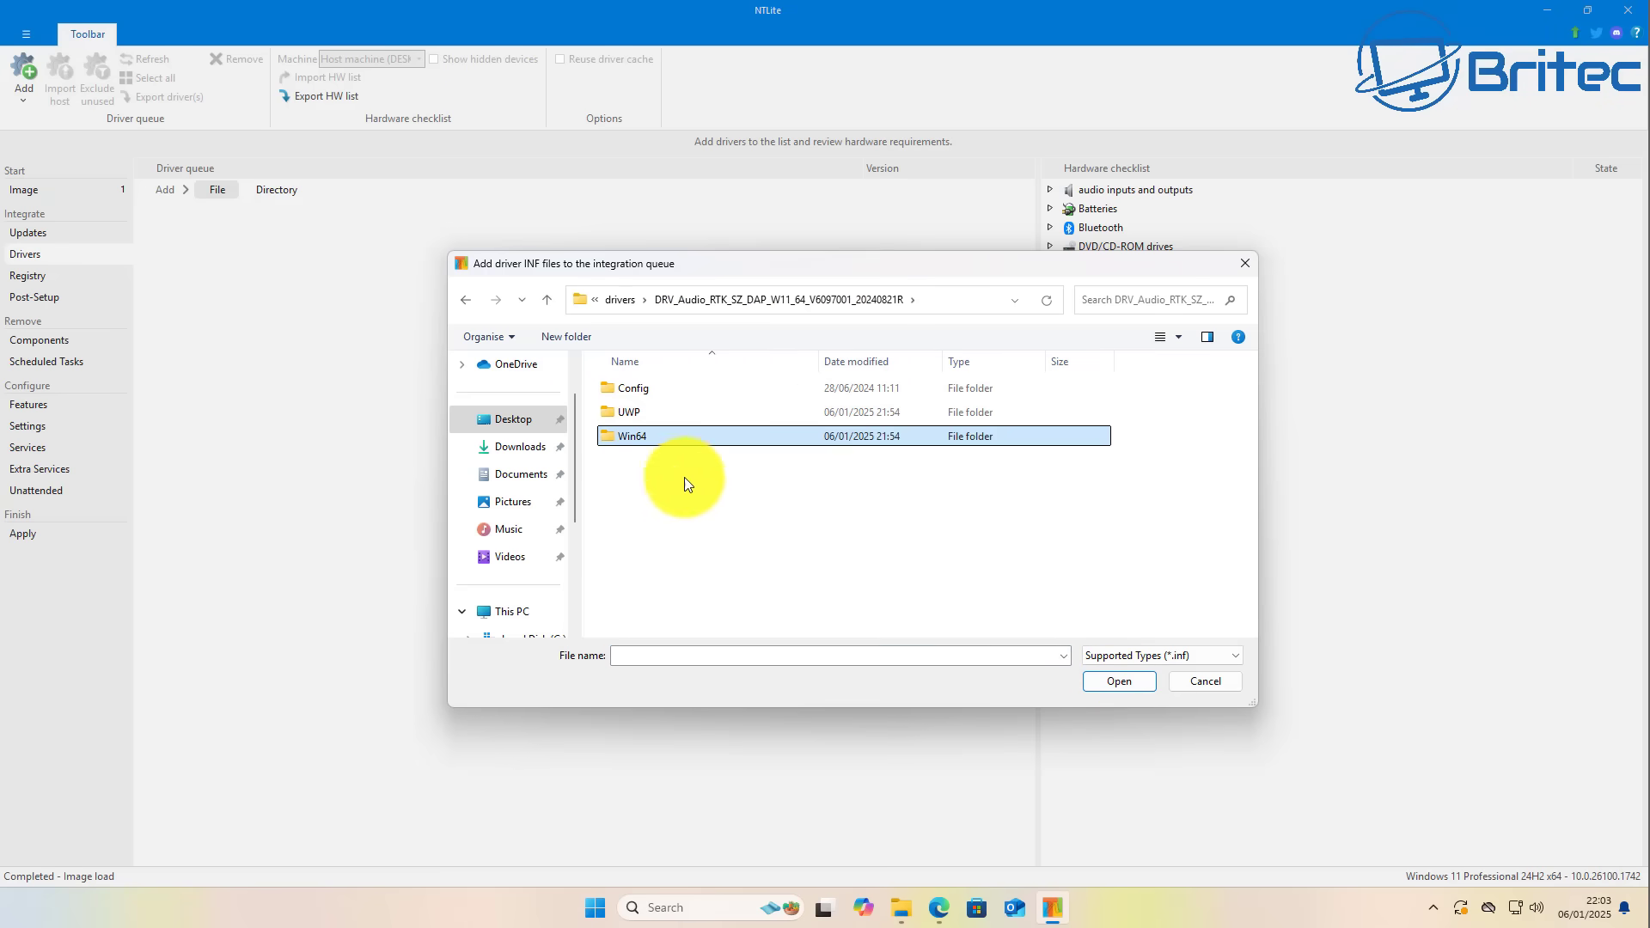
pyautogui.click(1118, 681)
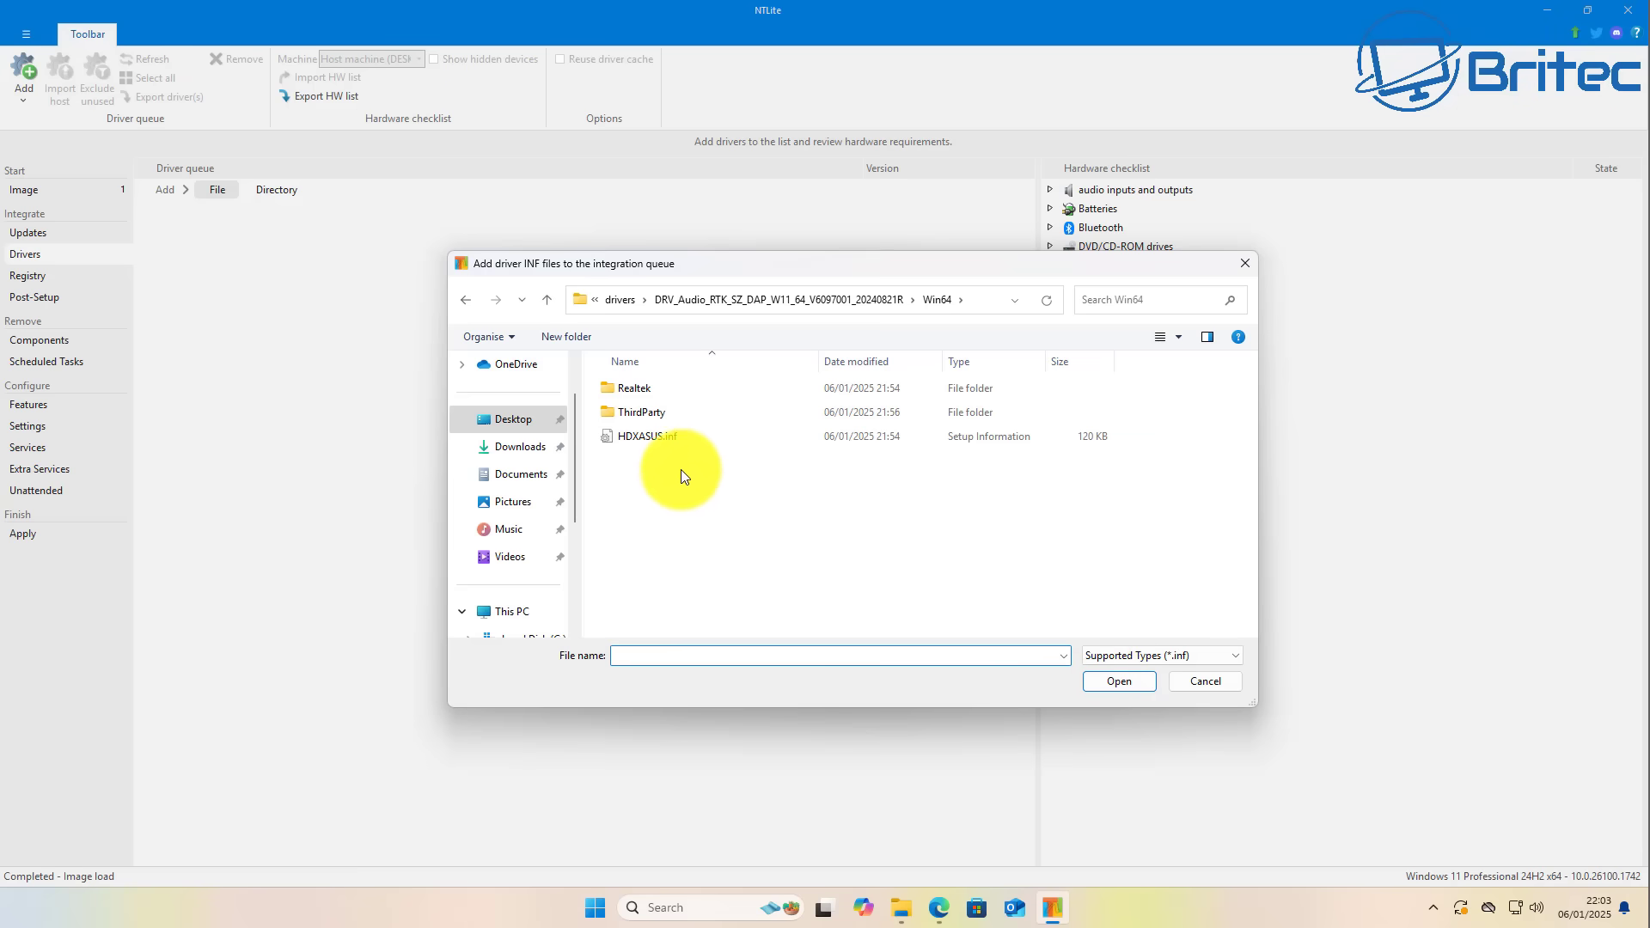
pyautogui.doubleClick(645, 390)
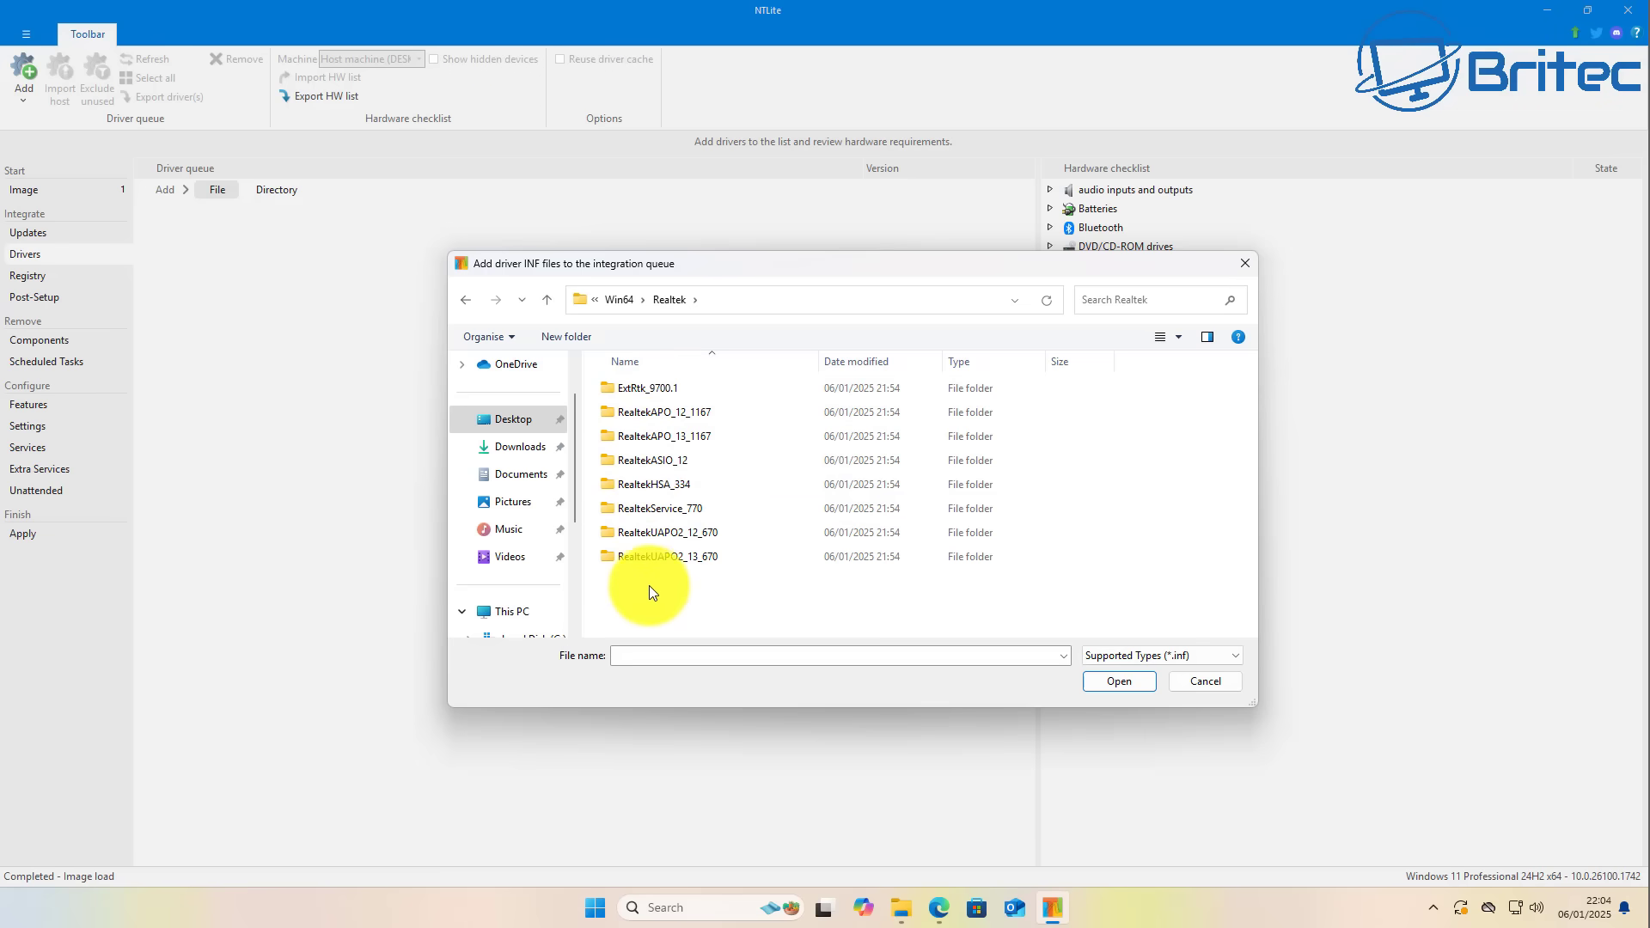
pyautogui.click(465, 300)
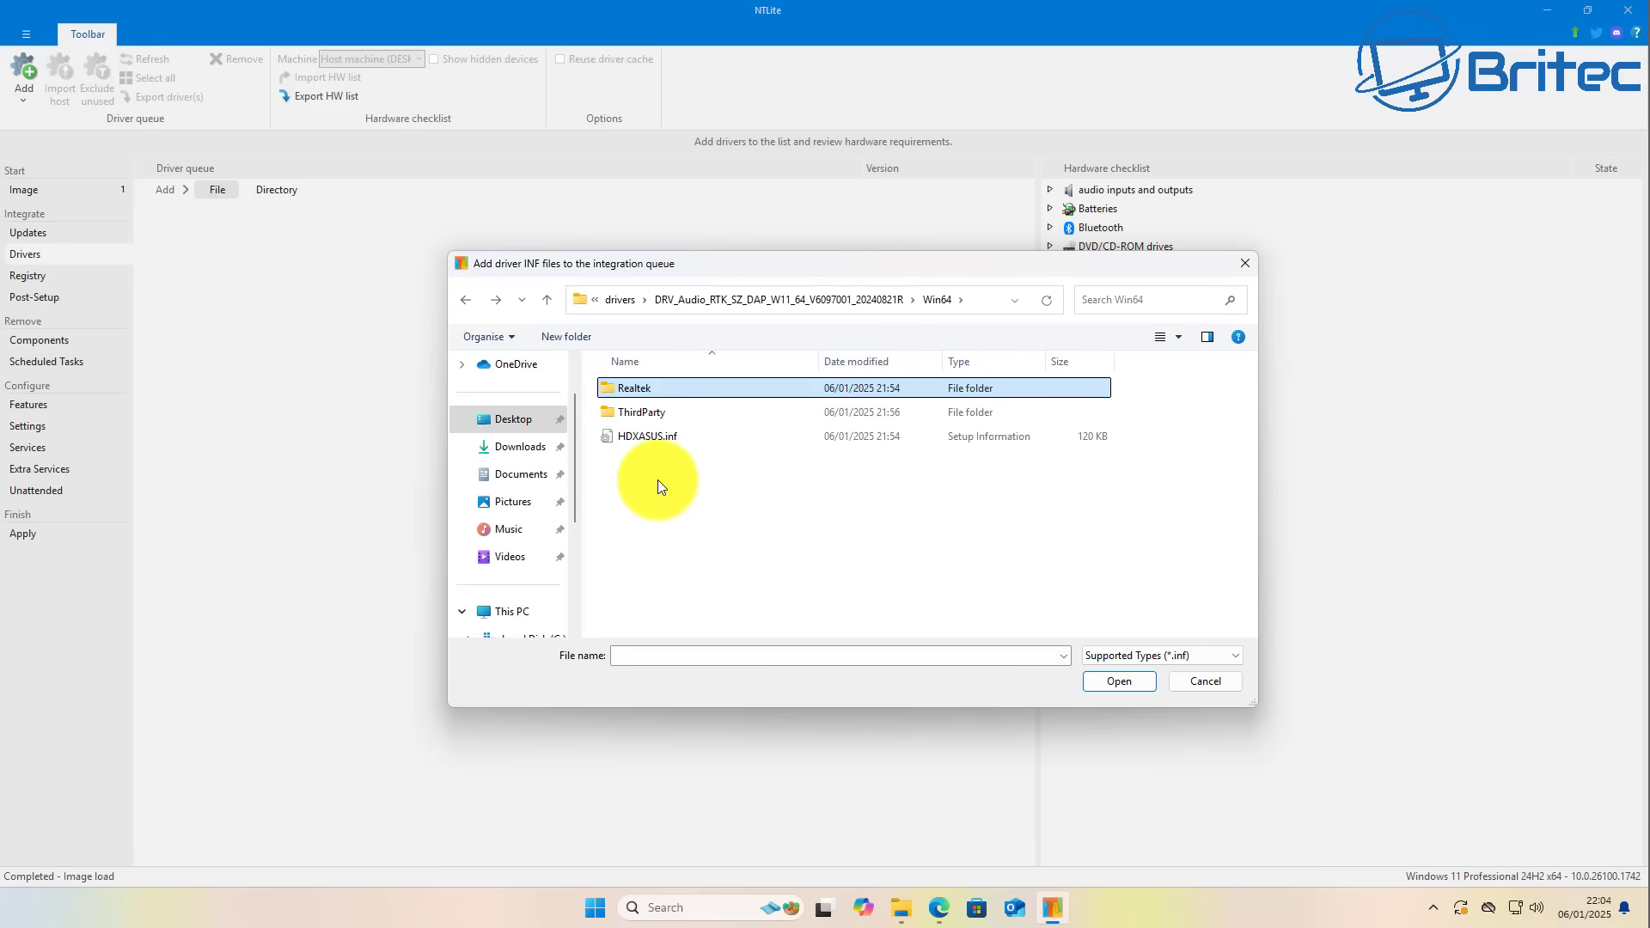
pyautogui.click(1125, 685)
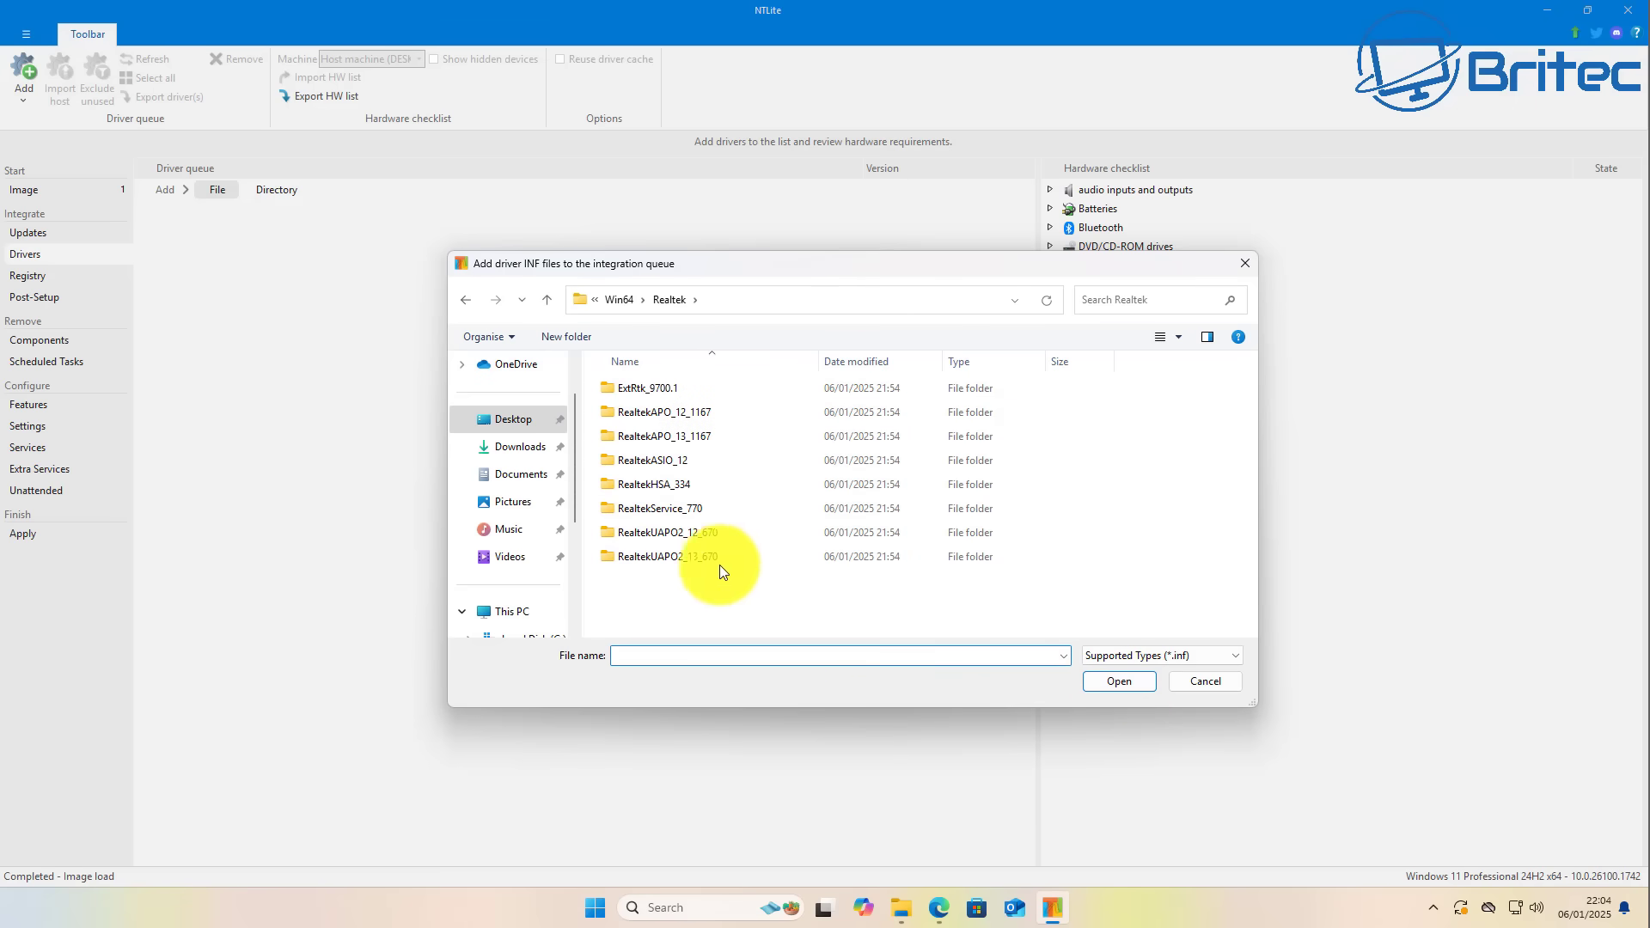
pyautogui.click(463, 306)
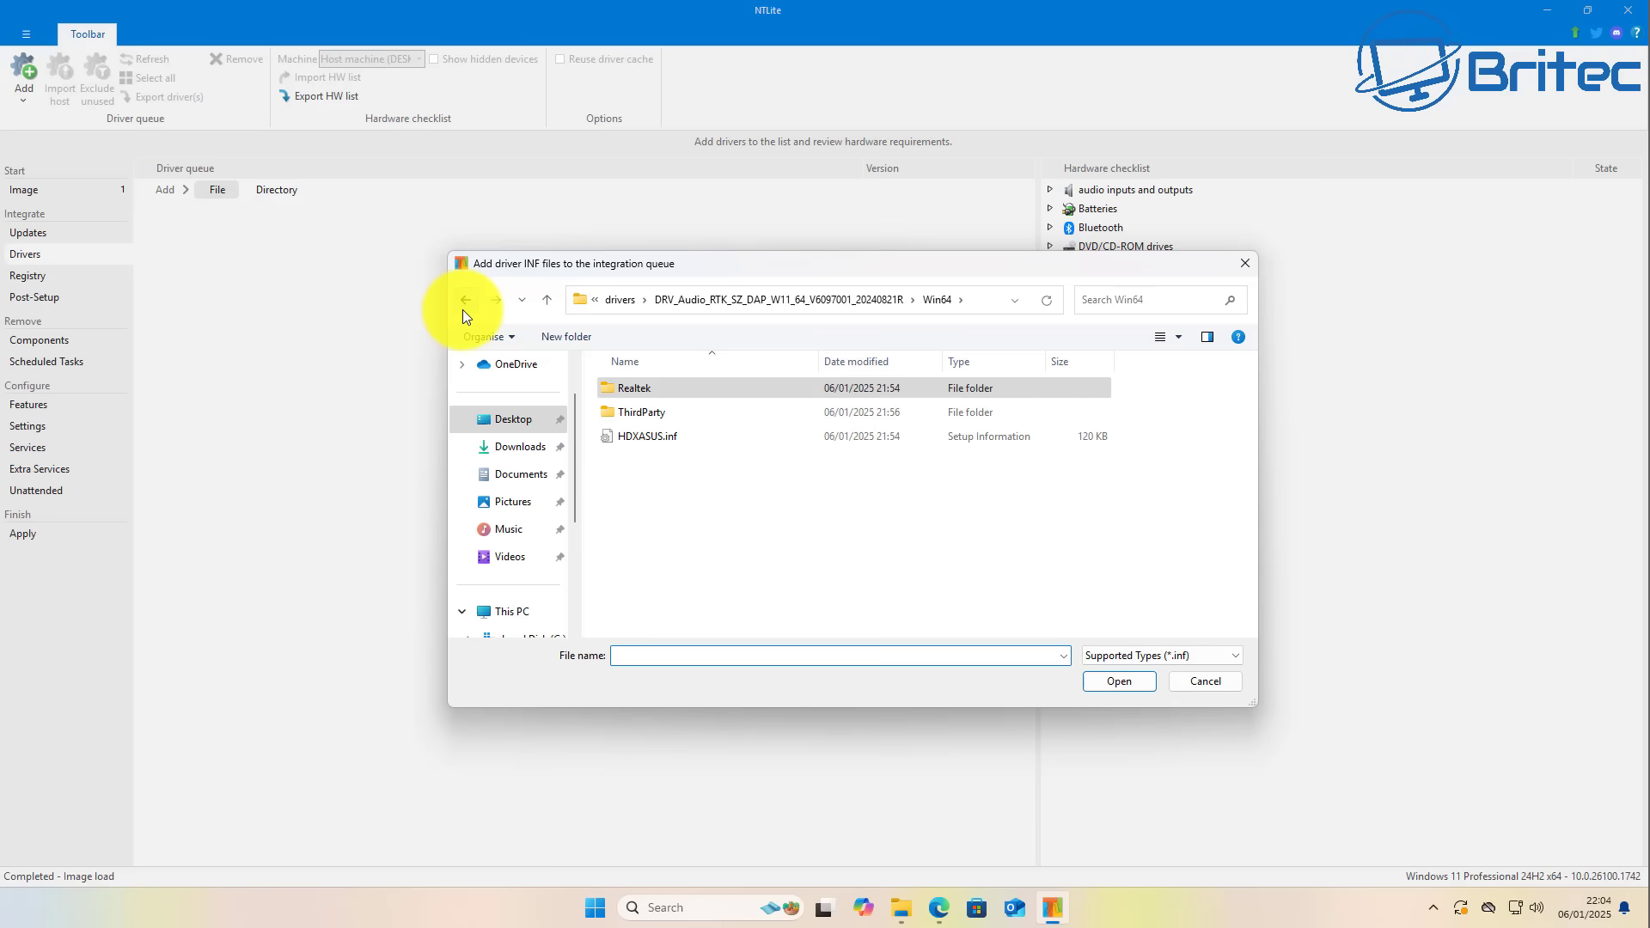
pyautogui.click(631, 436)
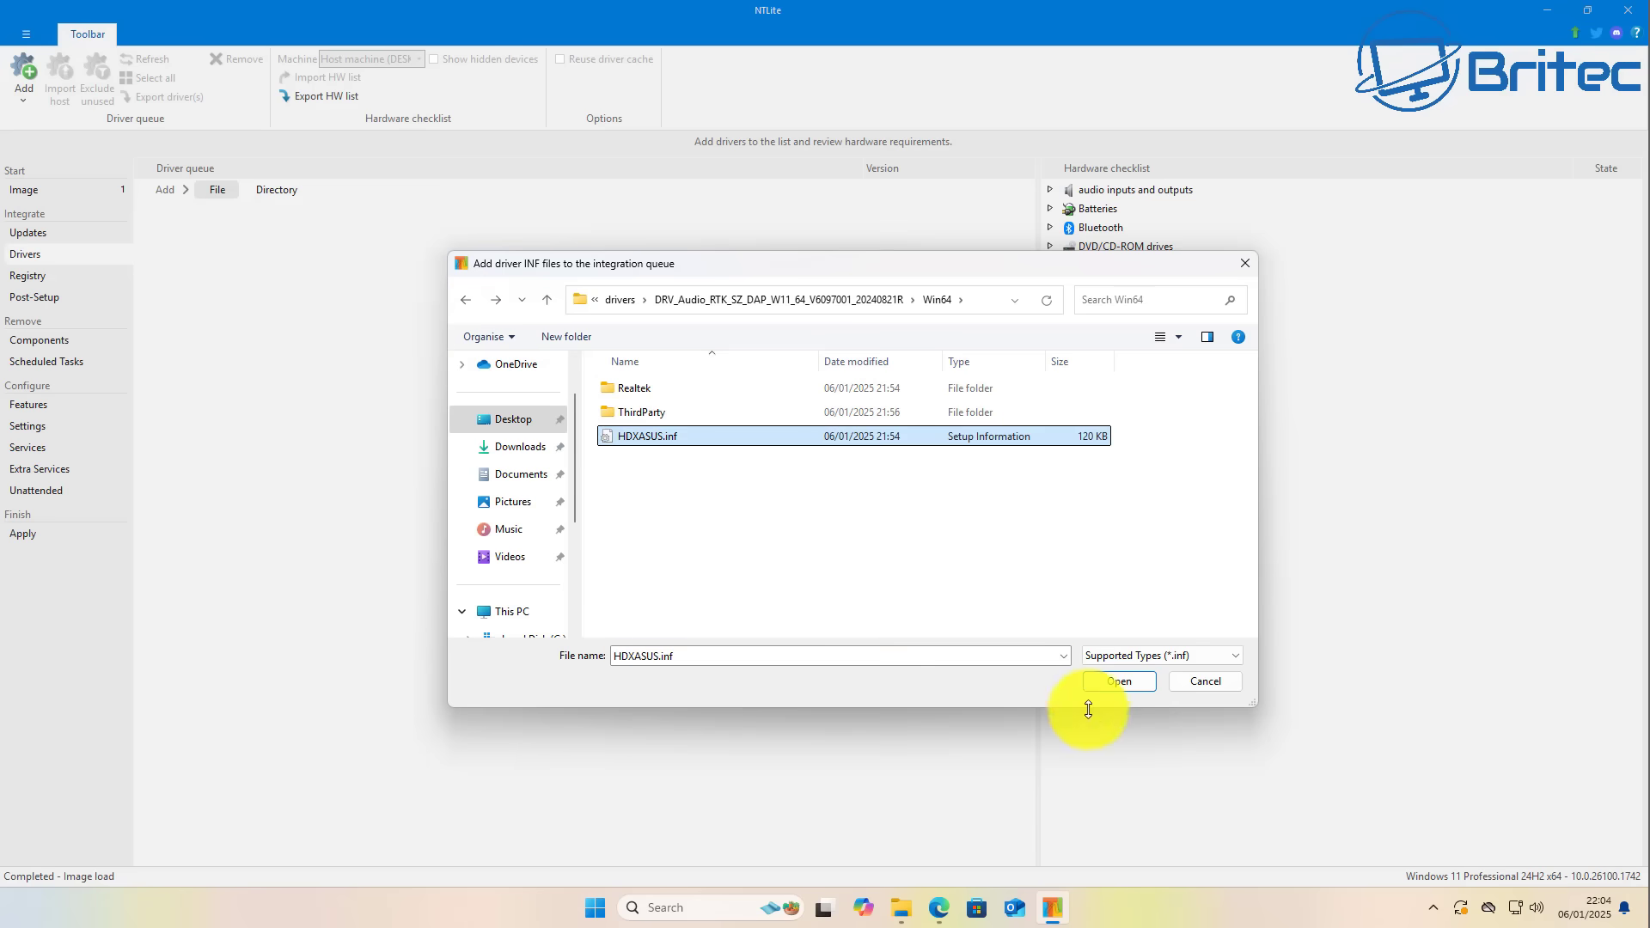
pyautogui.click(1130, 685)
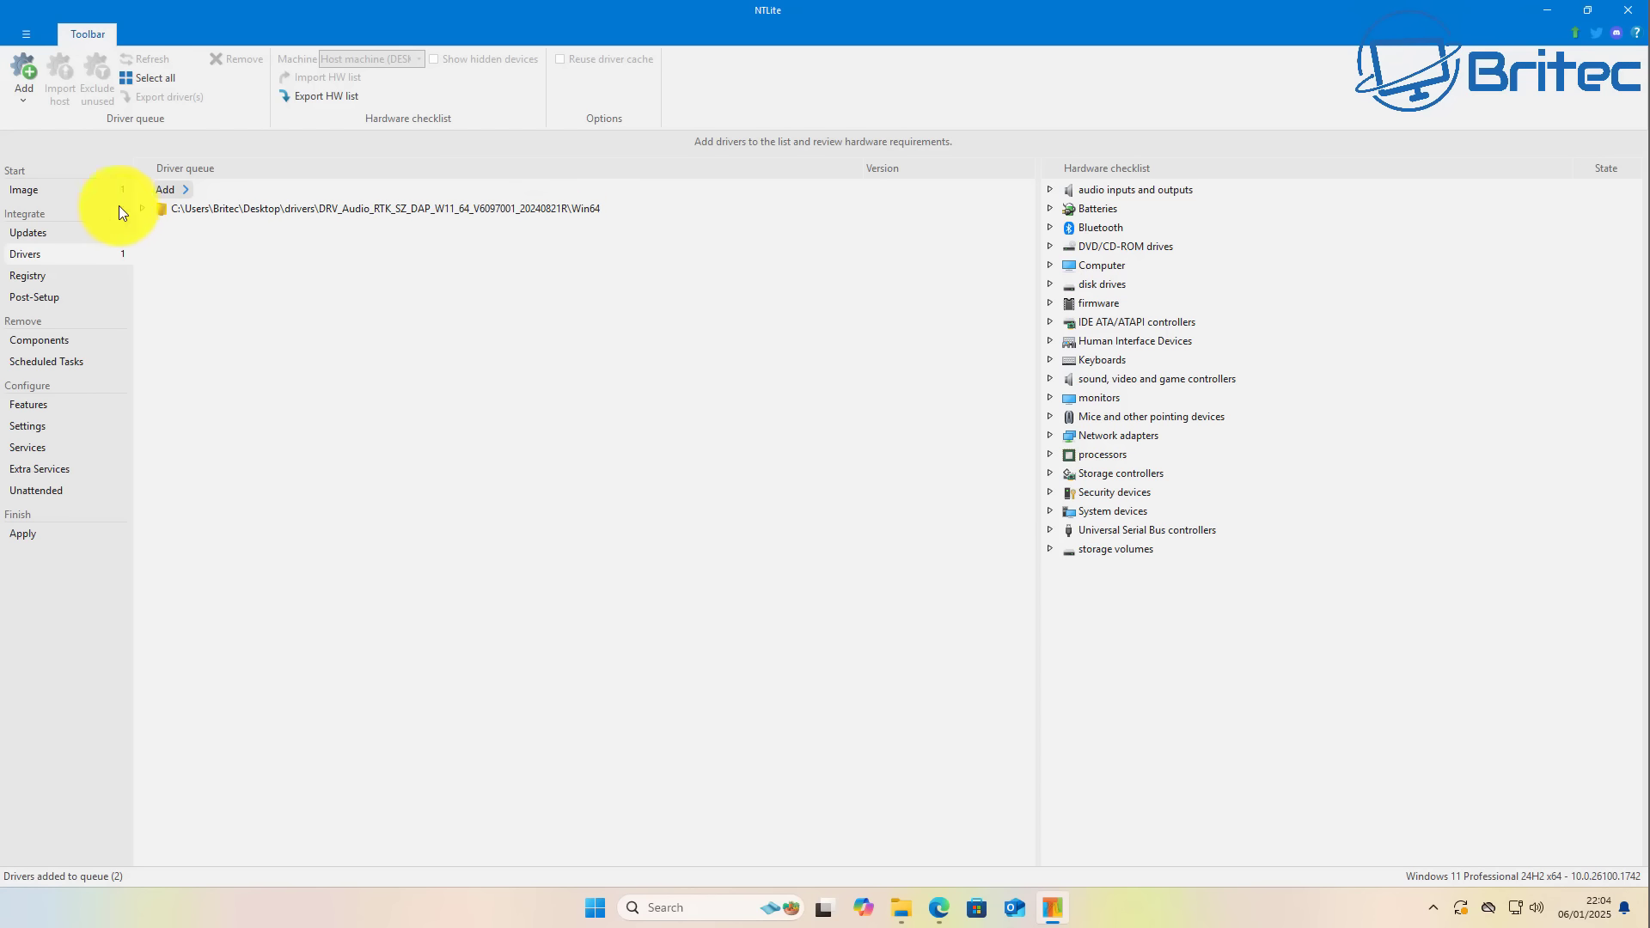
# - Add driver files, browsing into the AMD chipset driver folder under Desktop drivers
pyautogui.moveTo(167, 190)
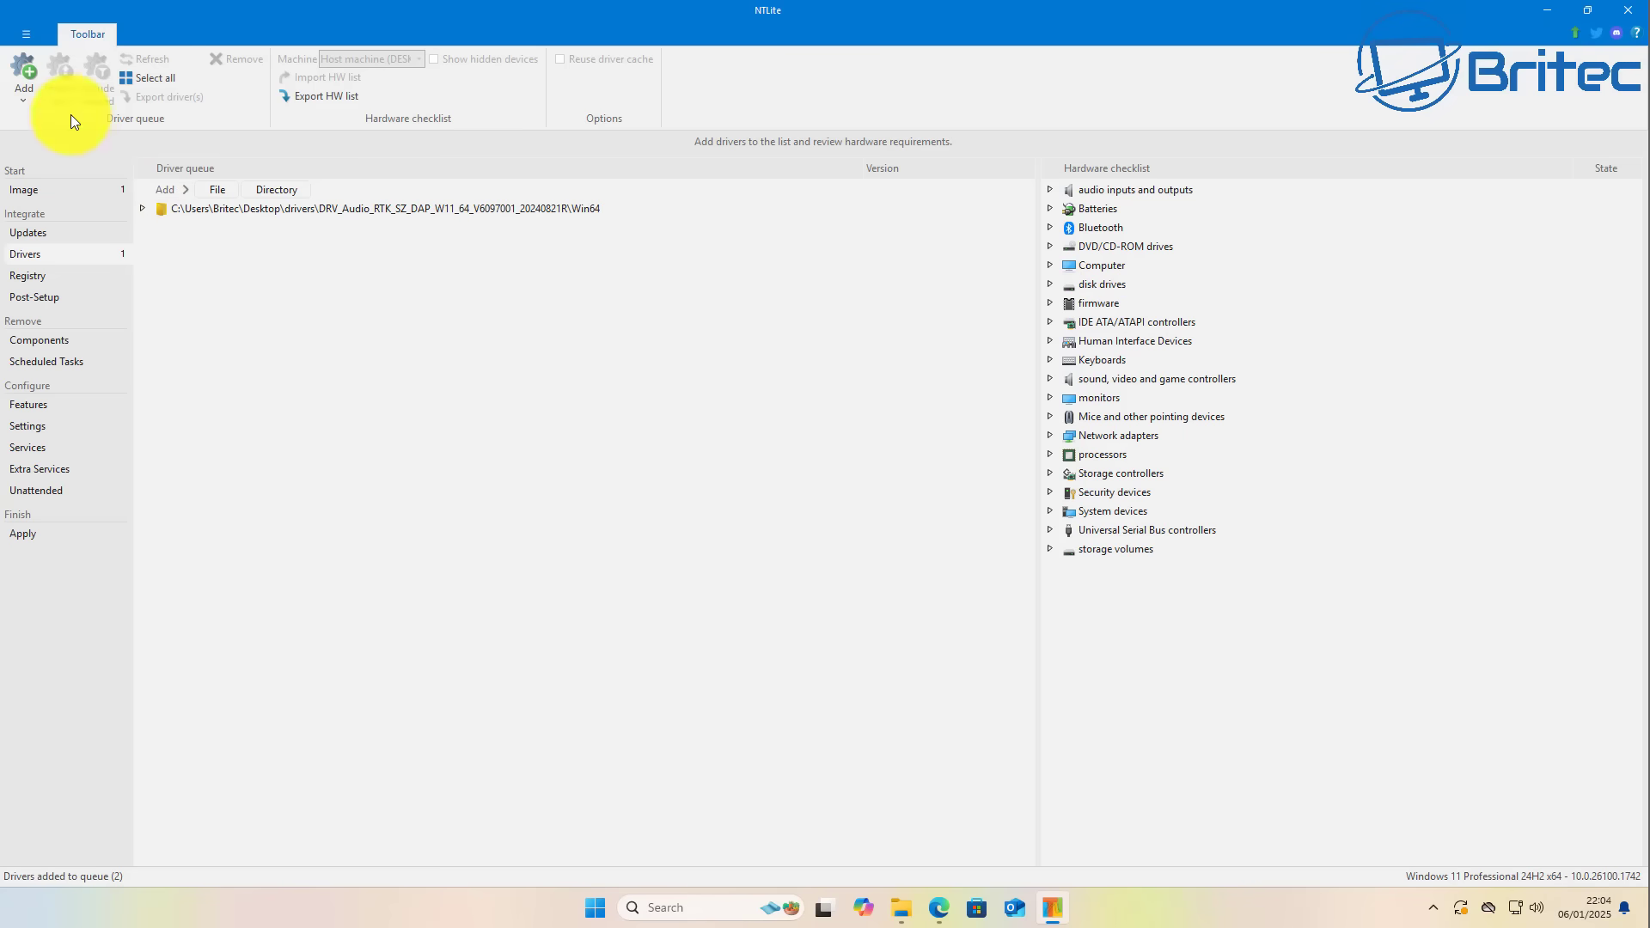
pyautogui.click(24, 69)
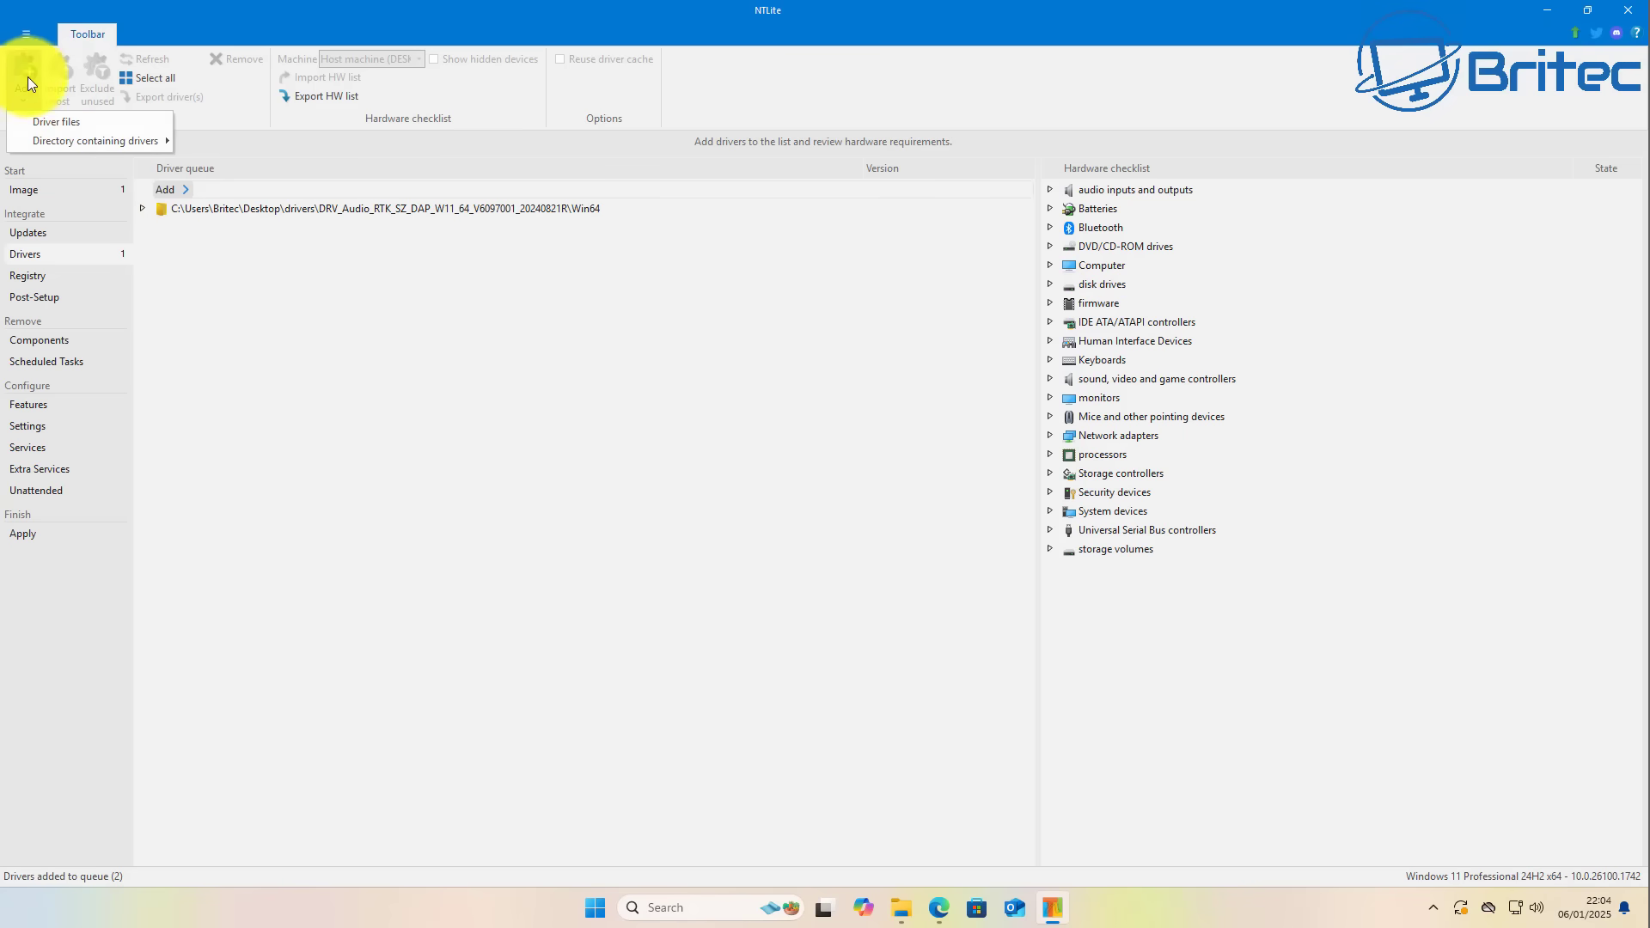
pyautogui.click(86, 122)
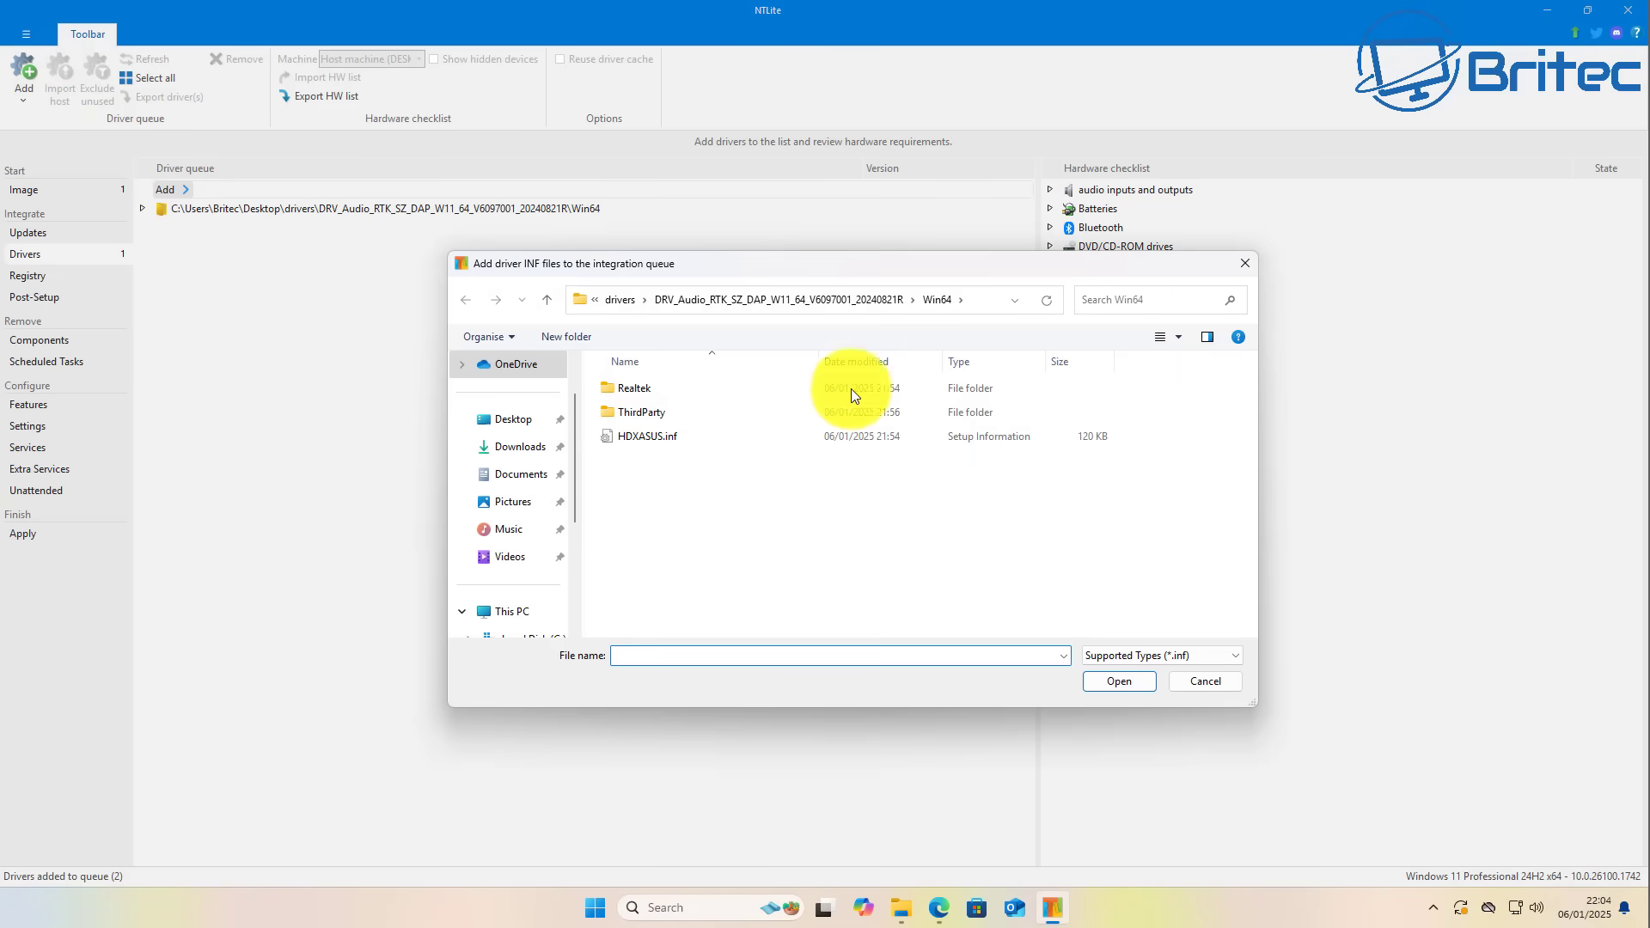
pyautogui.moveTo(904, 270); pyautogui.dragTo(874, 272)
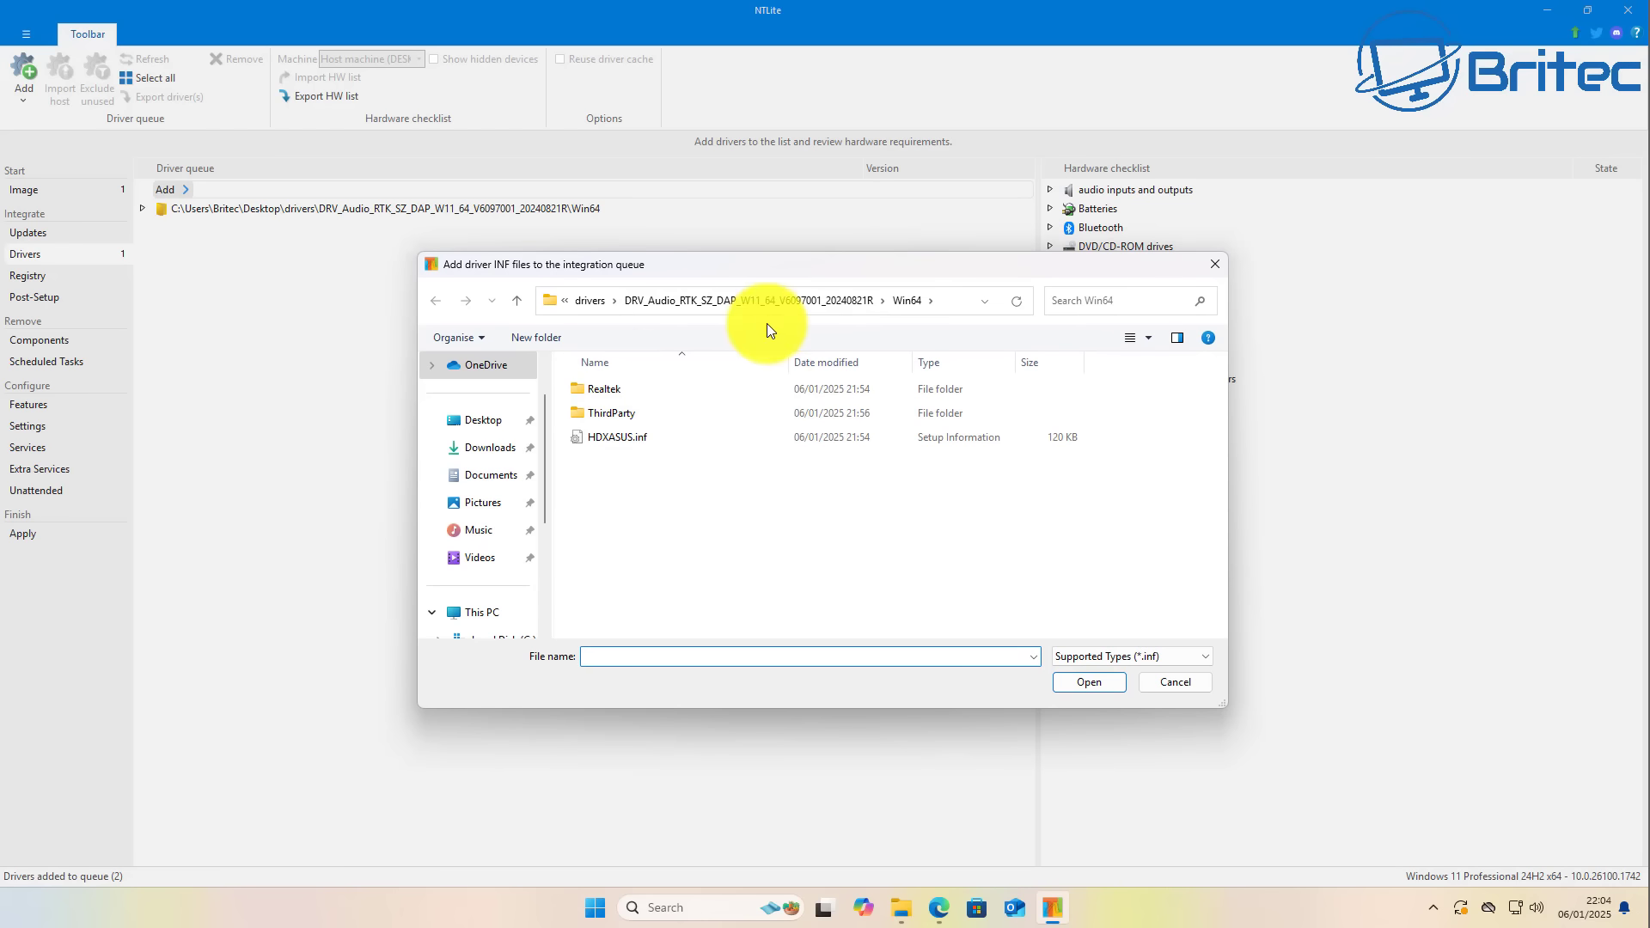
pyautogui.click(478, 421)
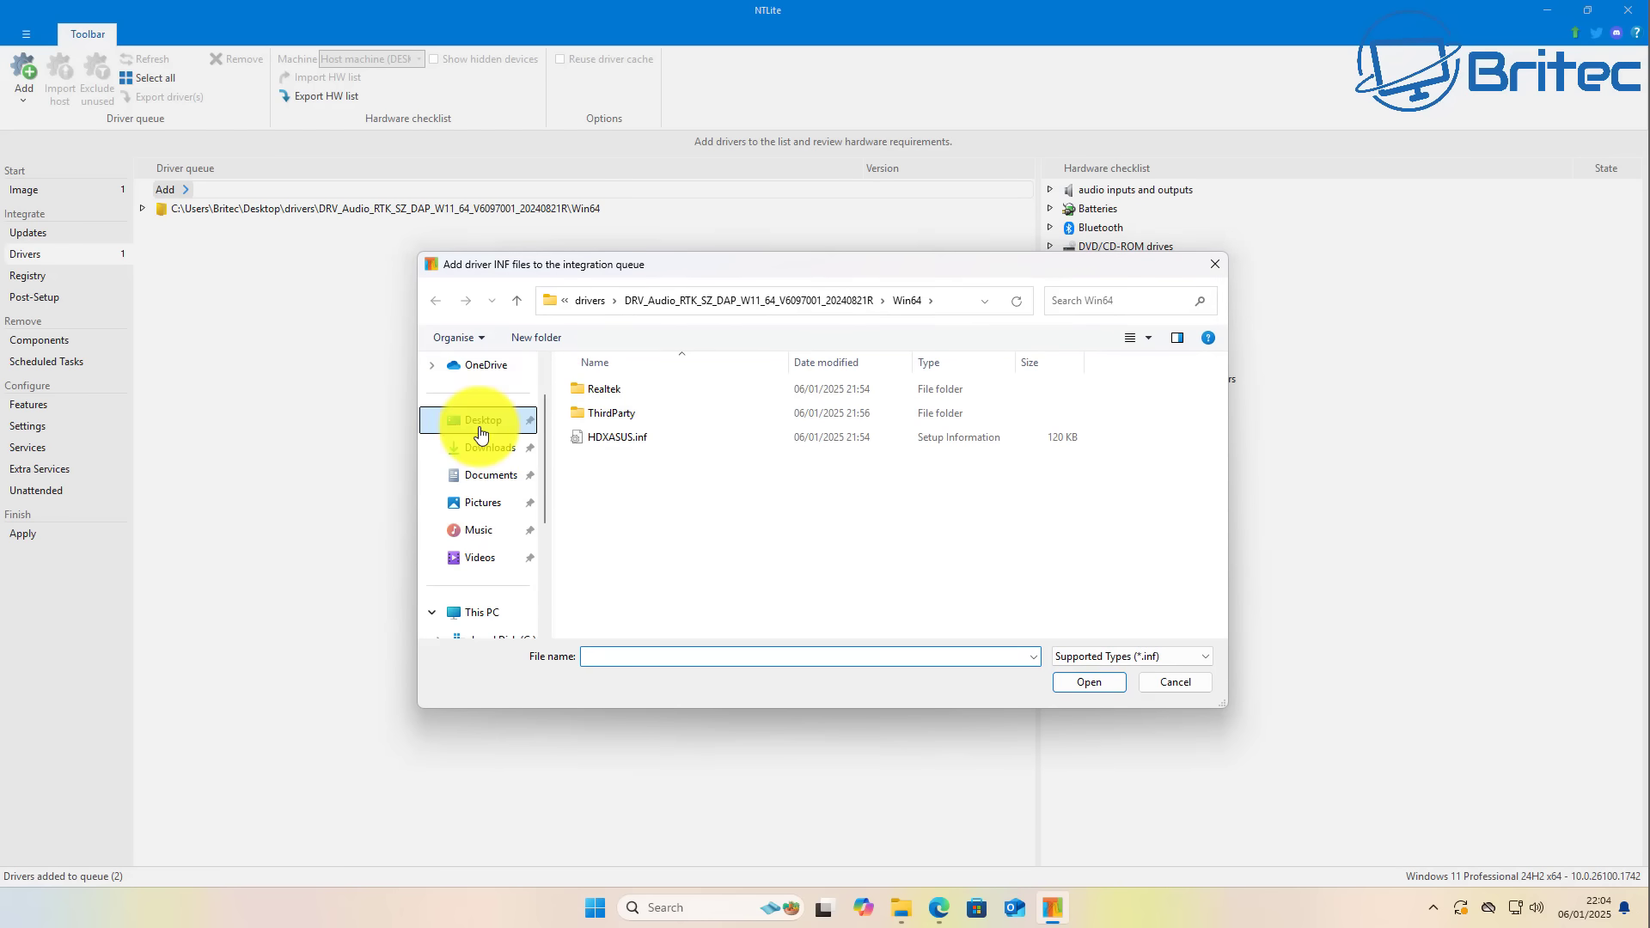
pyautogui.doubleClick(641, 391)
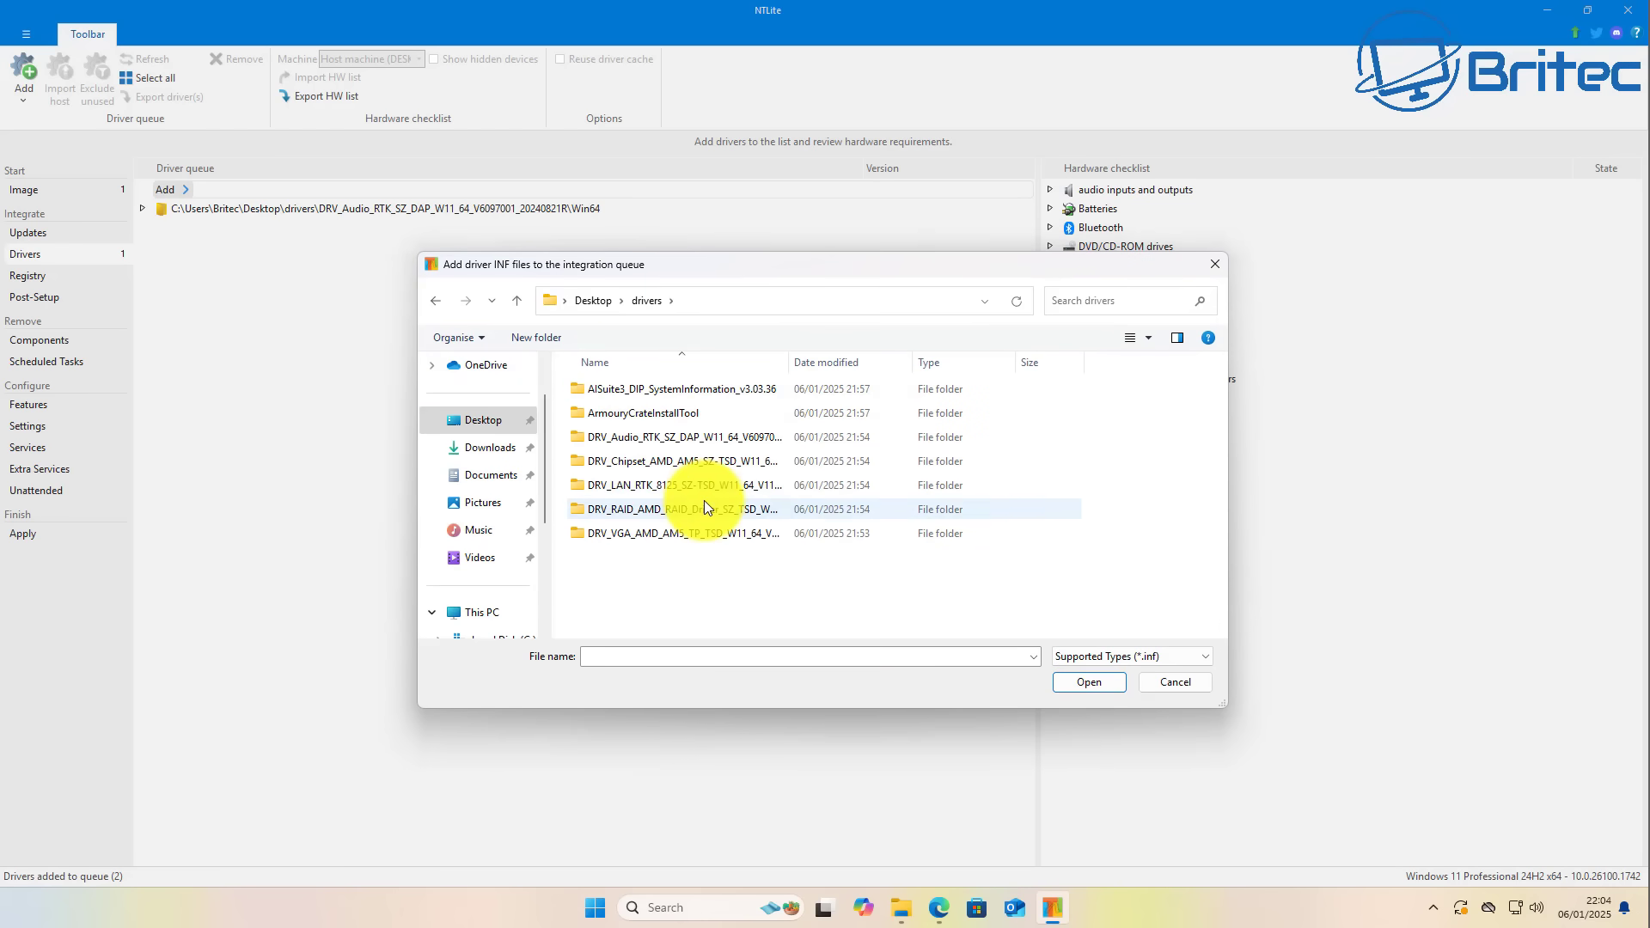
pyautogui.click(681, 461)
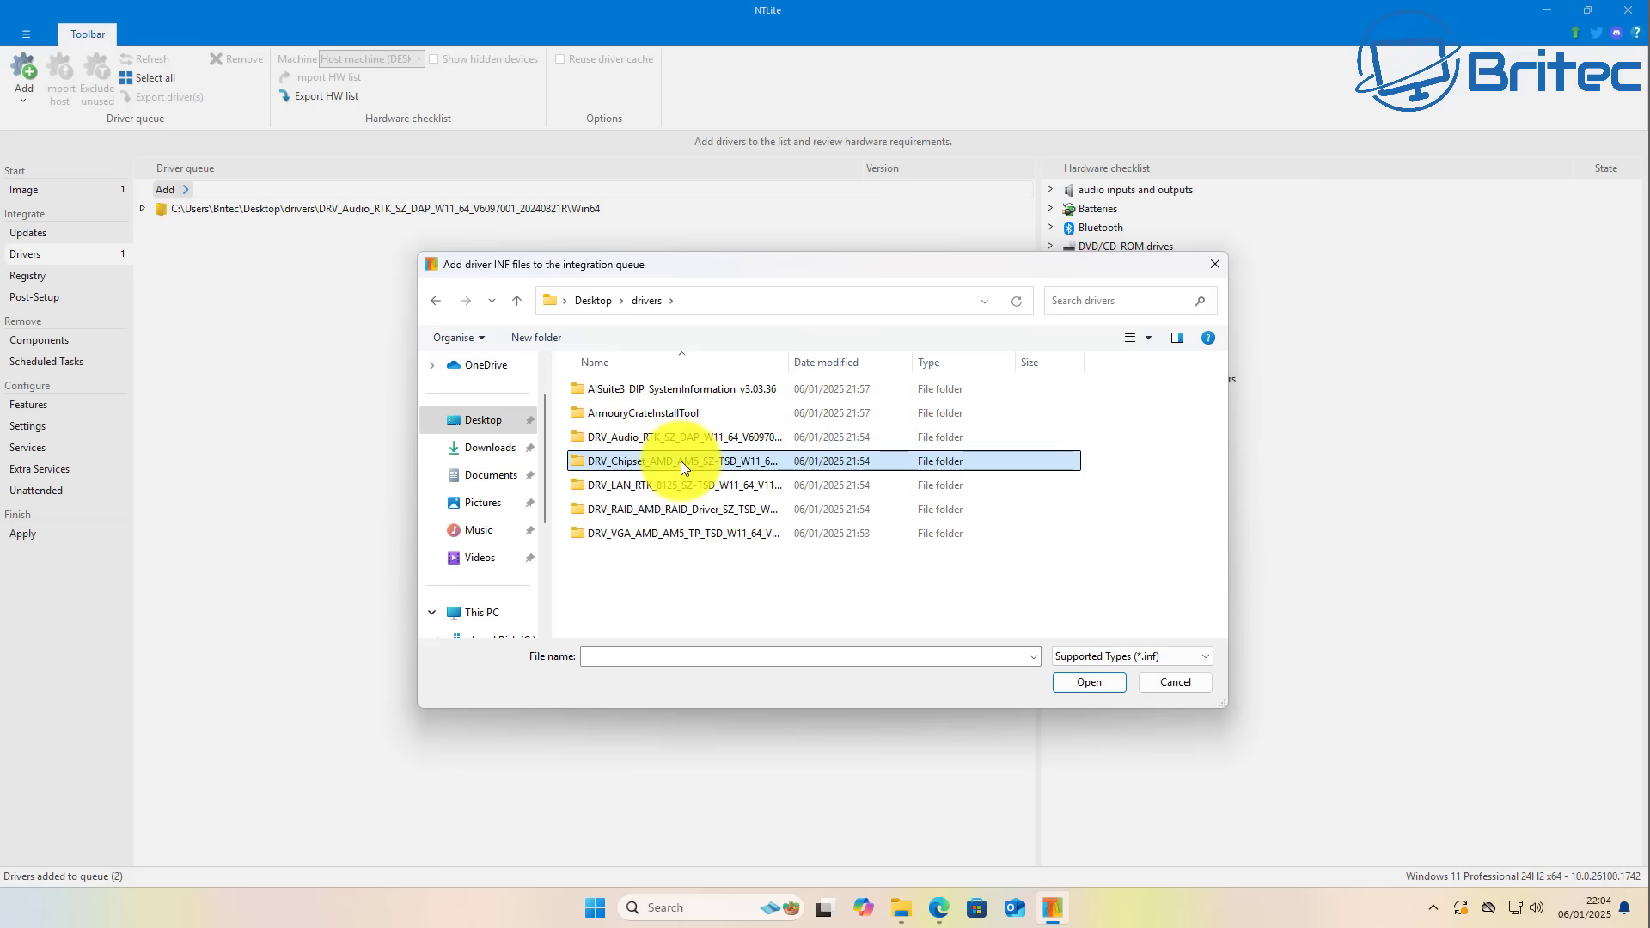
pyautogui.click(1090, 681)
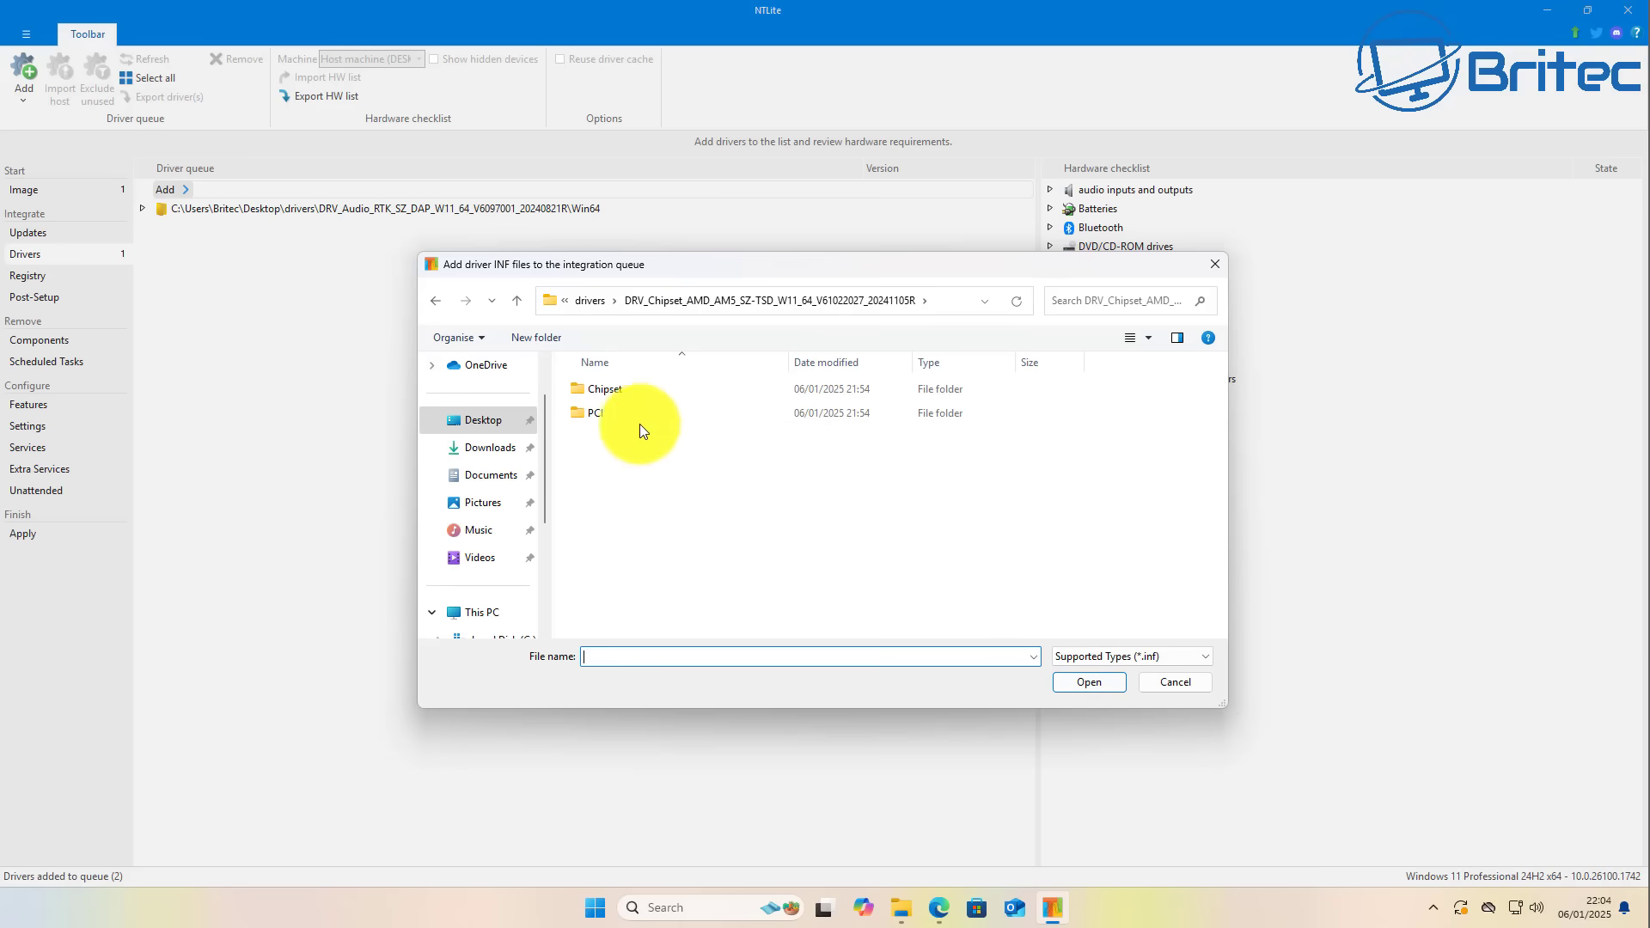
pyautogui.click(625, 396)
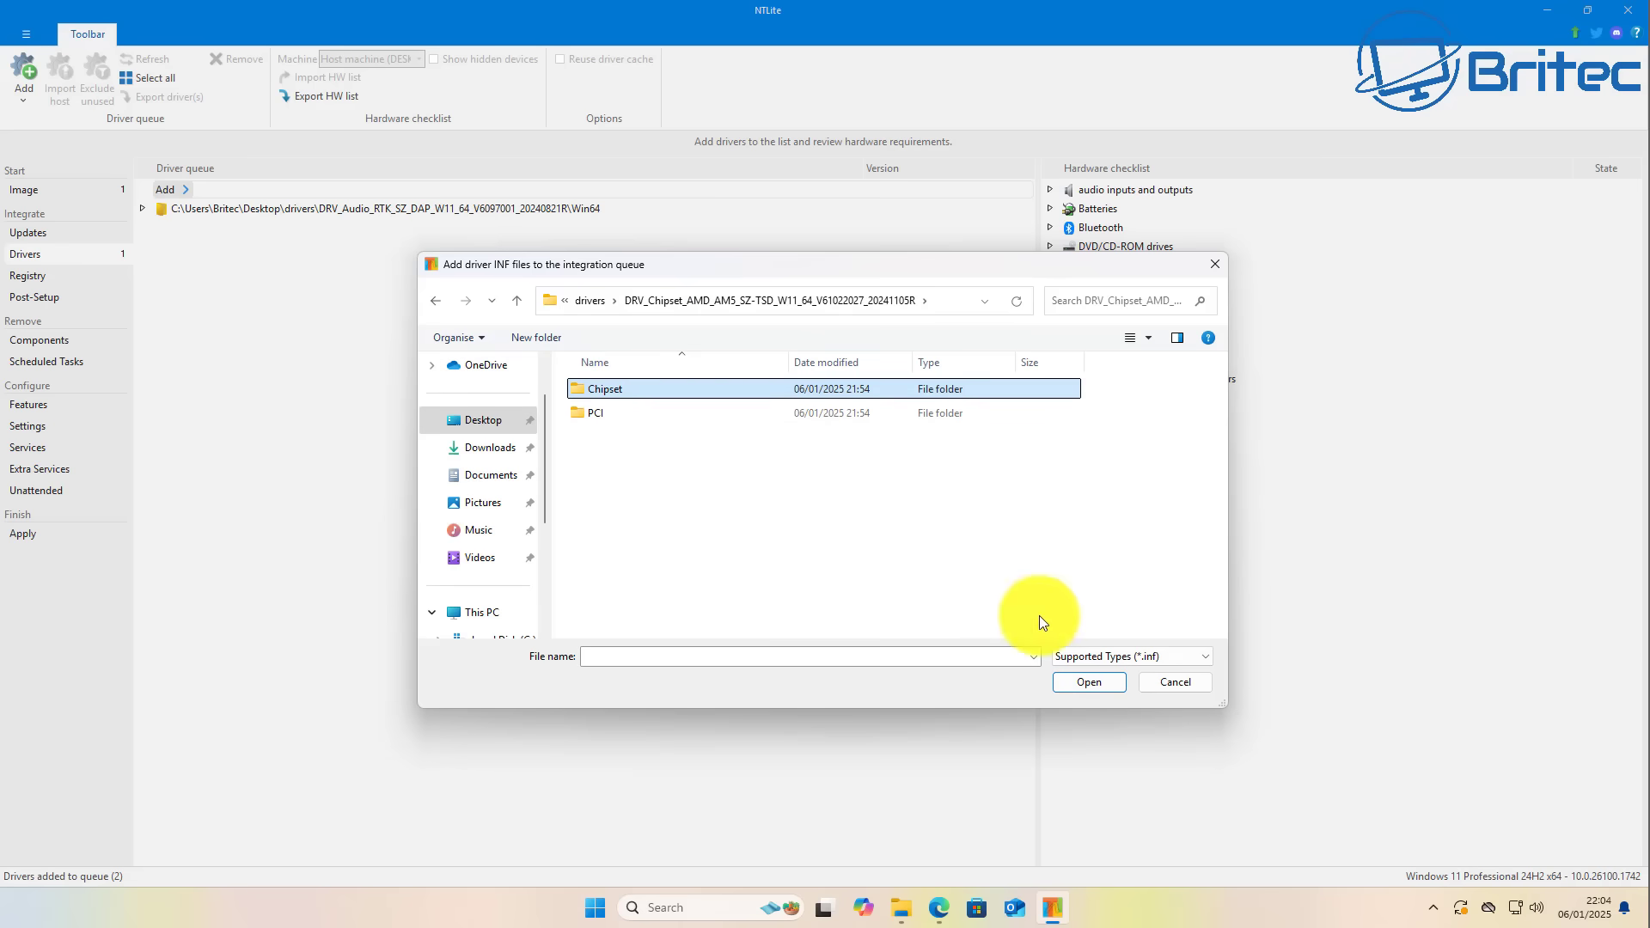
pyautogui.click(1083, 680)
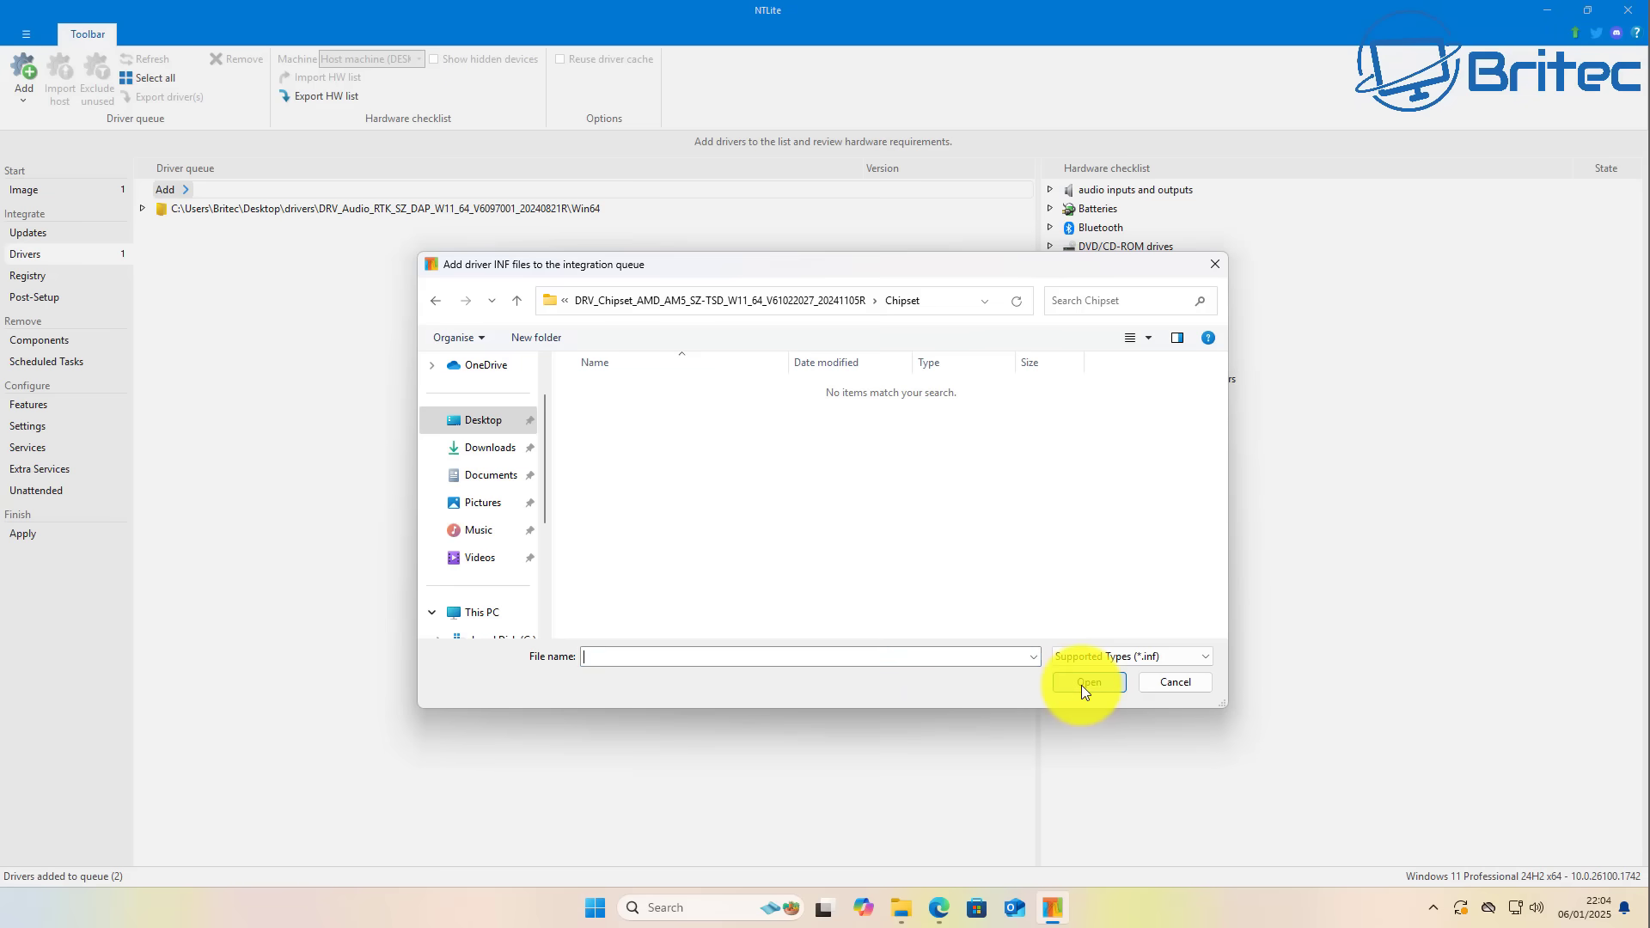
# - Queue AMDInterface.inf from PCI\INTERFACE\Interface_Driver\W11x64, then cancel a second file picker
pyautogui.click(765, 302)
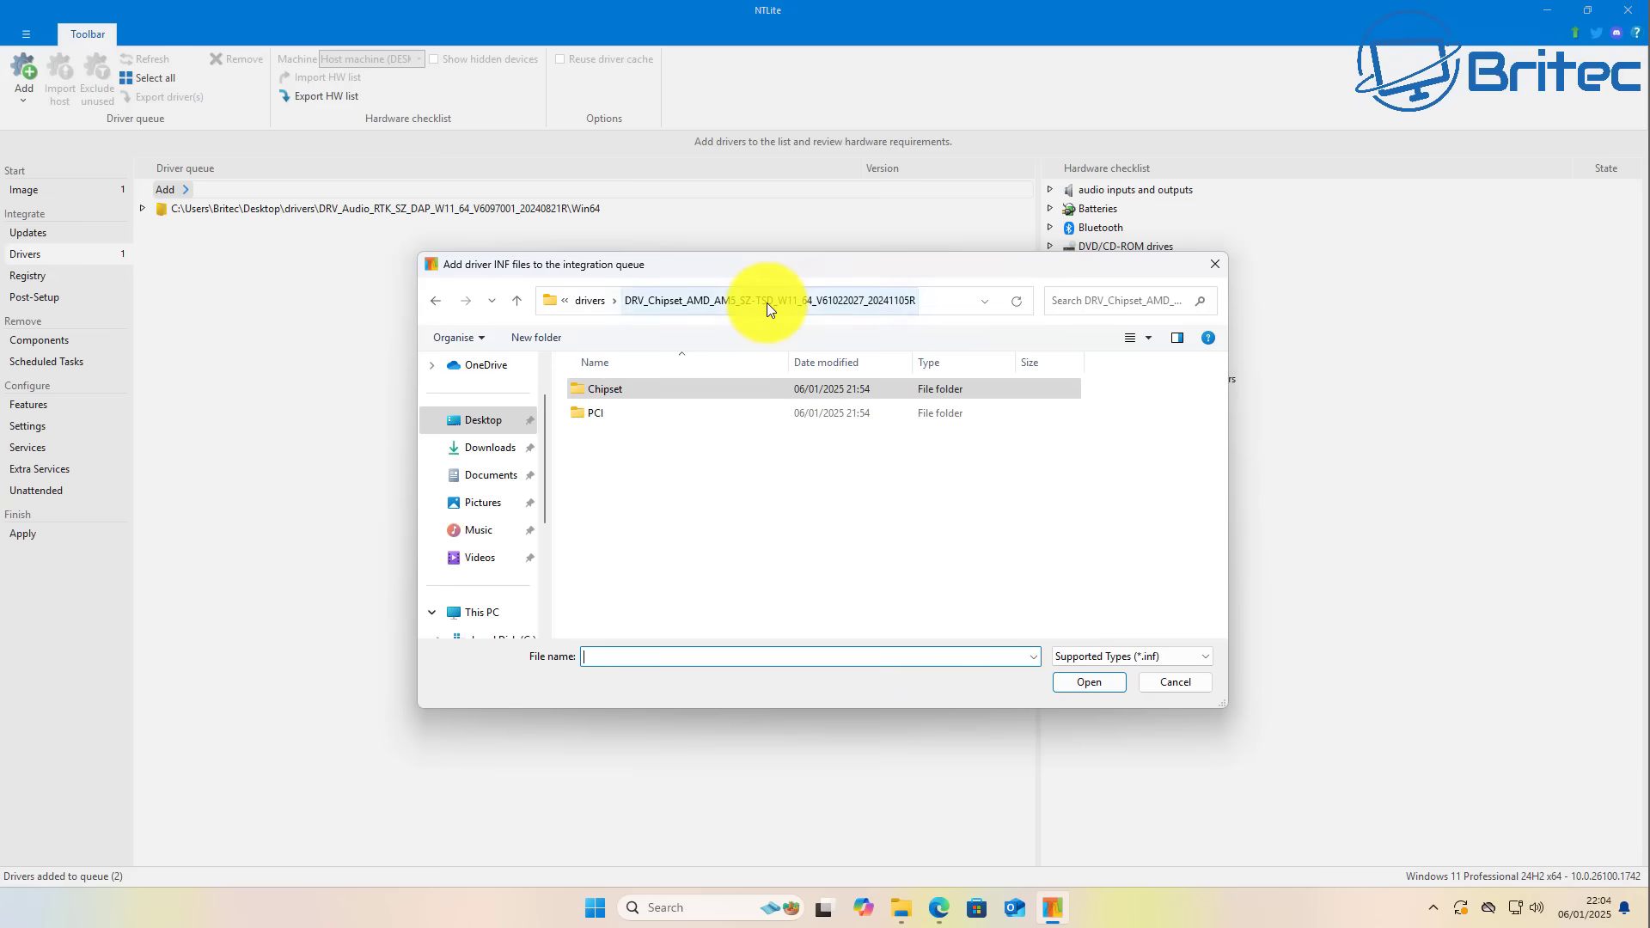
pyautogui.doubleClick(596, 413)
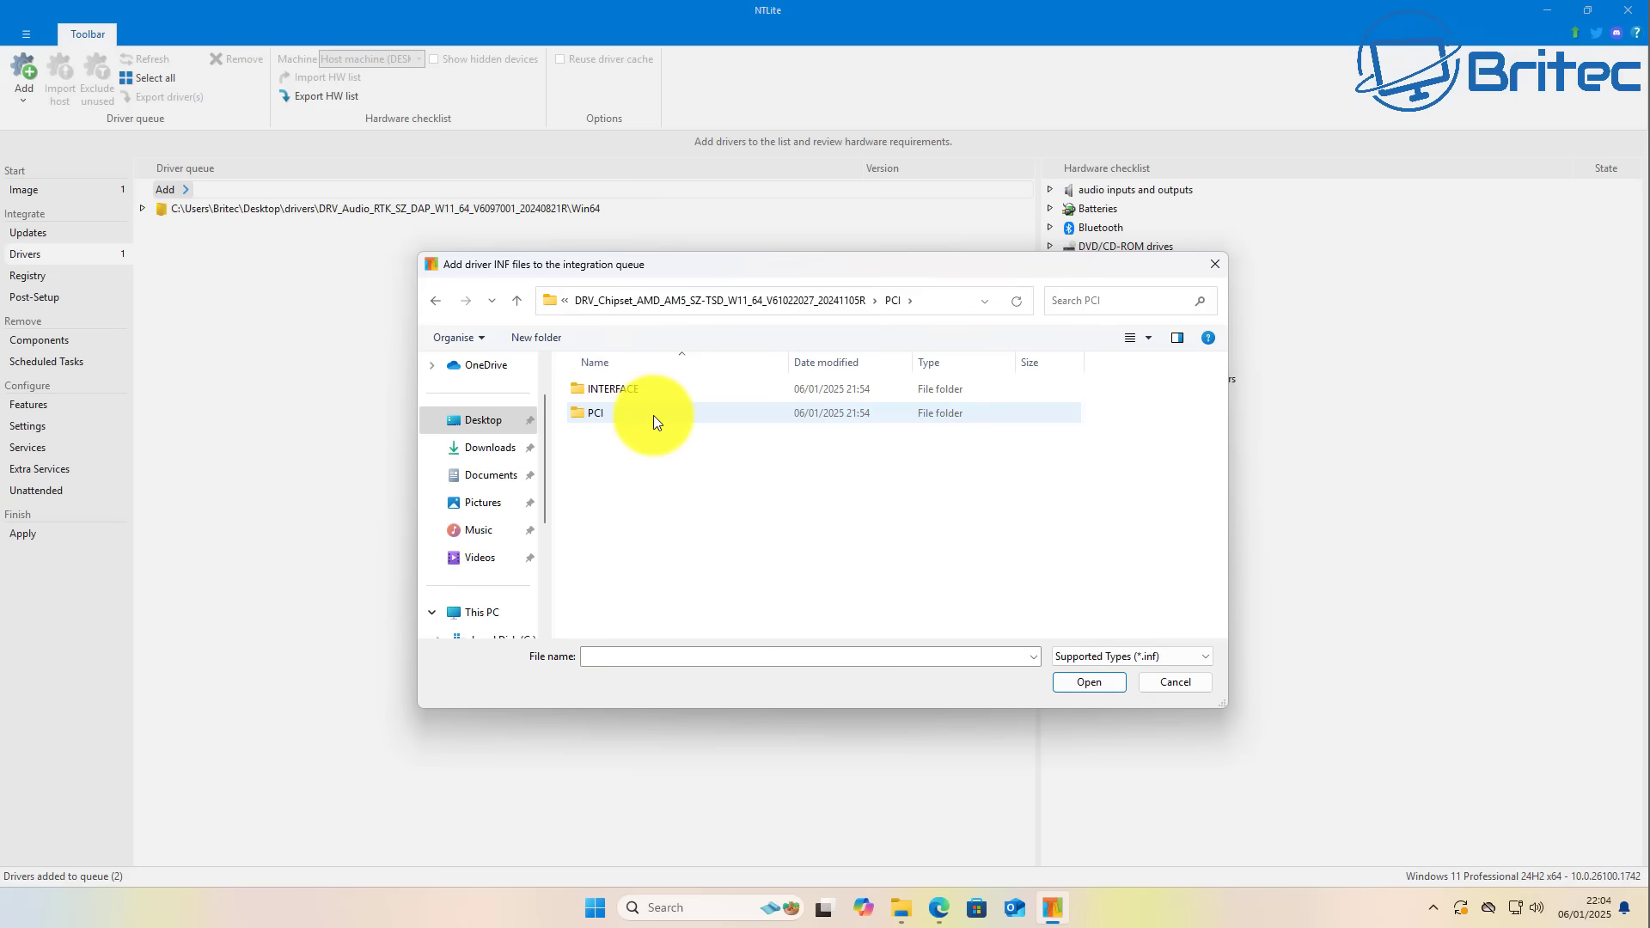
pyautogui.doubleClick(621, 390)
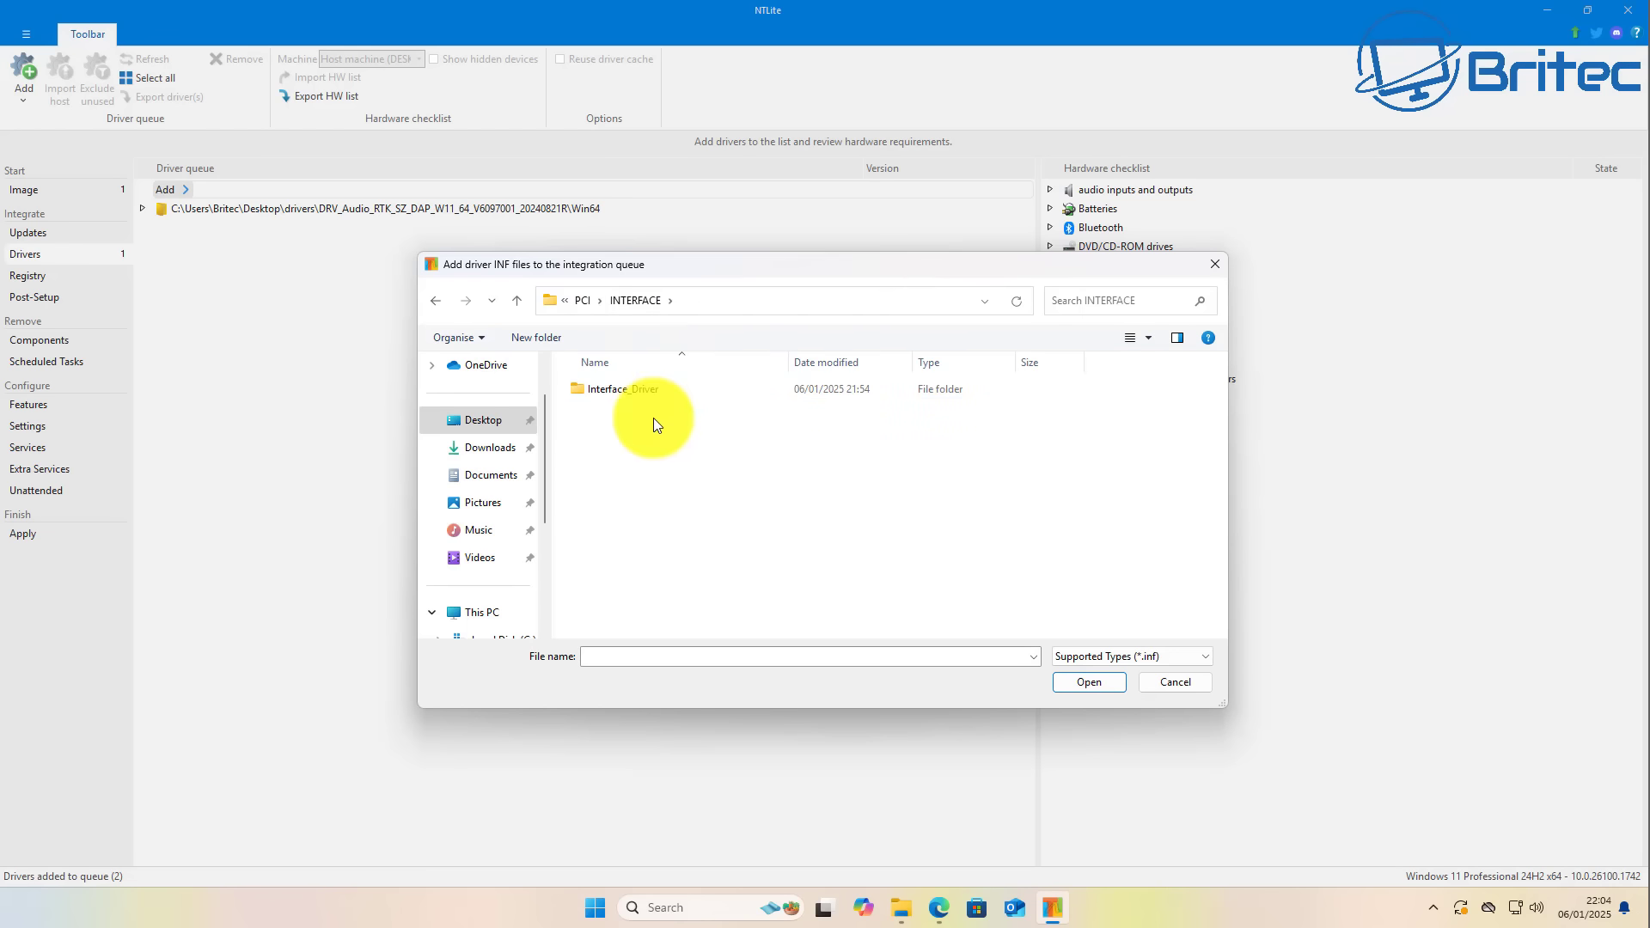
pyautogui.doubleClick(652, 397)
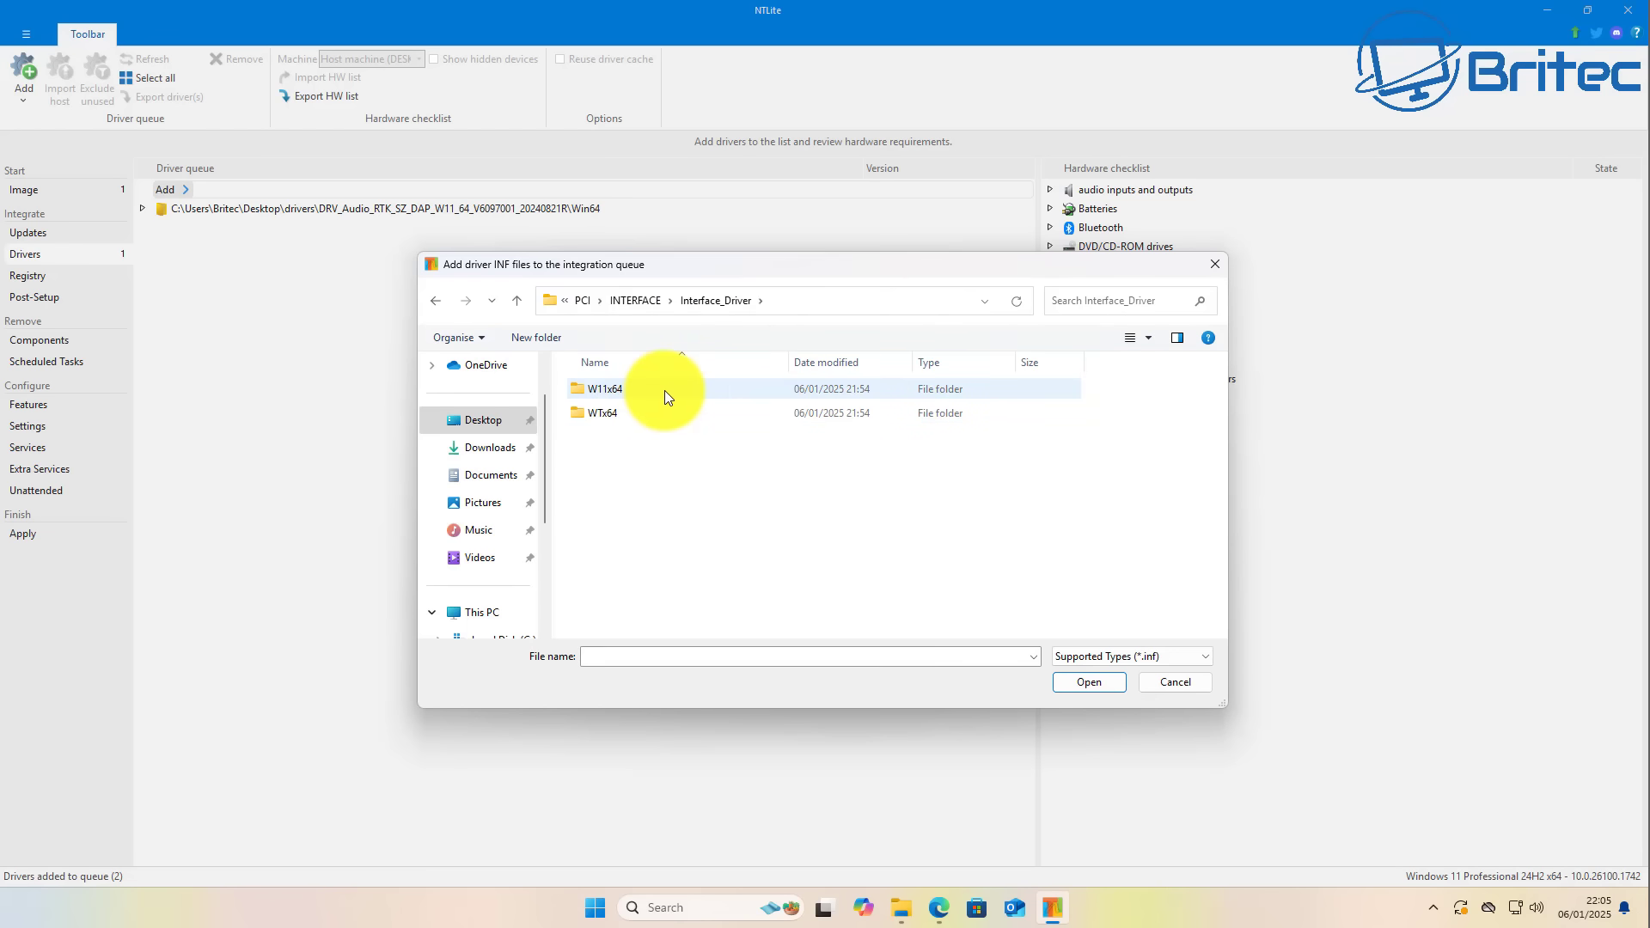
pyautogui.doubleClick(665, 391)
pyautogui.click(653, 398)
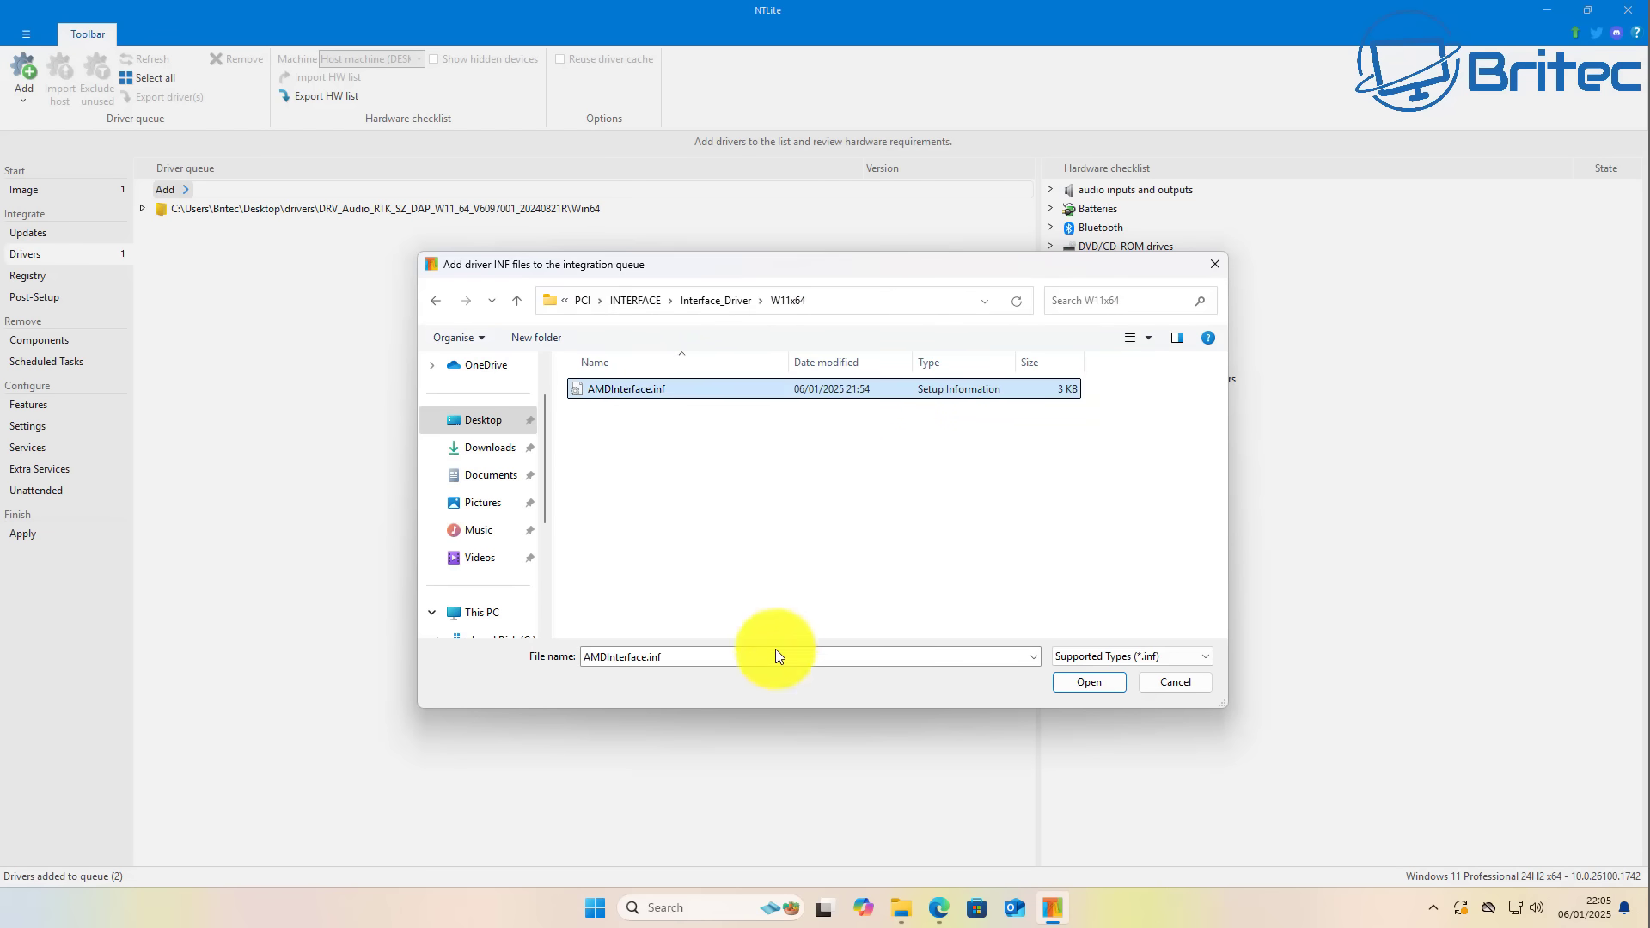
pyautogui.click(1082, 685)
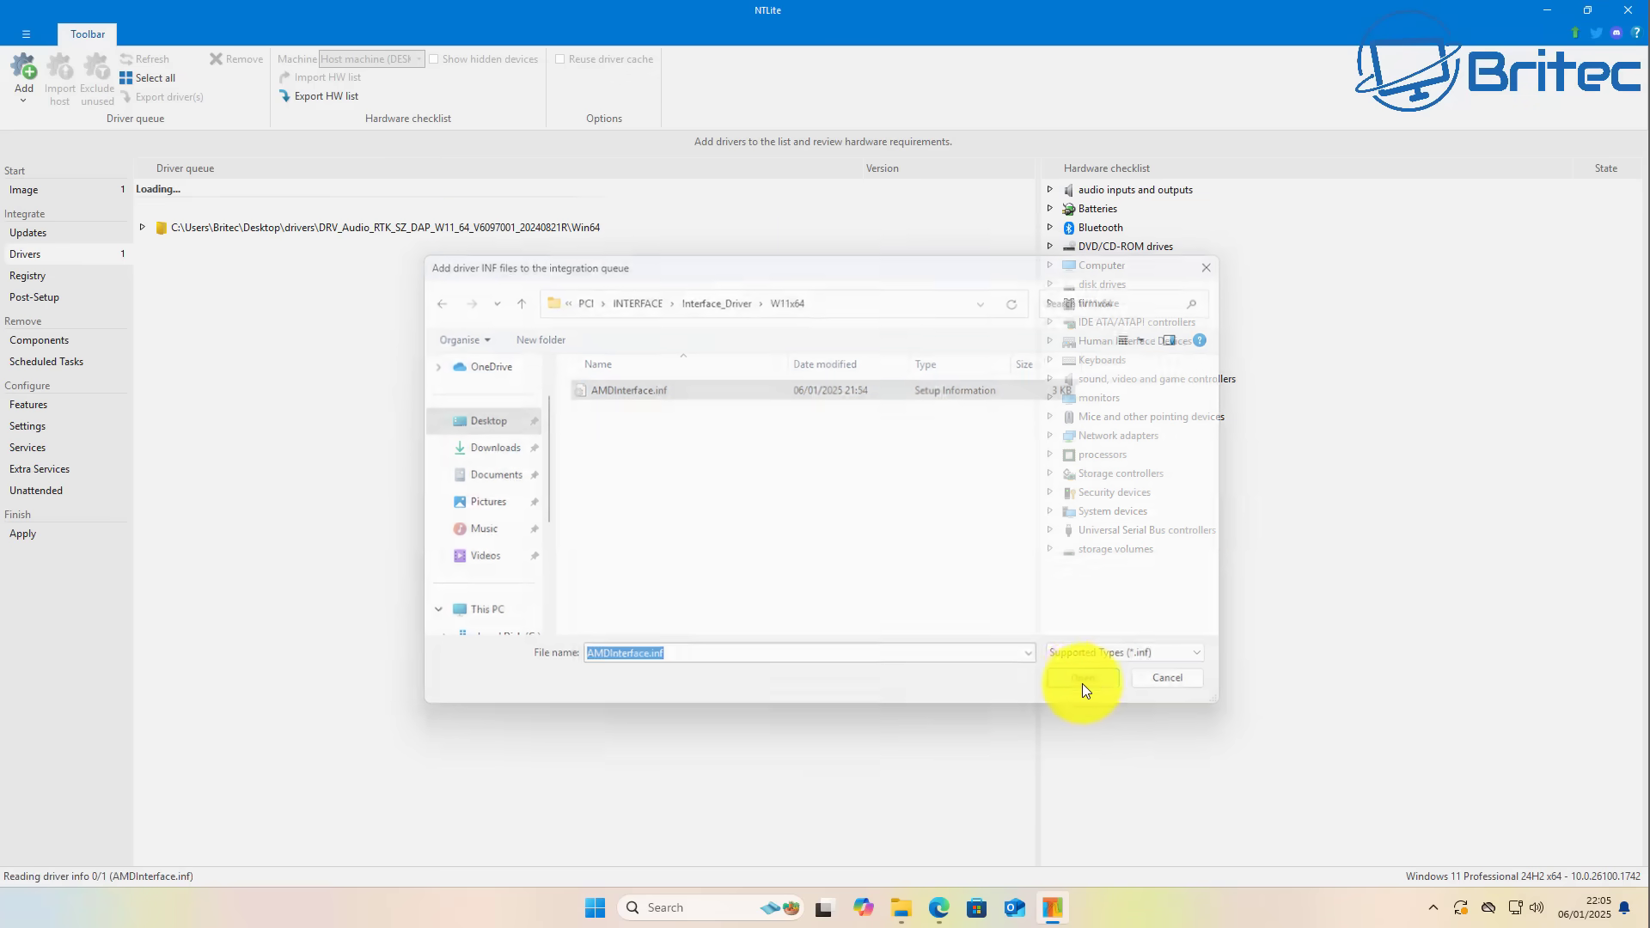
pyautogui.click(21, 79)
pyautogui.click(53, 118)
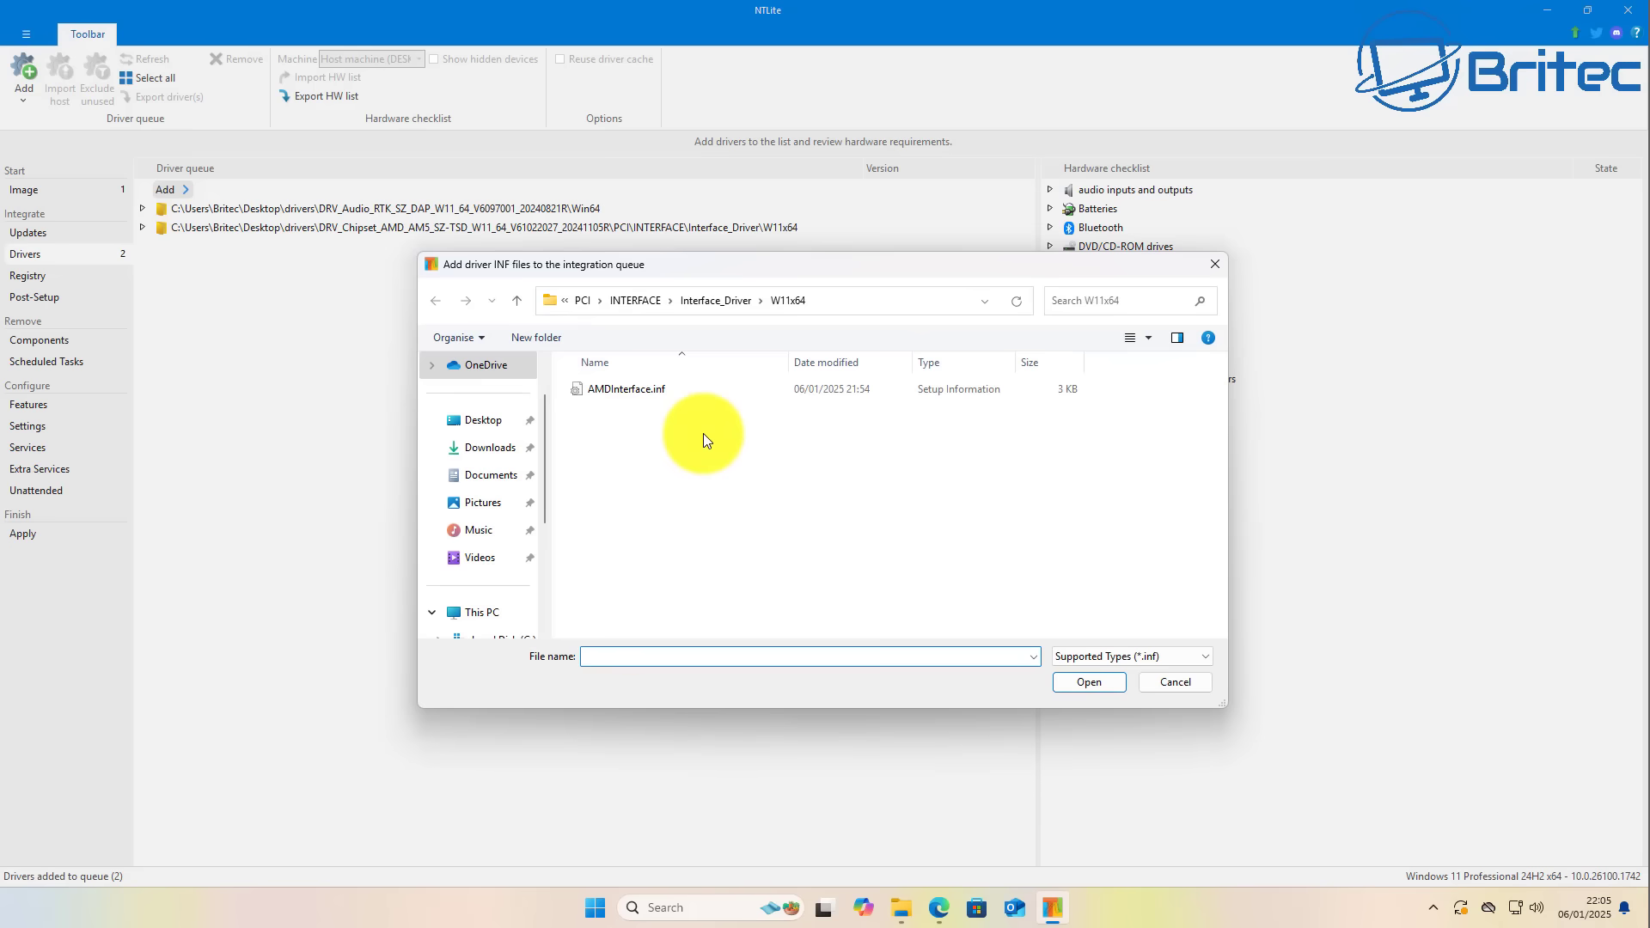
pyautogui.click(1175, 684)
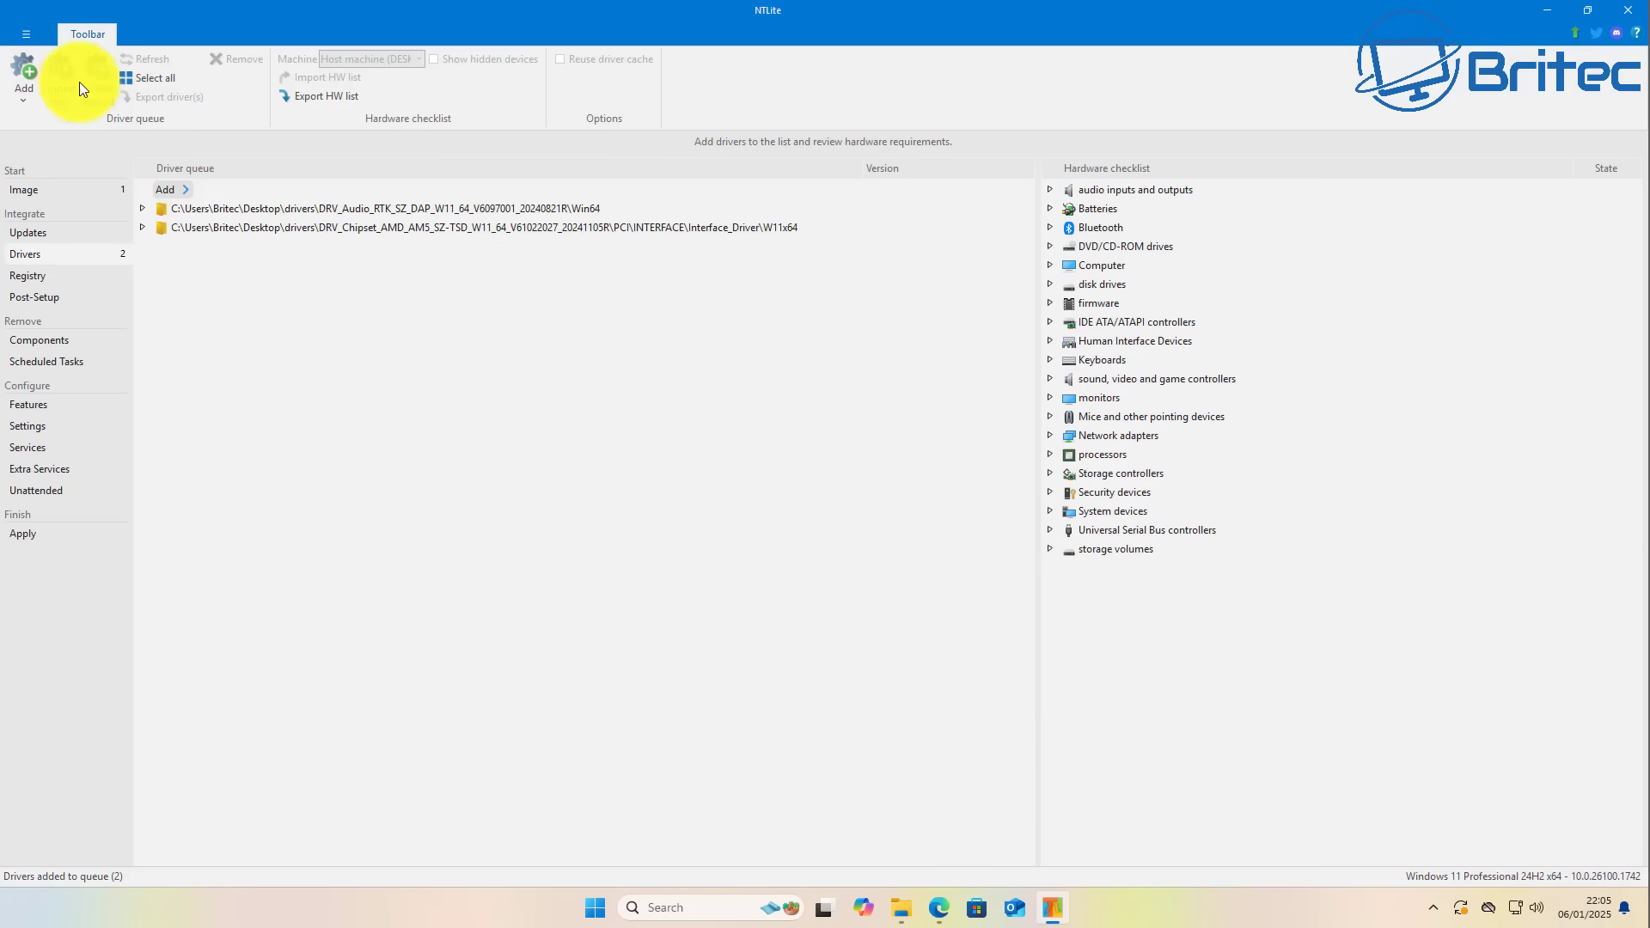
# - Add the entire Desktop drivers directory to the queue and dismiss the existing-items warnings
pyautogui.click(32, 70)
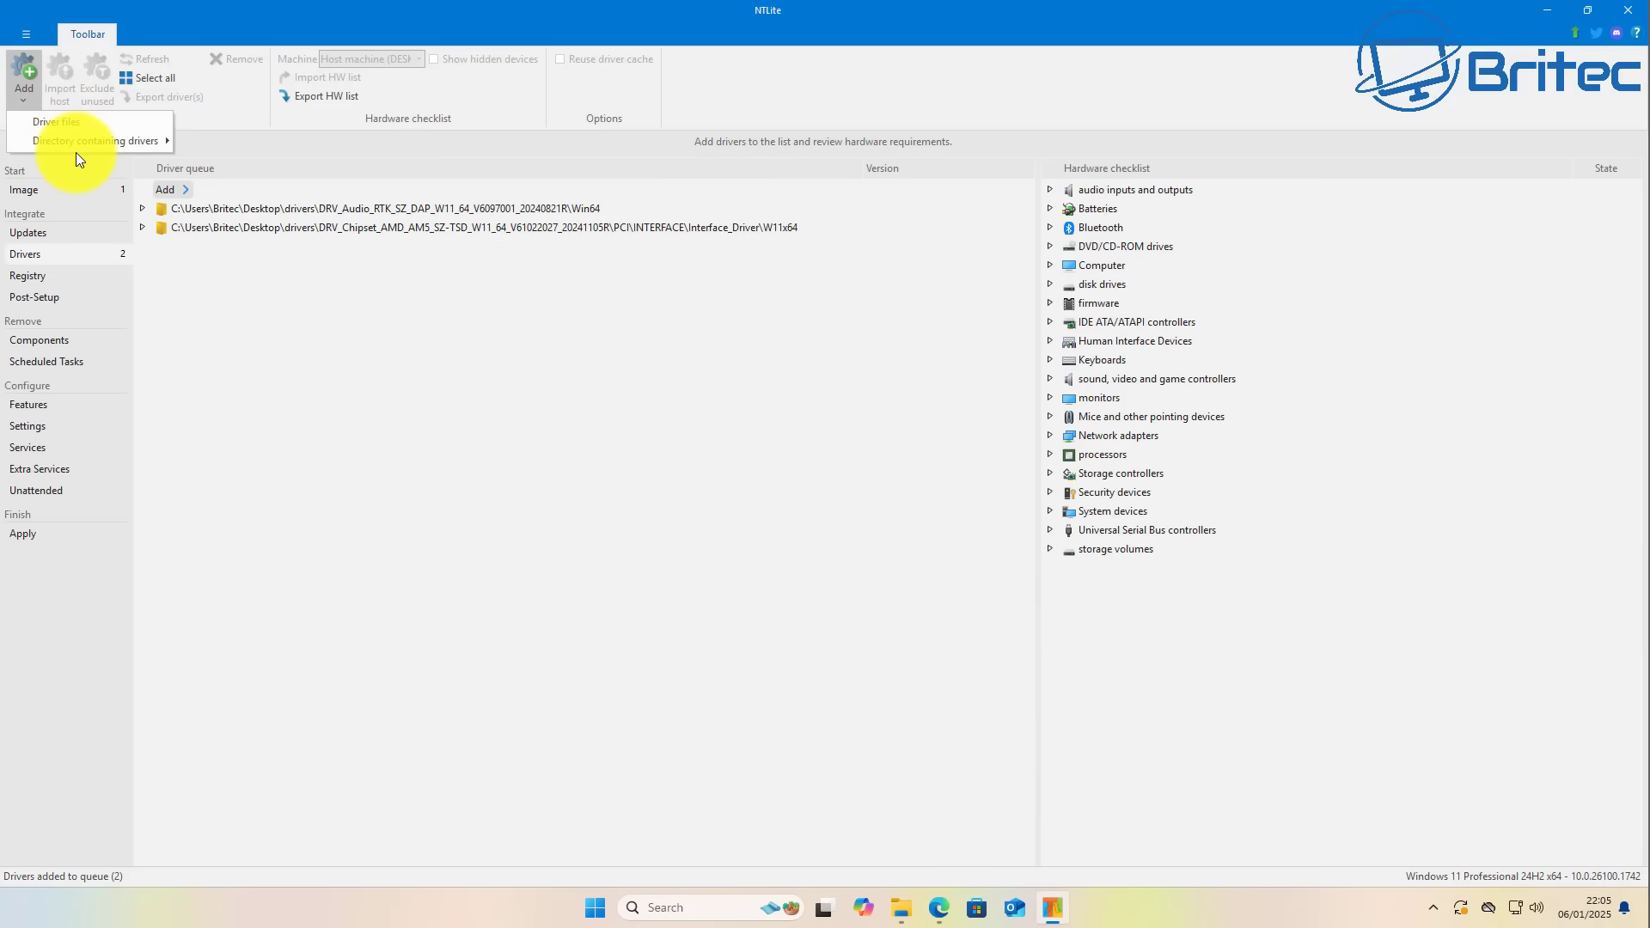
pyautogui.moveTo(81, 146)
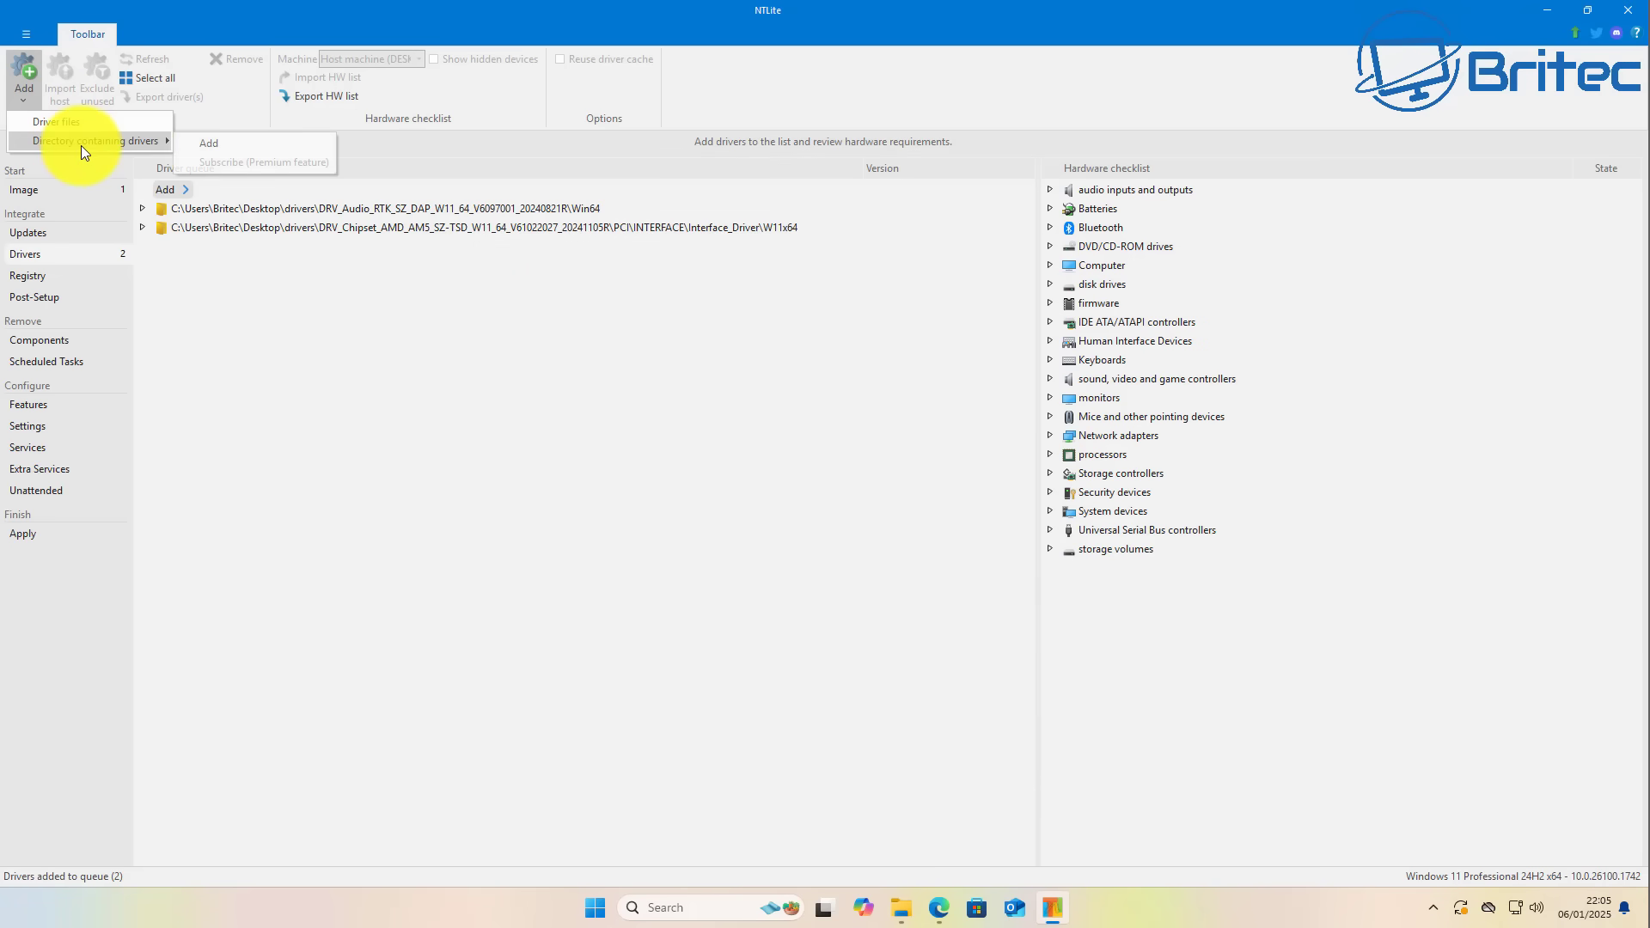
pyautogui.click(210, 144)
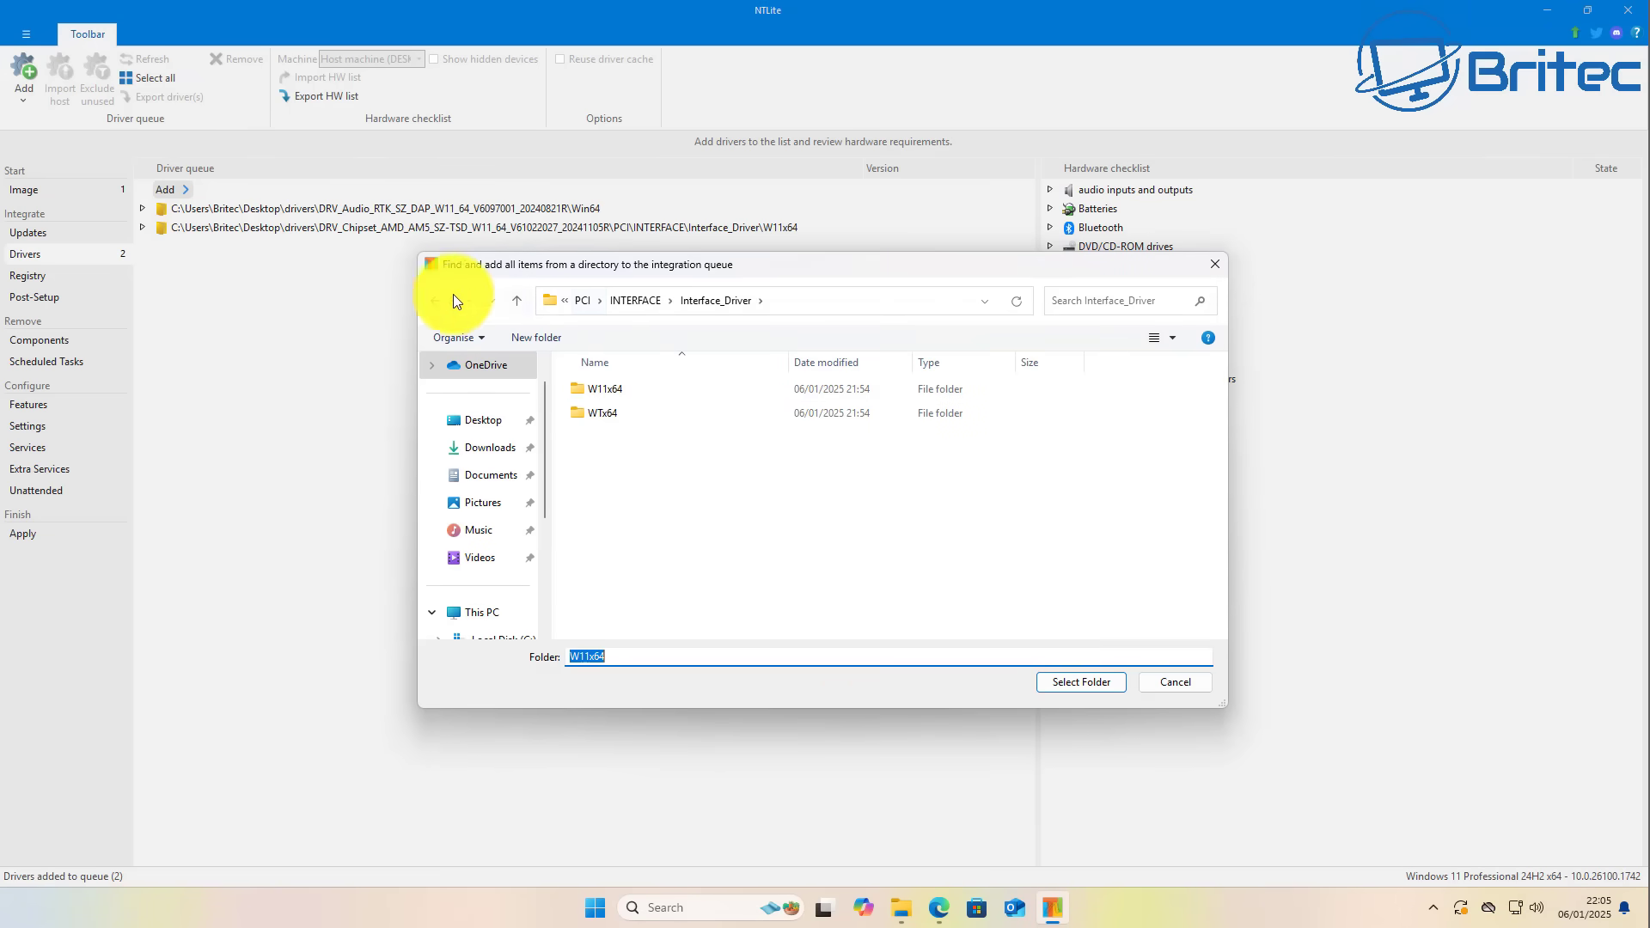
pyautogui.click(626, 301)
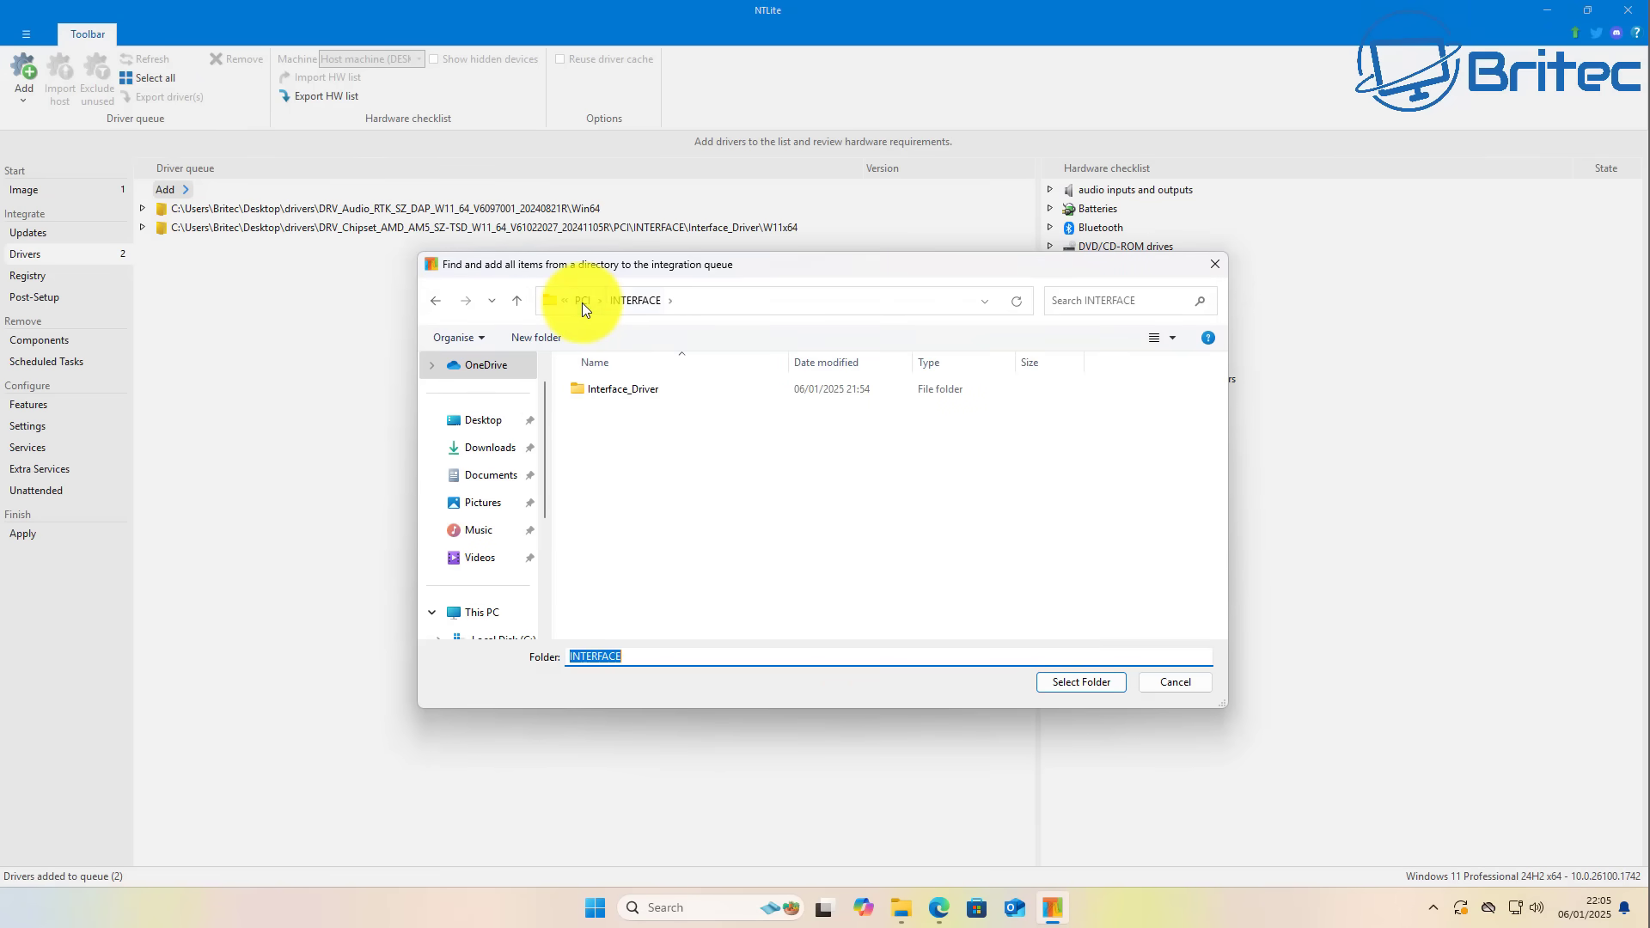
pyautogui.click(581, 302)
pyautogui.click(551, 302)
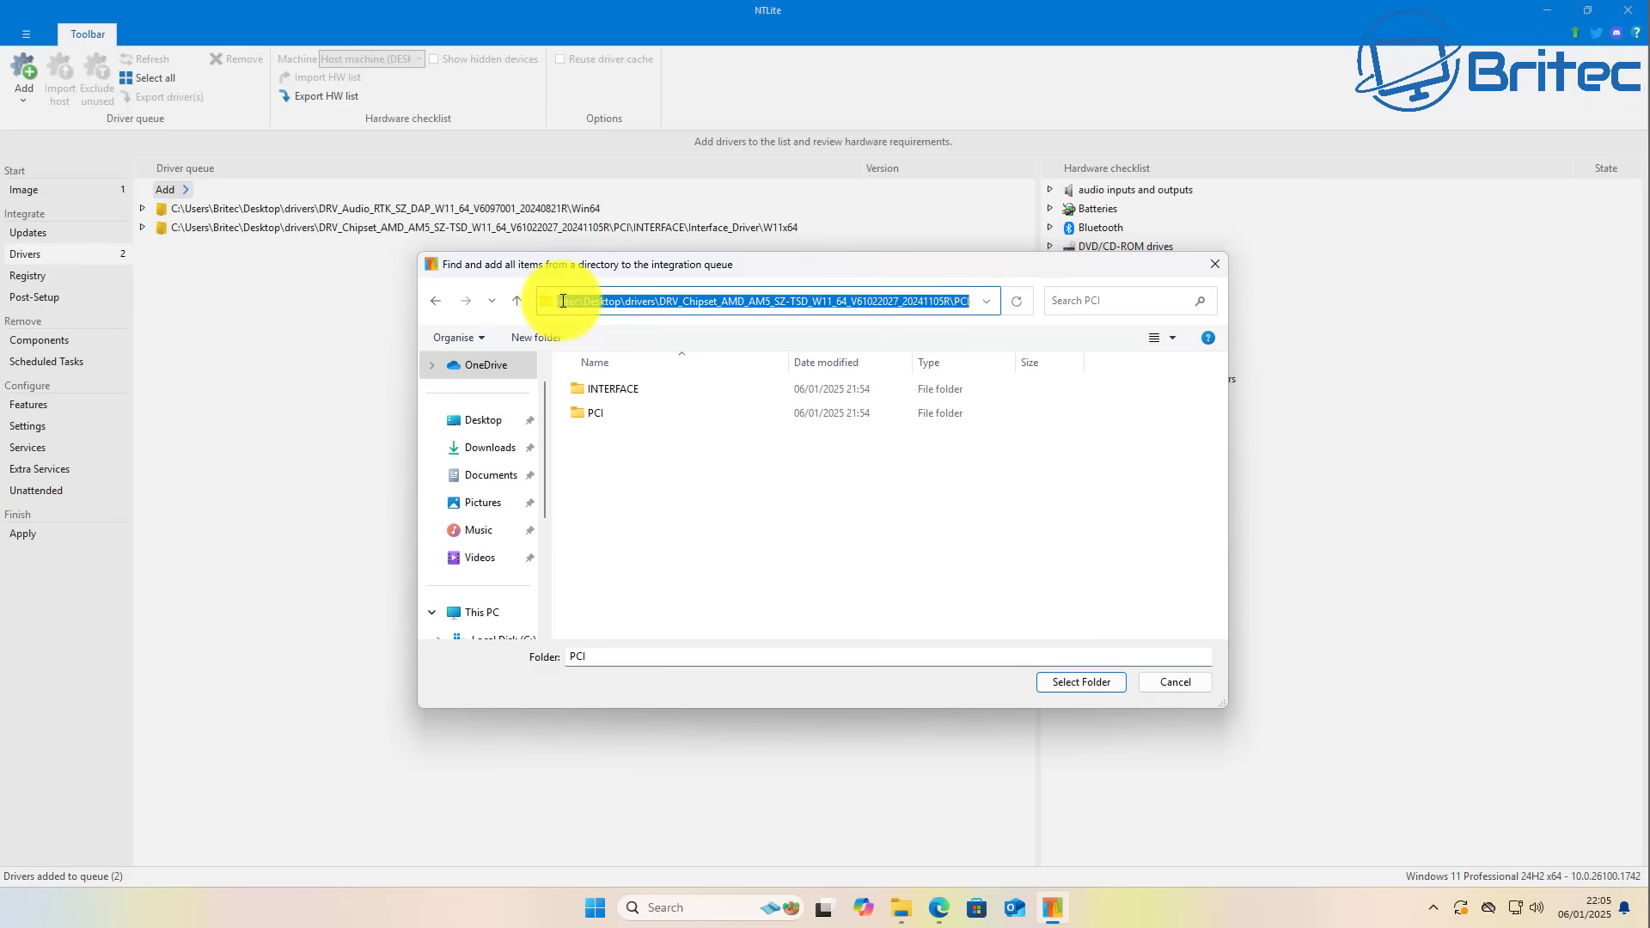
pyautogui.click(581, 301)
pyautogui.click(734, 415)
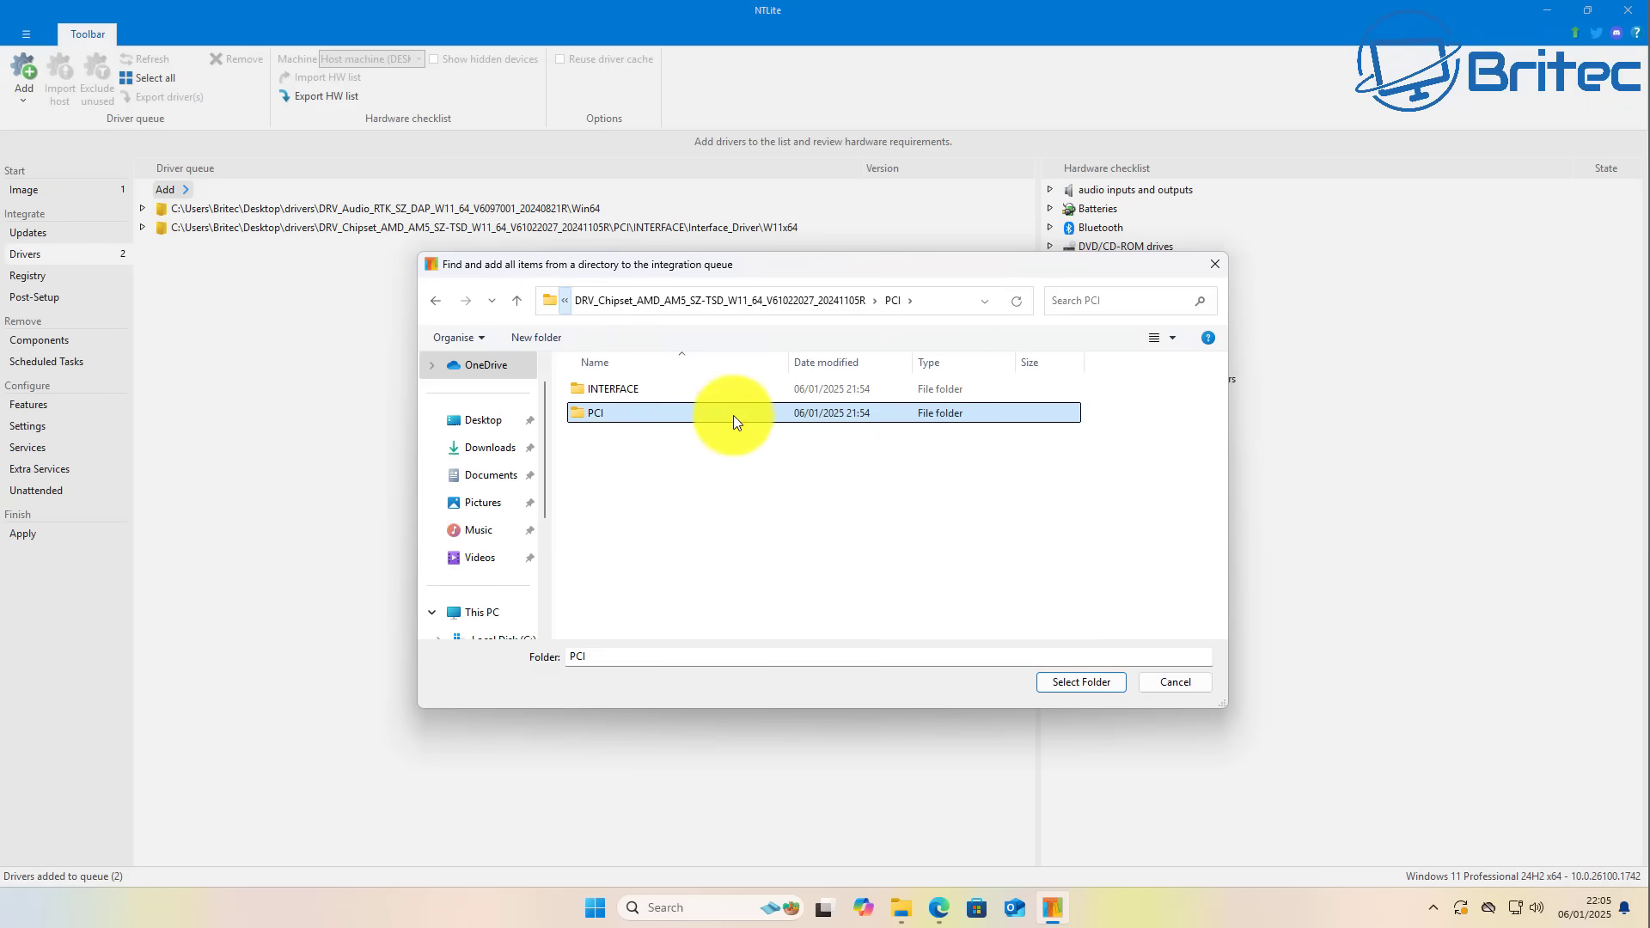
pyautogui.click(563, 303)
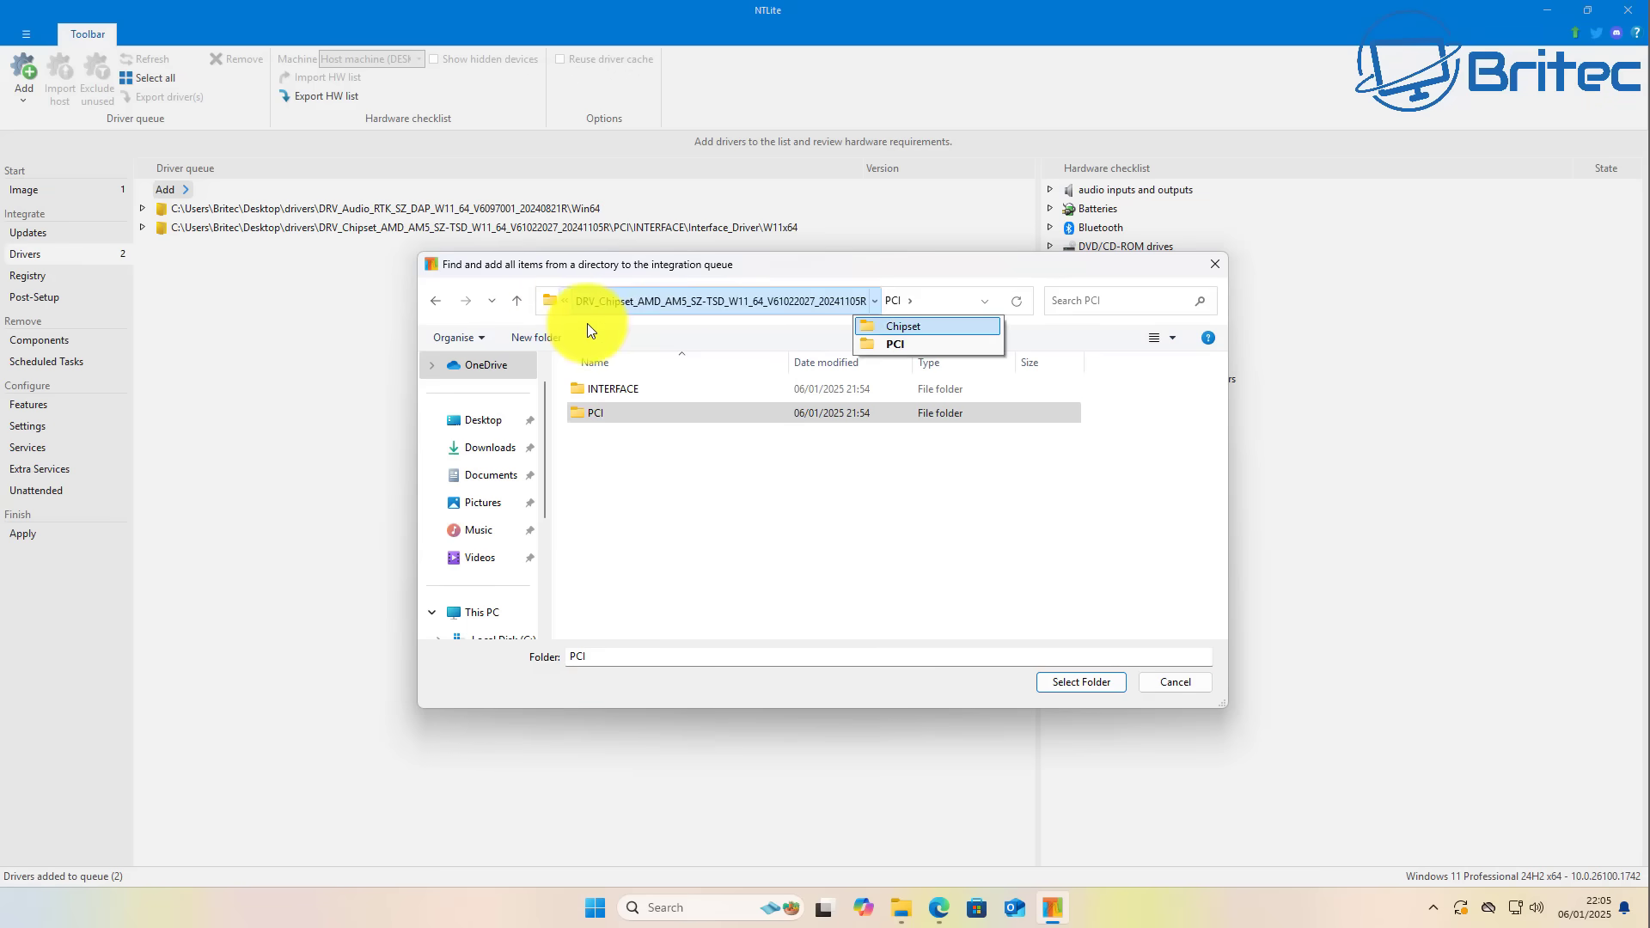
pyautogui.click(572, 328)
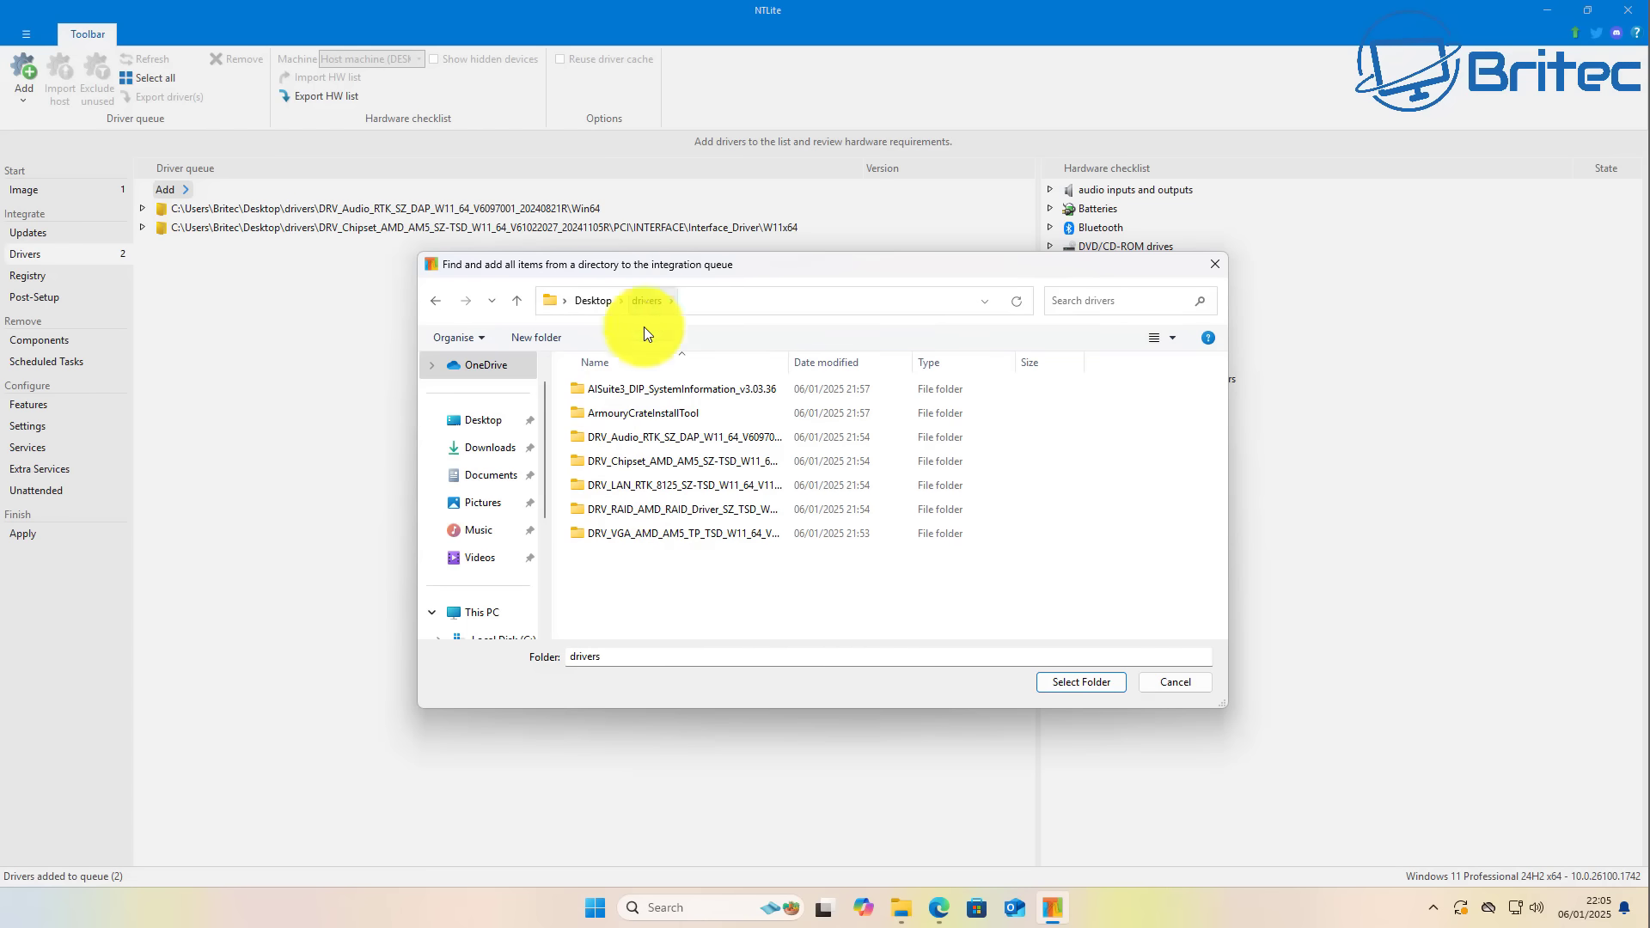
pyautogui.click(1086, 681)
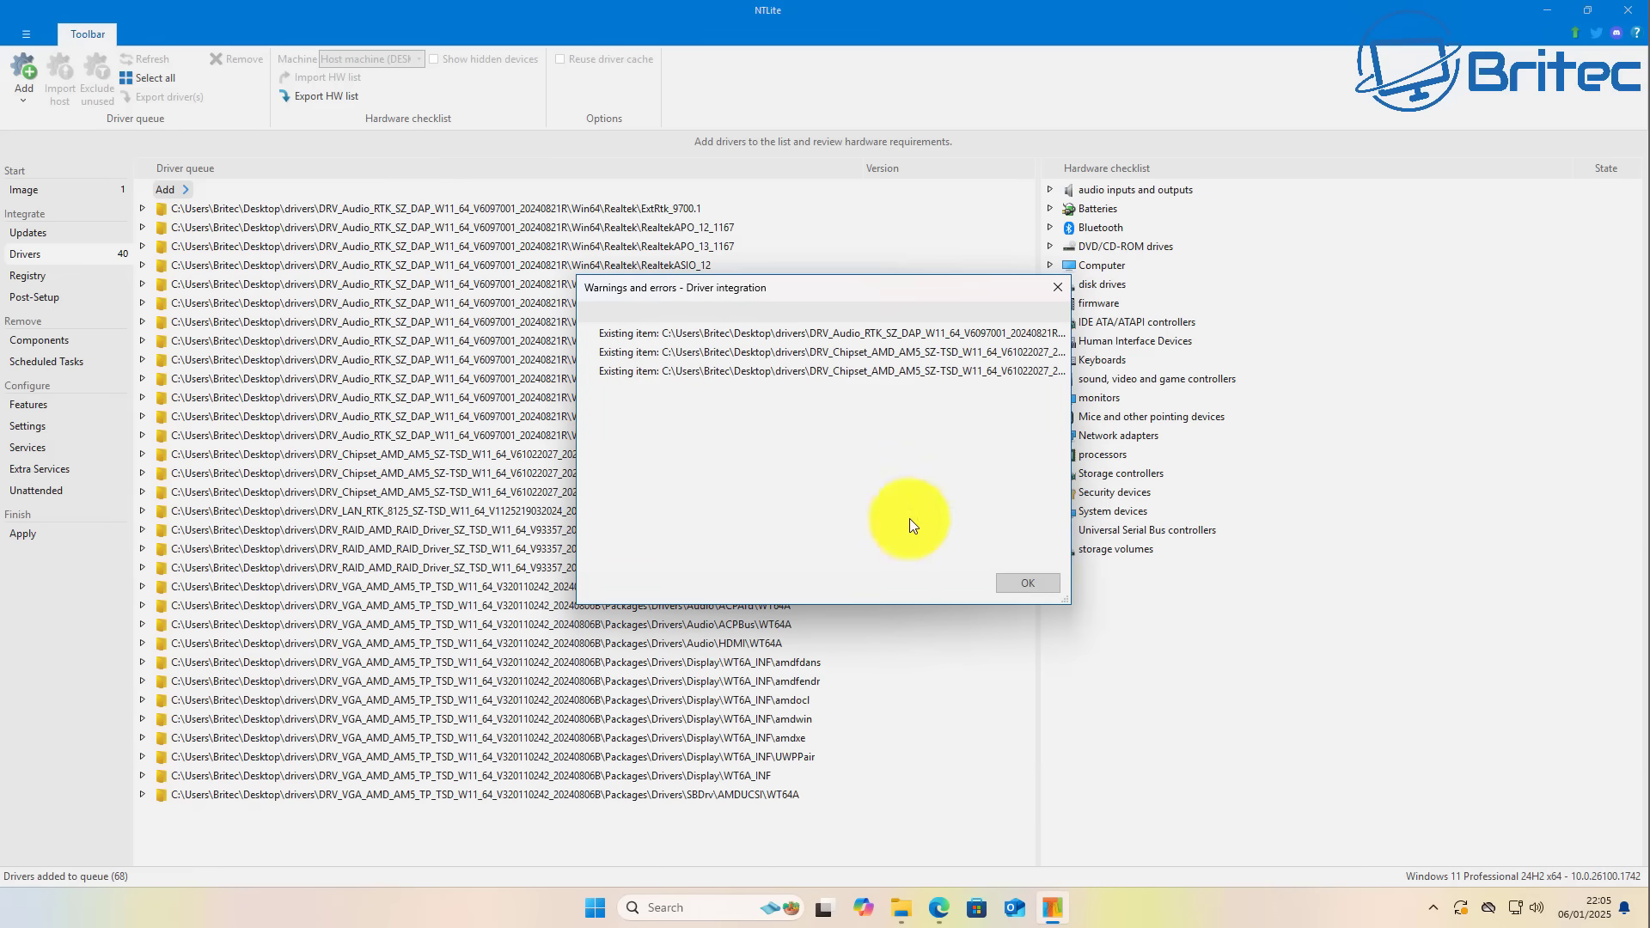
pyautogui.click(1023, 586)
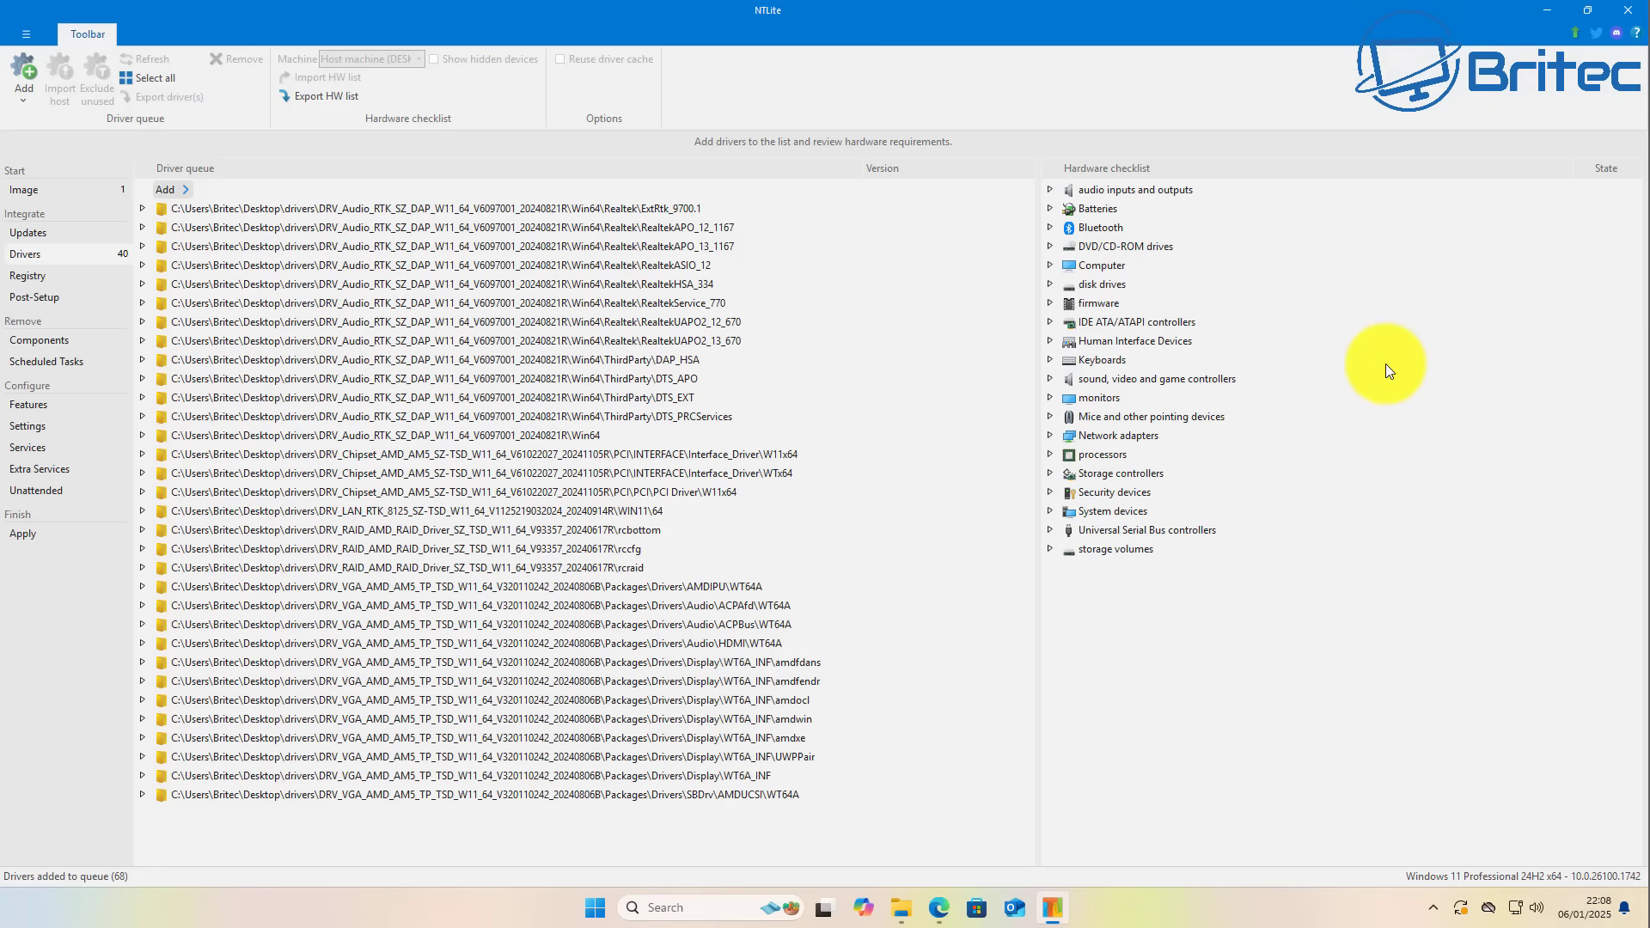
# - Pass through the Updates page to reach the Components removal page
pyautogui.click(40, 236)
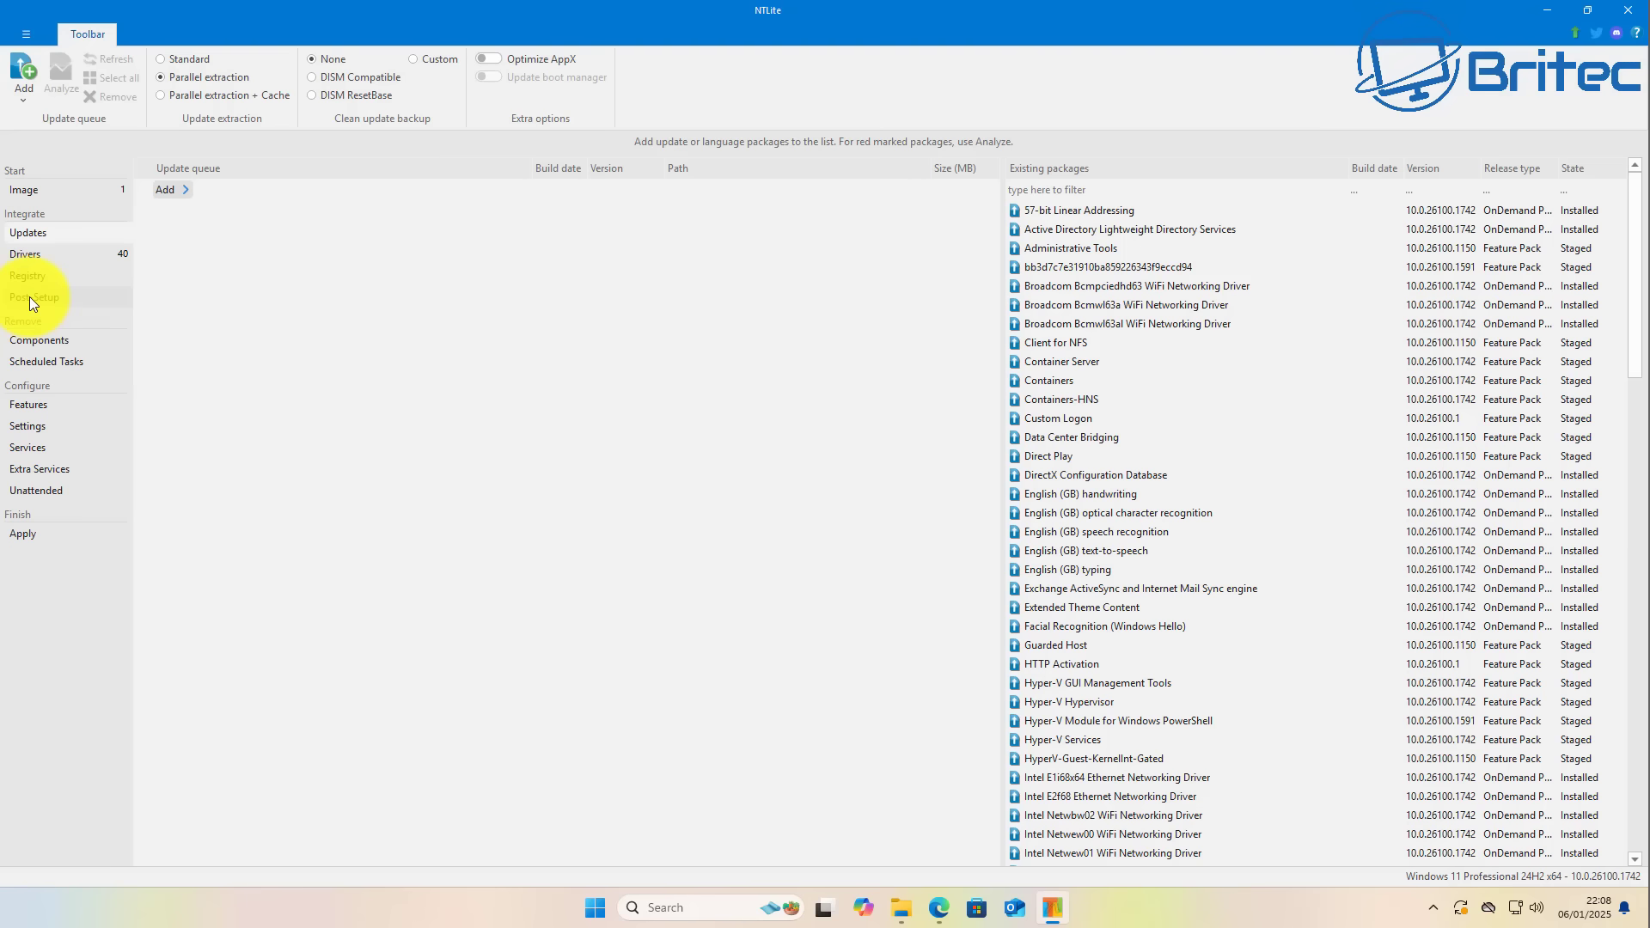
pyautogui.click(35, 341)
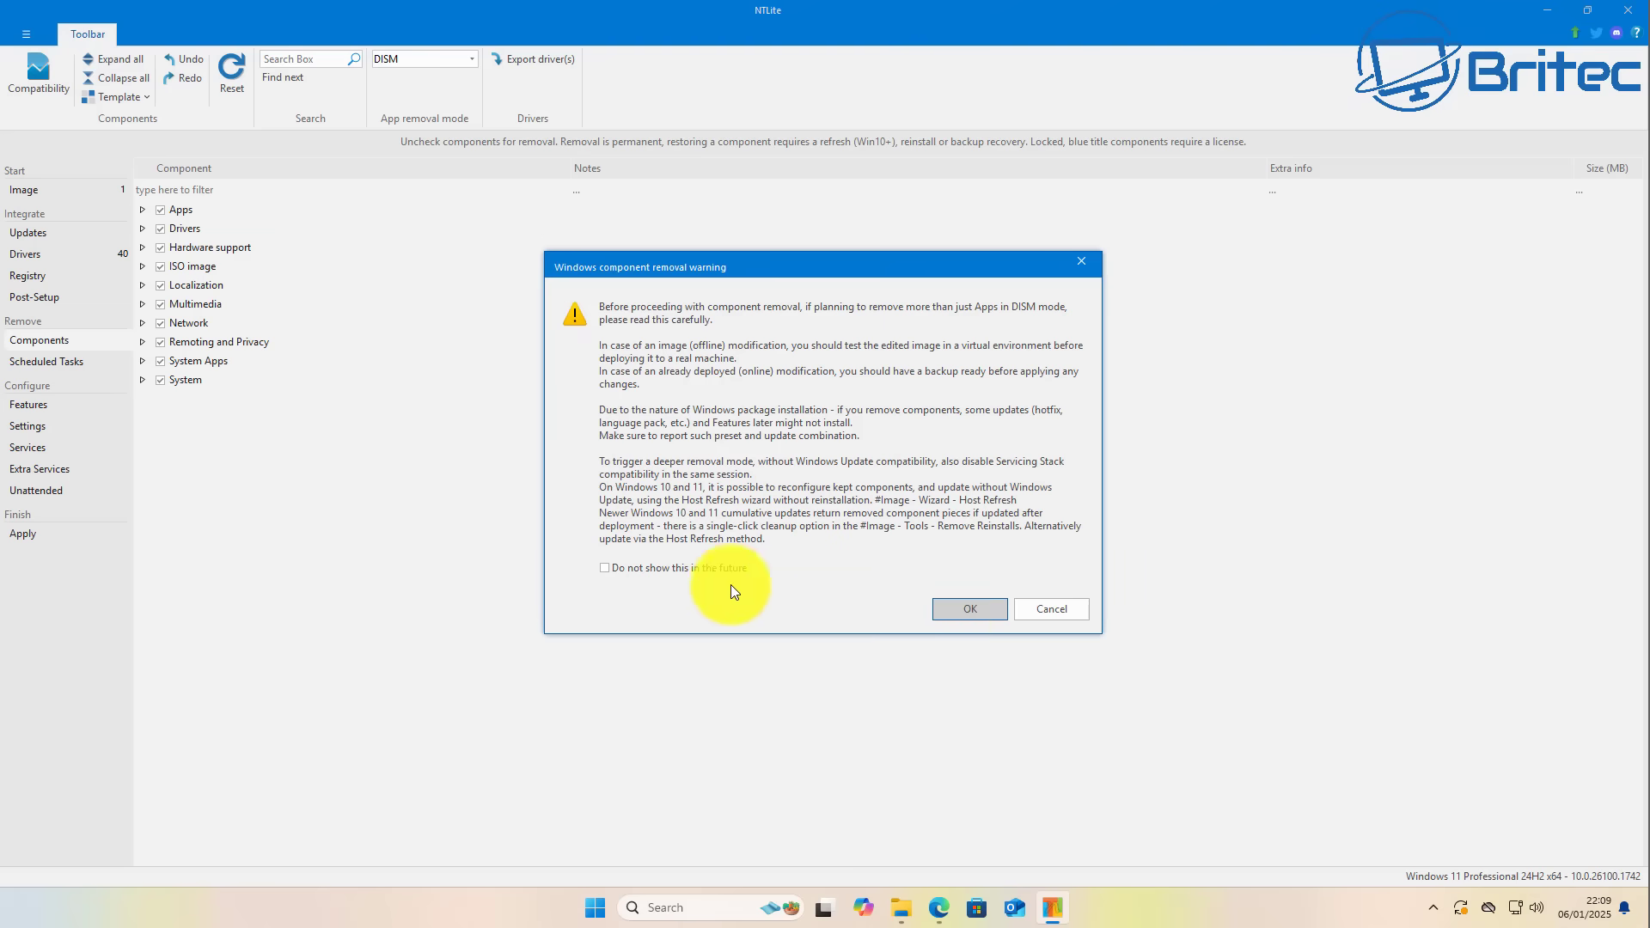
# - Dismiss the component removal warning, expand System components, and scroll down the list
pyautogui.click(966, 611)
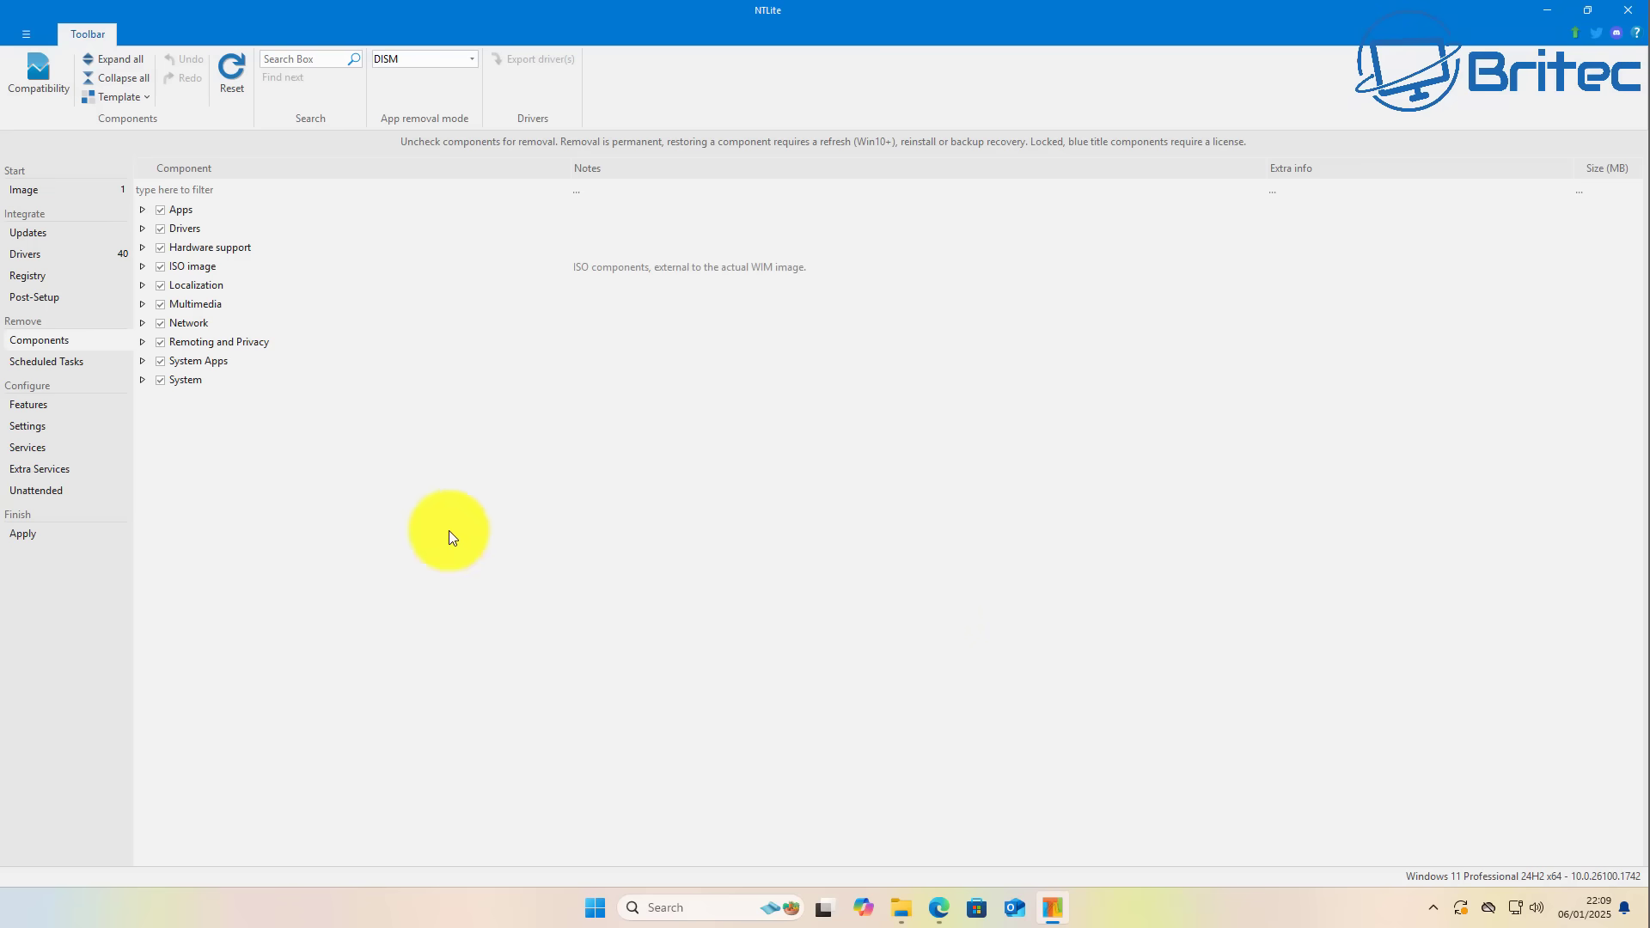
pyautogui.click(142, 379)
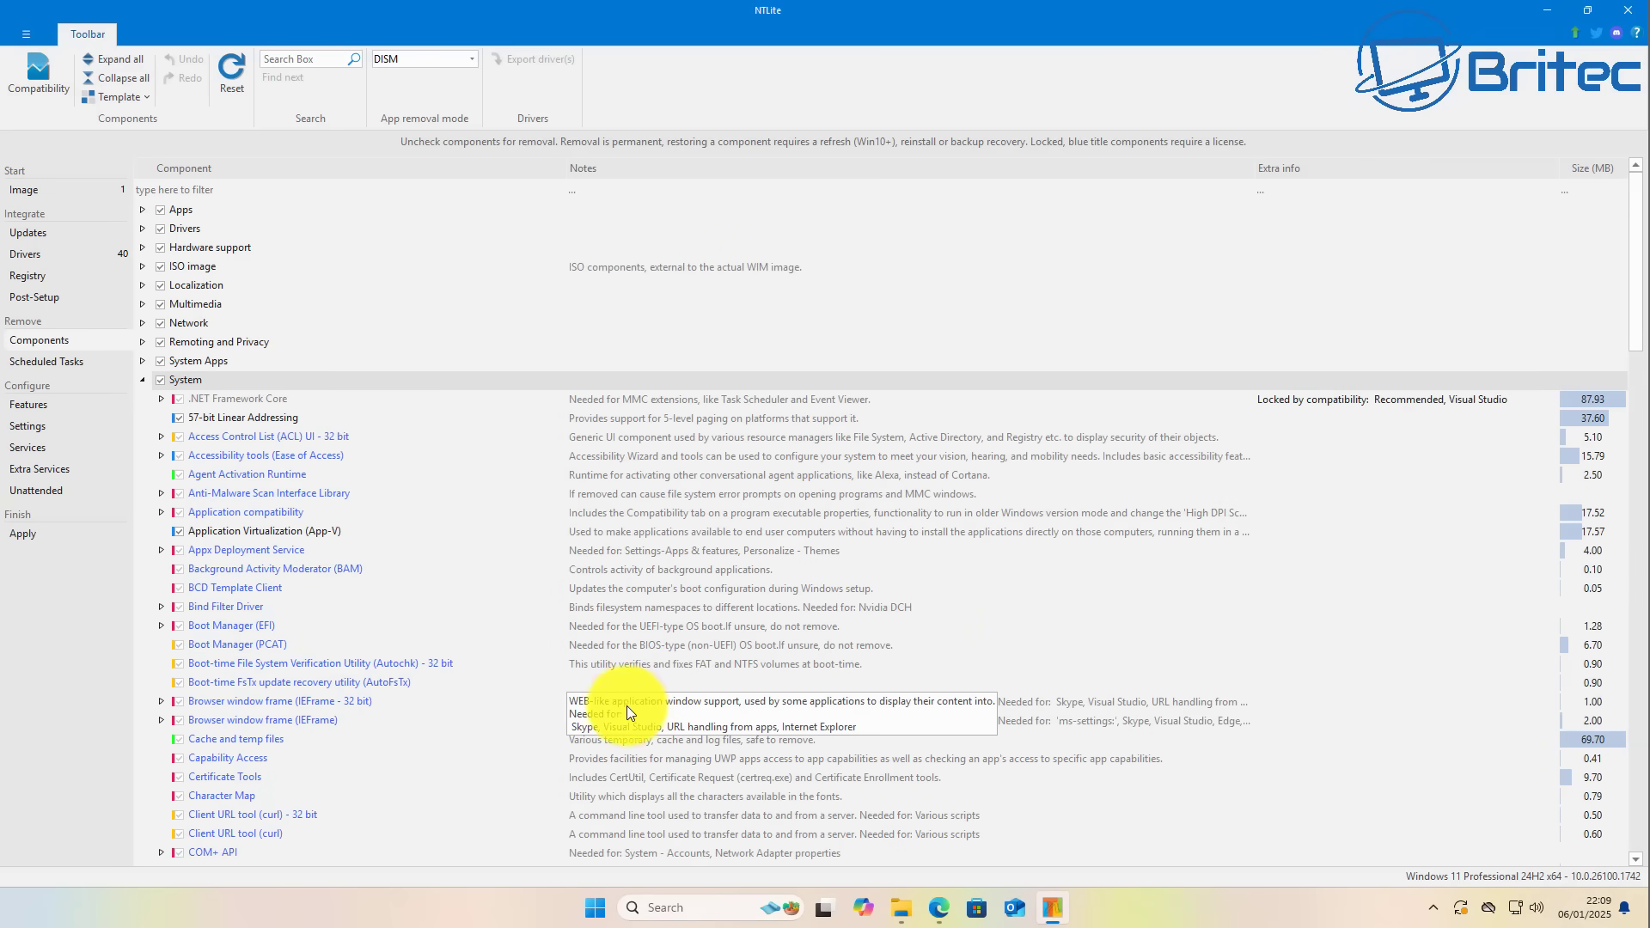
pyautogui.scroll(-8, 415, 766)
pyautogui.scroll(-20, 404, 770)
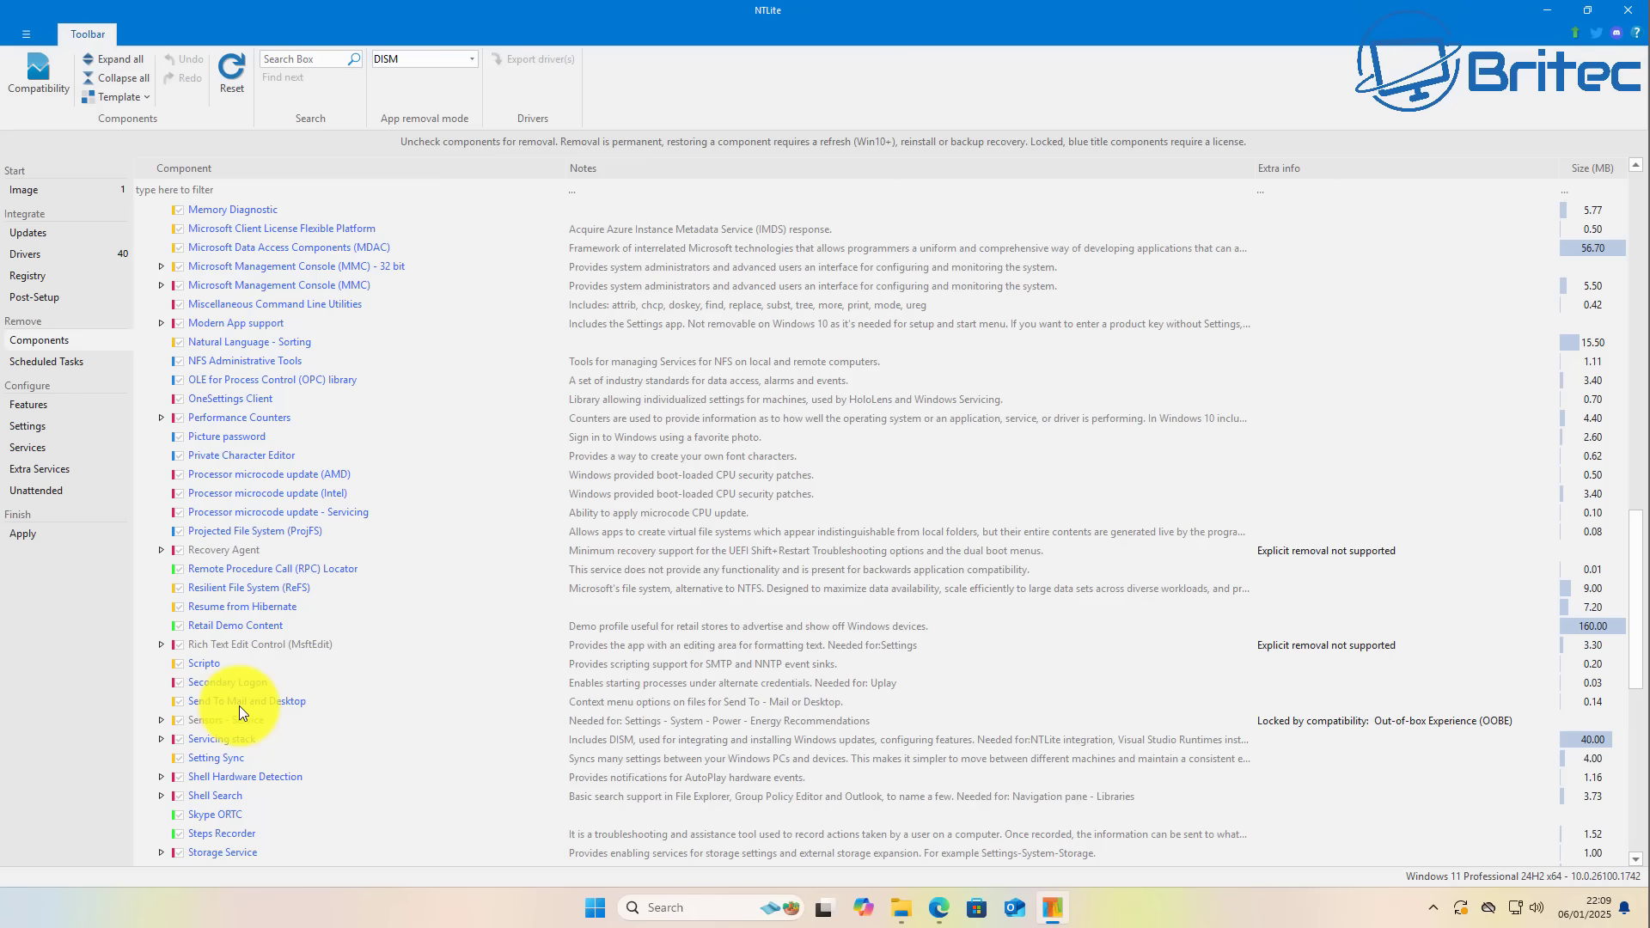
pyautogui.scroll(-9, 239, 709)
pyautogui.scroll(-2, 236, 722)
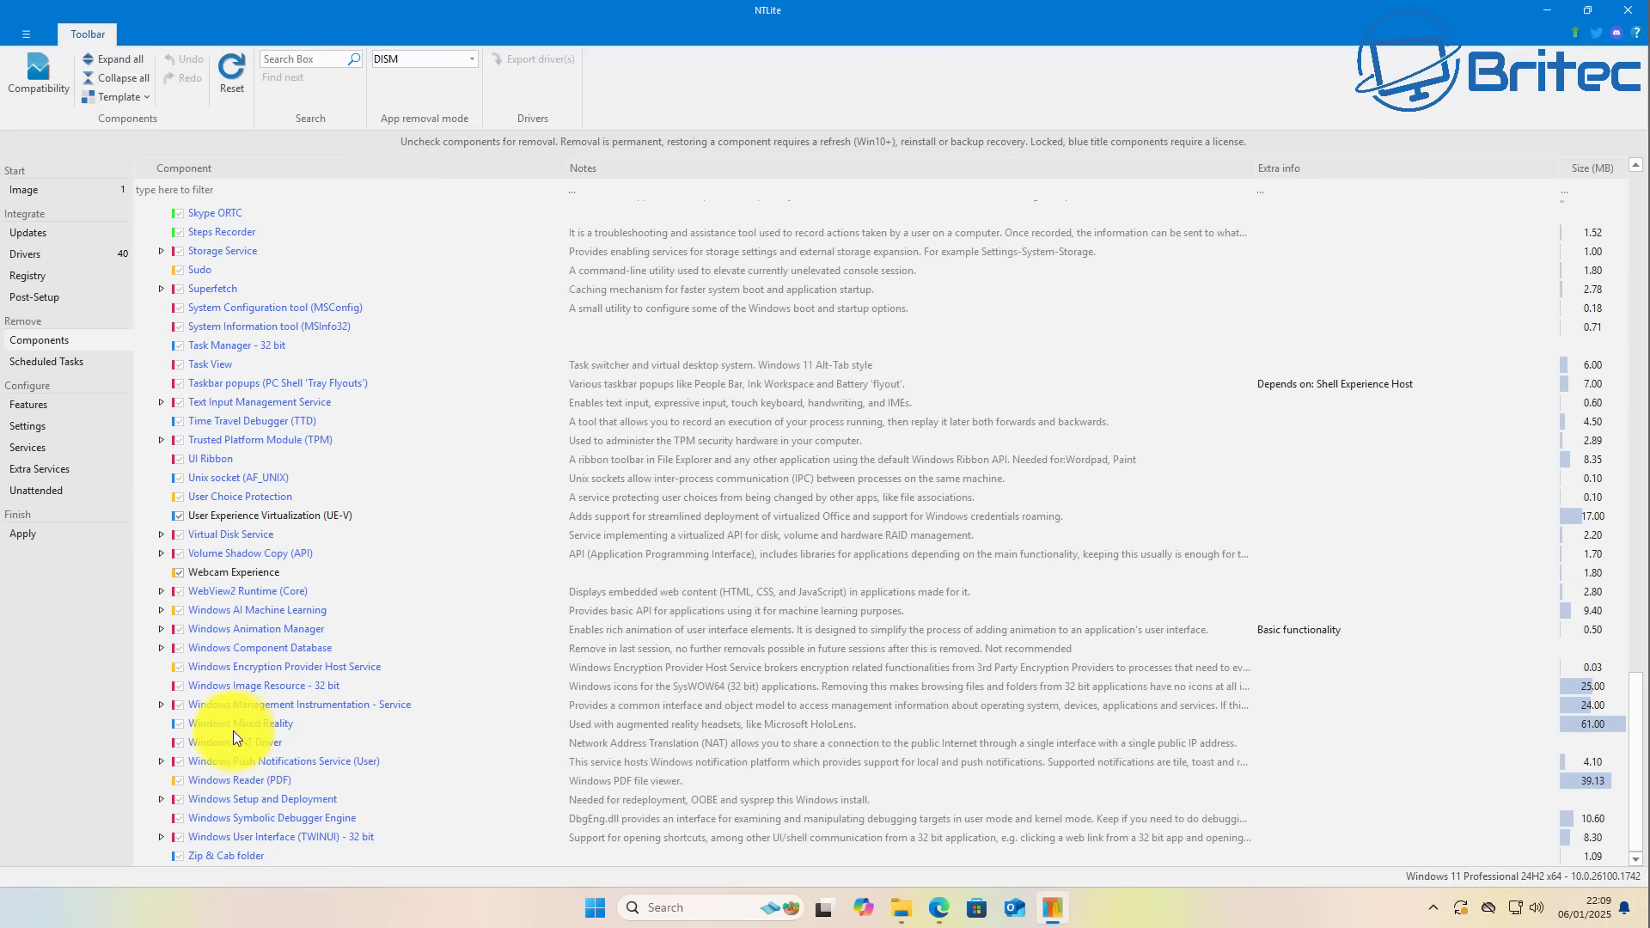
# - Scroll back up the Components list and go to the Scheduled Tasks page
pyautogui.scroll(3, 208, 745)
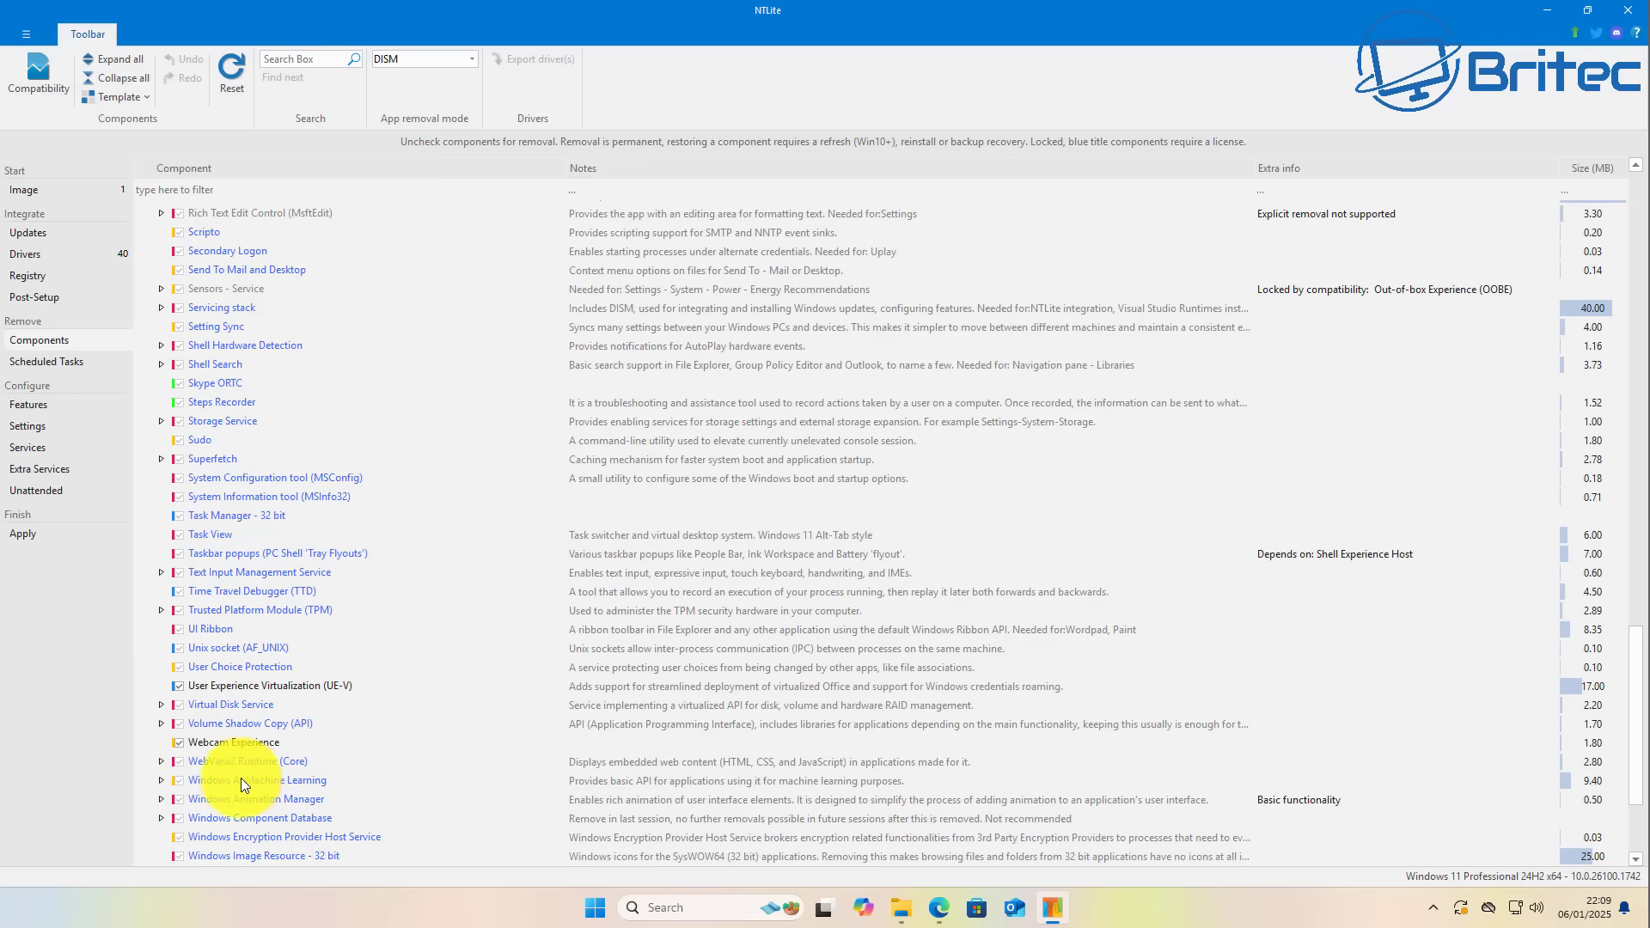
pyautogui.scroll(6, 240, 816)
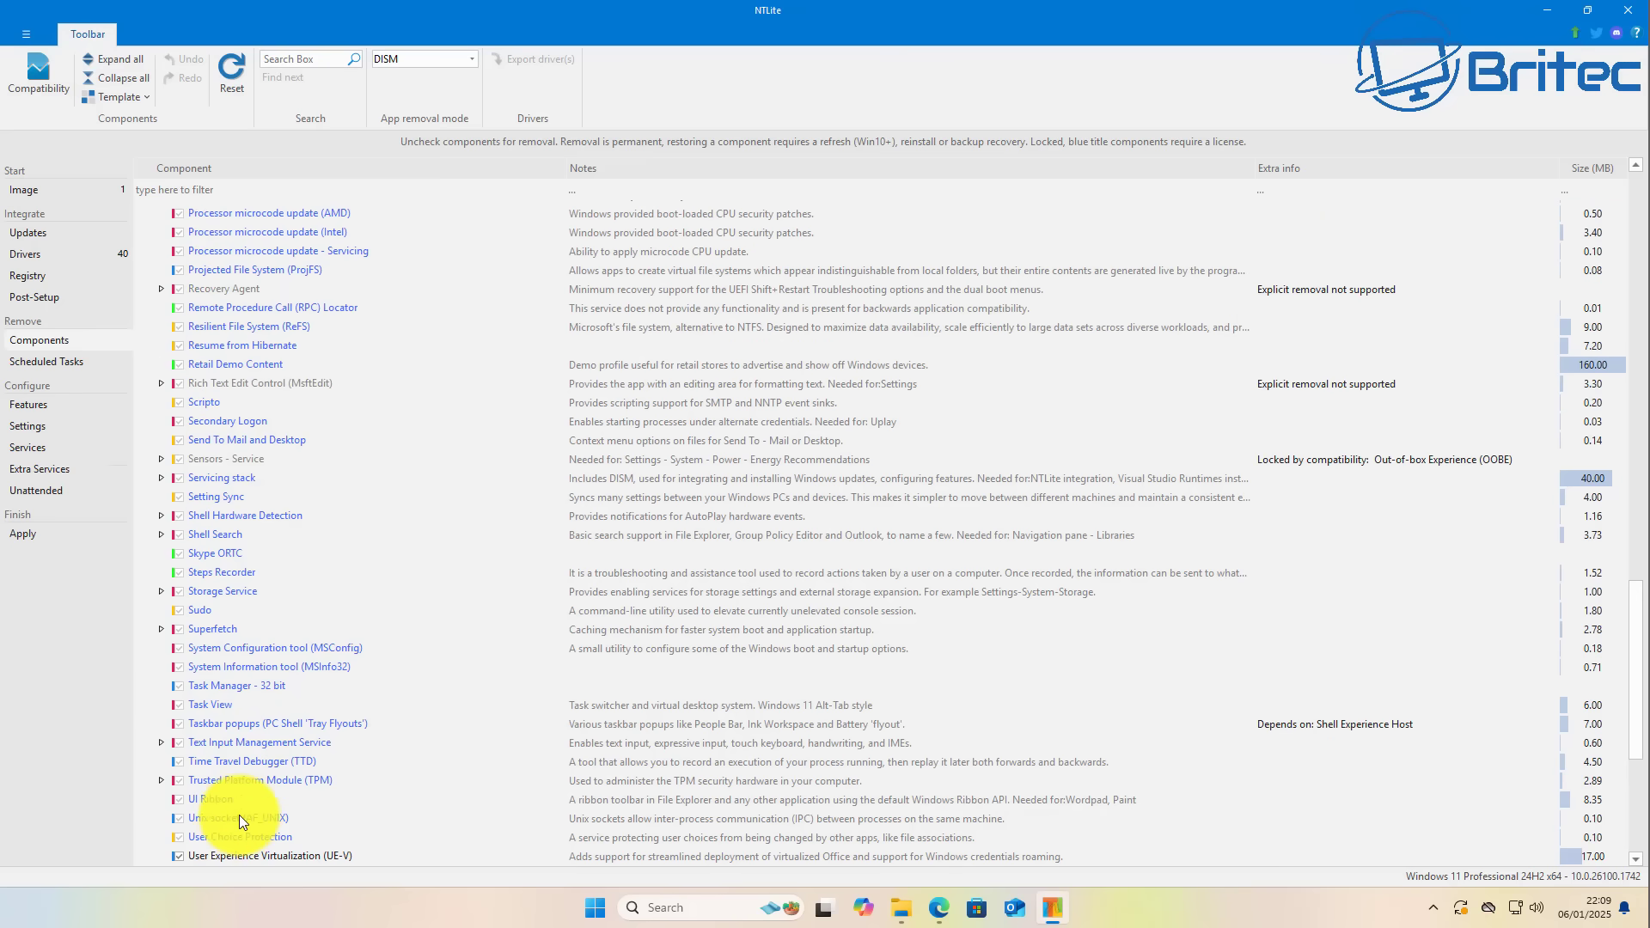
pyautogui.scroll(6, 237, 817)
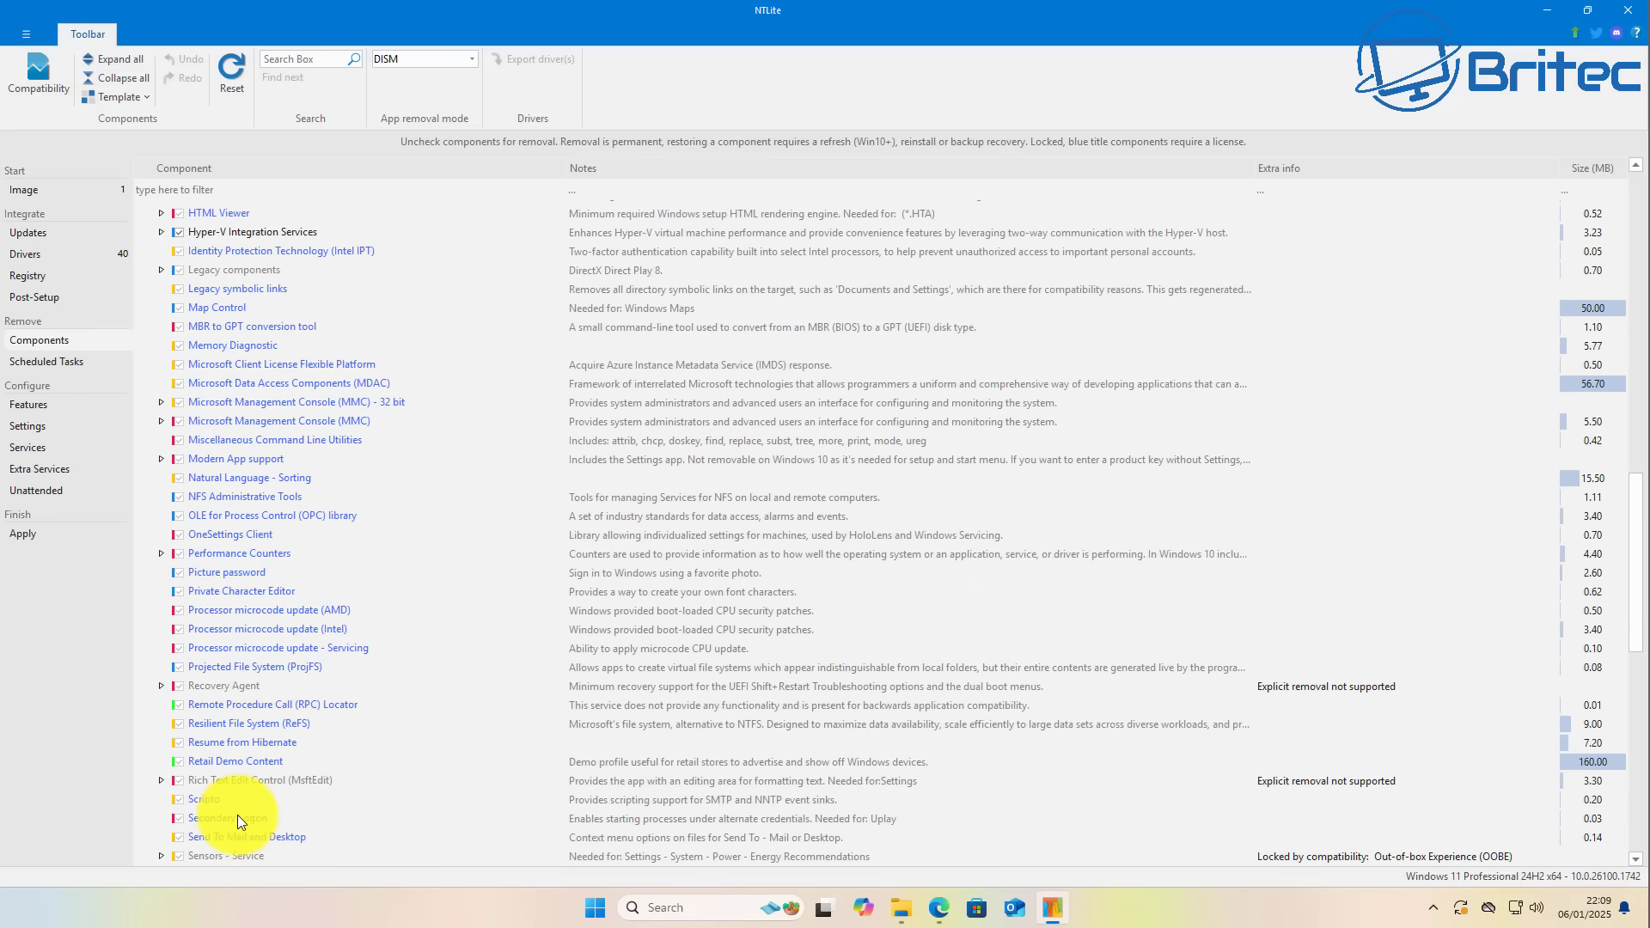
pyautogui.scroll(8, 238, 814)
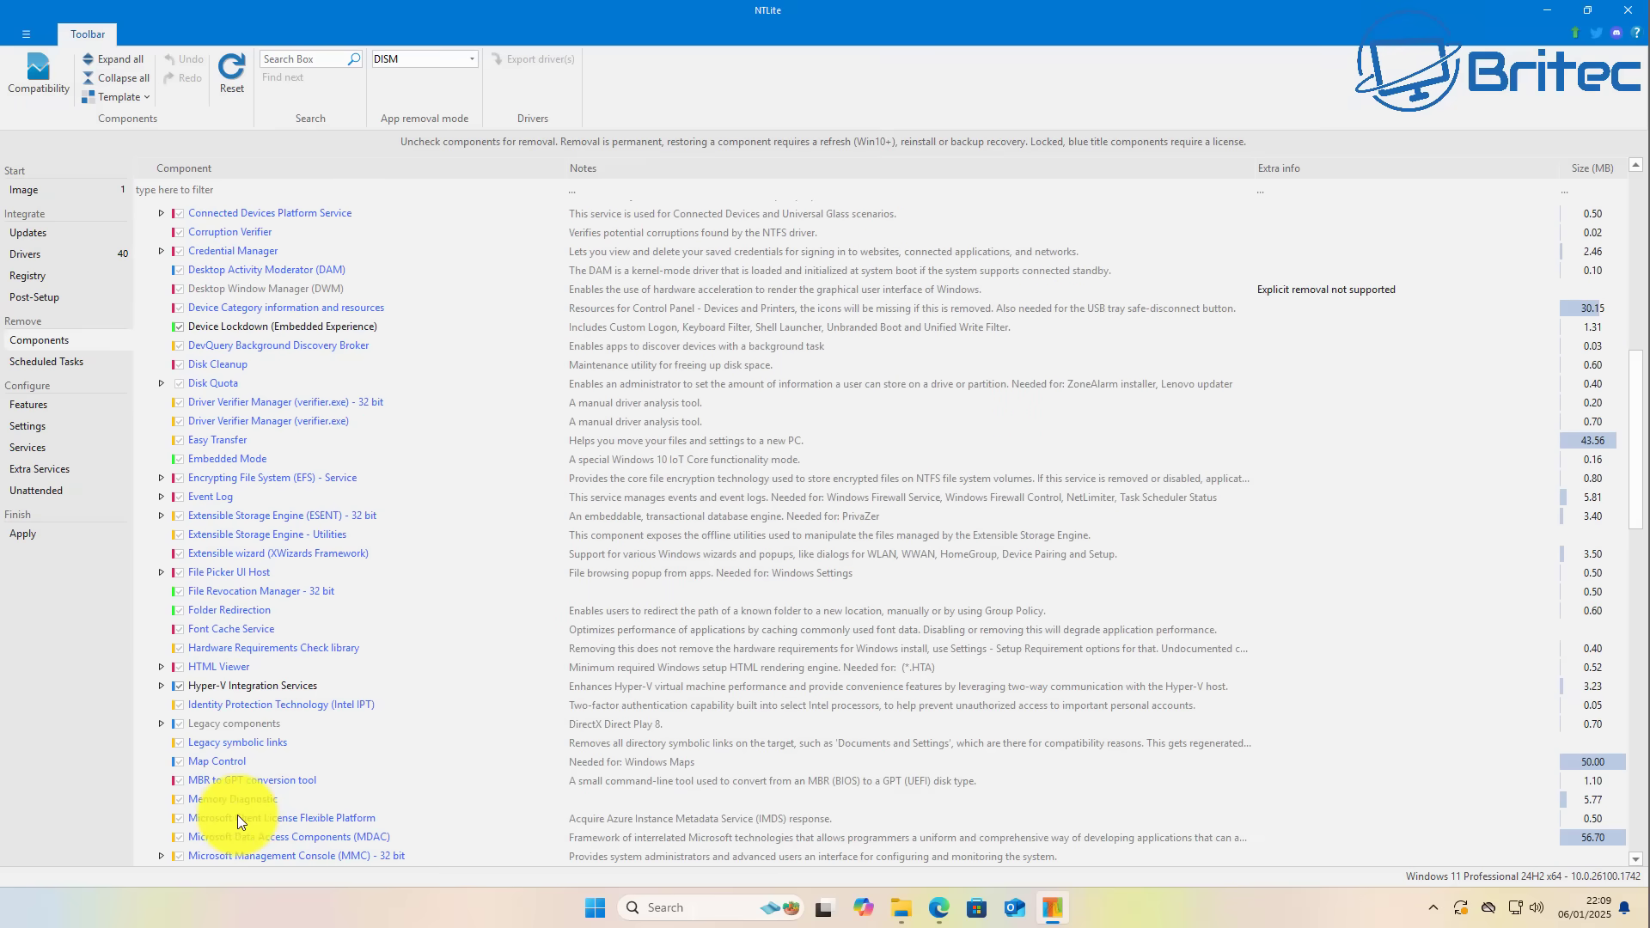
pyautogui.scroll(9, 235, 815)
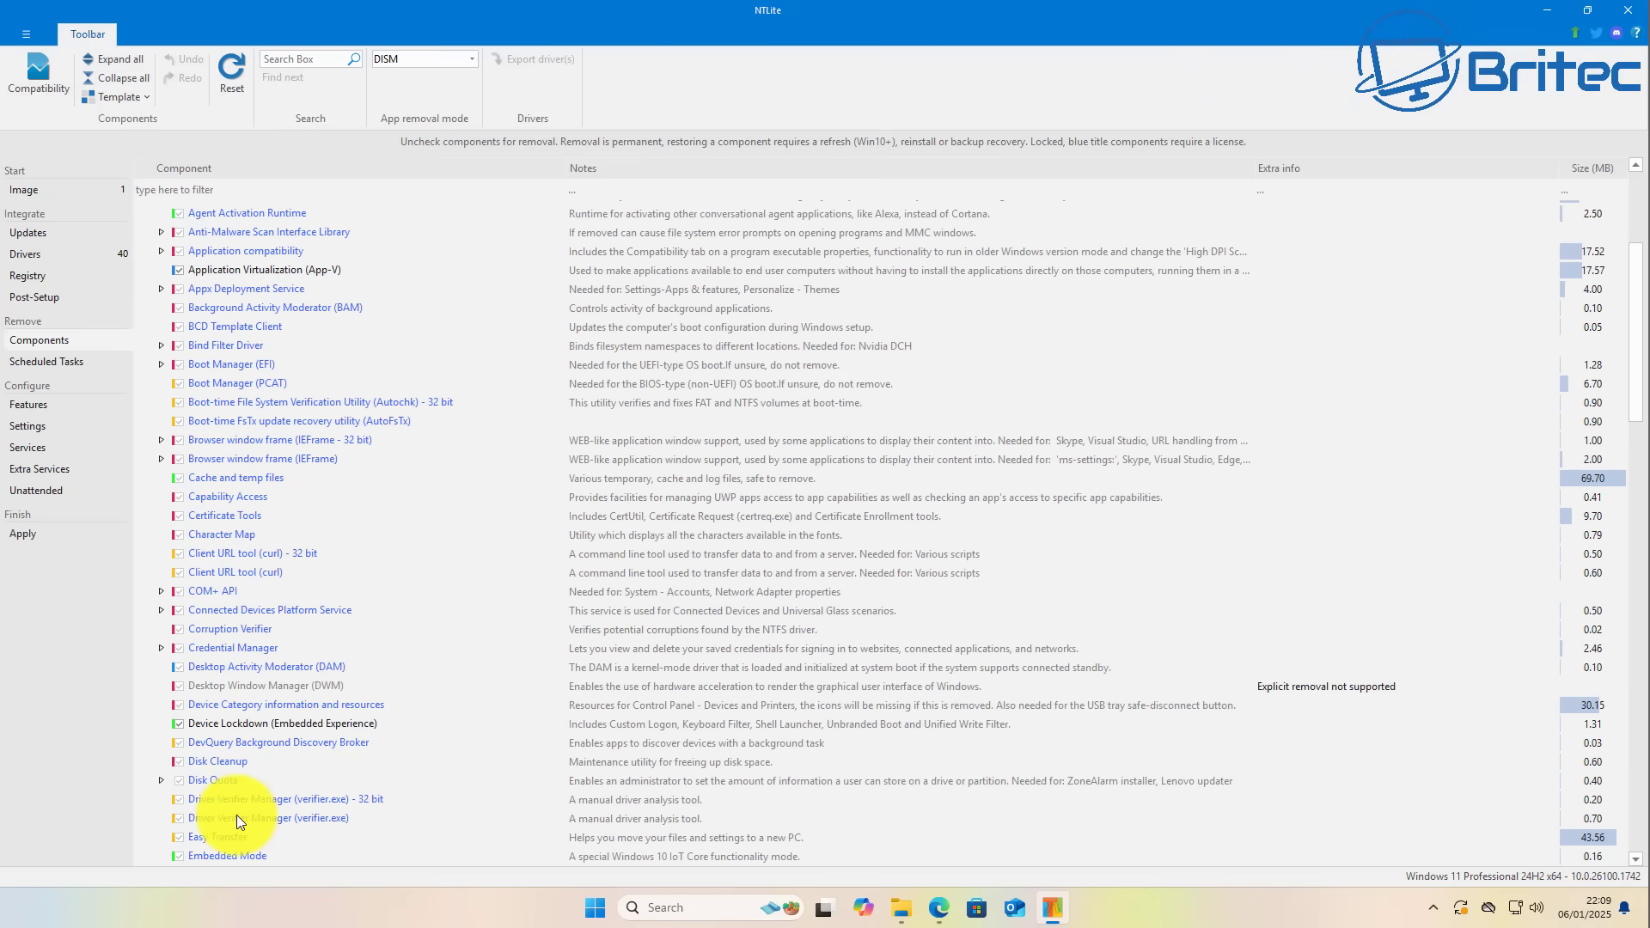
pyautogui.scroll(-11, 234, 817)
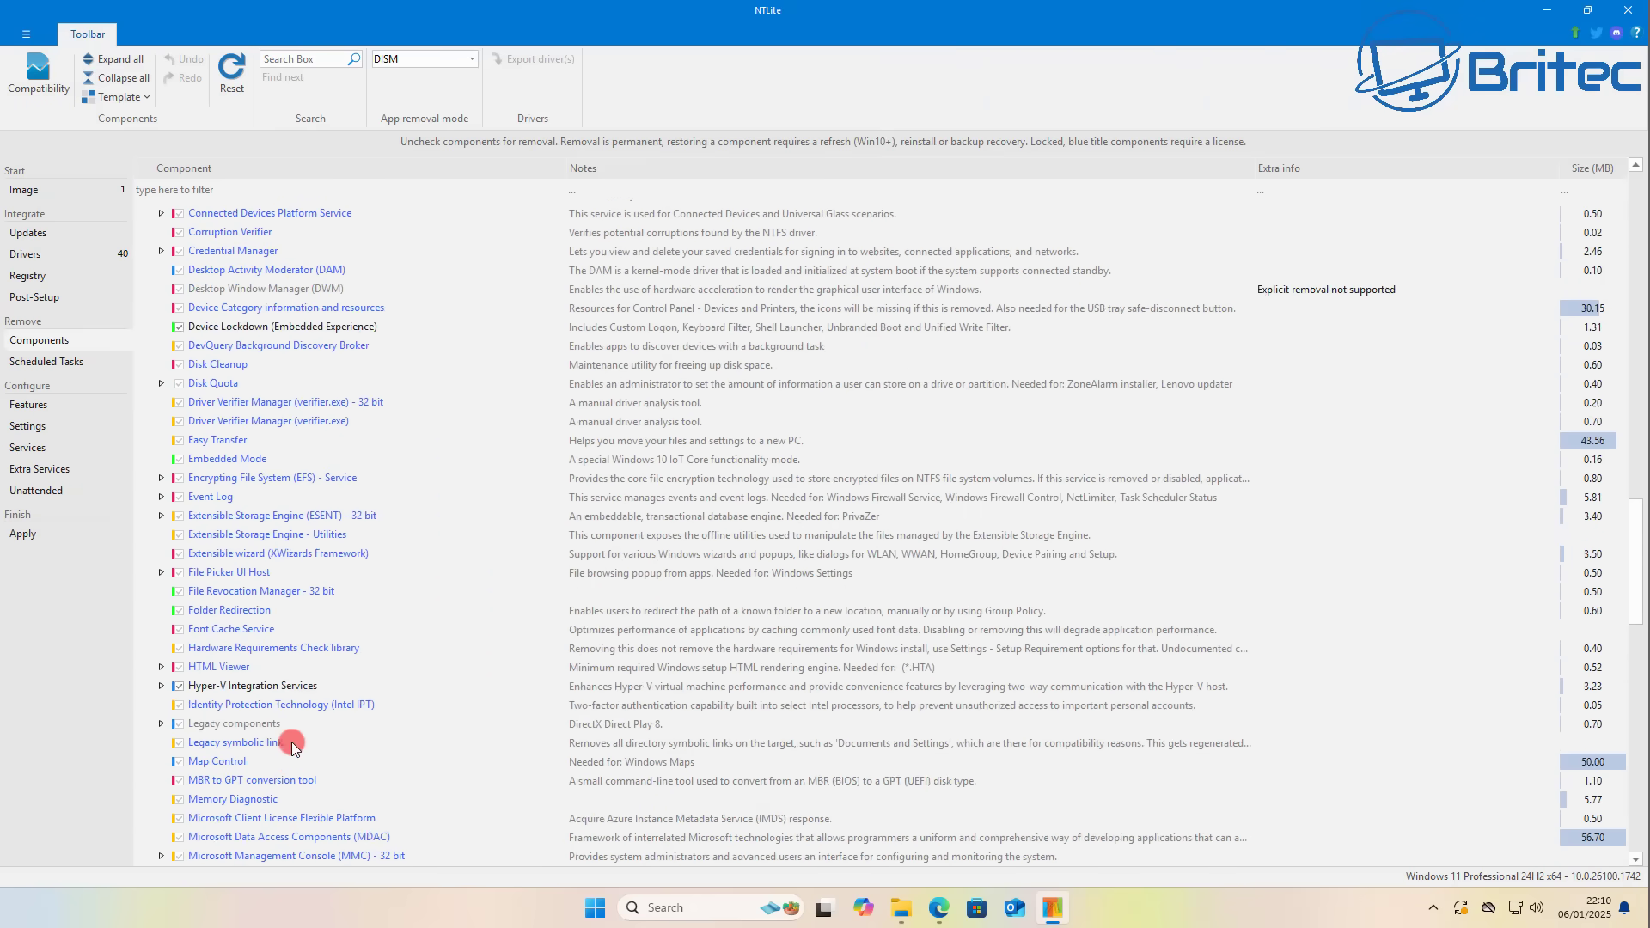
pyautogui.scroll(3, 292, 741)
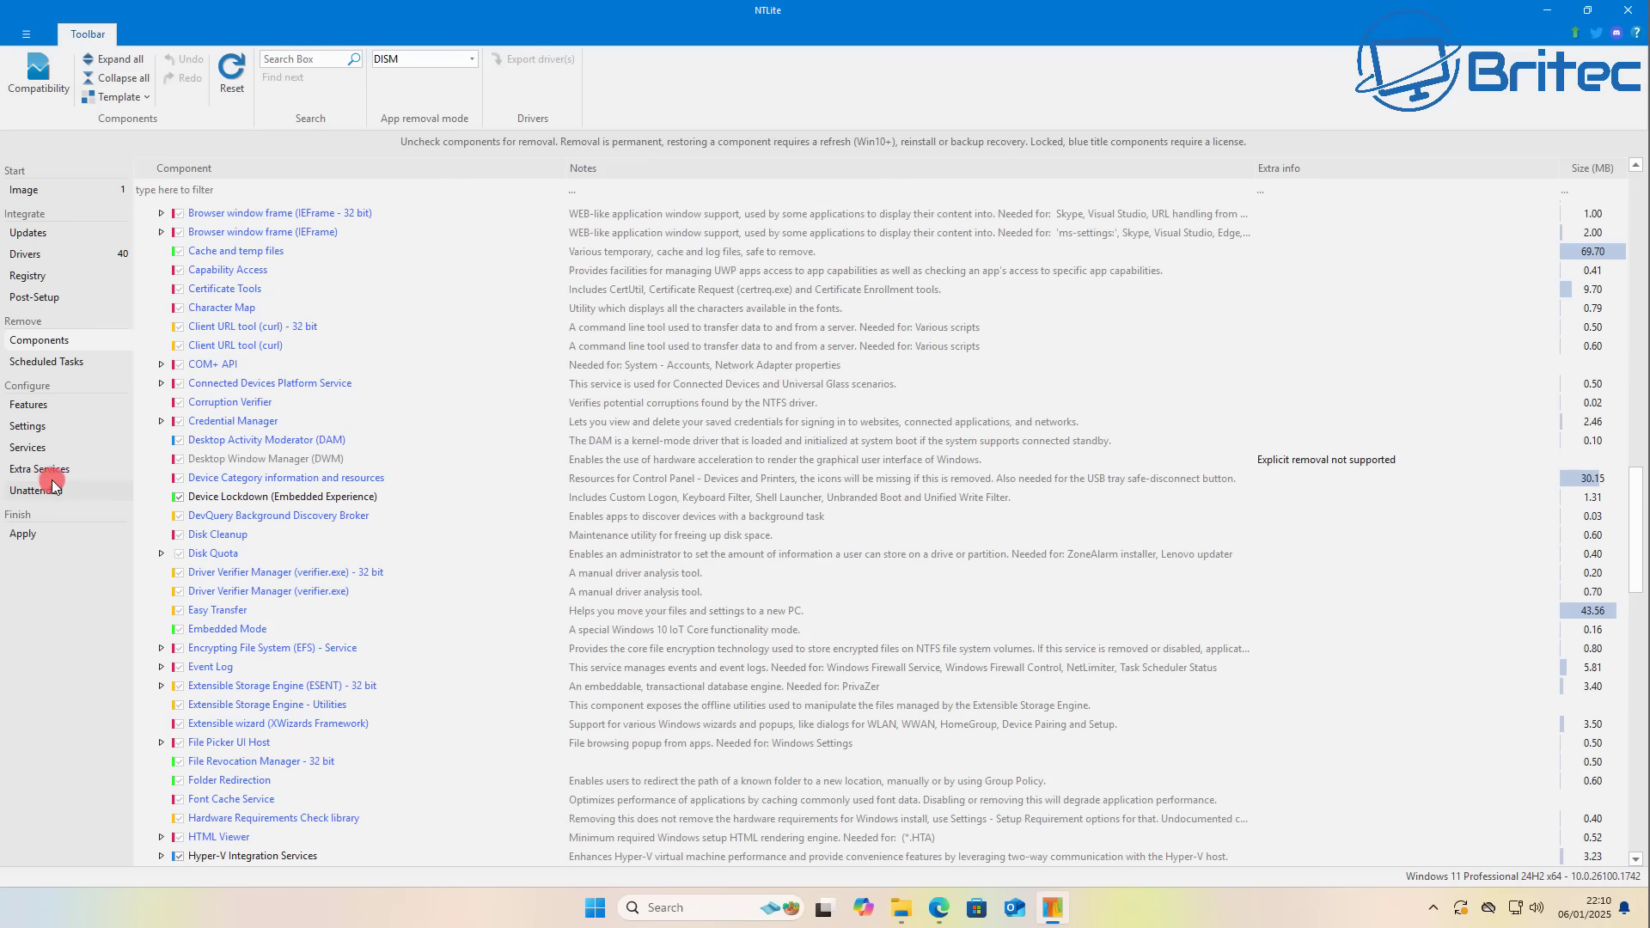
pyautogui.click(47, 368)
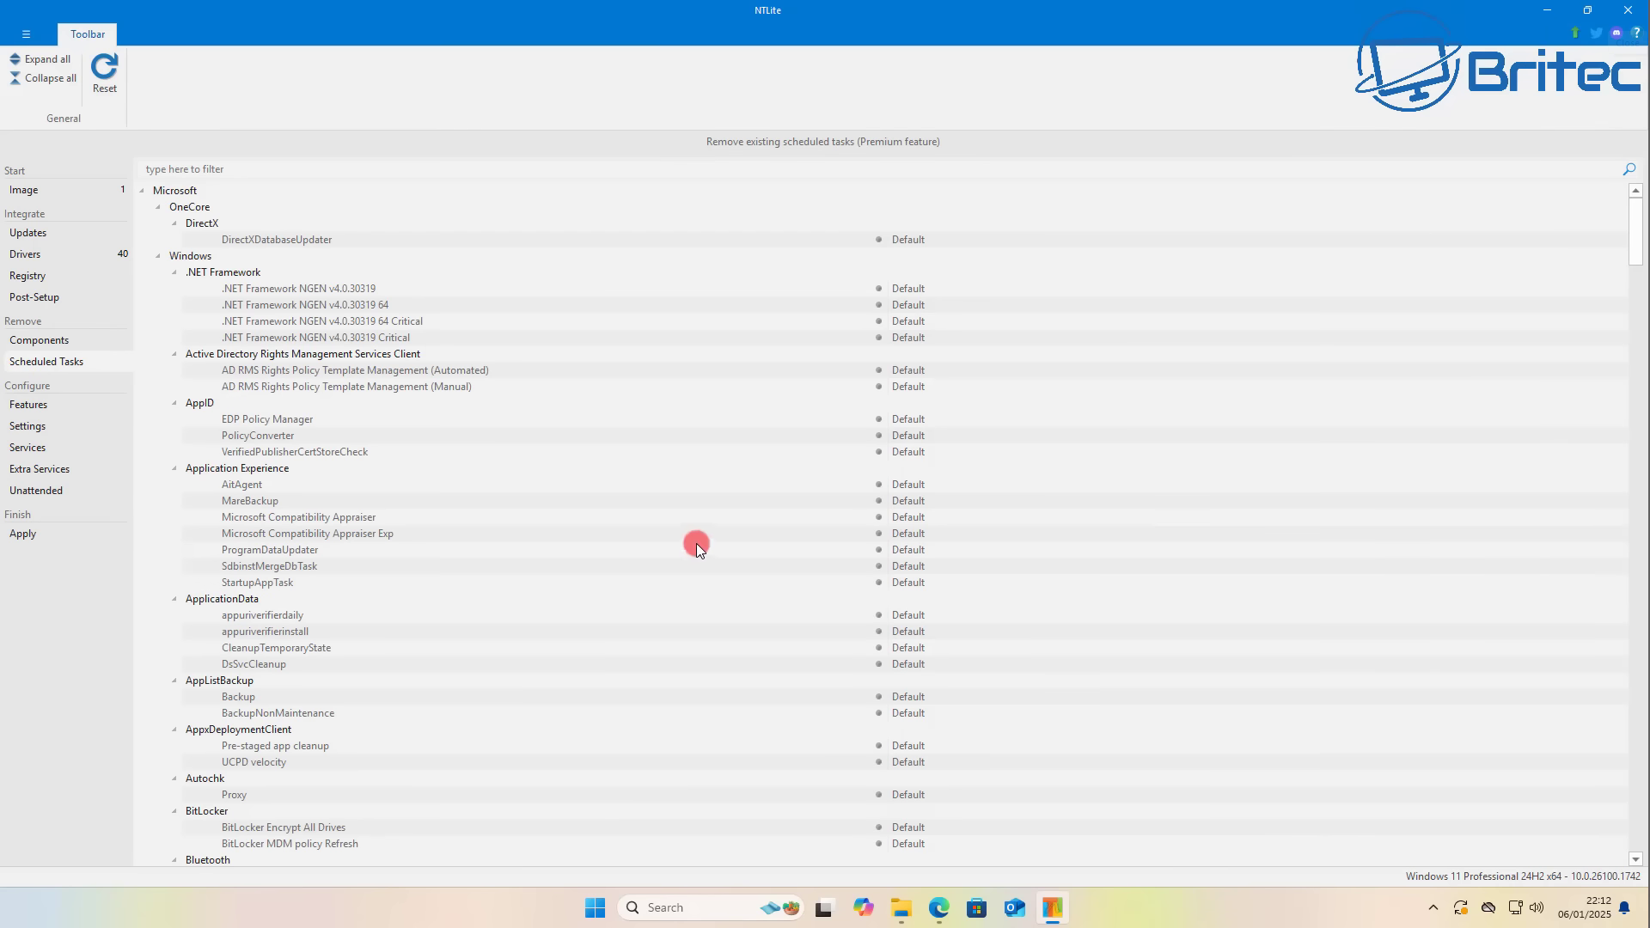
# - Scroll the Scheduled Tasks tree, then switch to the Features page listing Recall and SMB Direct
pyautogui.scroll(-2, 297, 663)
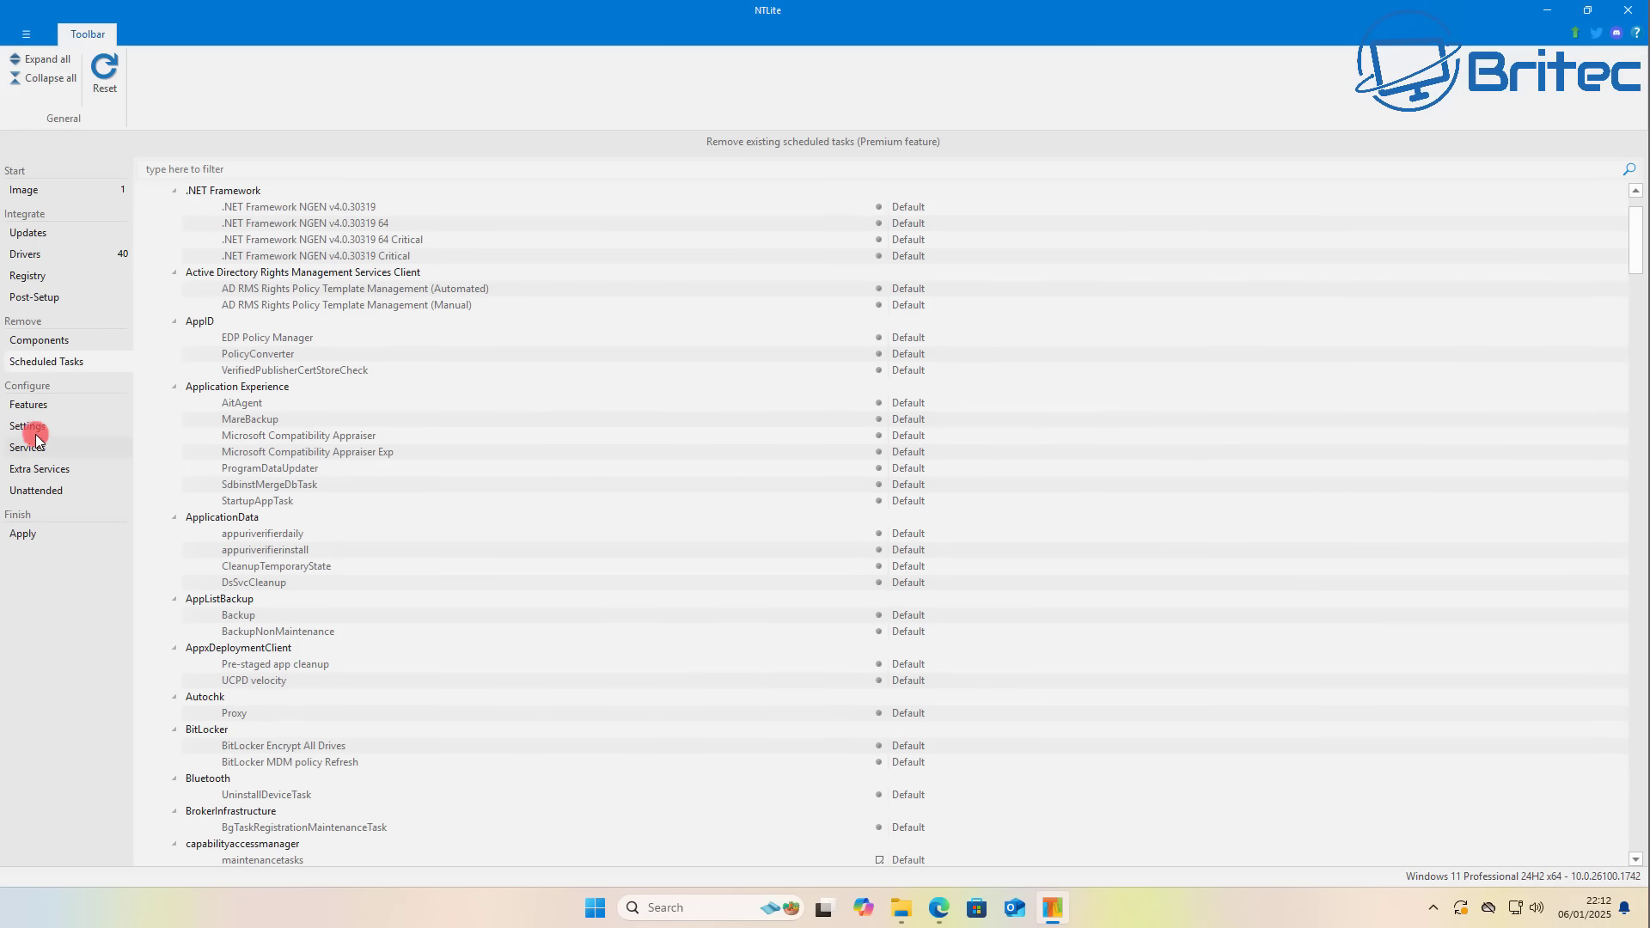
pyautogui.click(35, 405)
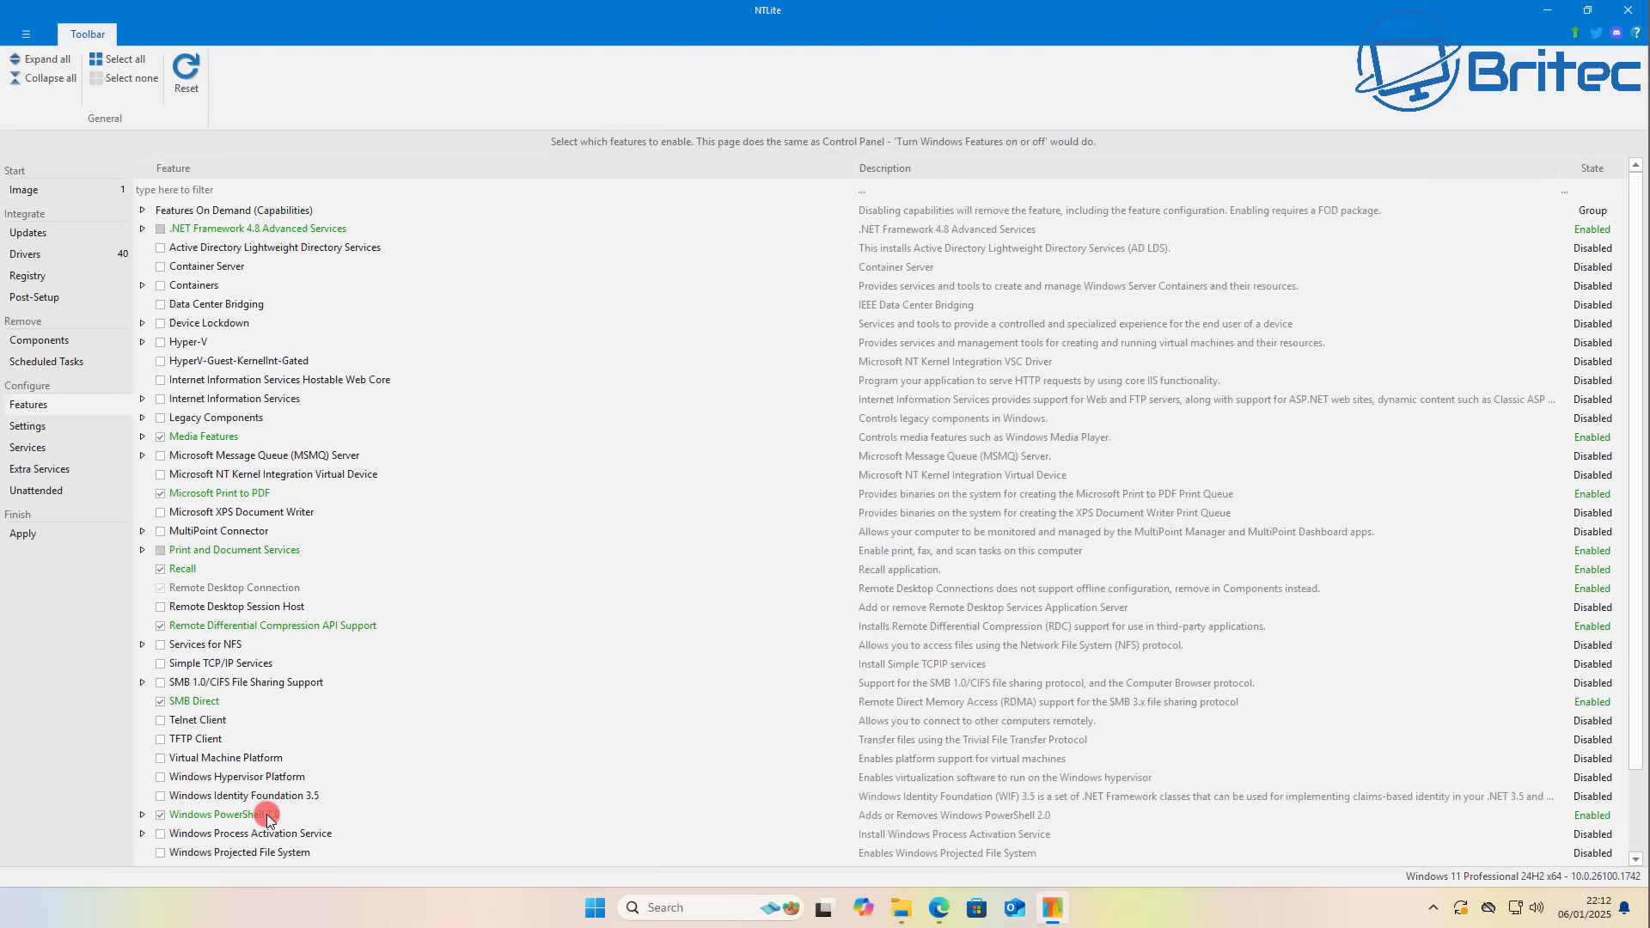
# - Untick Recall in the Features list so it ends disabled, then go to Settings
pyautogui.click(160, 569)
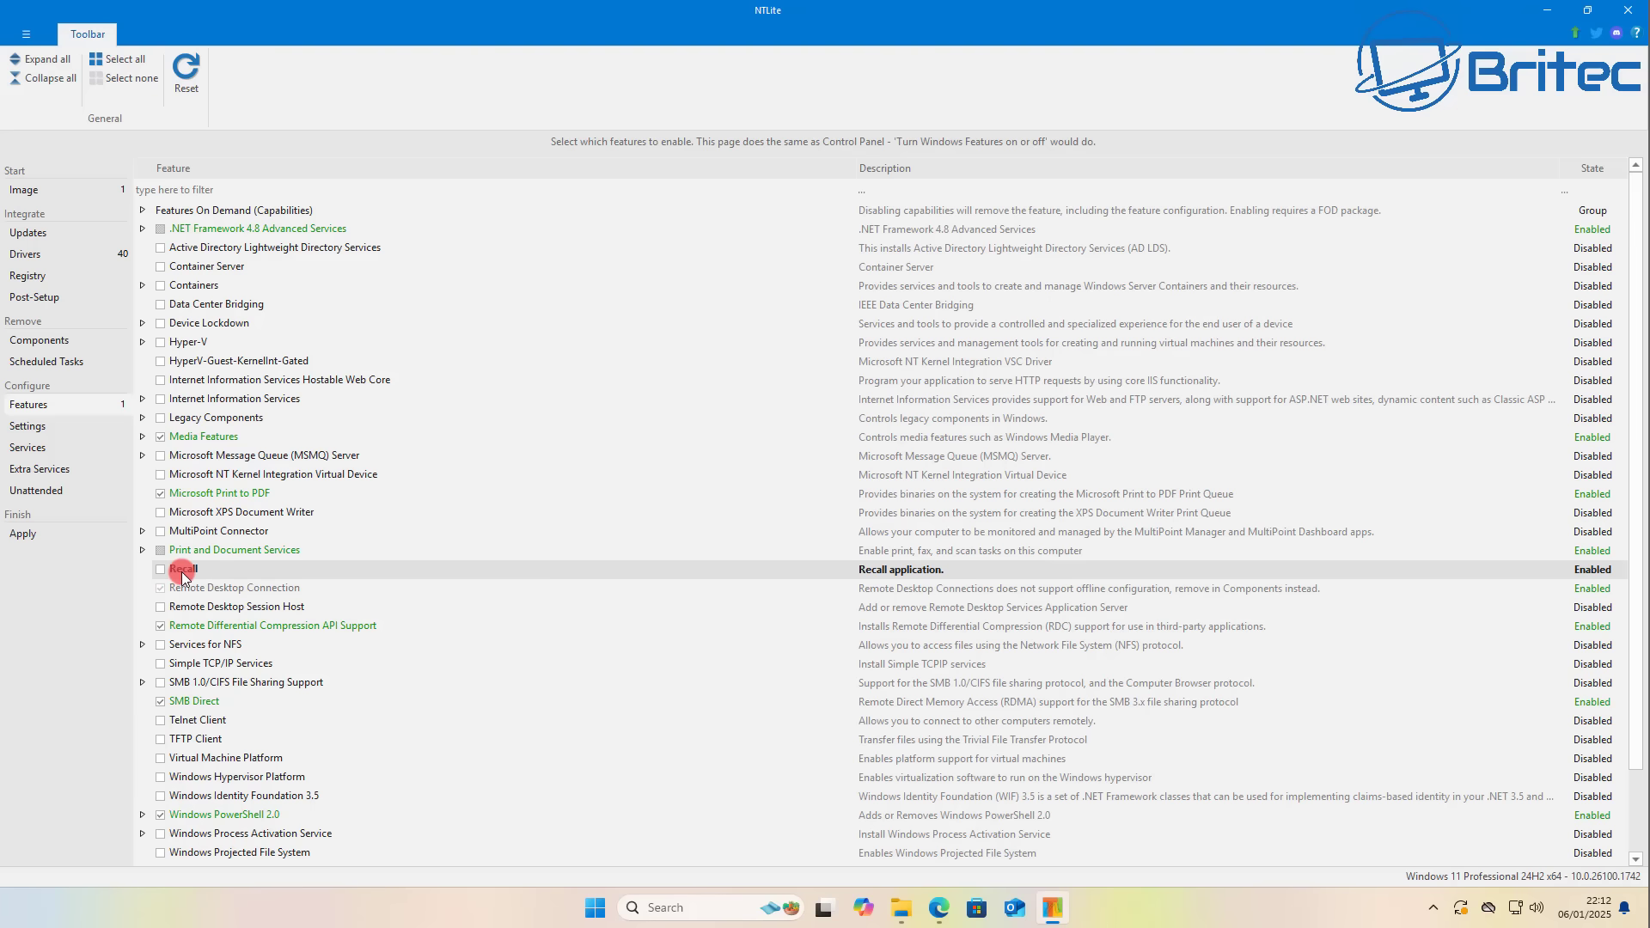
pyautogui.click(172, 570)
pyautogui.click(173, 571)
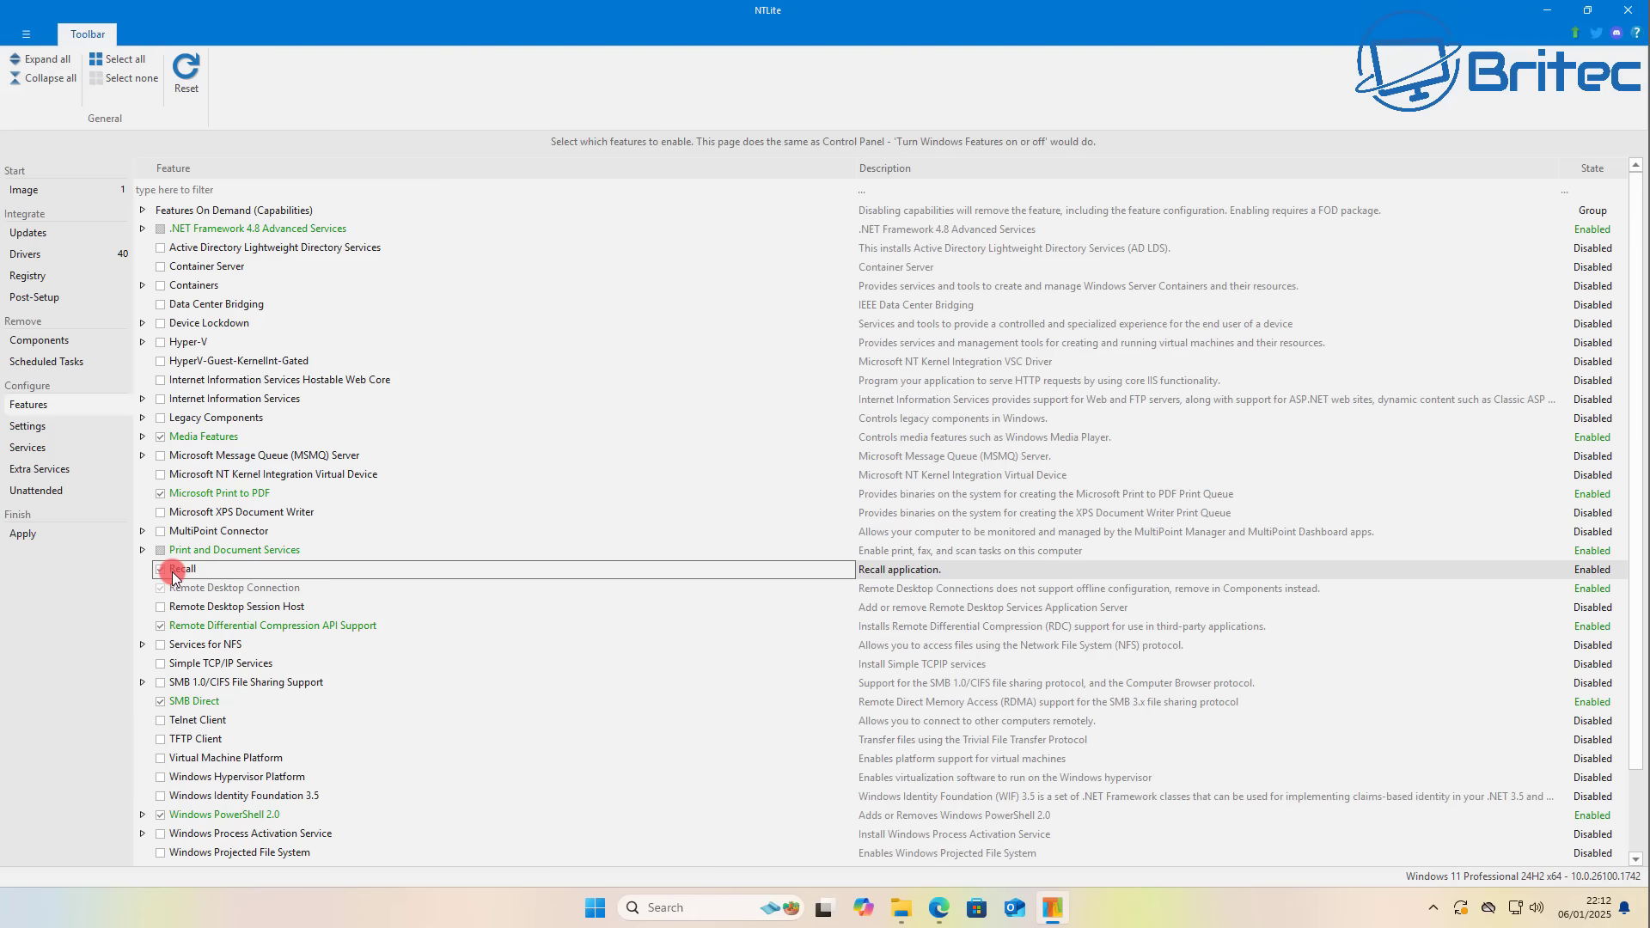
pyautogui.click(172, 571)
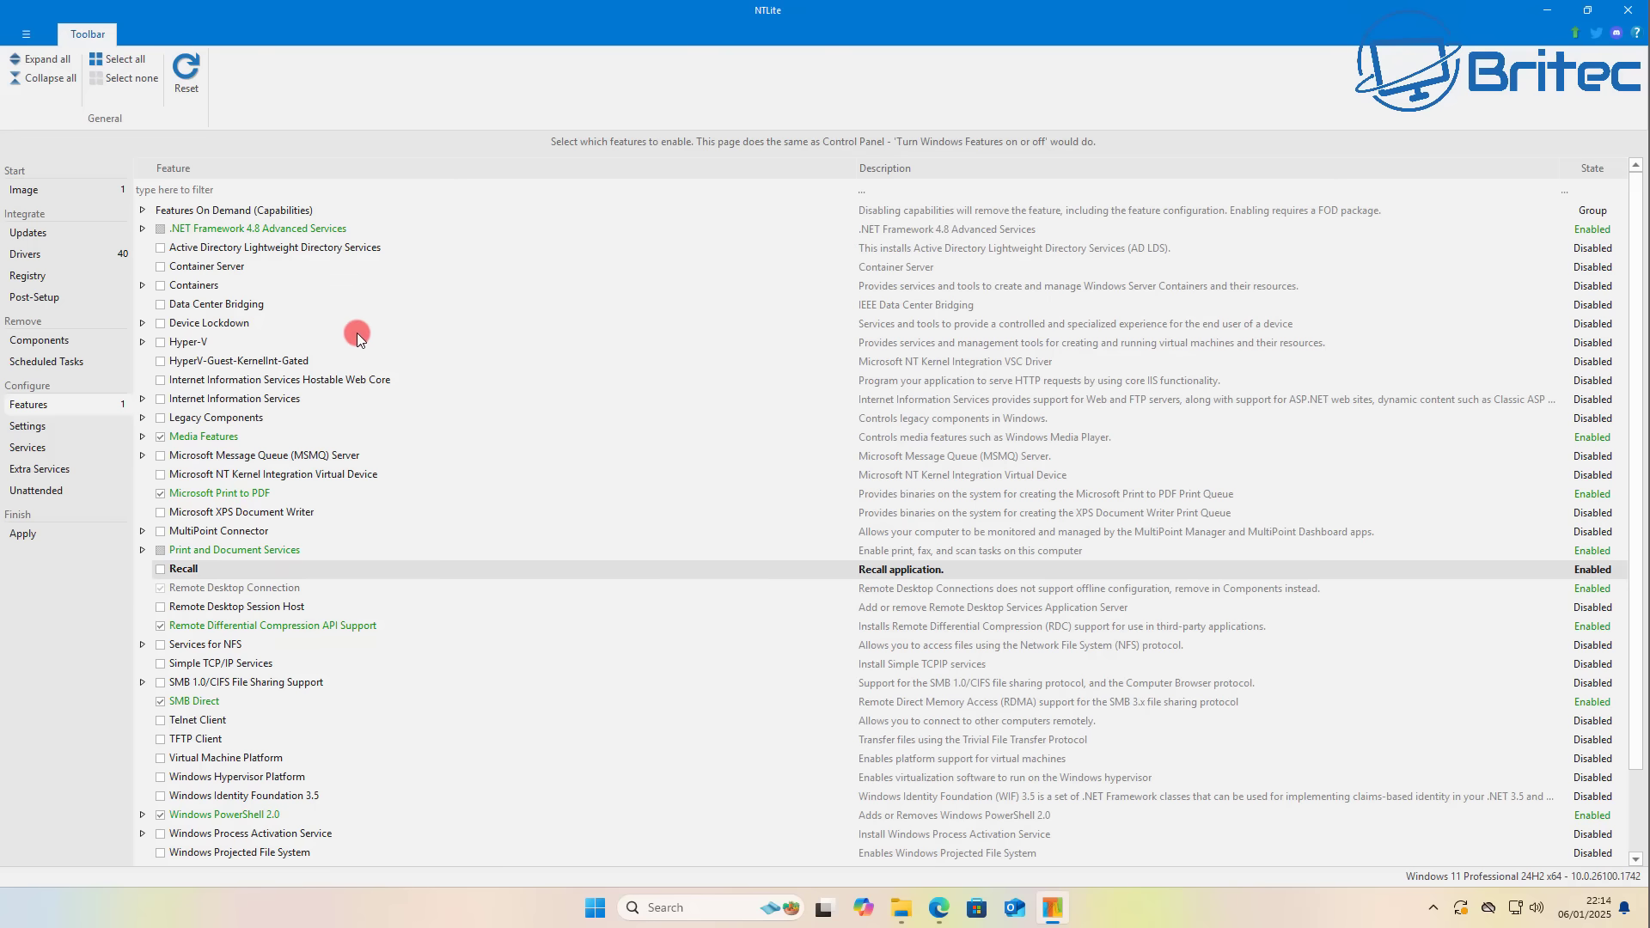
pyautogui.scroll(-2, 358, 333)
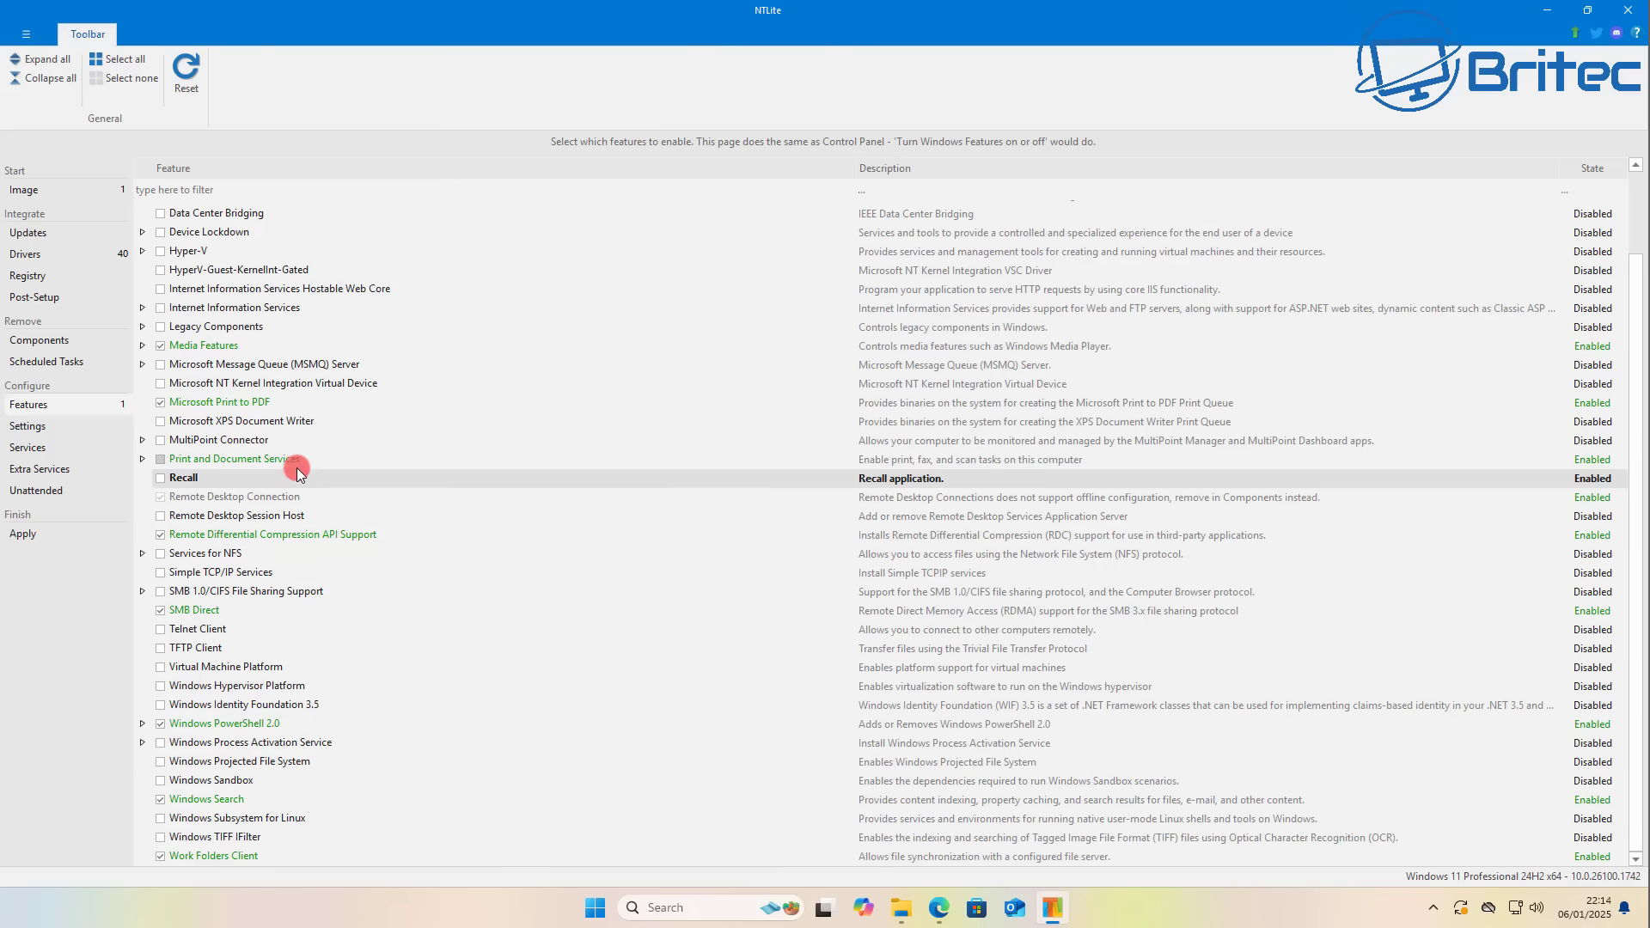
pyautogui.click(29, 427)
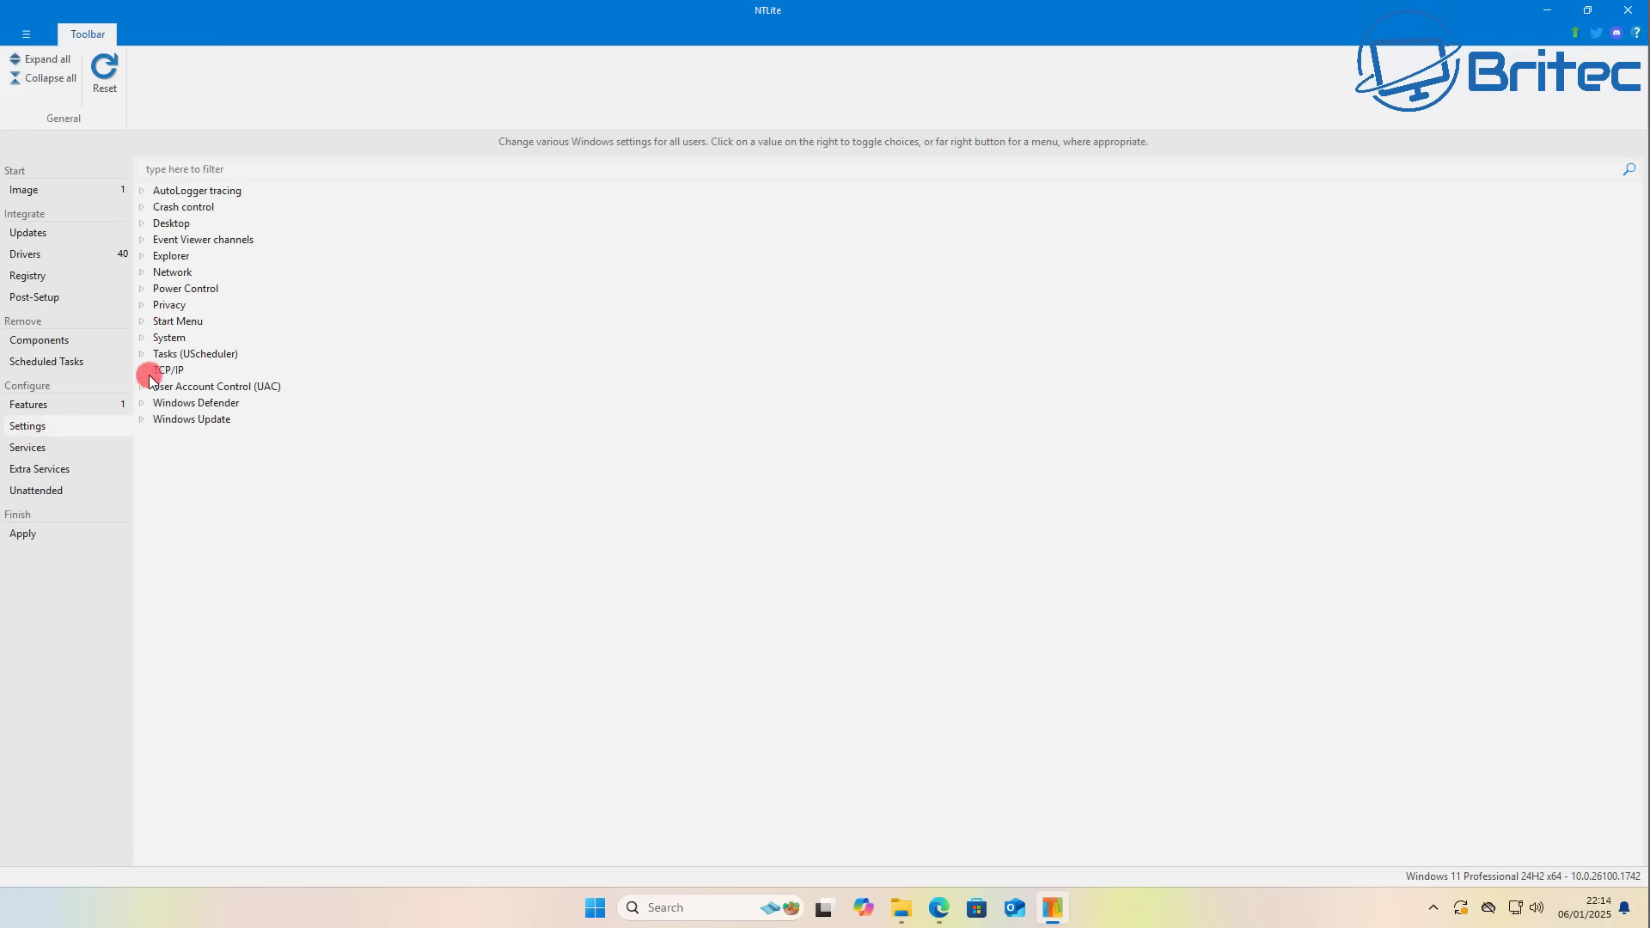
# - Expand and collapse the Windows Update and Windows Defender setting groups
pyautogui.click(148, 420)
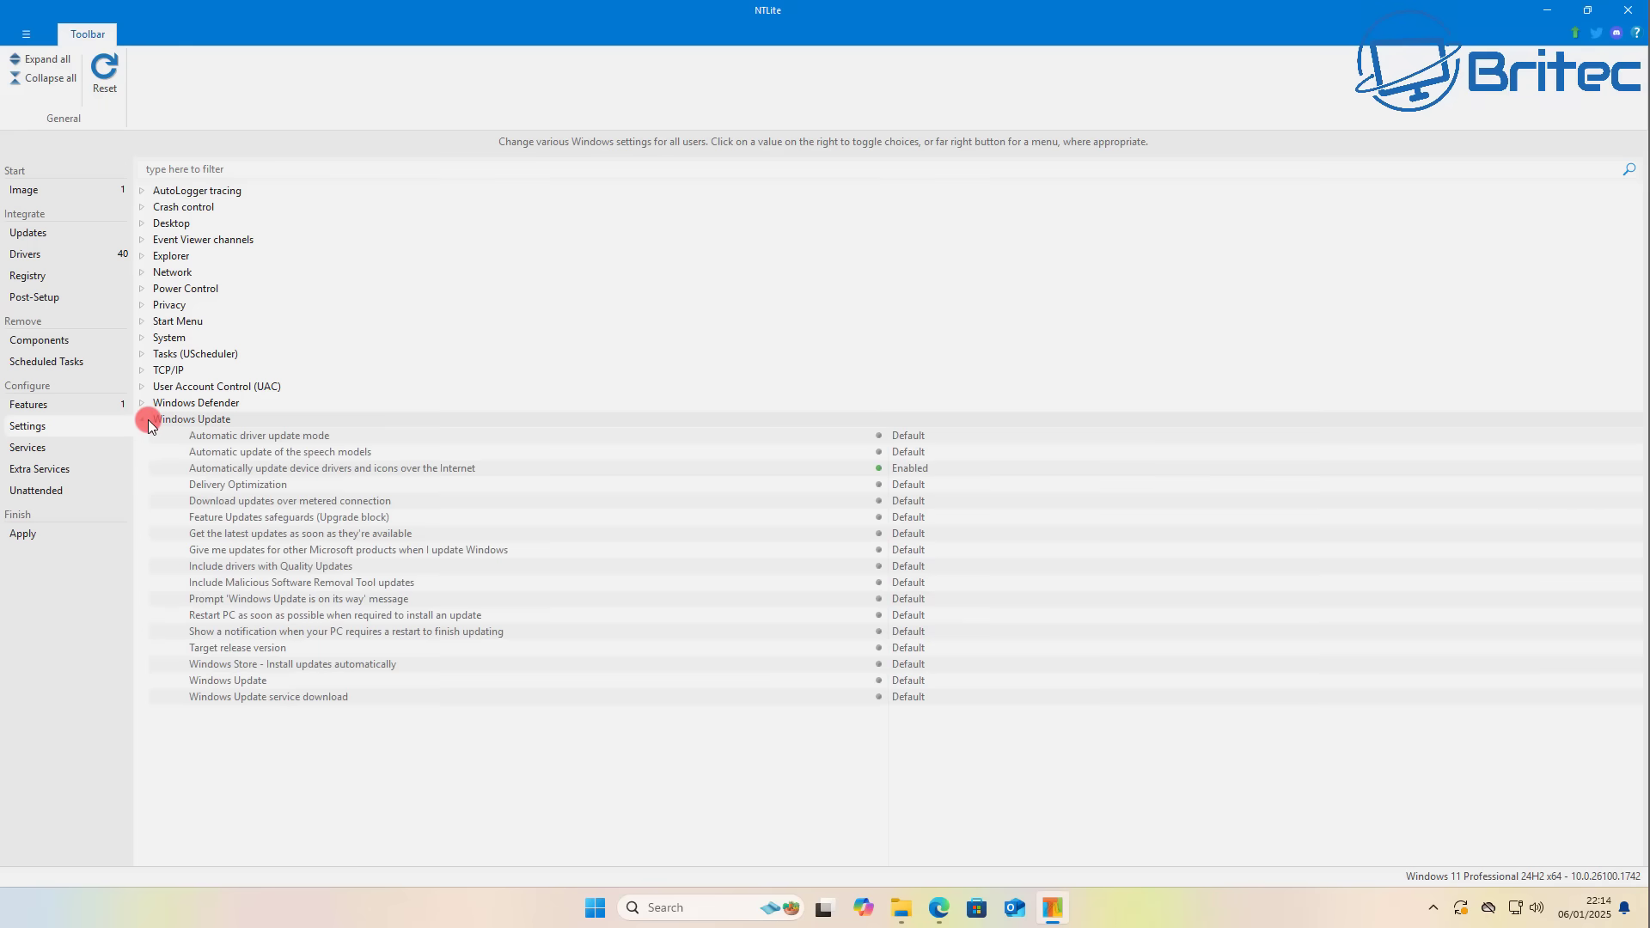
pyautogui.click(148, 419)
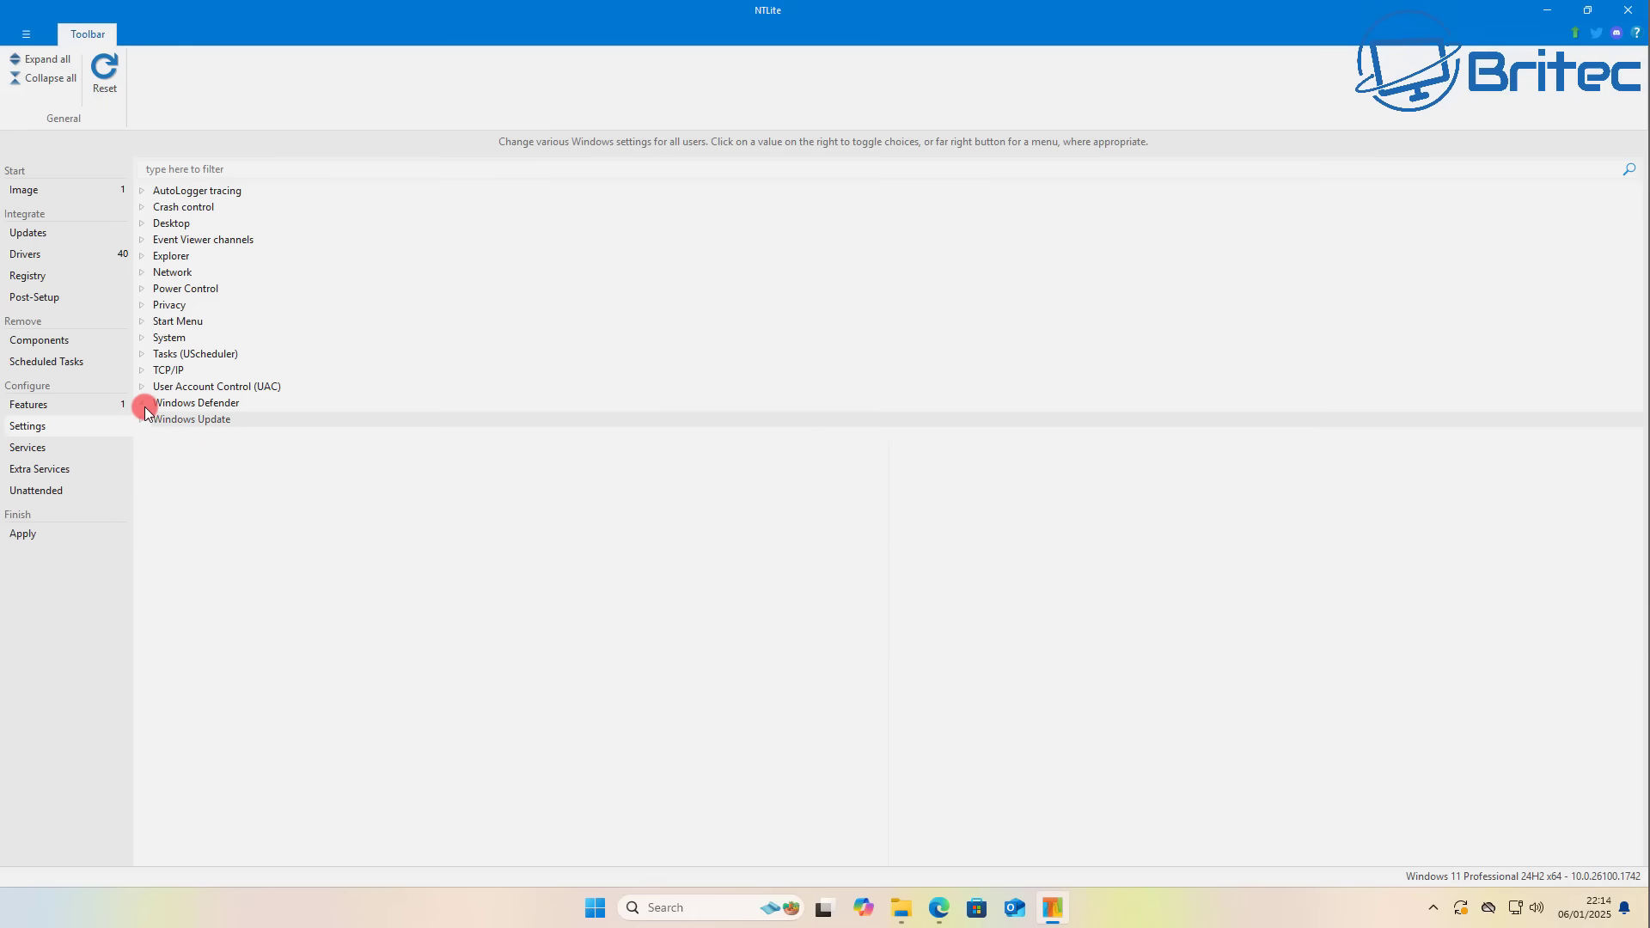
pyautogui.click(145, 406)
pyautogui.click(145, 406)
pyautogui.click(145, 406)
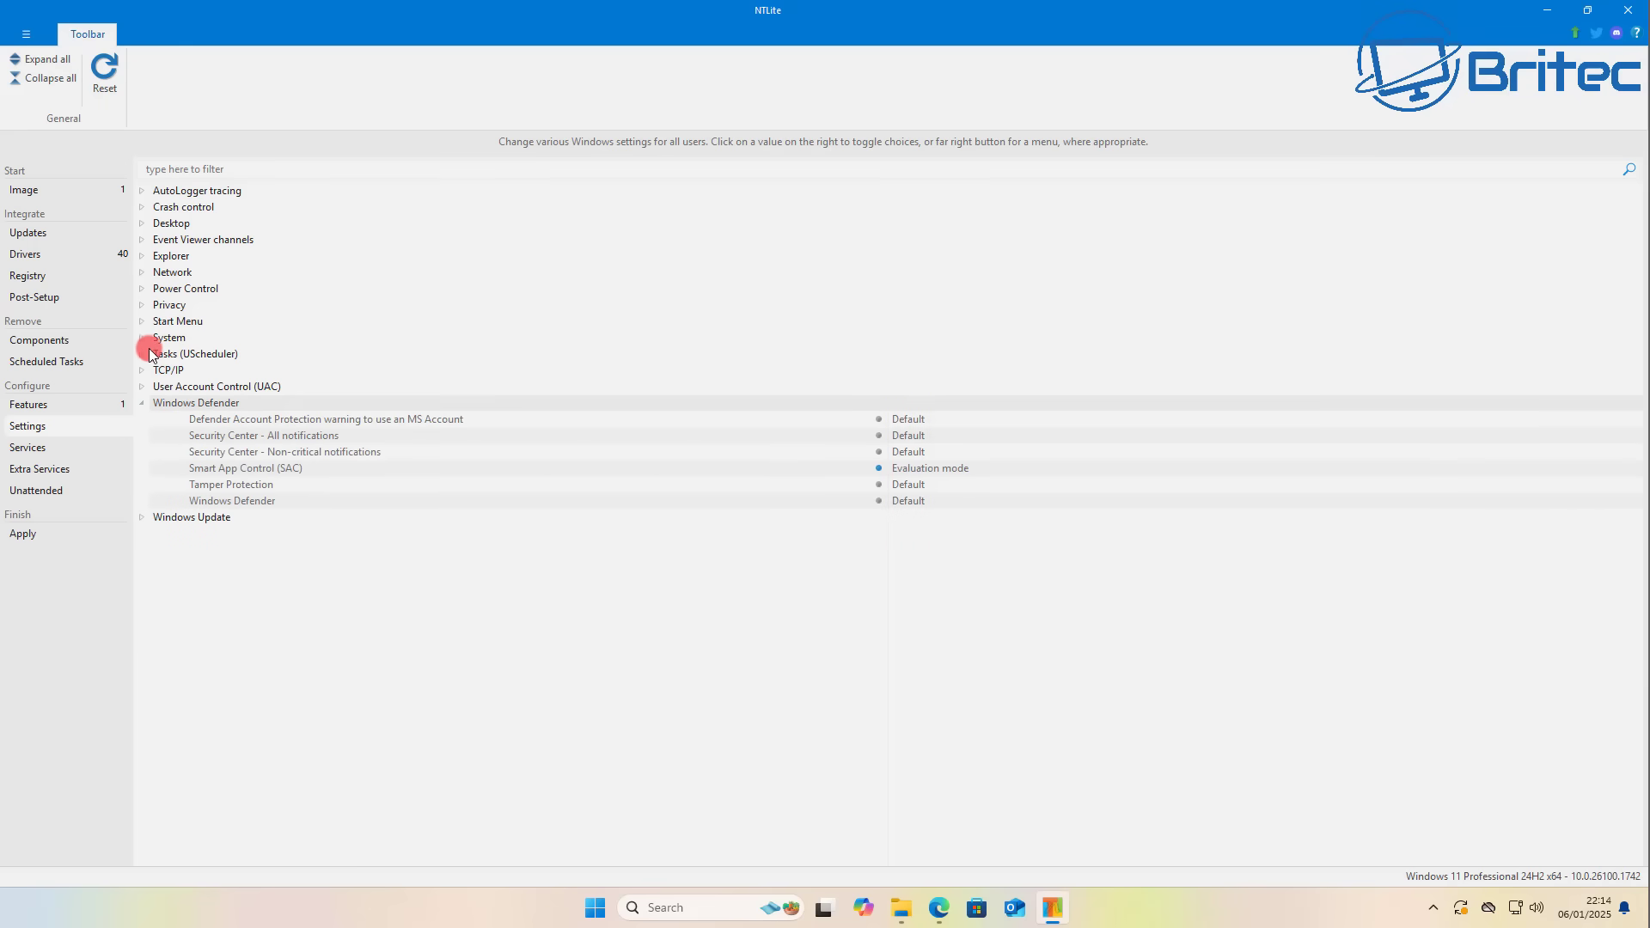
# - Expand the System group and scroll through settings like Remote Desktop and DISM ResetBase
pyautogui.click(142, 338)
pyautogui.scroll(-3, 379, 832)
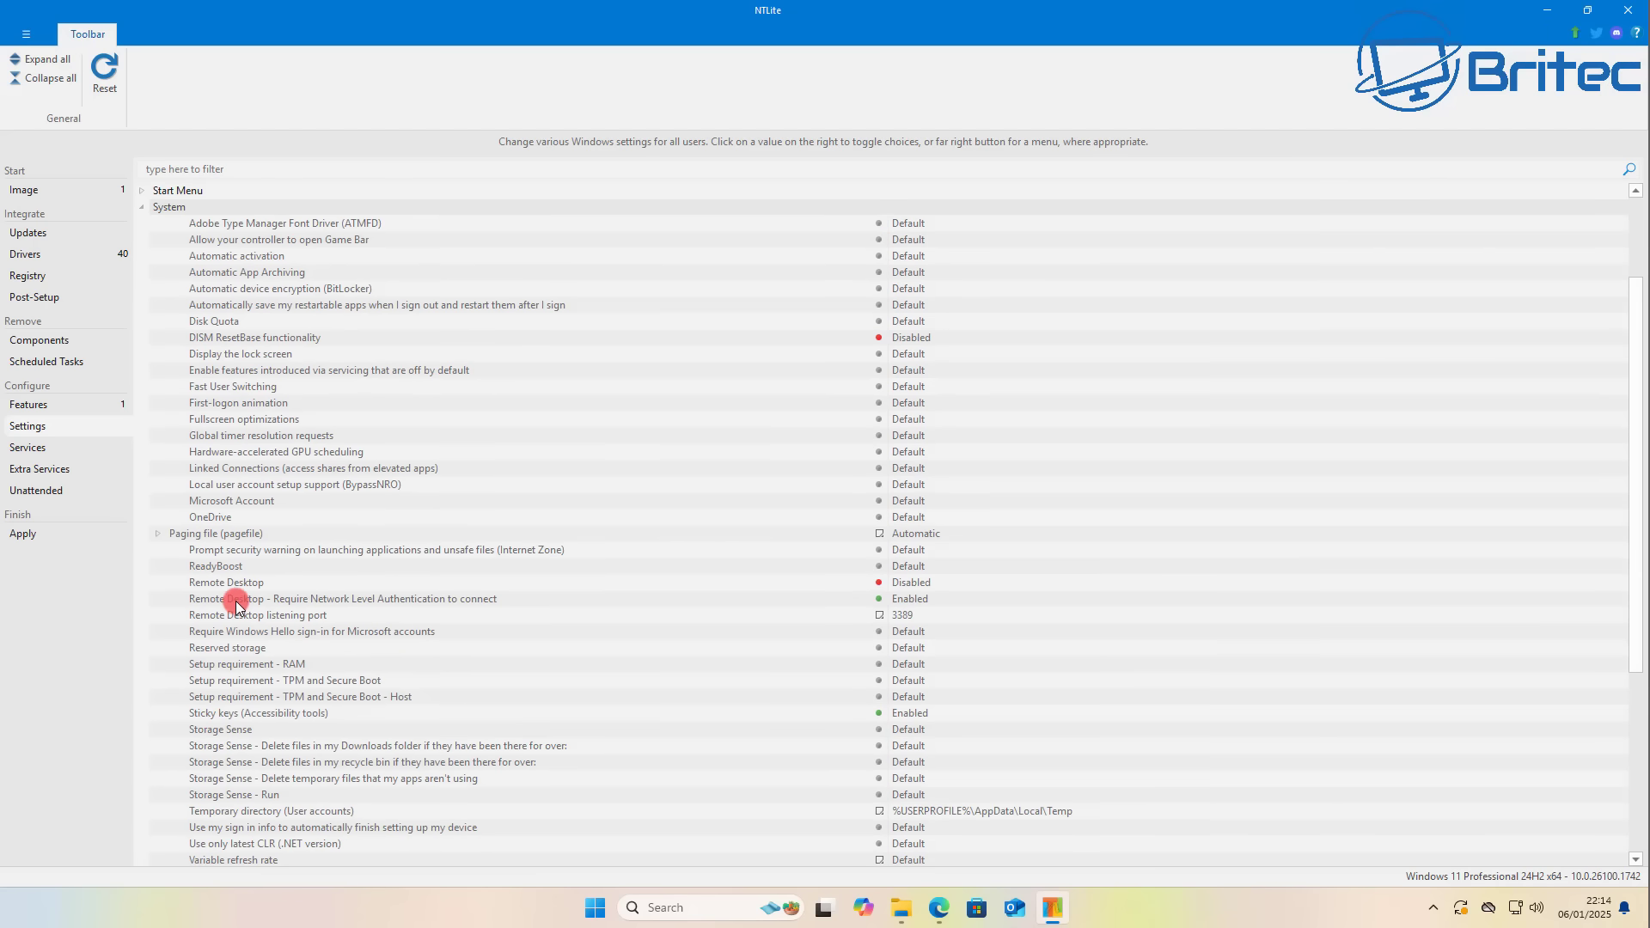
pyautogui.scroll(-3, 232, 672)
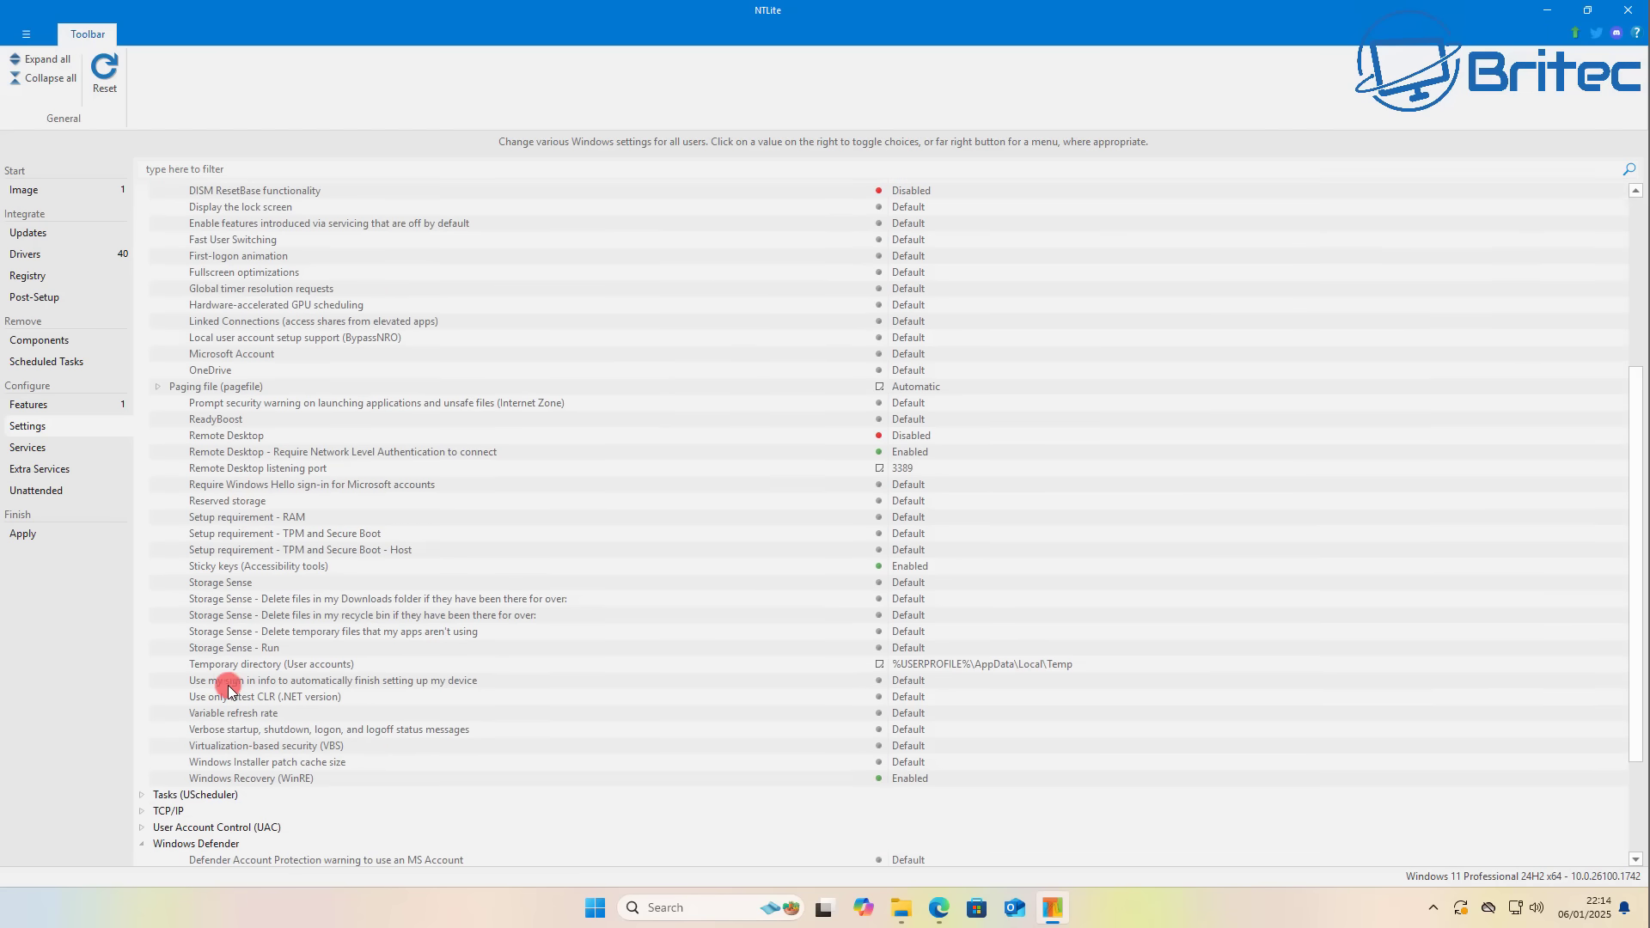
pyautogui.scroll(-2, 228, 687)
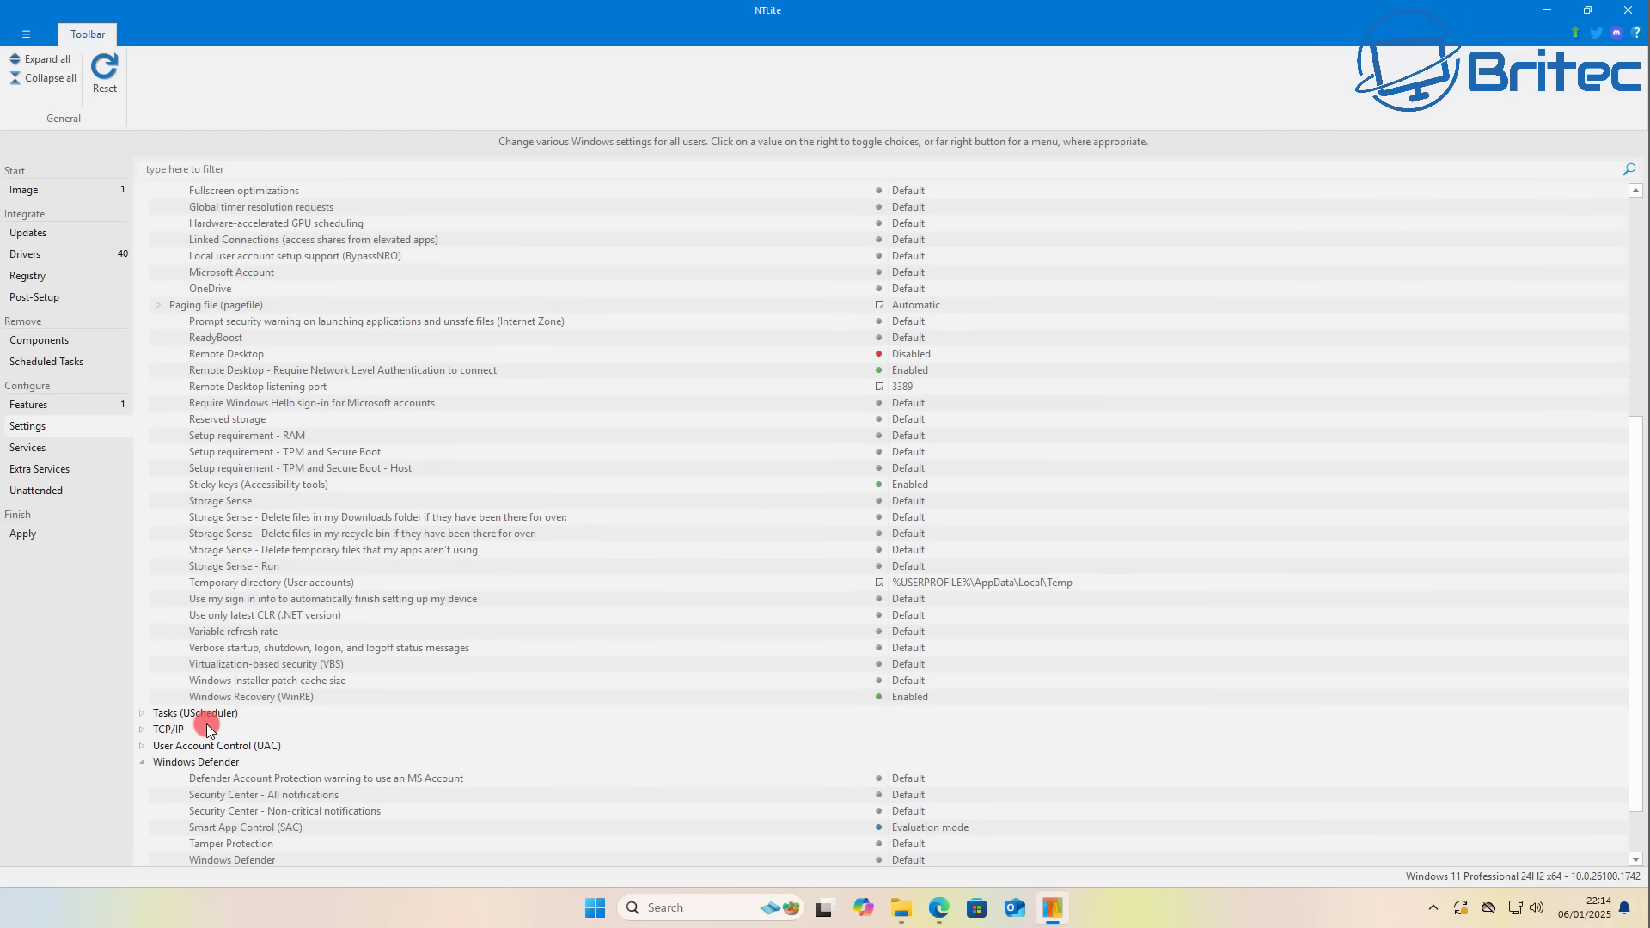
pyautogui.scroll(-1, 209, 730)
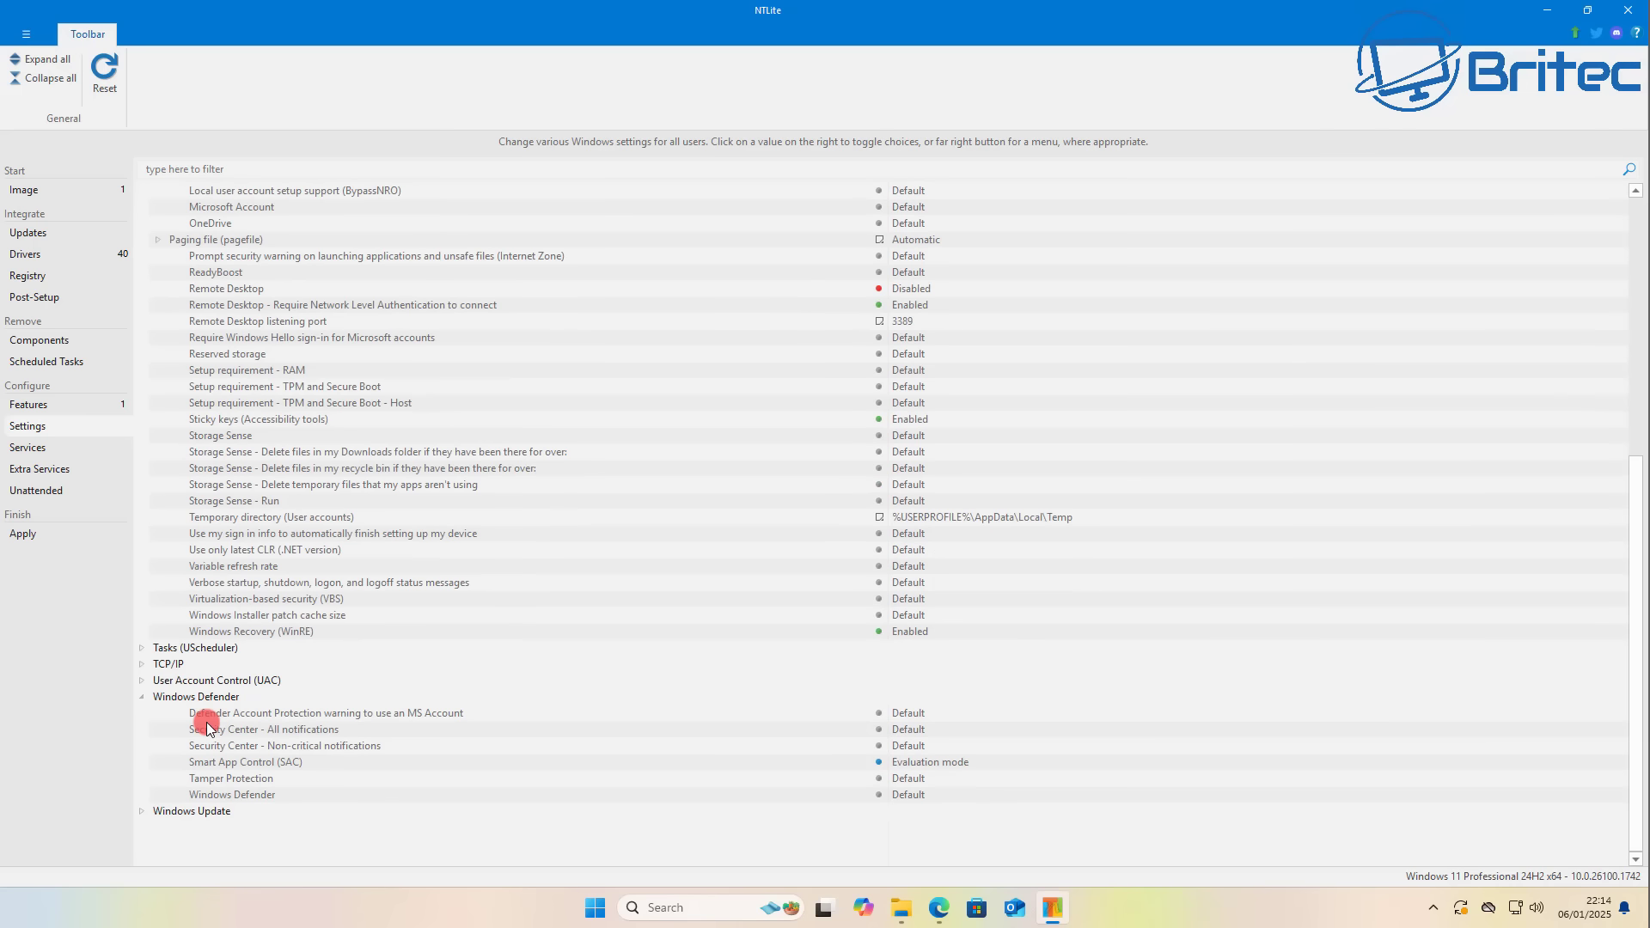
pyautogui.scroll(2, 458, 741)
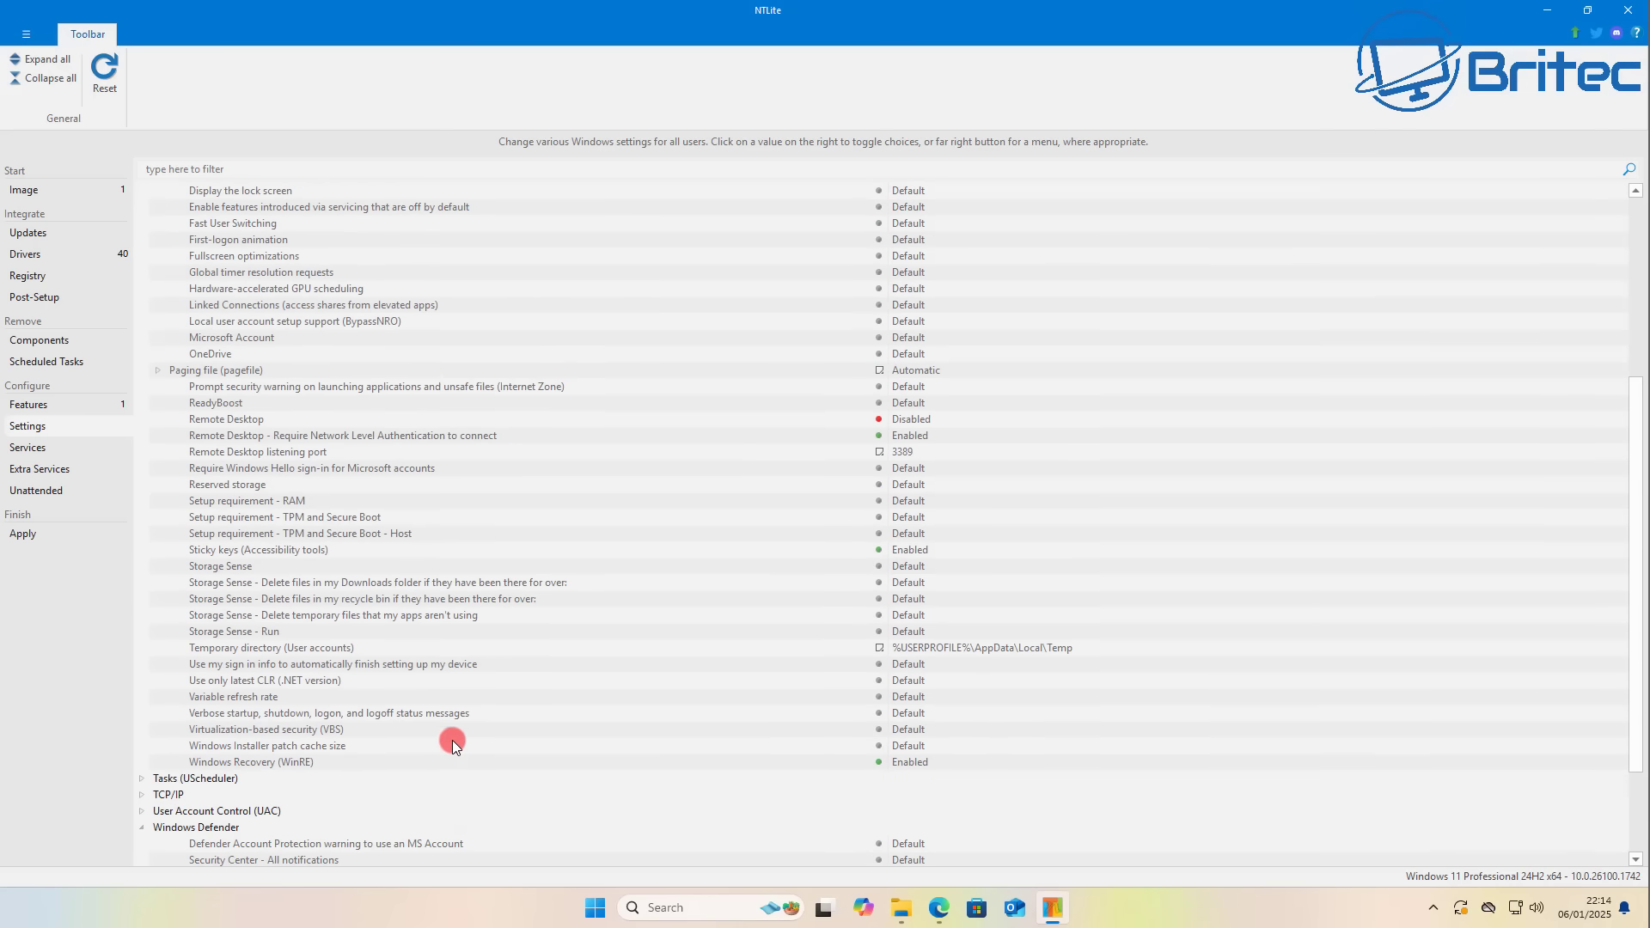
pyautogui.scroll(4, 452, 740)
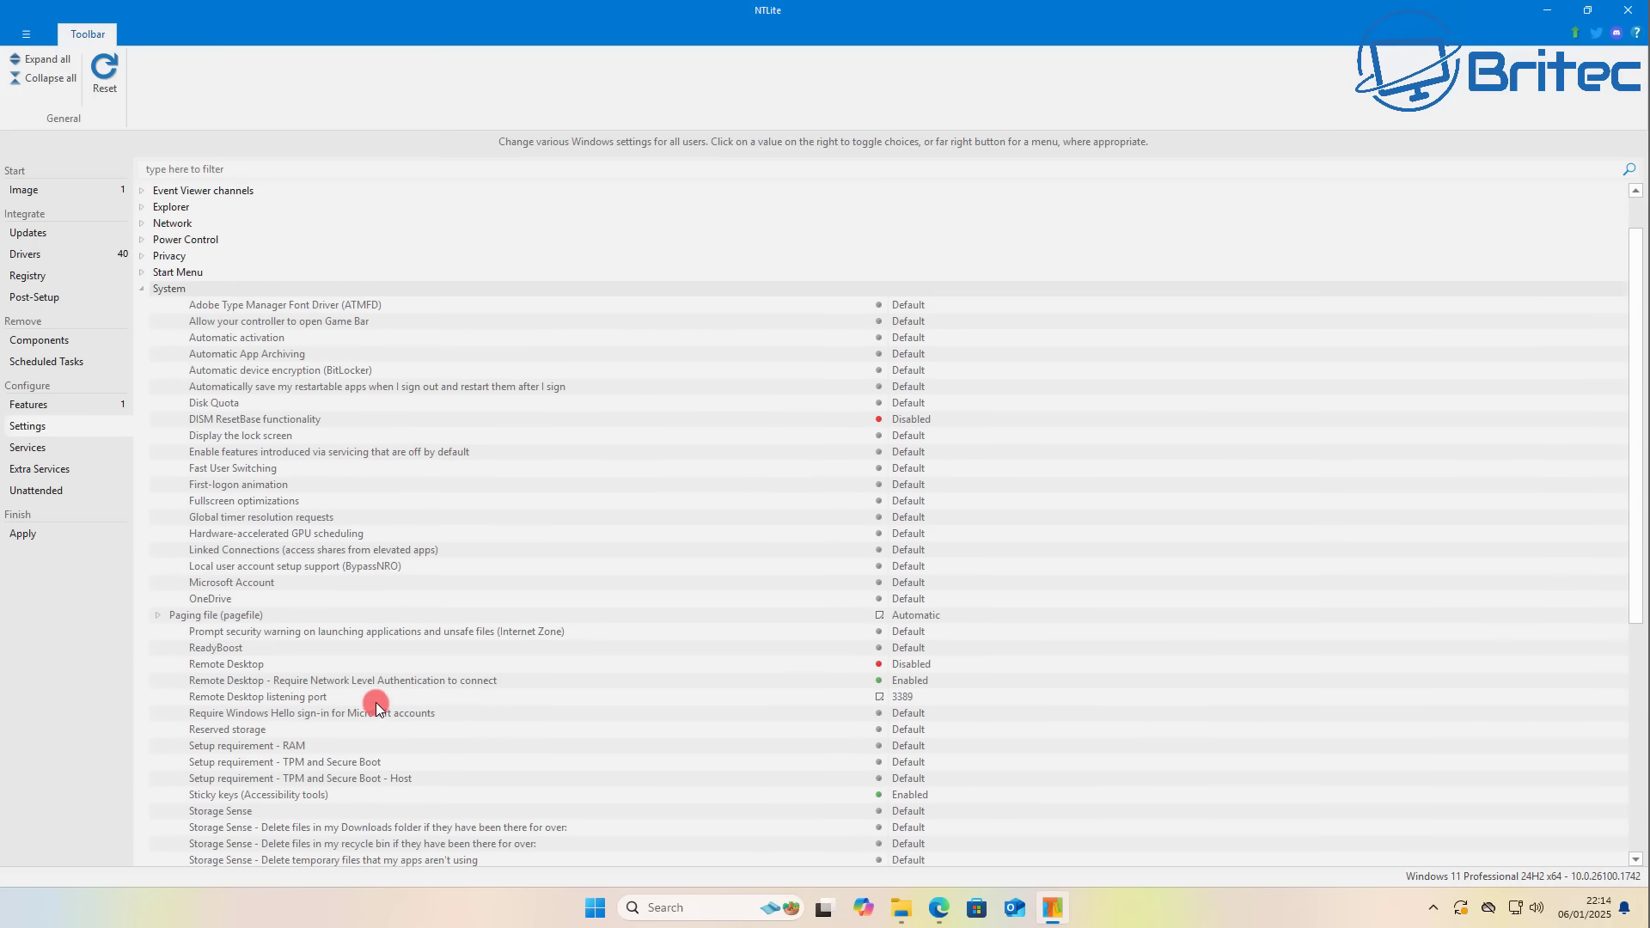
pyautogui.scroll(1, 375, 707)
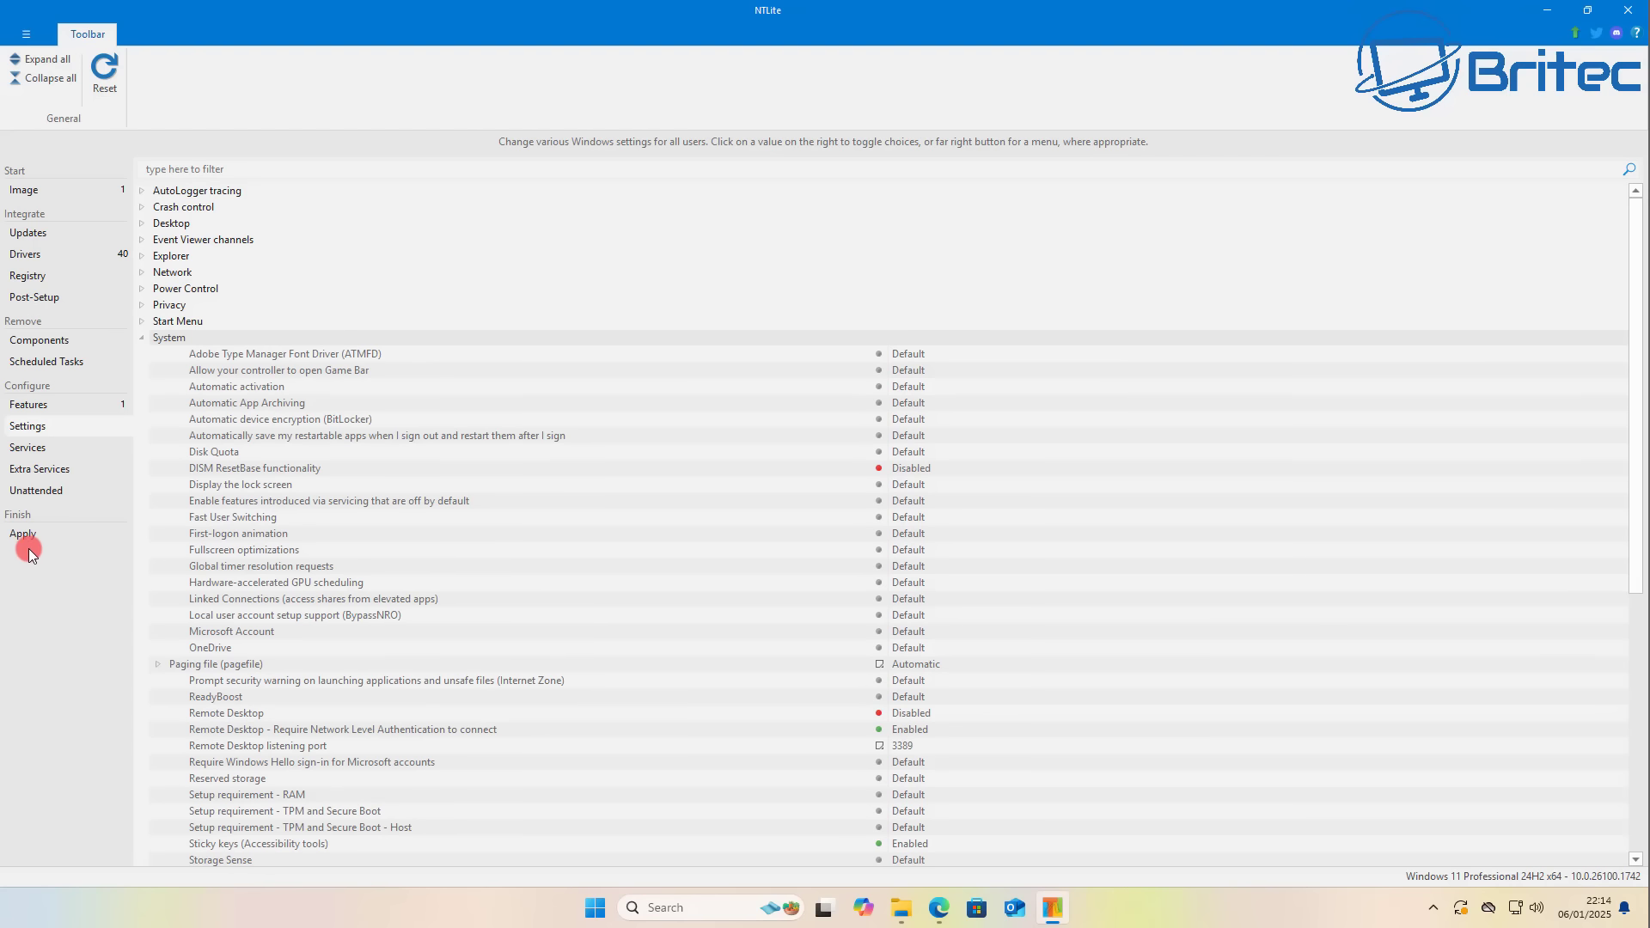
# - Go to the Unattended page and scroll through its OOBE, Specialize and WindowsPE options
pyautogui.click(37, 493)
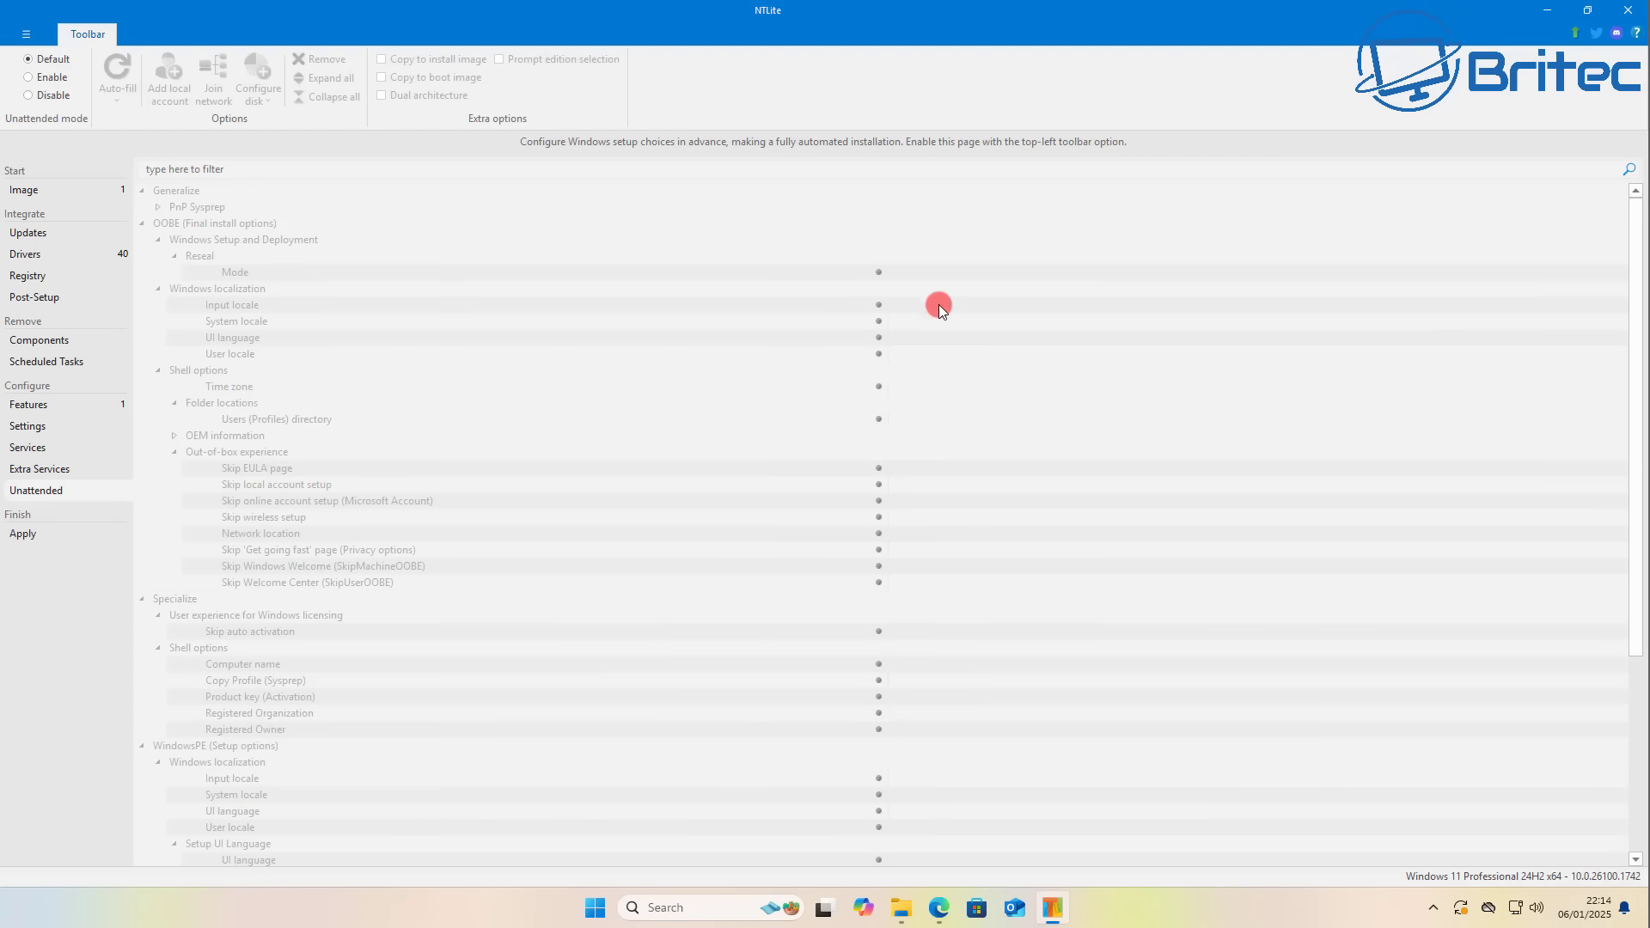
pyautogui.scroll(-3, 927, 672)
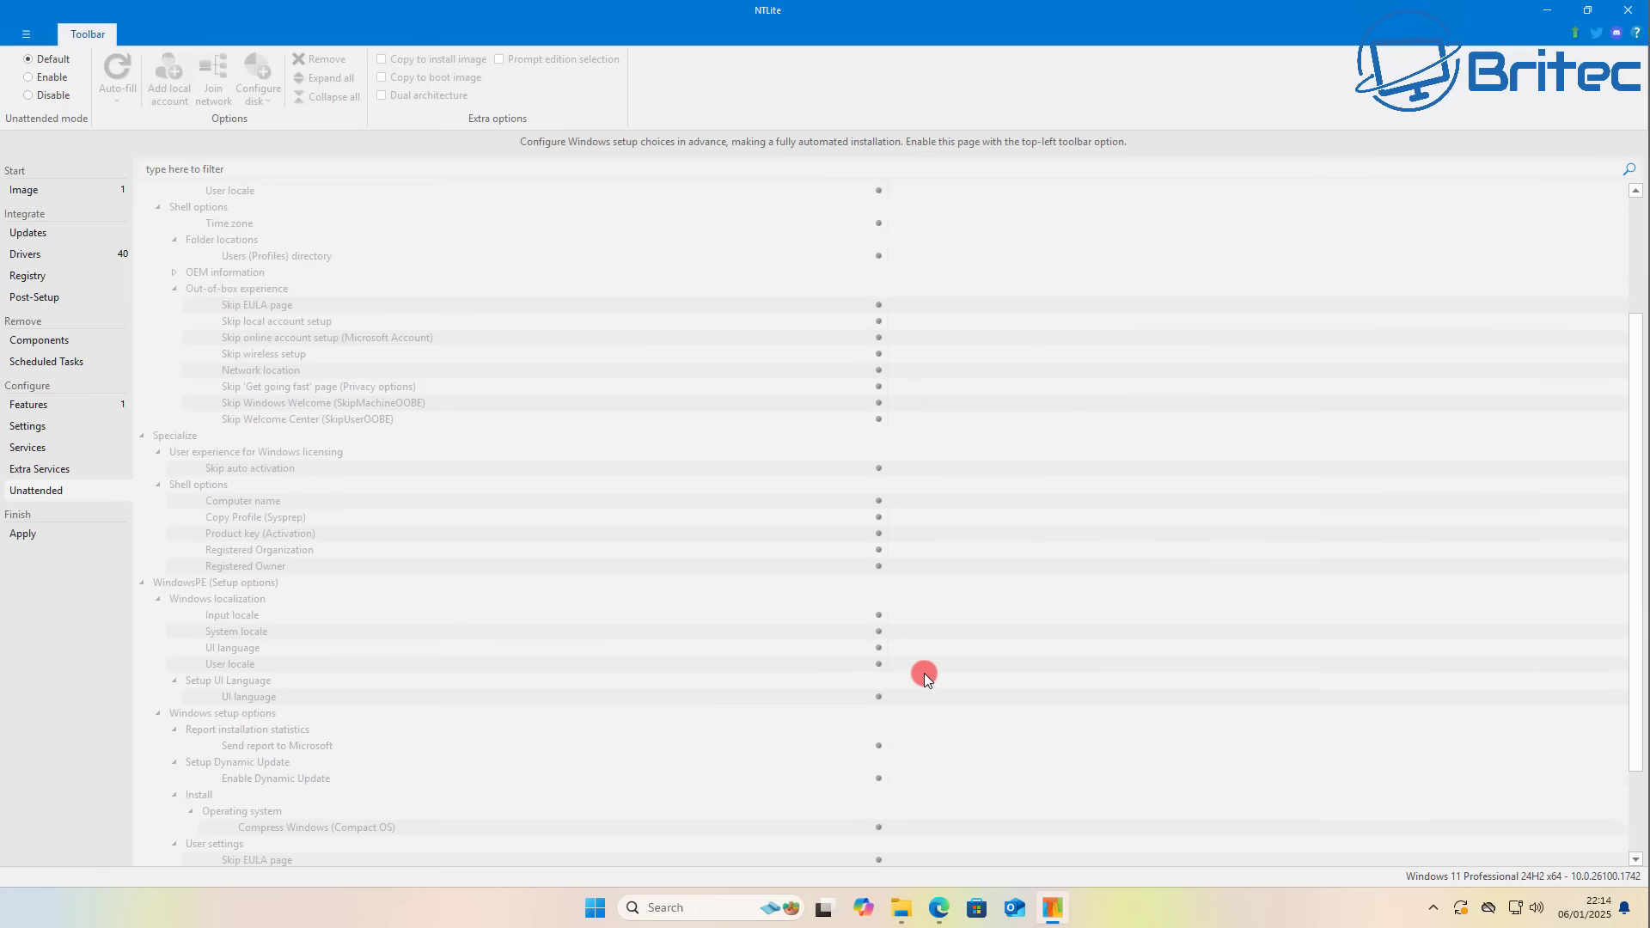
pyautogui.scroll(-2, 923, 673)
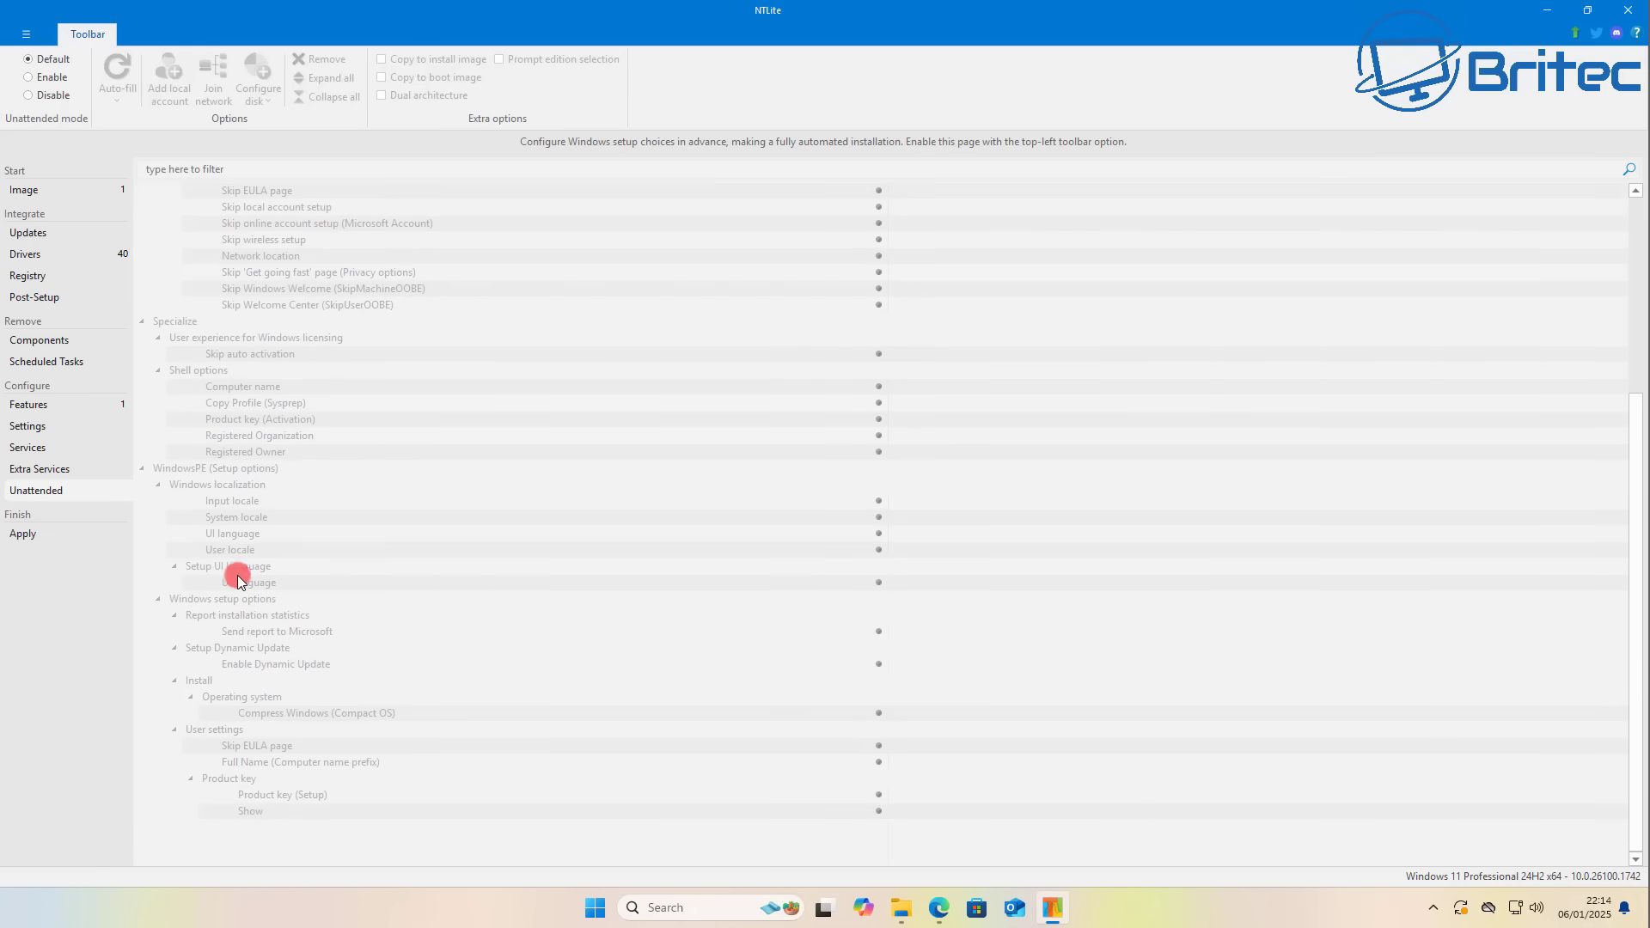
# - Go to the Apply page, tick Create ISO, then cancel the destination dialog, leaving ISO off
pyautogui.click(21, 535)
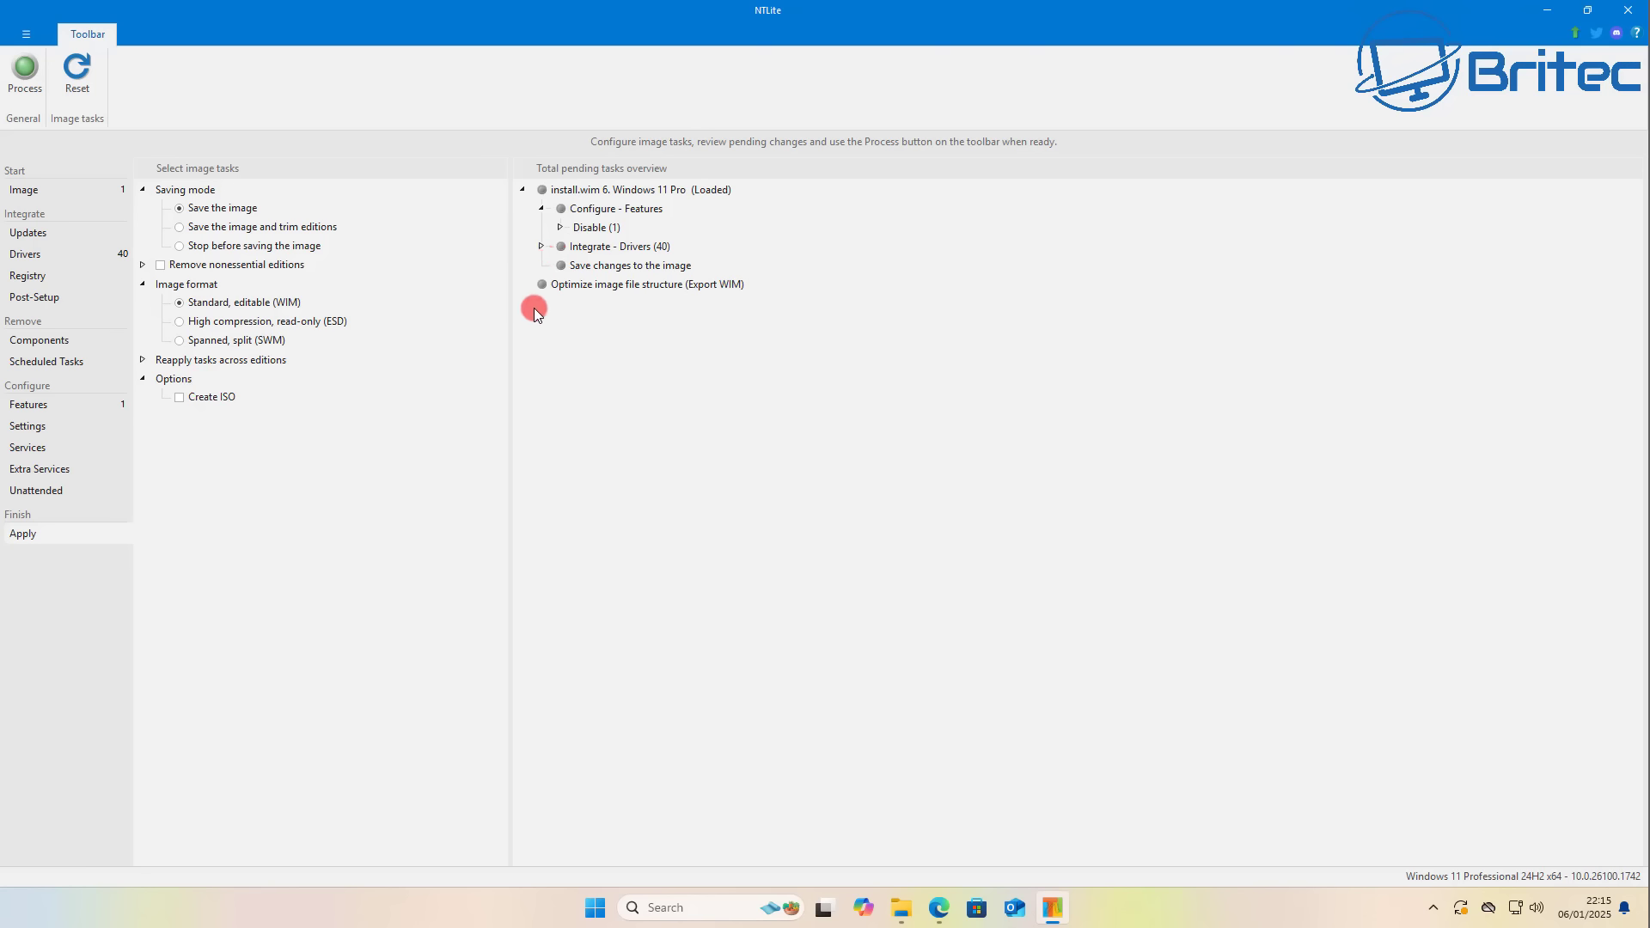
pyautogui.click(179, 397)
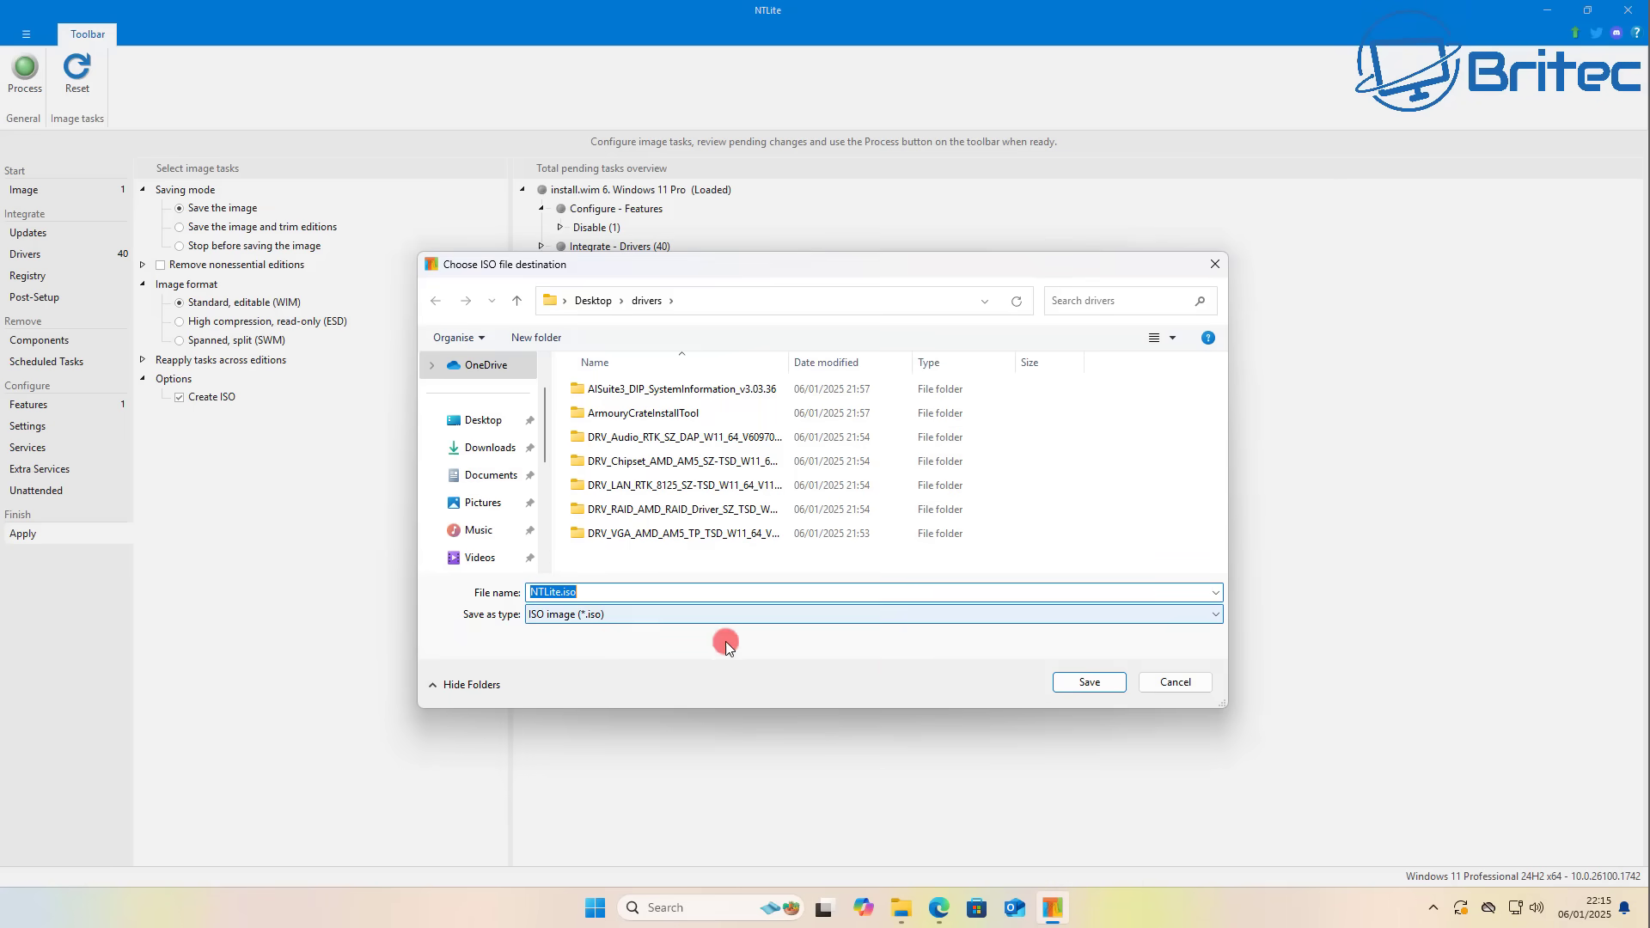
pyautogui.click(1174, 682)
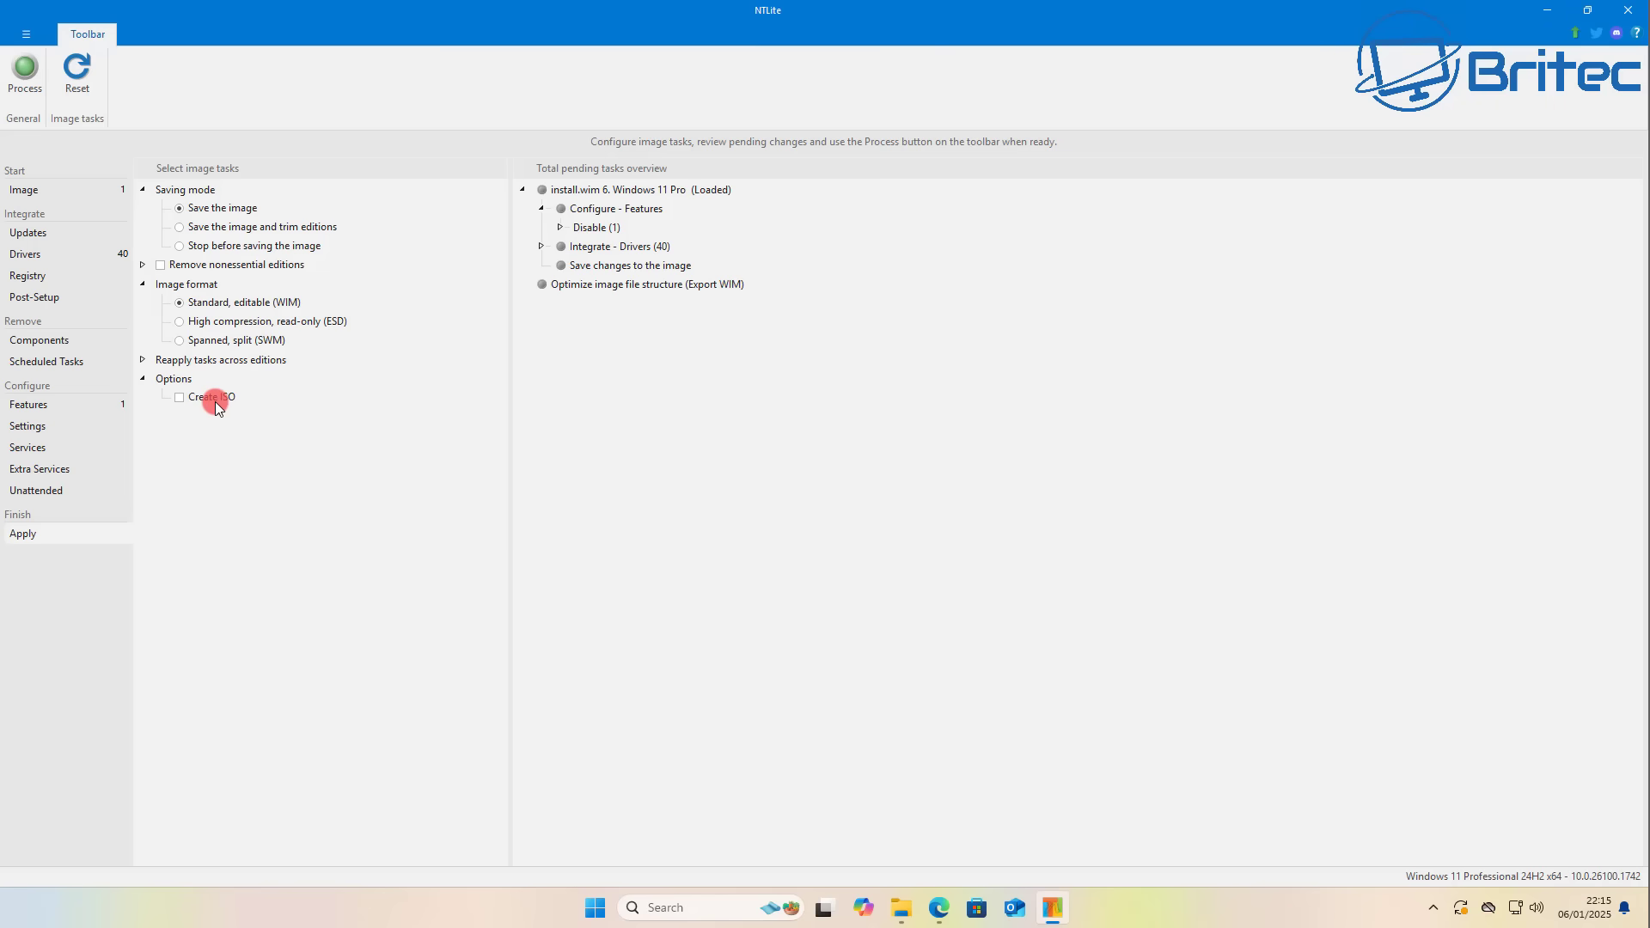
# - Mark all ten other editions and boot.wim's Windows PE for removal, keeping Windows 11 Pro
pyautogui.click(143, 266)
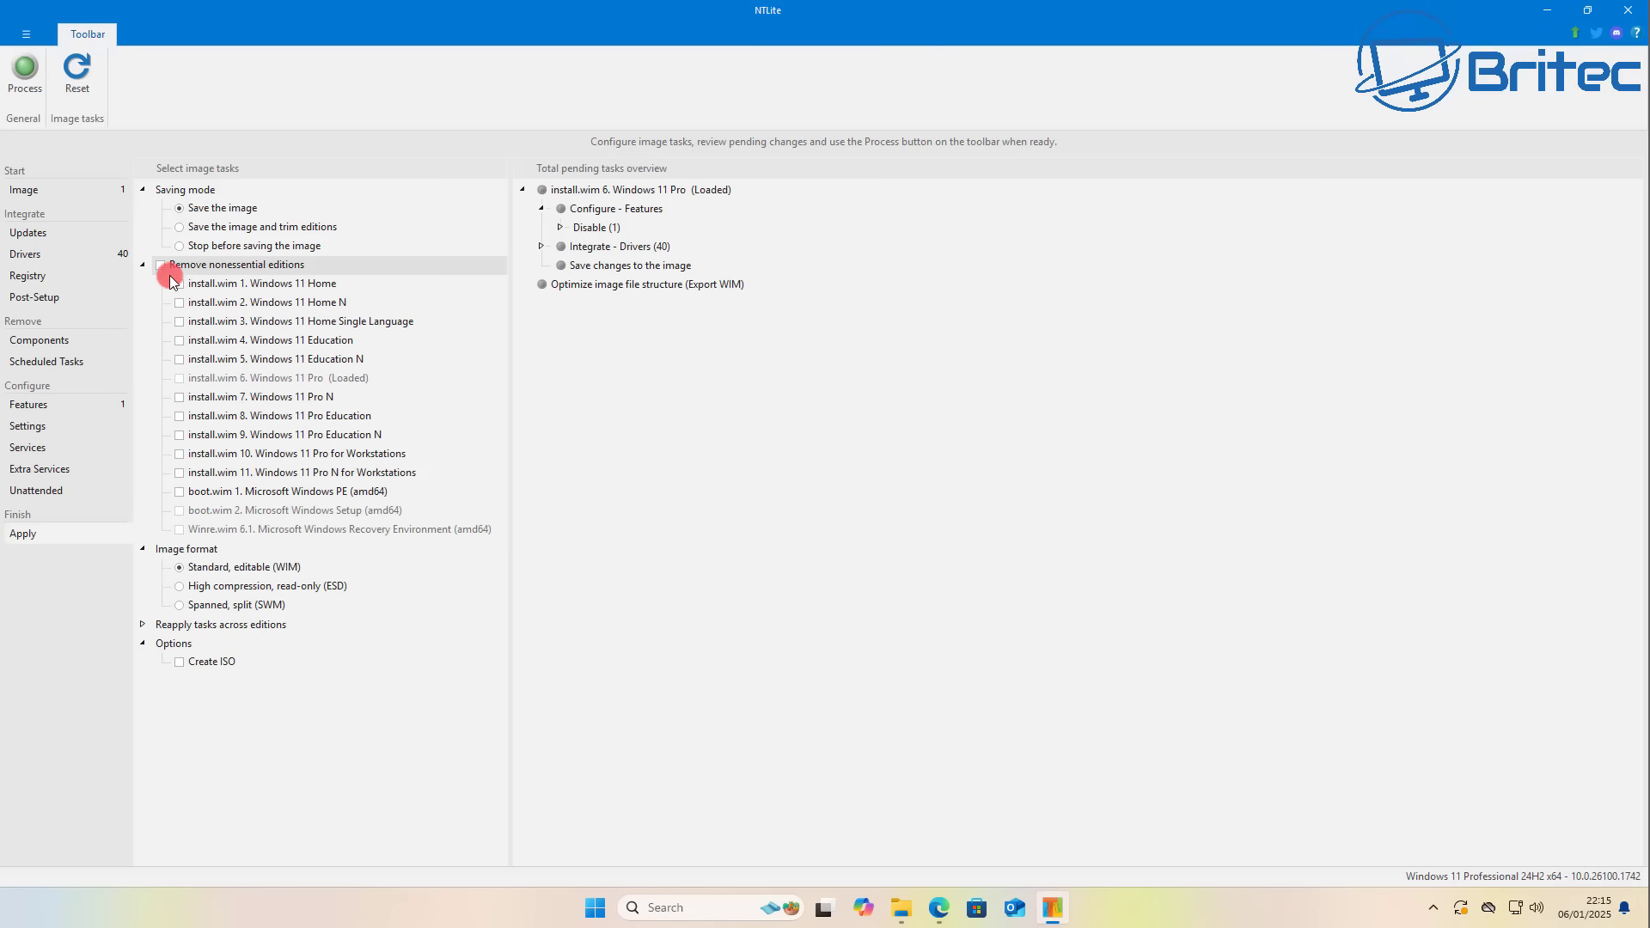
pyautogui.click(158, 266)
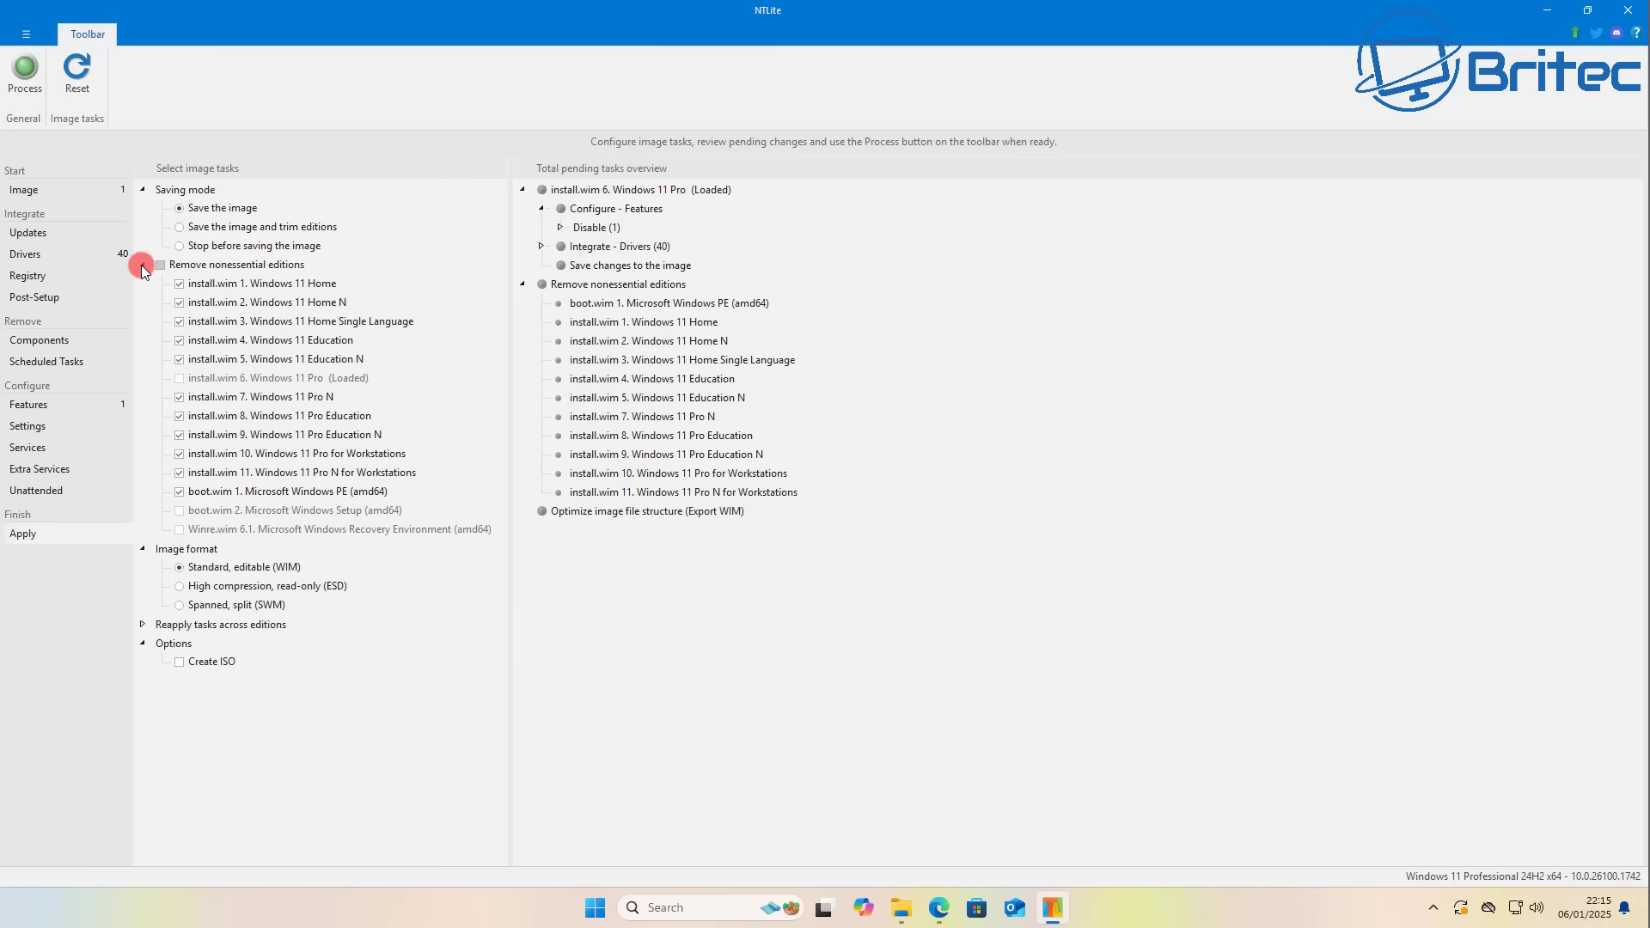
pyautogui.click(143, 266)
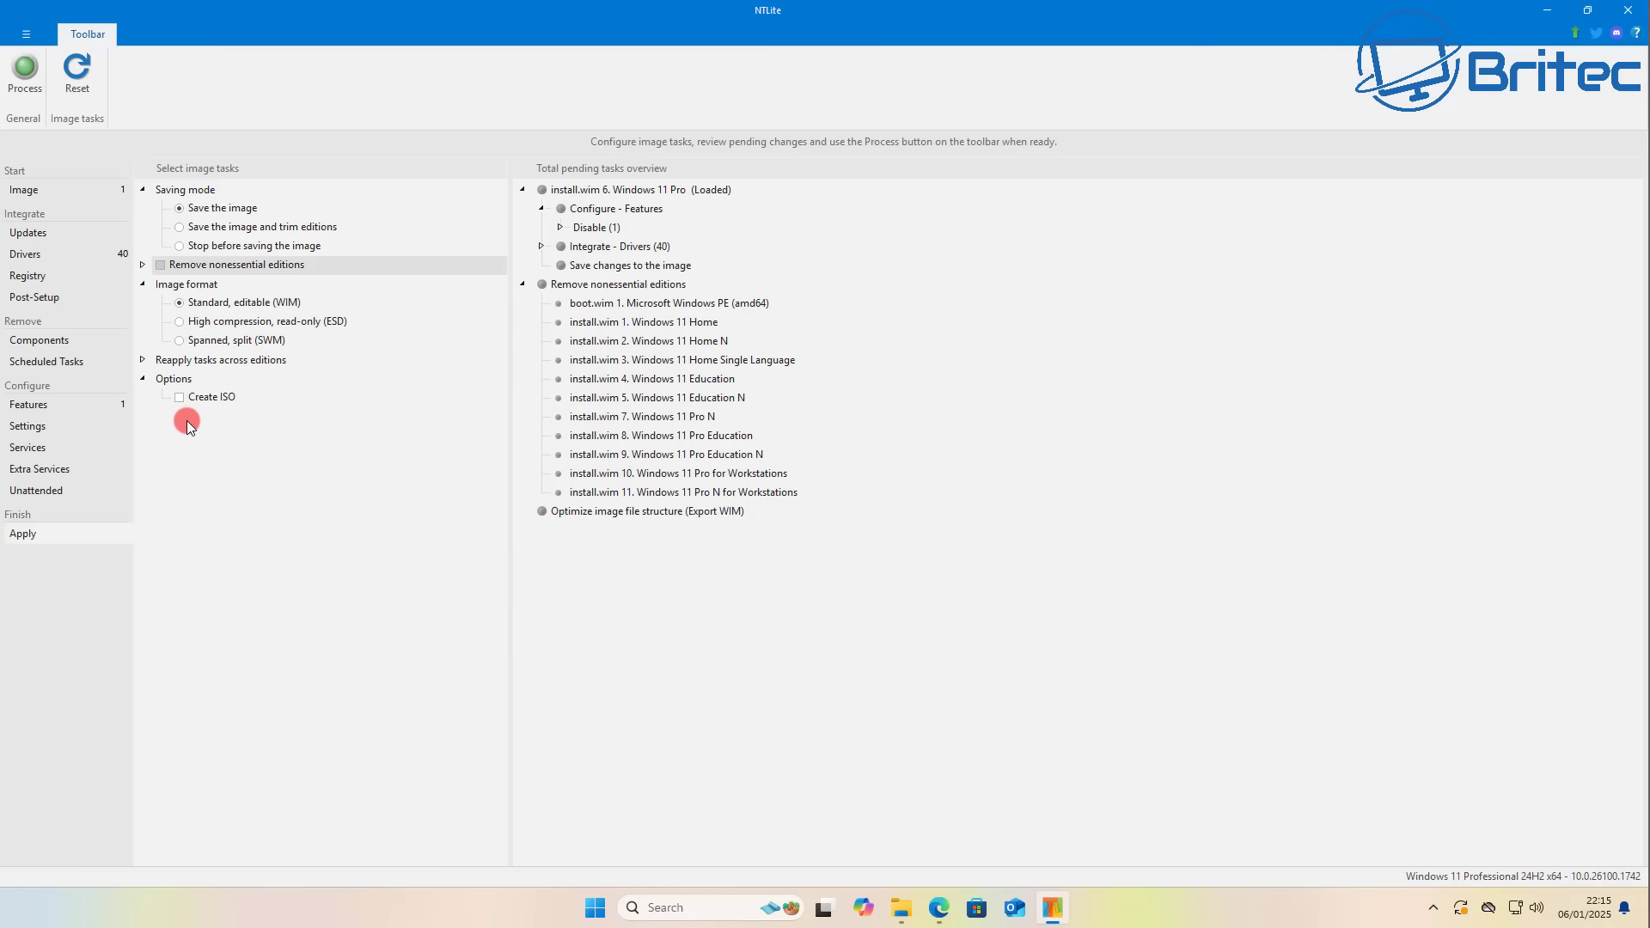
# - Tick Create ISO and make a new 'iso' folder on the Desktop
pyautogui.click(179, 397)
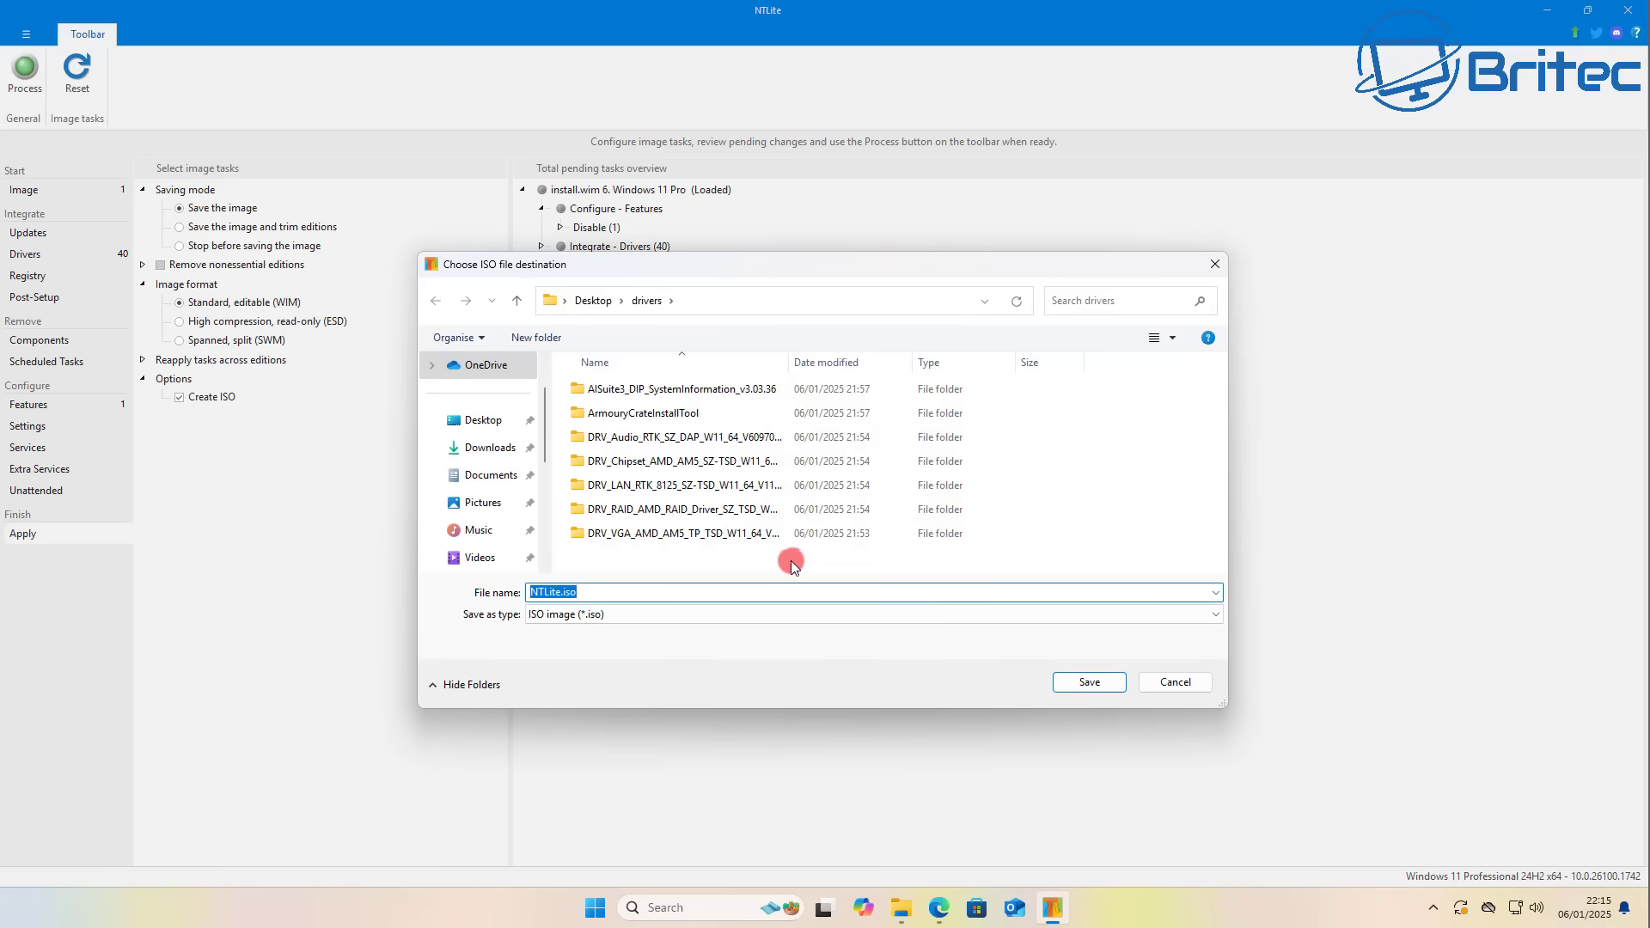
pyautogui.click(593, 302)
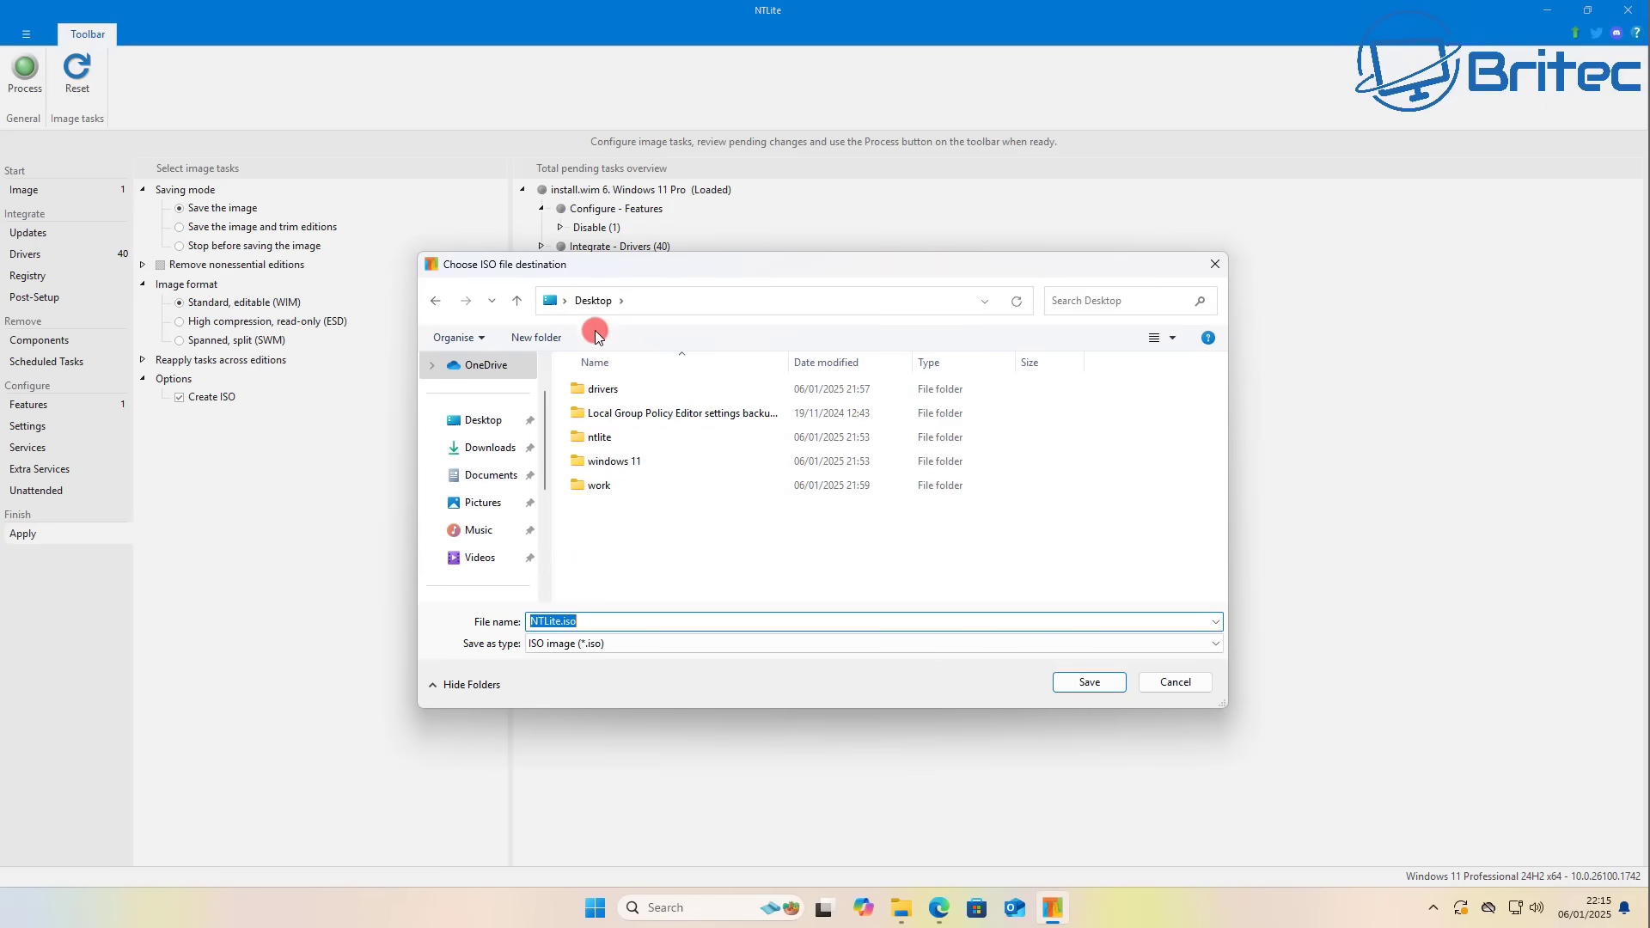
pyautogui.click(592, 519)
pyautogui.rightClick(592, 519)
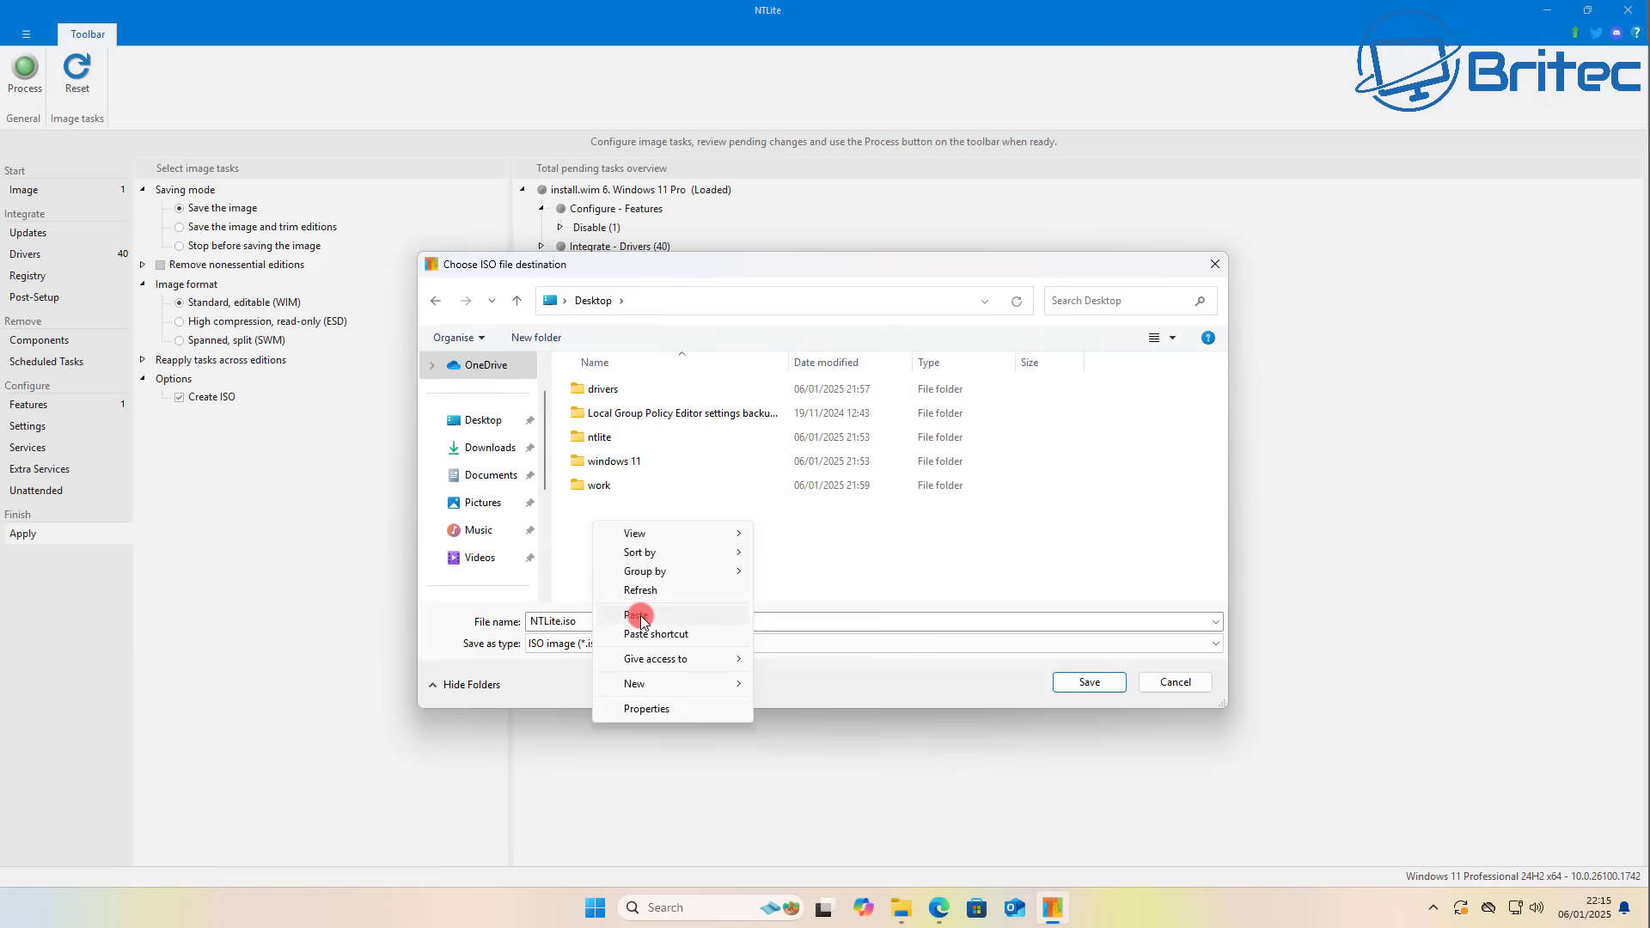
pyautogui.moveTo(700, 683)
pyautogui.click(792, 684)
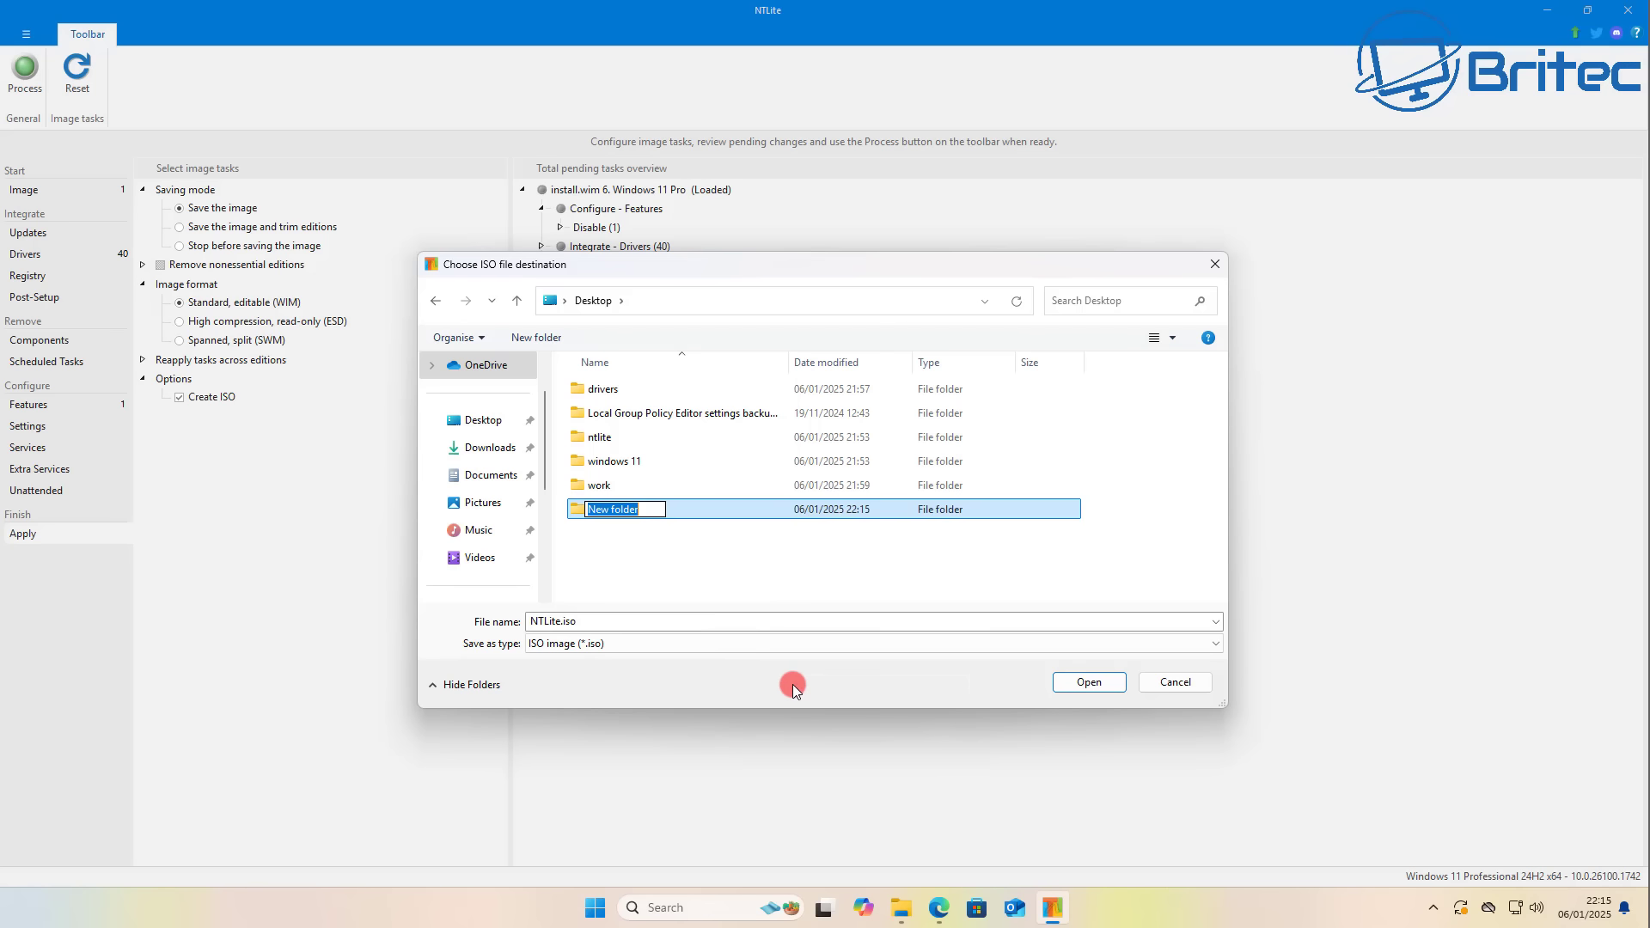
pyautogui.write('iso')
pyautogui.click(612, 538)
# - Save NTLite.iso into the iso folder with label NTLite, then start processing
pyautogui.click(611, 512)
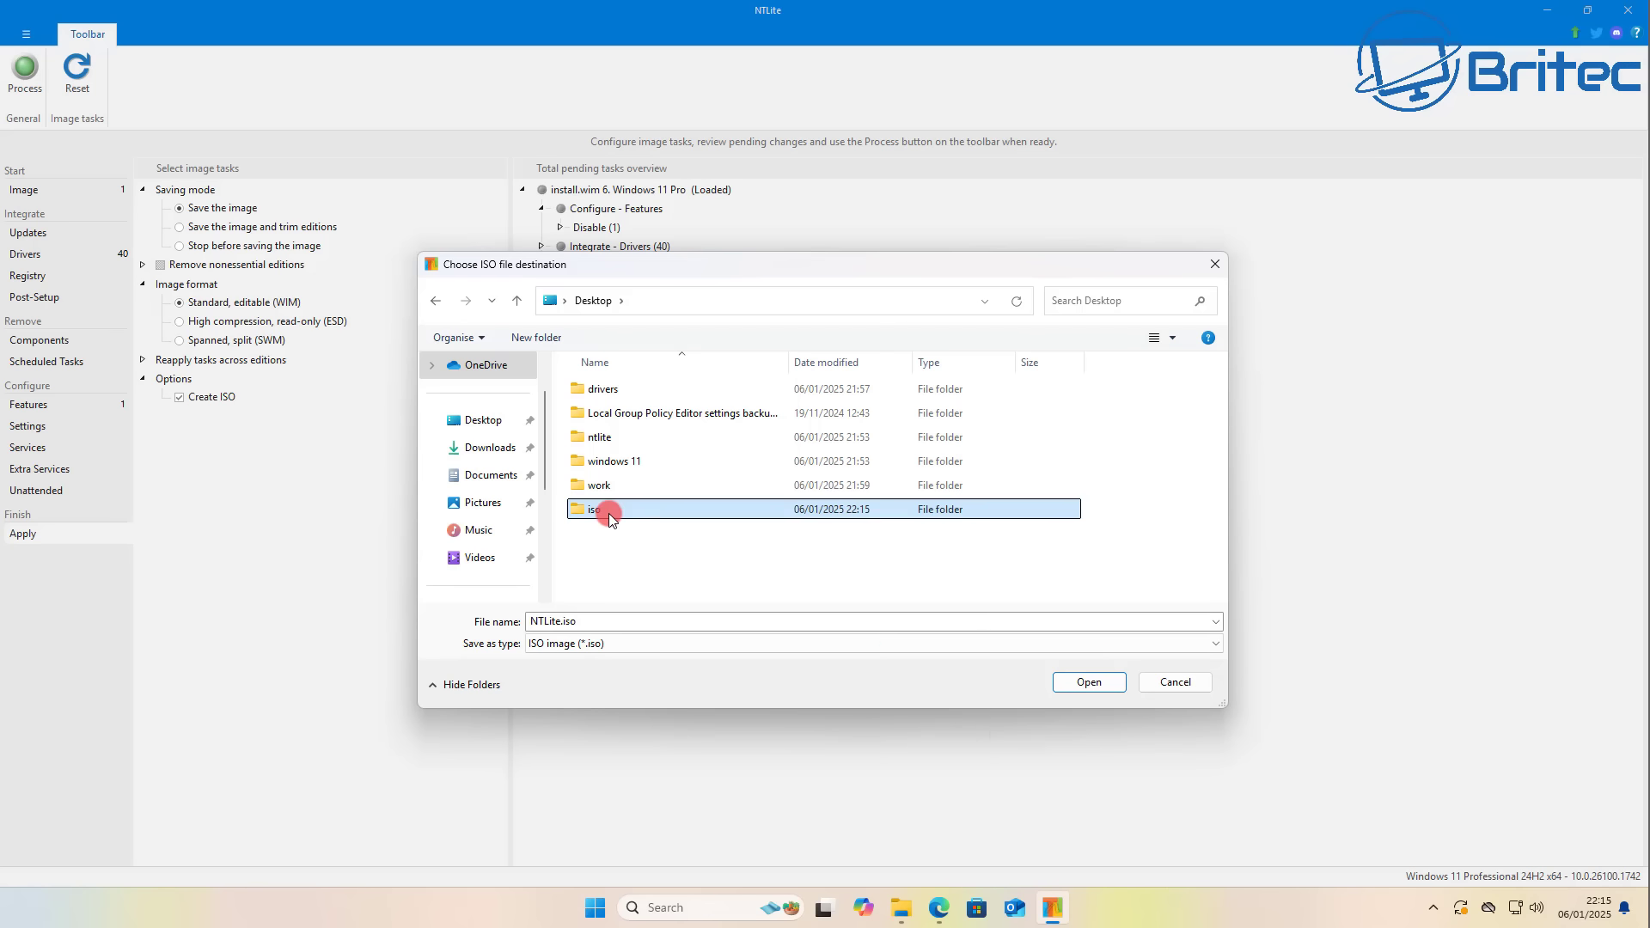
pyautogui.click(1117, 681)
pyautogui.click(1089, 685)
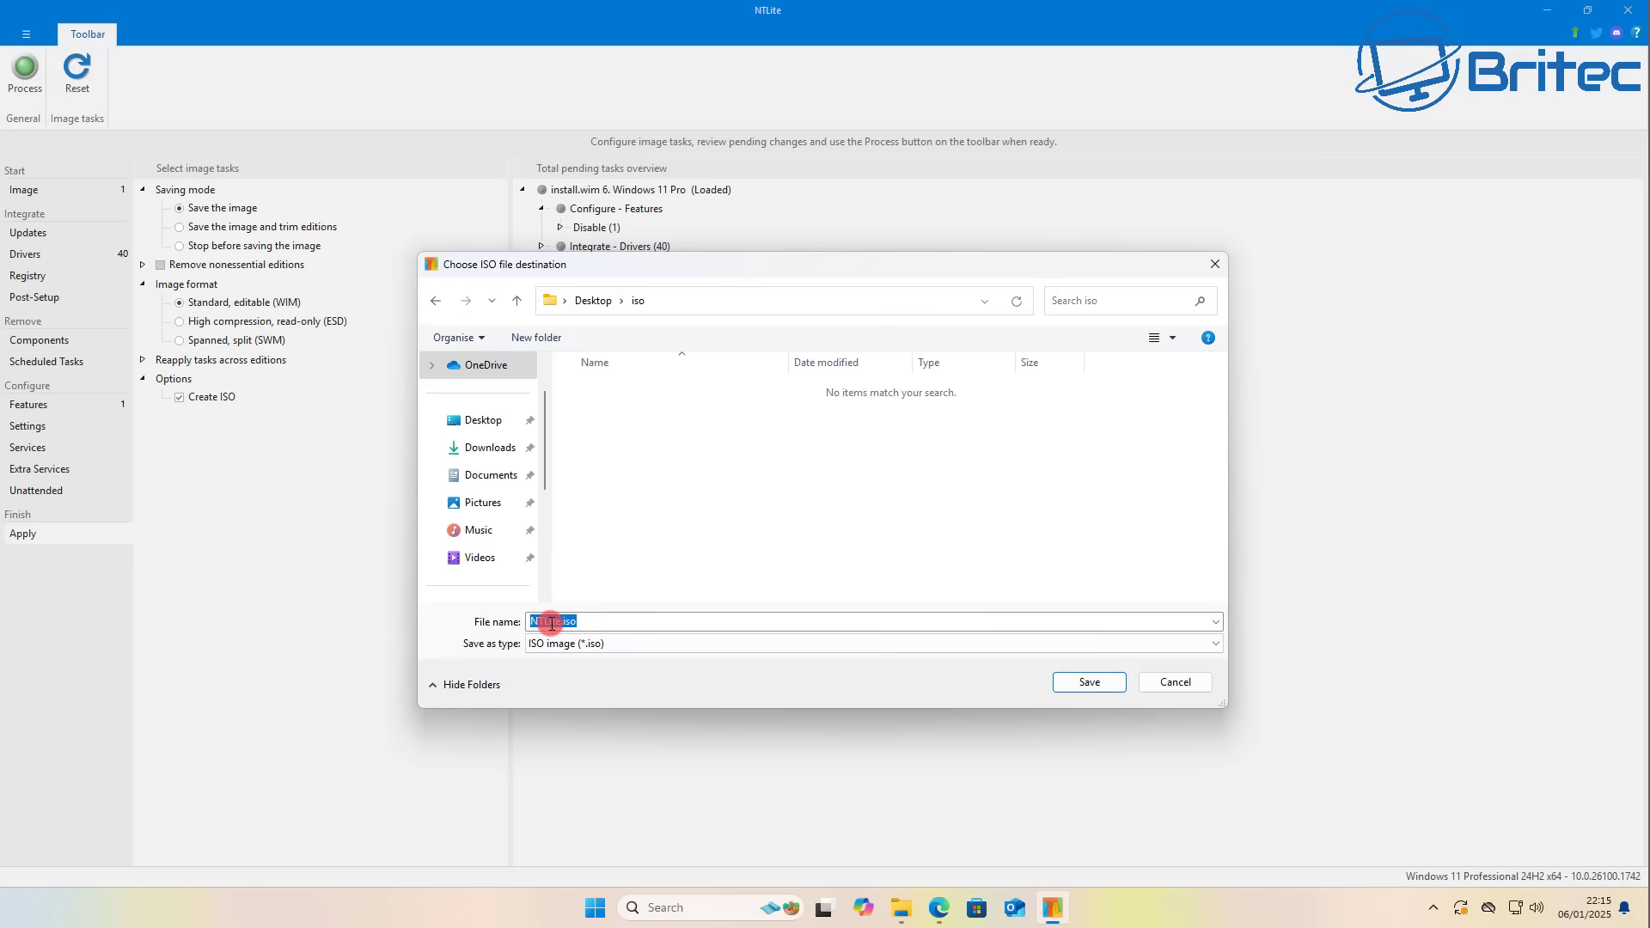
pyautogui.click(1066, 681)
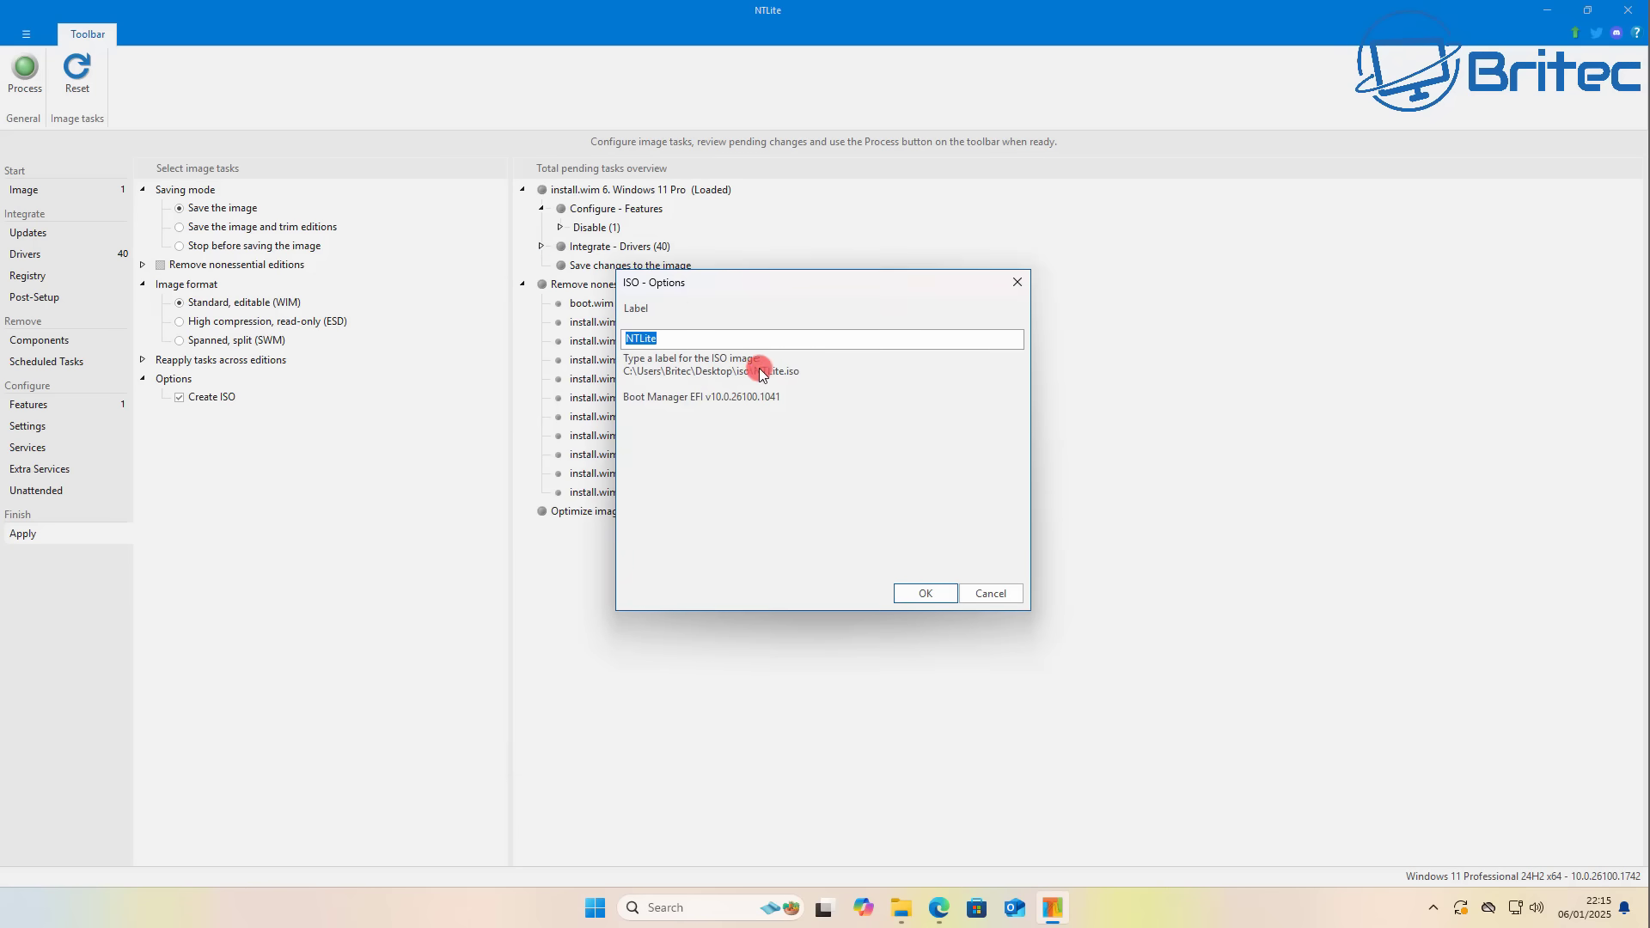
pyautogui.click(915, 594)
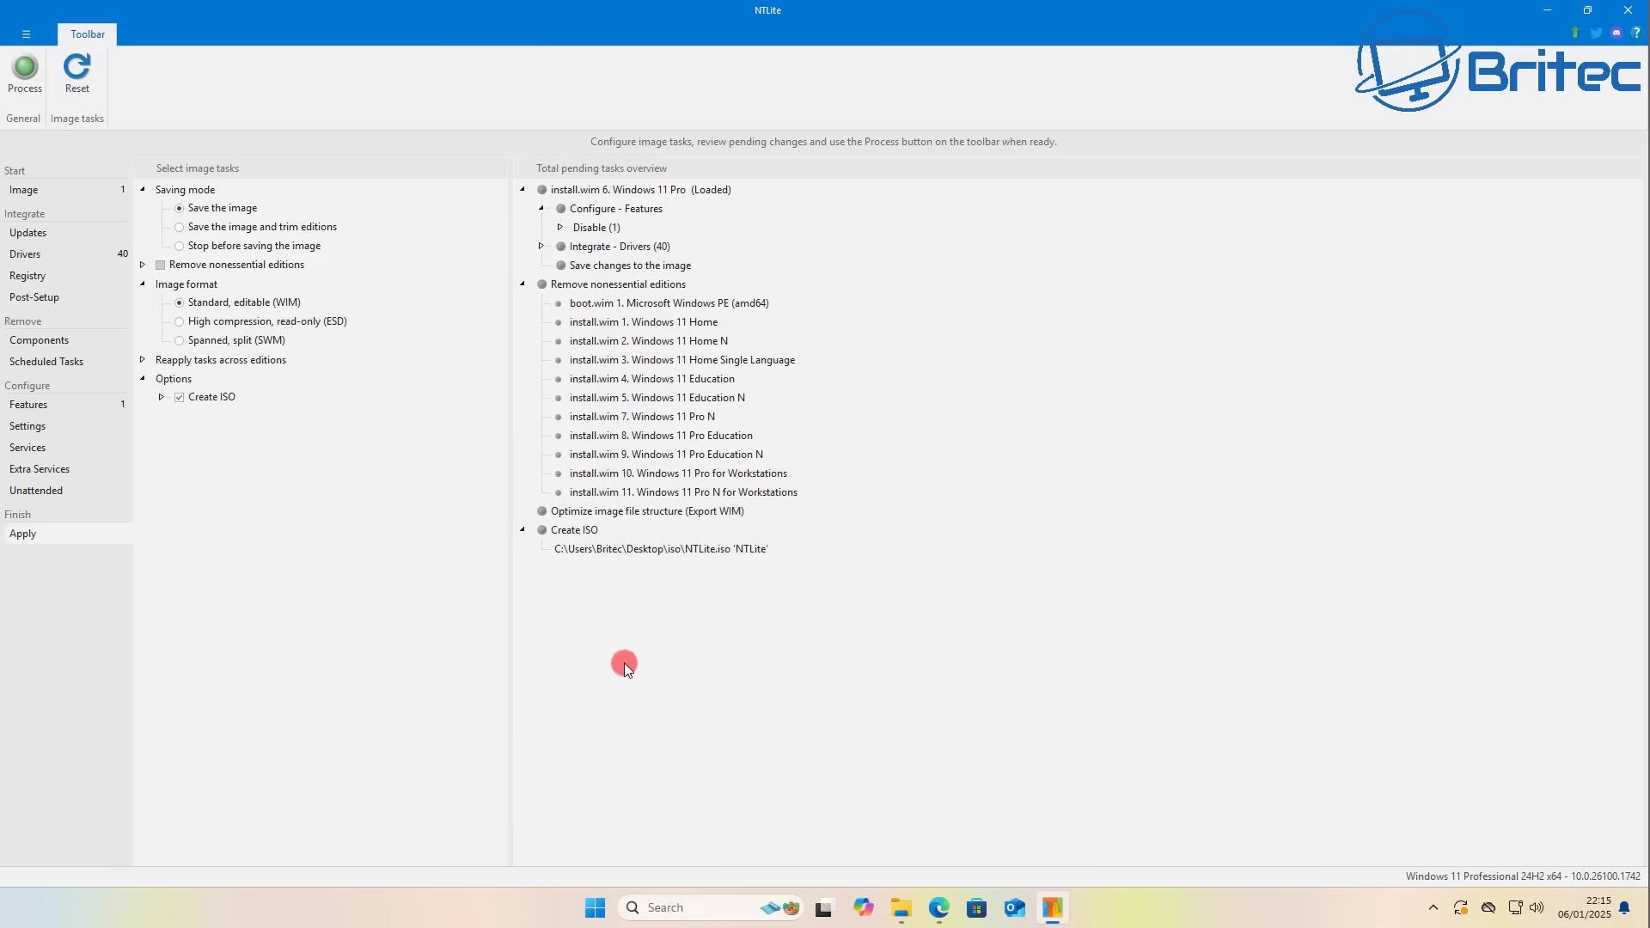
pyautogui.click(22, 80)
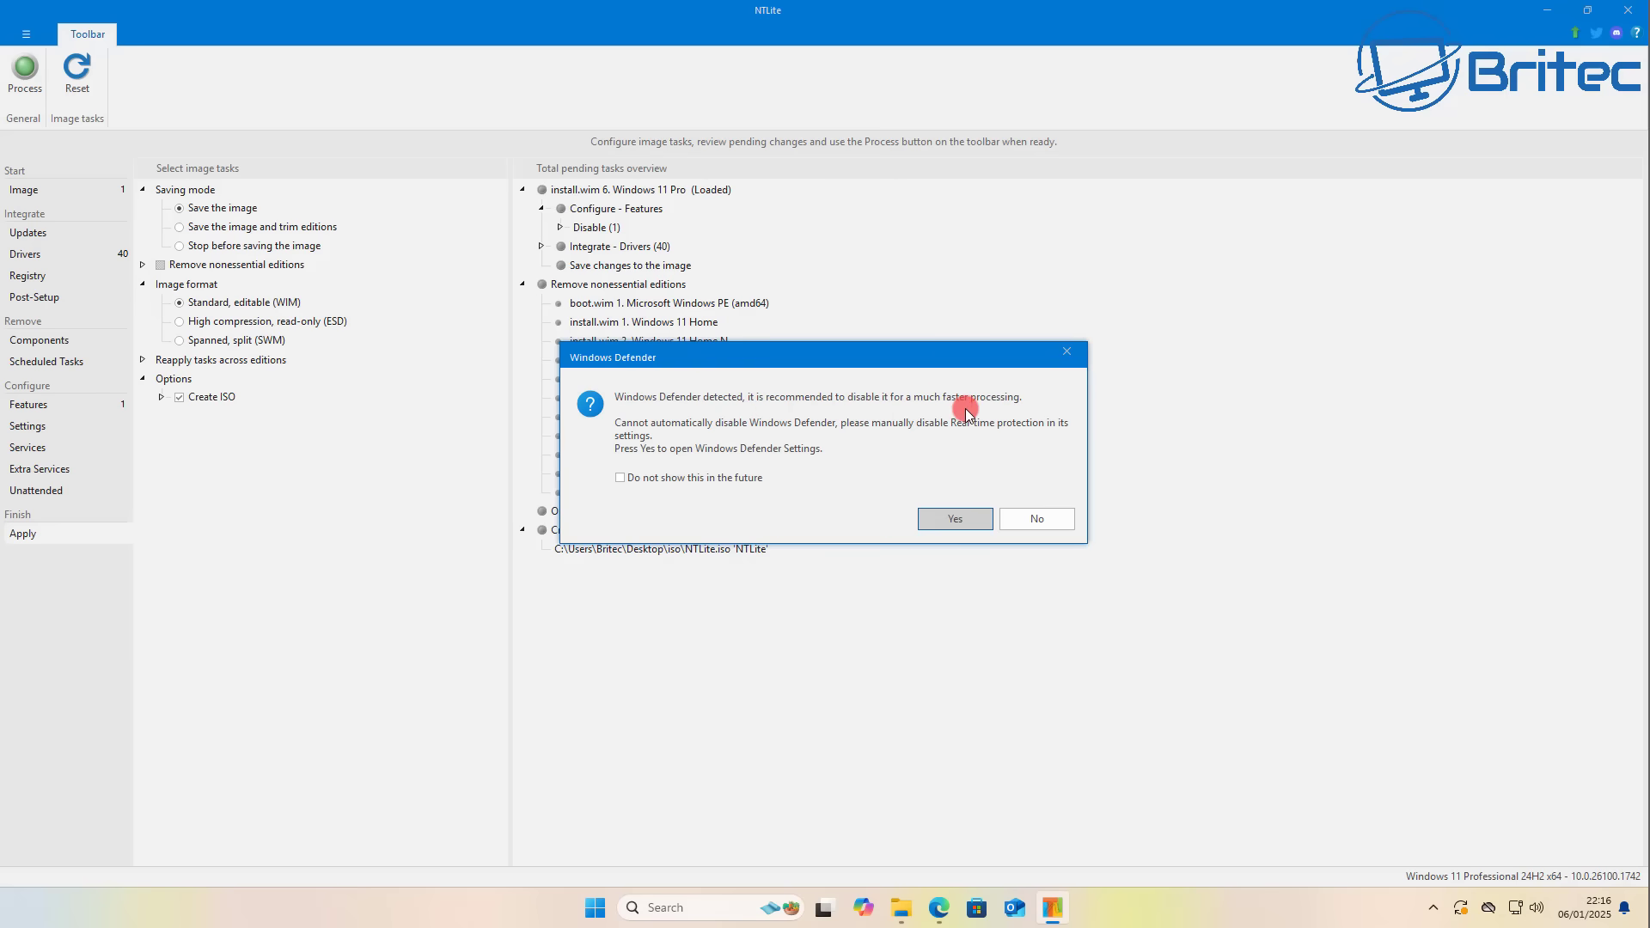
# - Launch Windows Security via Settings > Privacy & security and reach virus protection settings
pyautogui.click(595, 909)
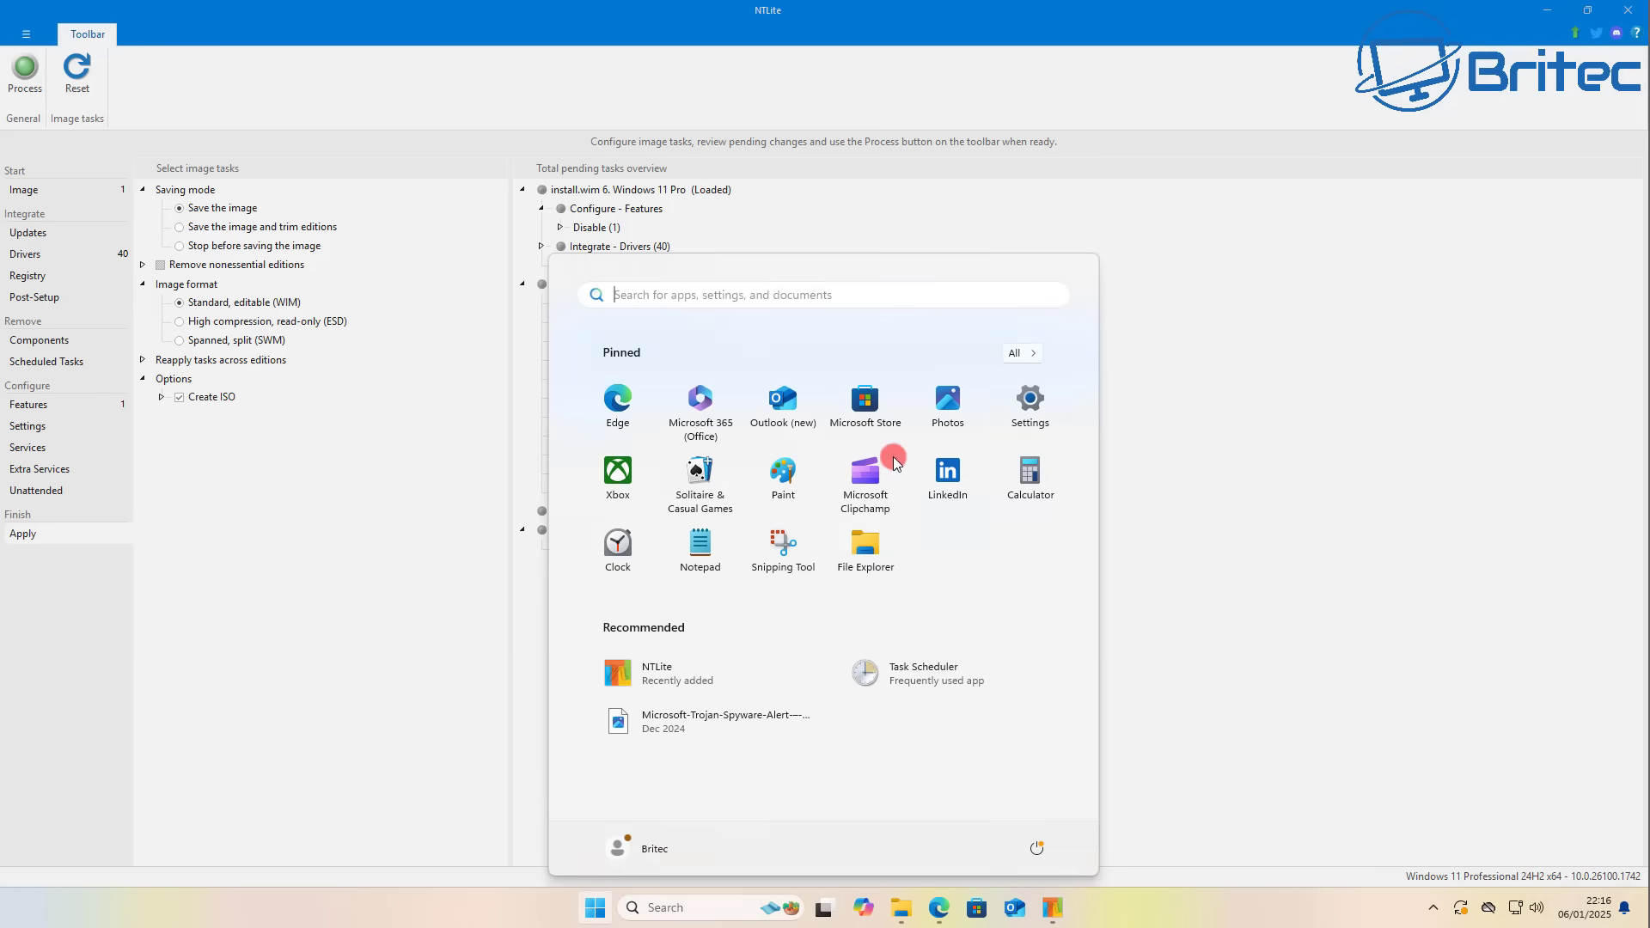
pyautogui.click(1030, 399)
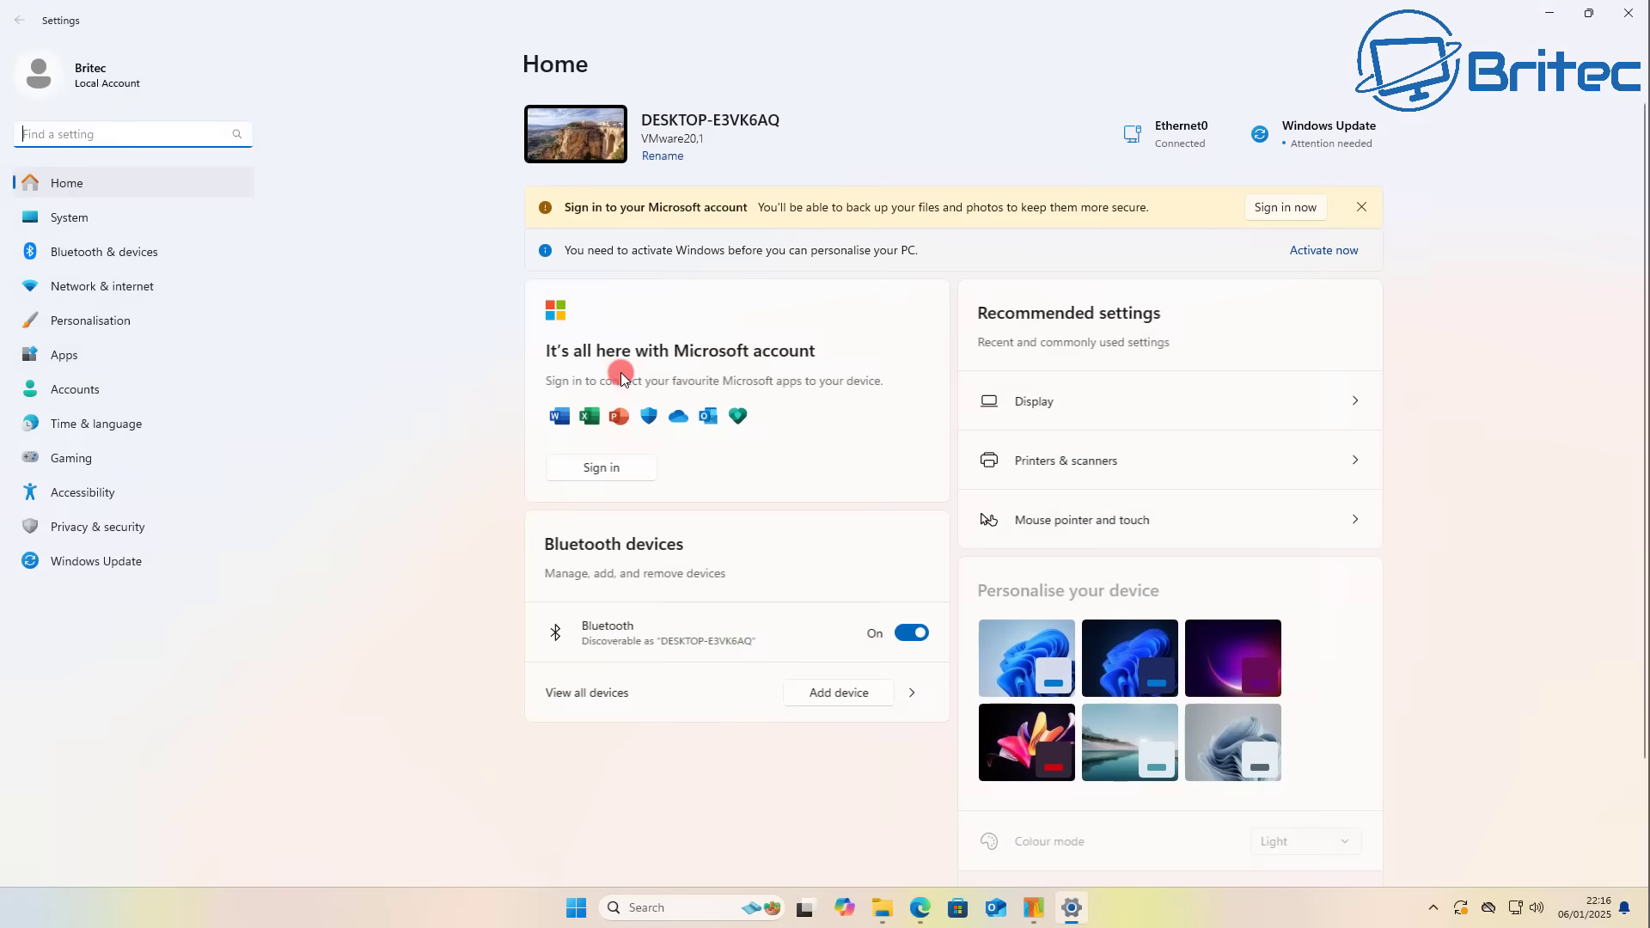
pyautogui.click(100, 561)
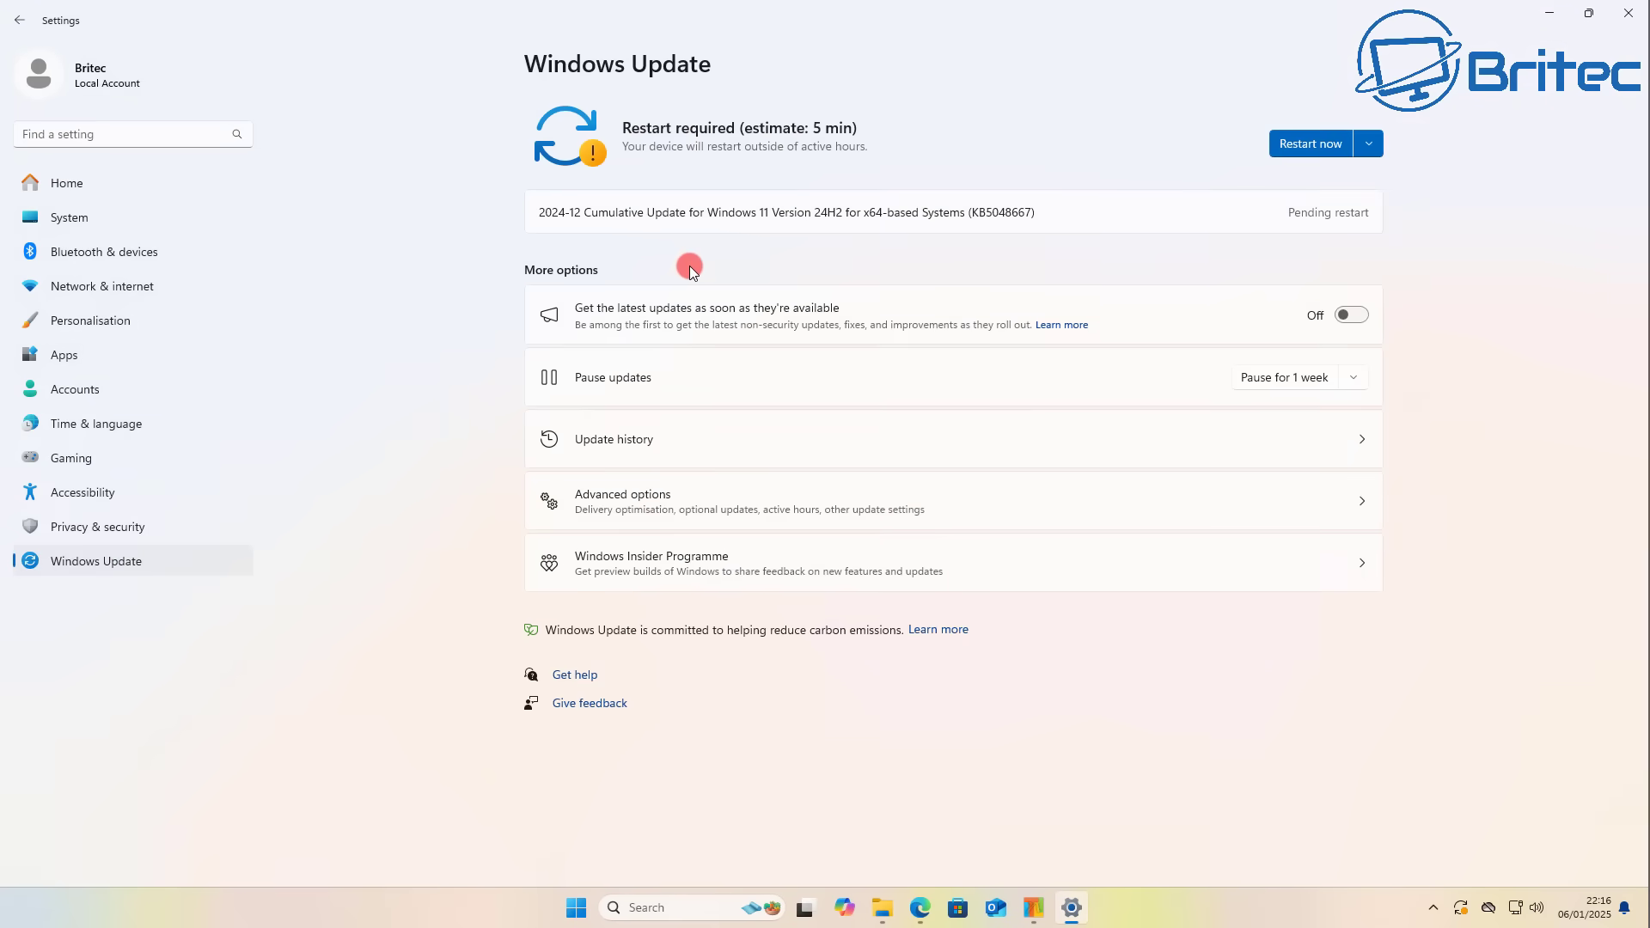
pyautogui.click(117, 528)
pyautogui.click(684, 148)
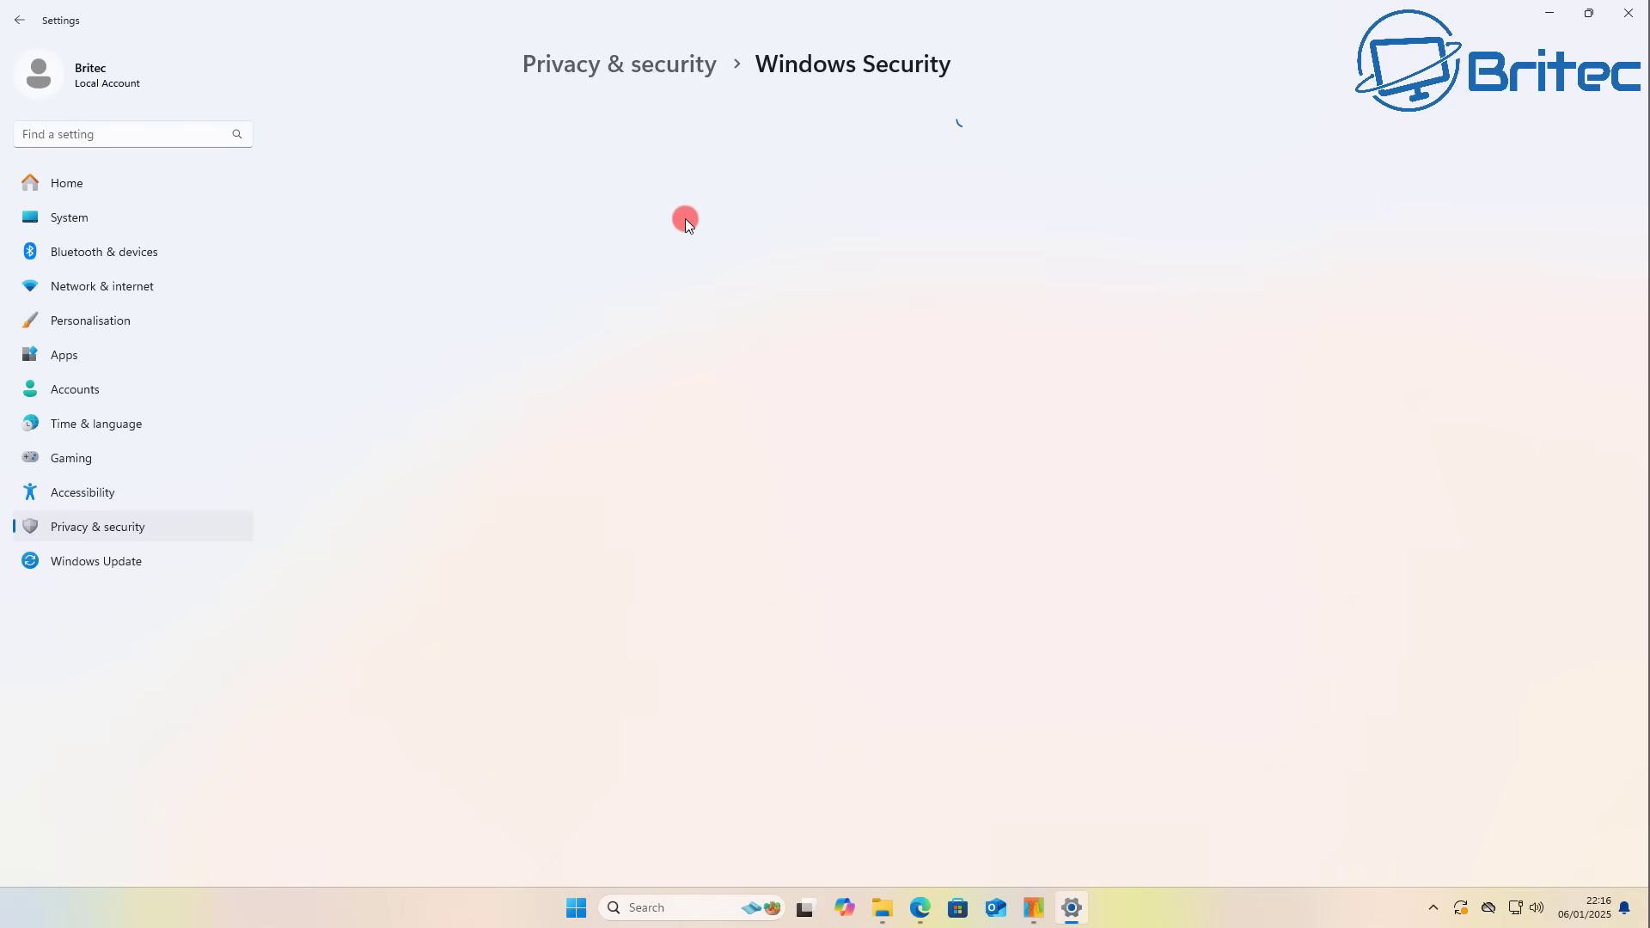
pyautogui.click(589, 156)
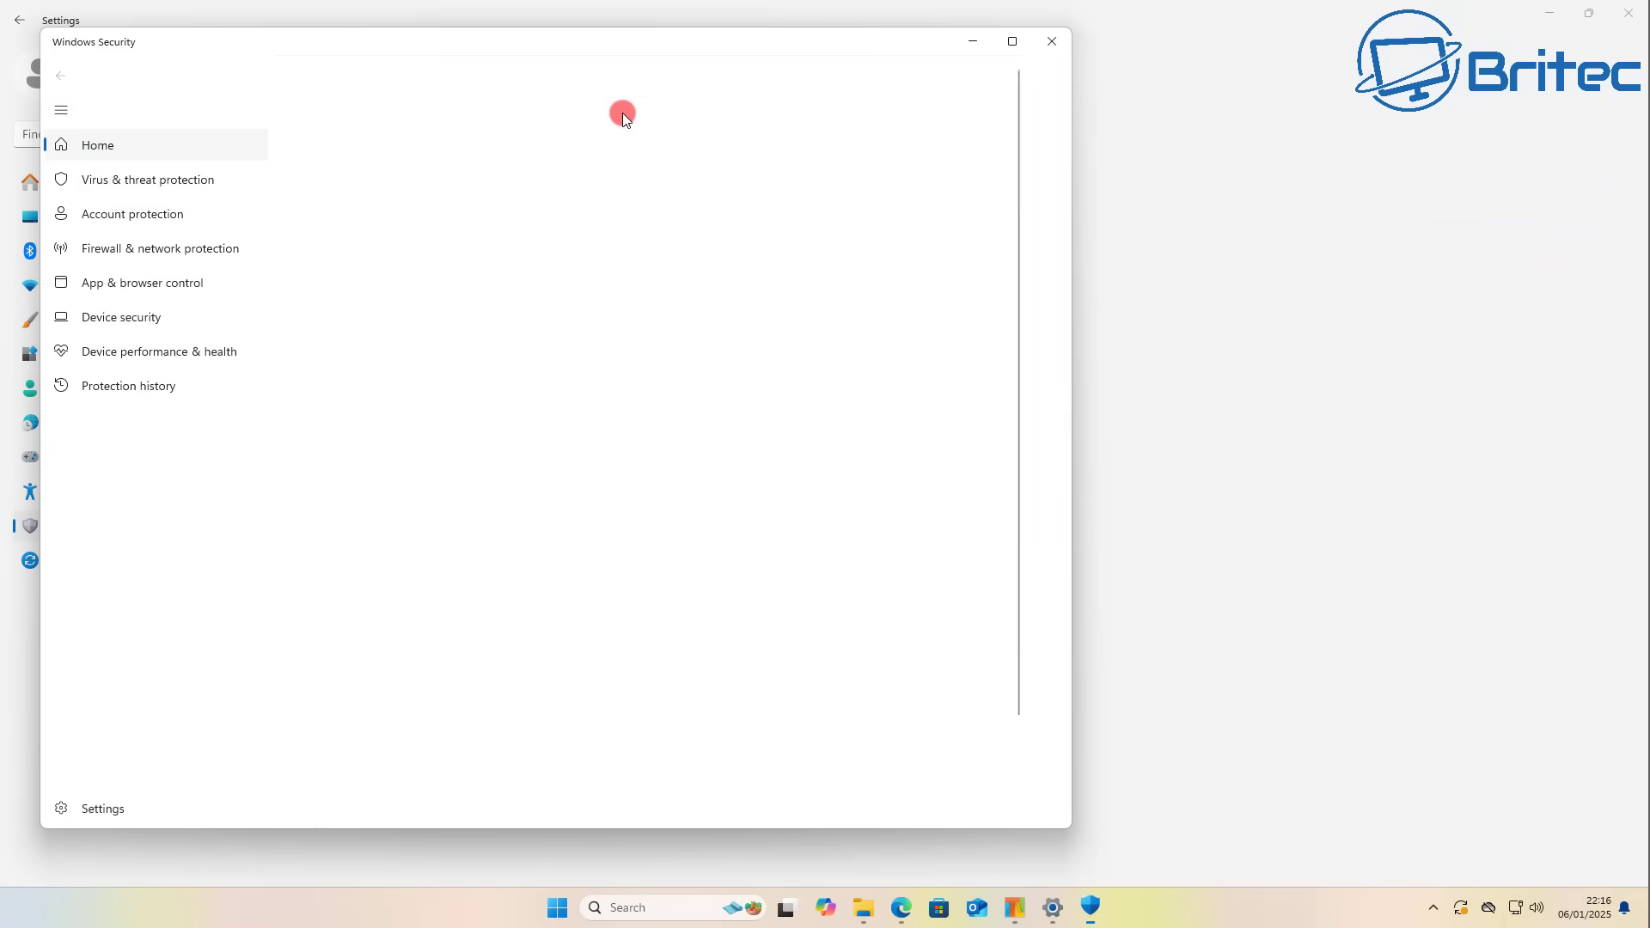
pyautogui.moveTo(617, 40); pyautogui.dragTo(928, 55)
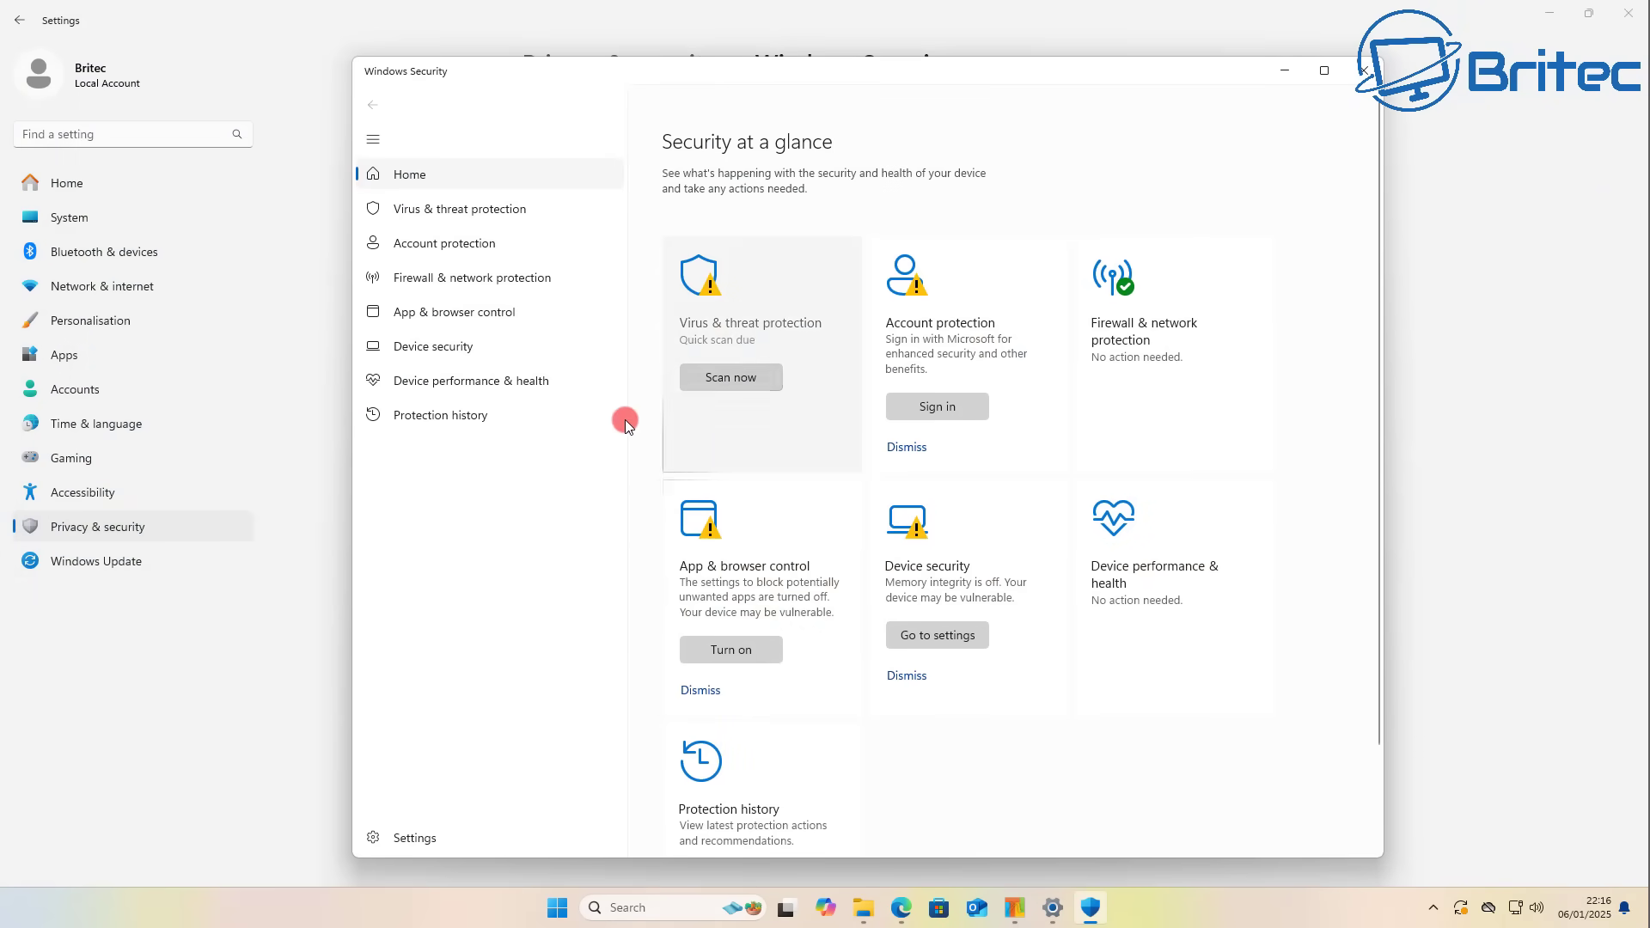
pyautogui.click(472, 210)
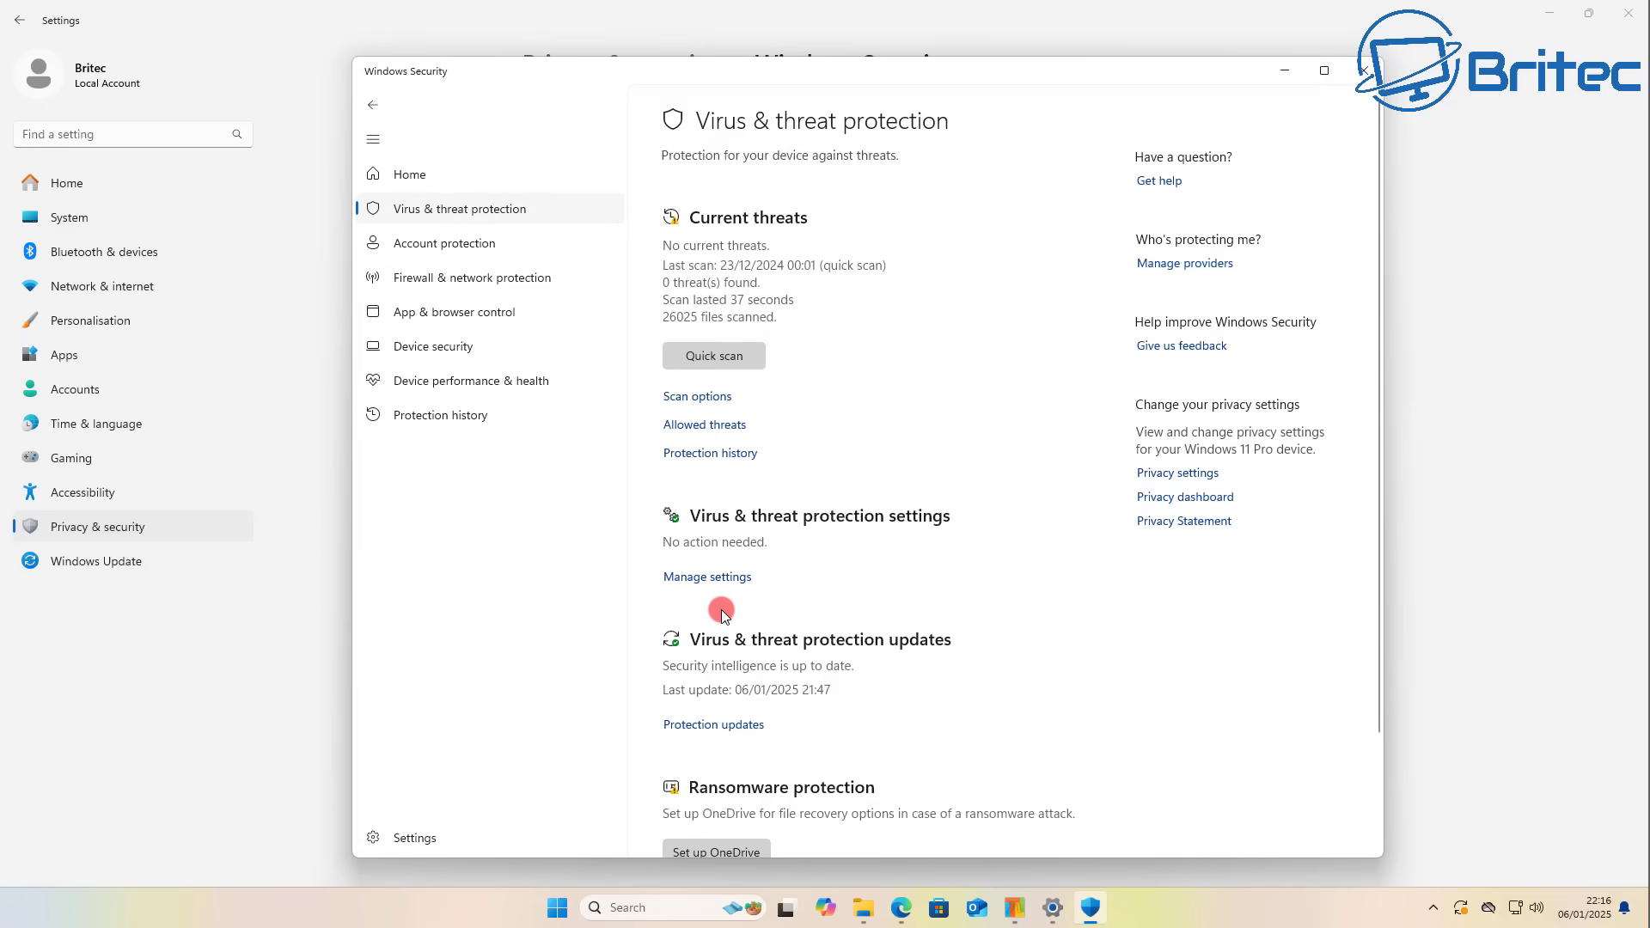
pyautogui.click(719, 576)
# - Switch off Real-time, Cloud-delivered, Automatic sample submission and Tamper Protection
pyautogui.click(680, 332)
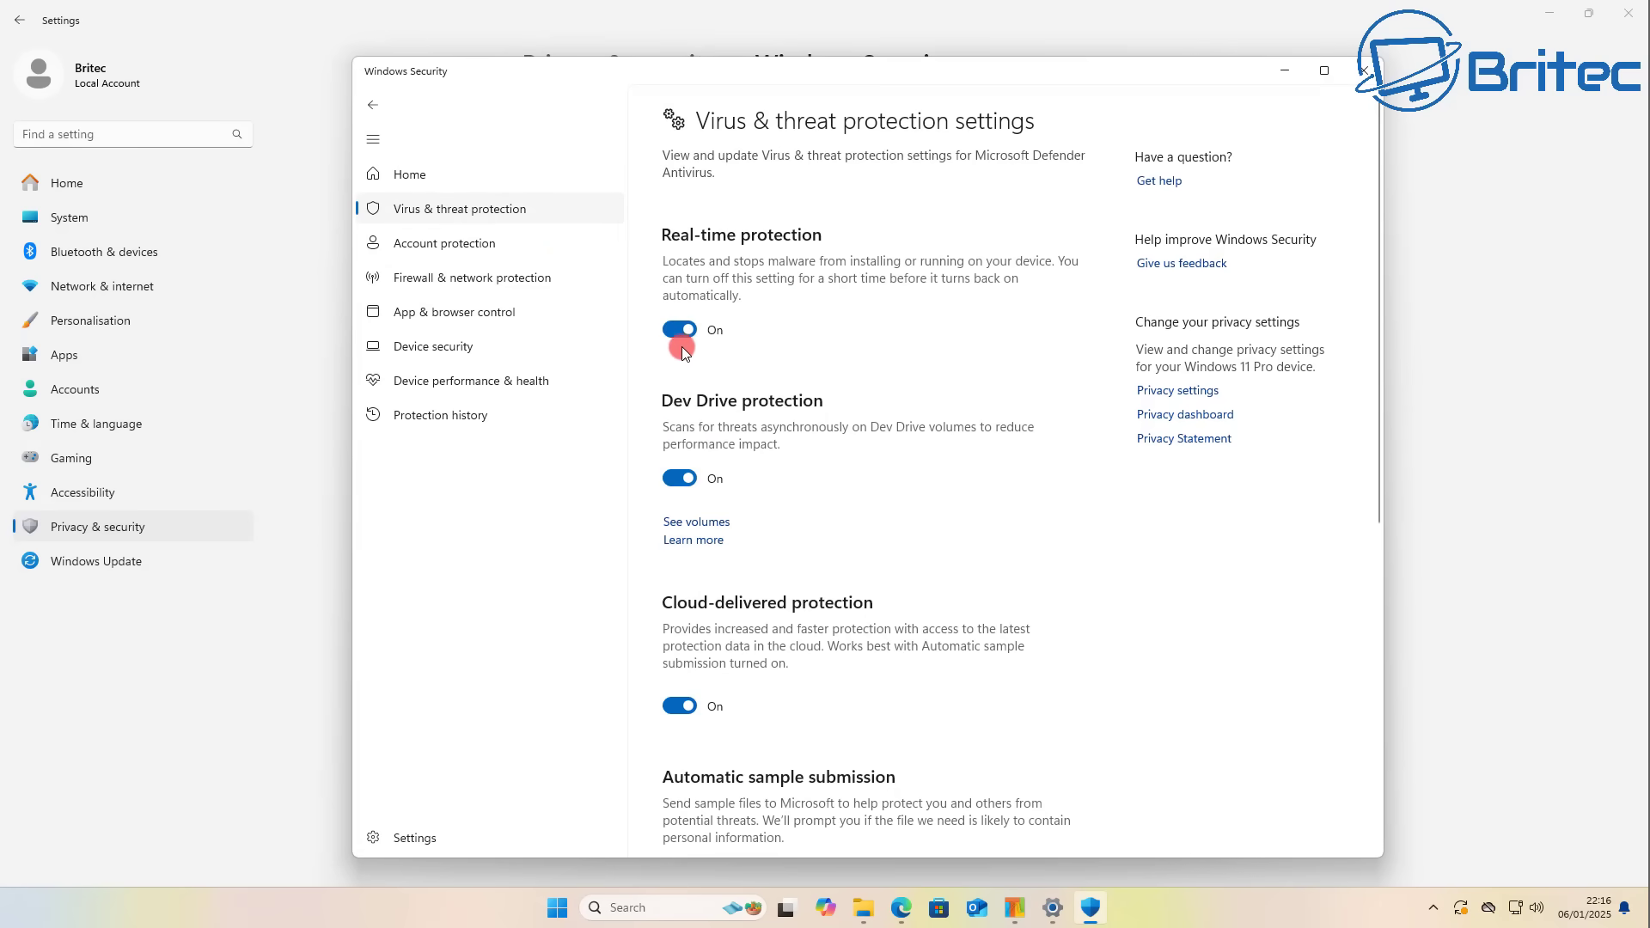
pyautogui.click(723, 593)
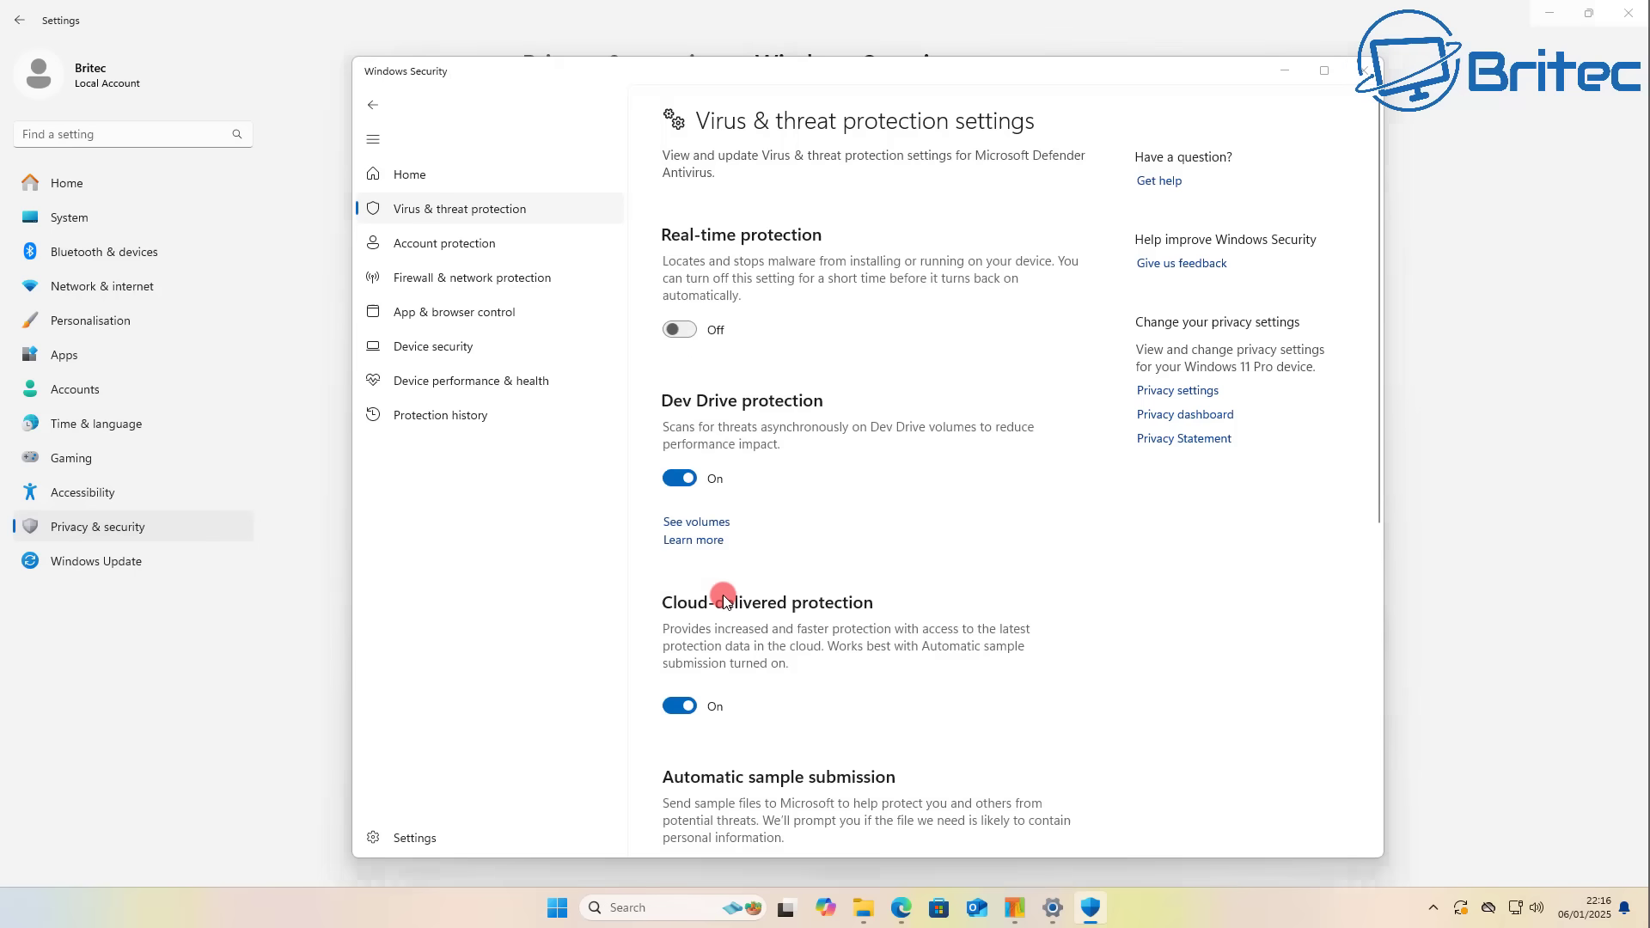
pyautogui.click(680, 765)
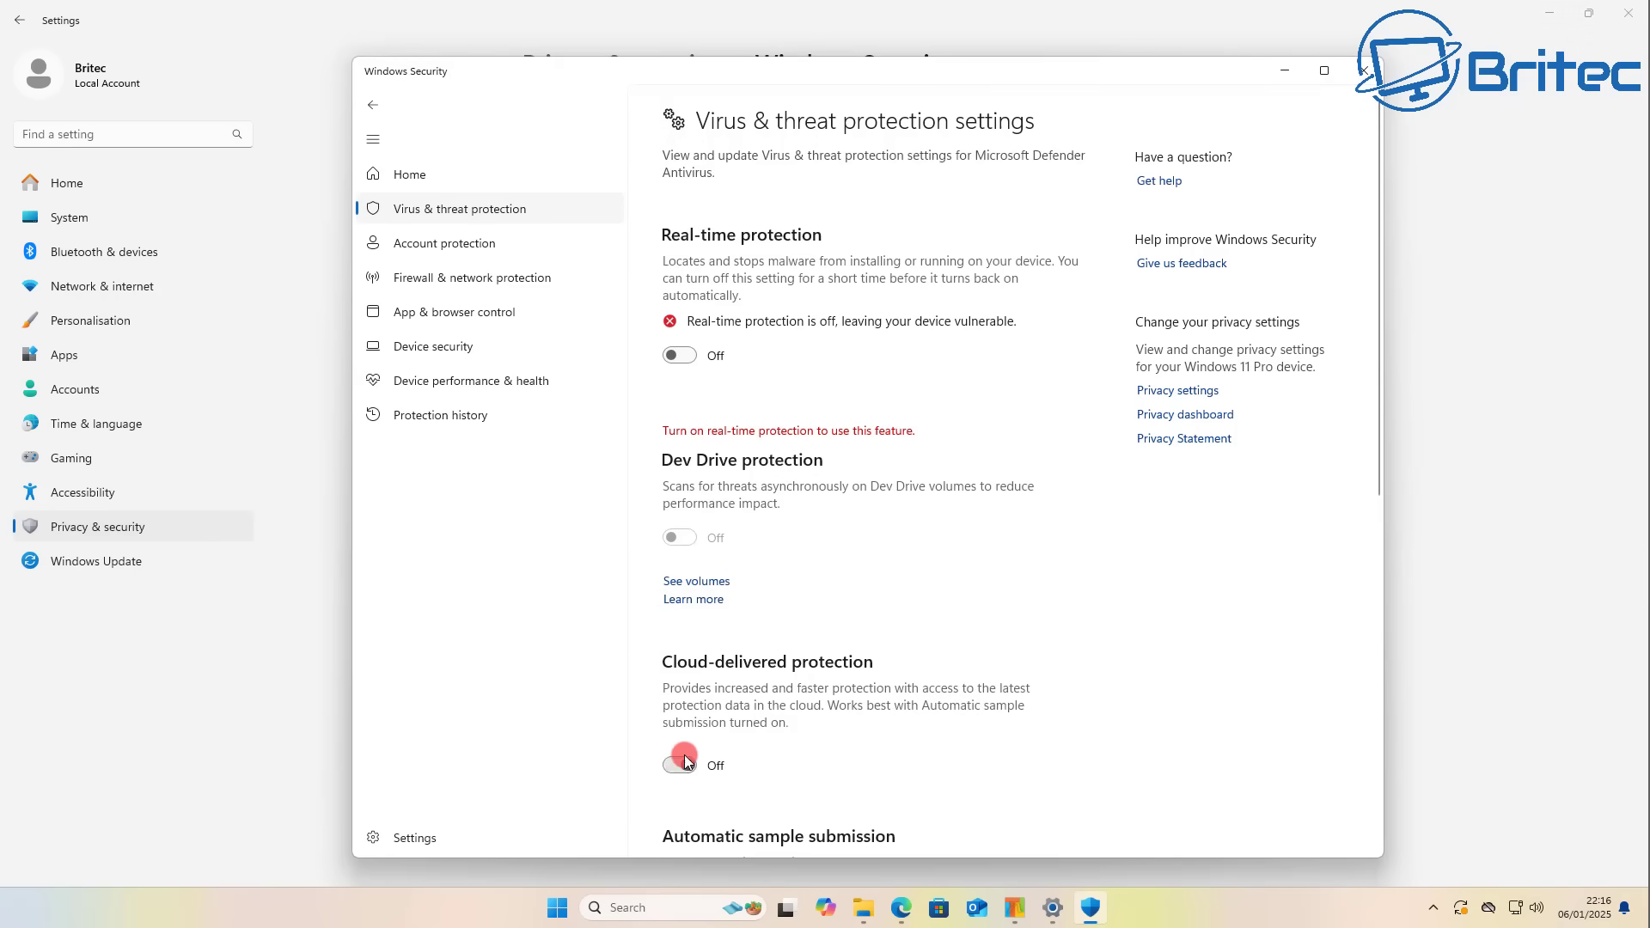
pyautogui.scroll(-5, 913, 721)
pyautogui.click(682, 393)
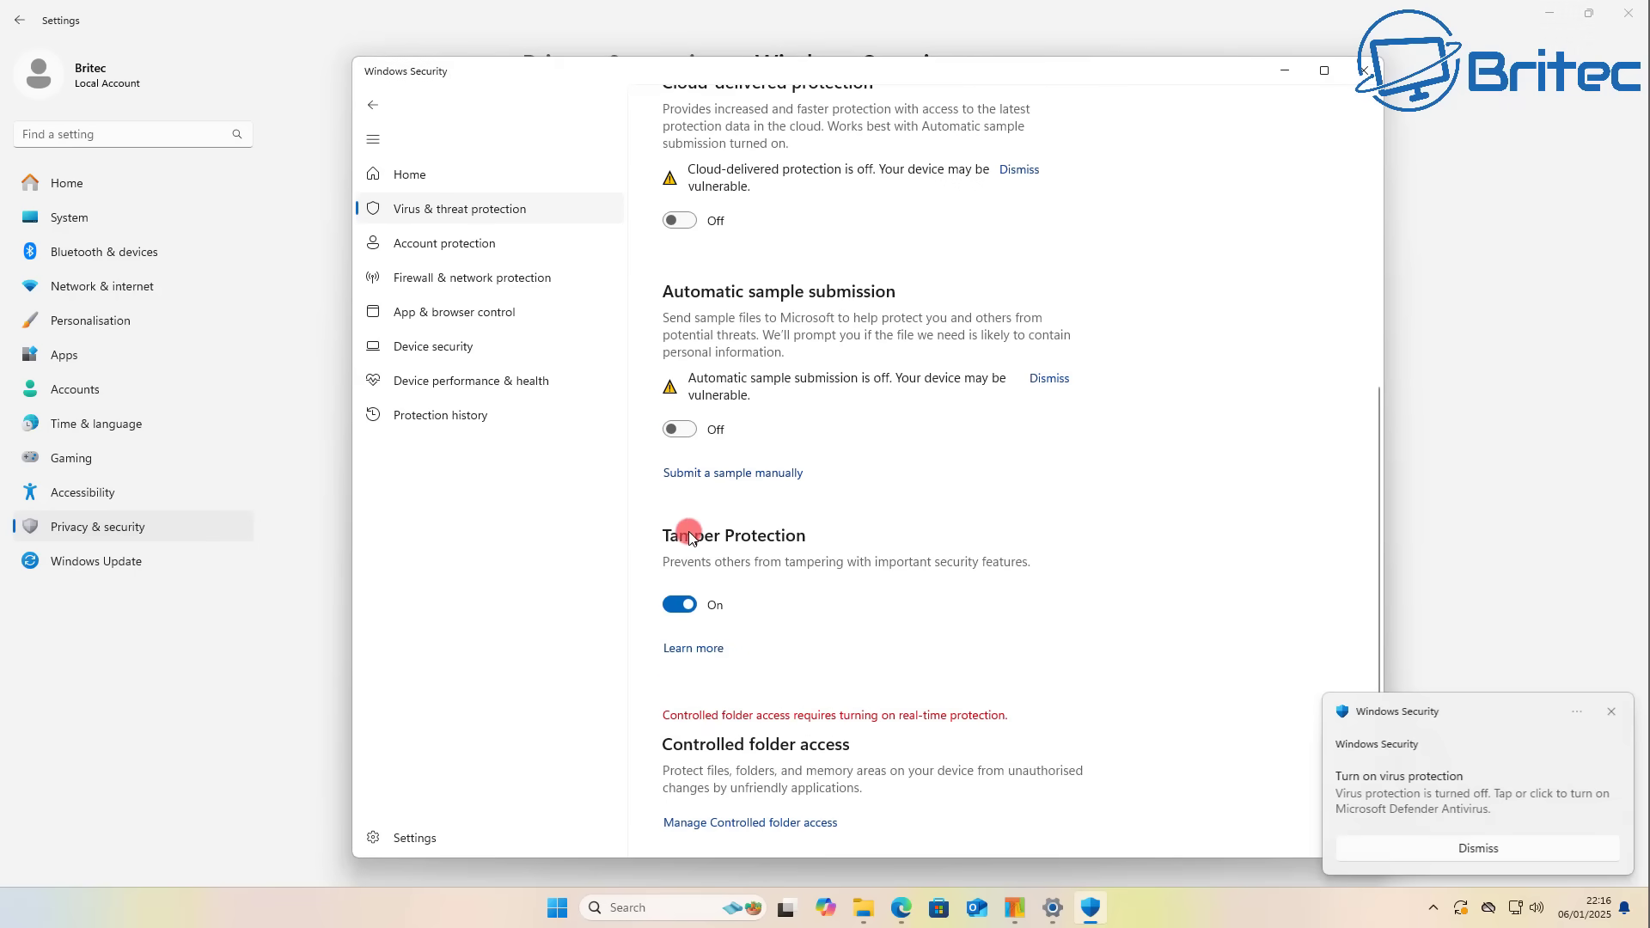
pyautogui.click(679, 604)
pyautogui.scroll(-2, 1053, 756)
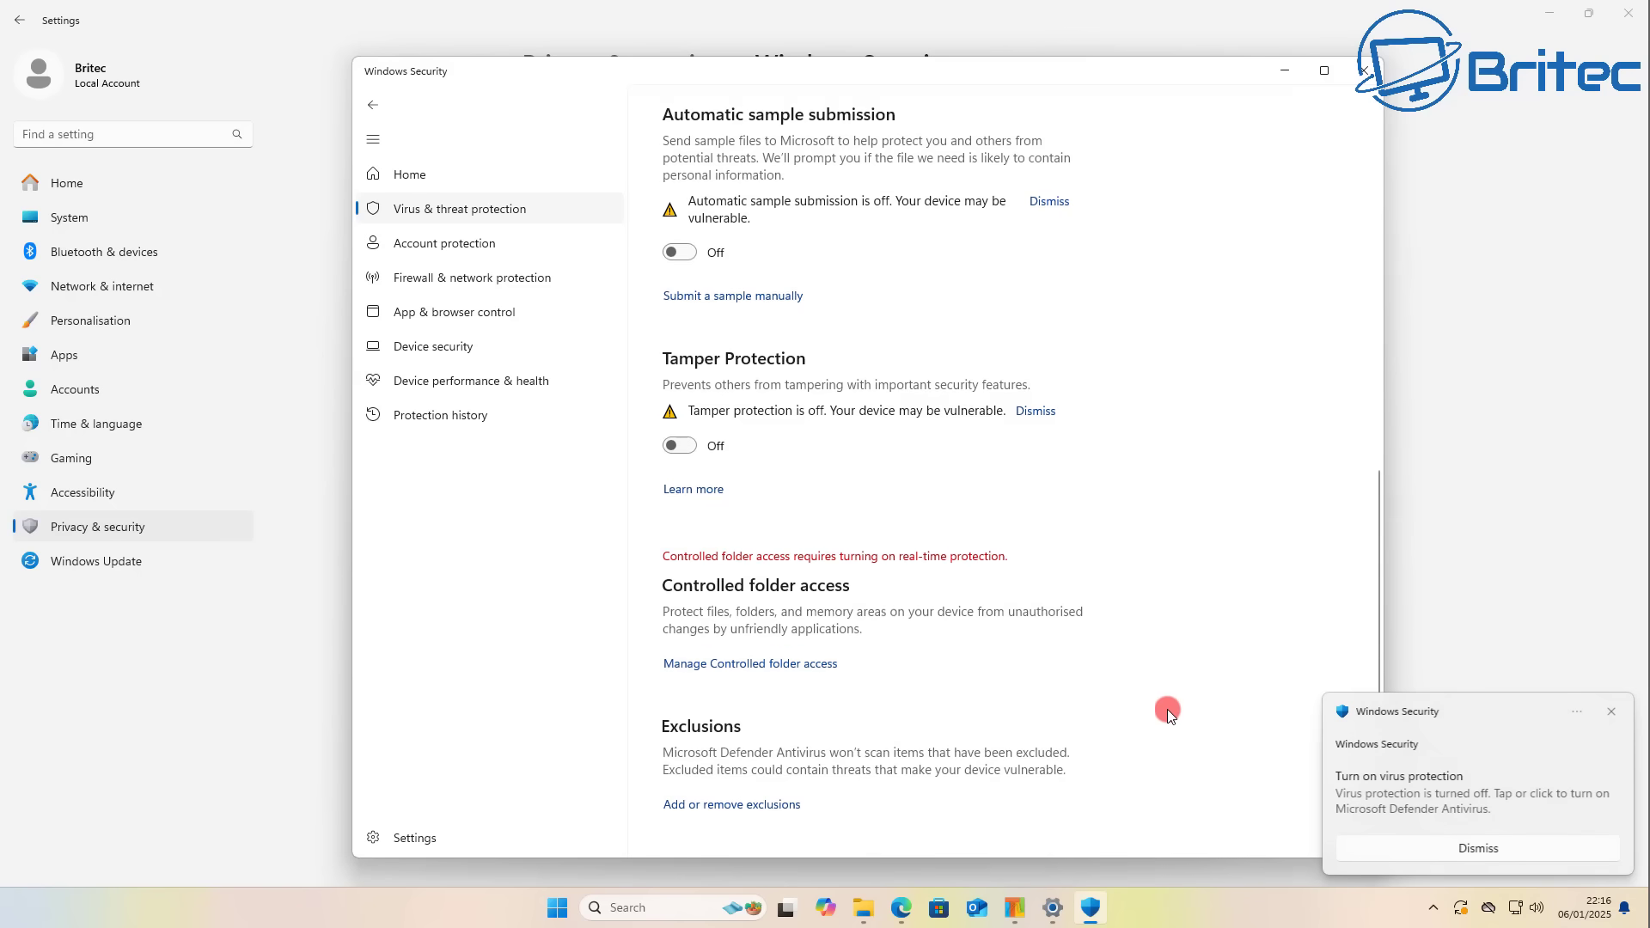
pyautogui.click(1288, 68)
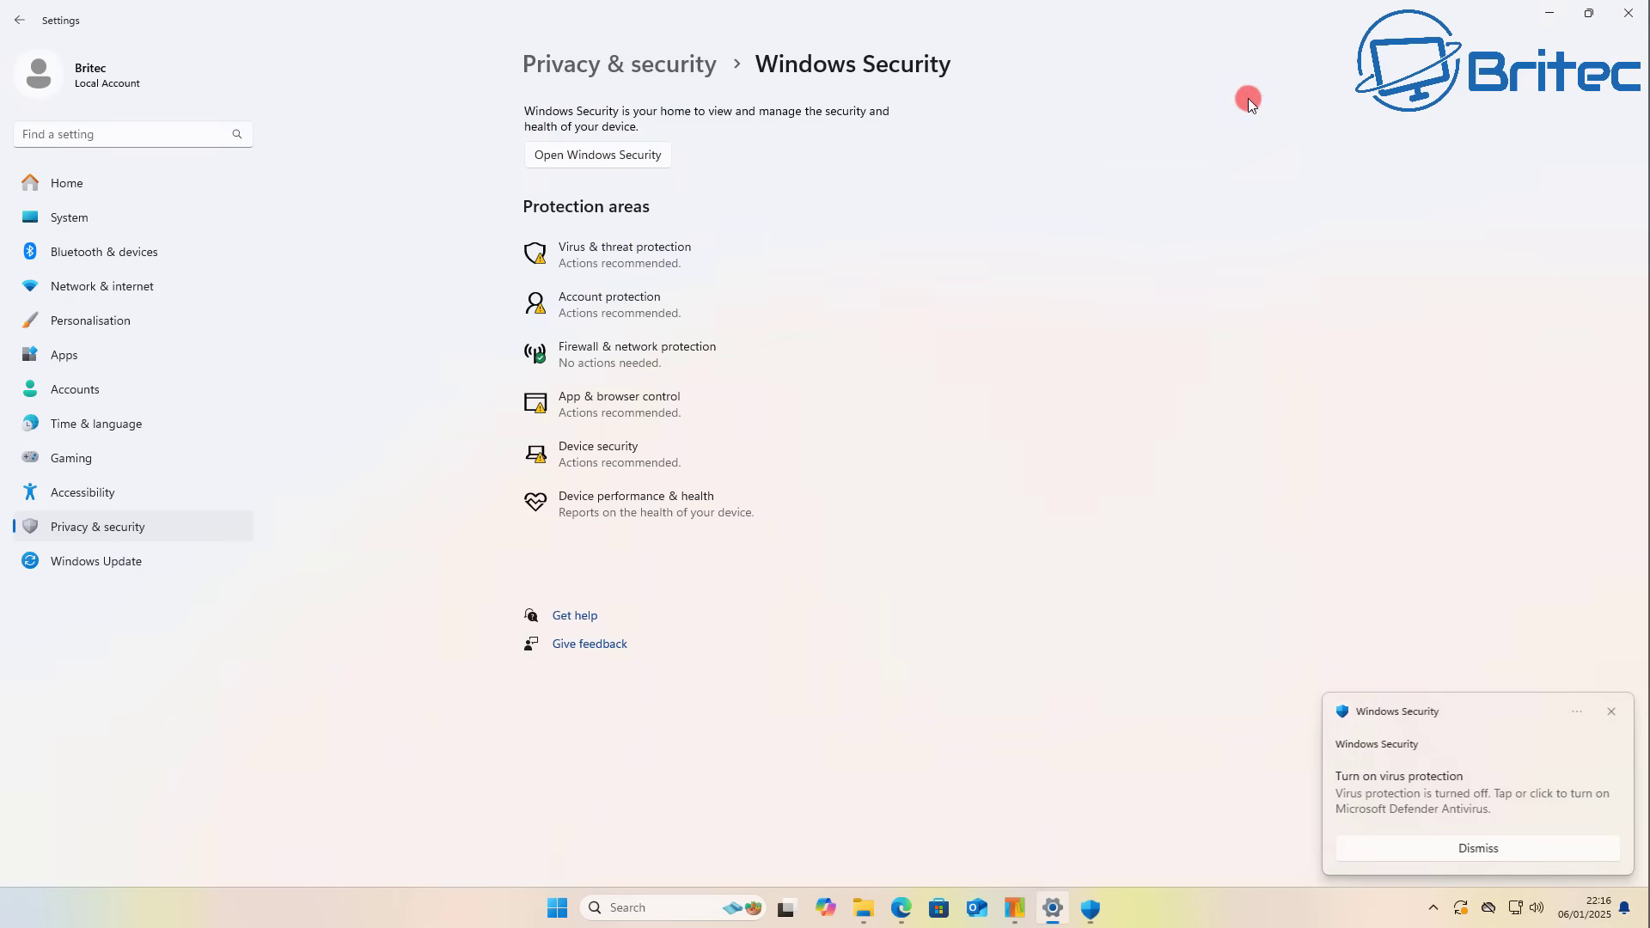
# - Accept the Windows Defender prompt, close Windows Security, and confirm applying all pending changes
pyautogui.click(1552, 16)
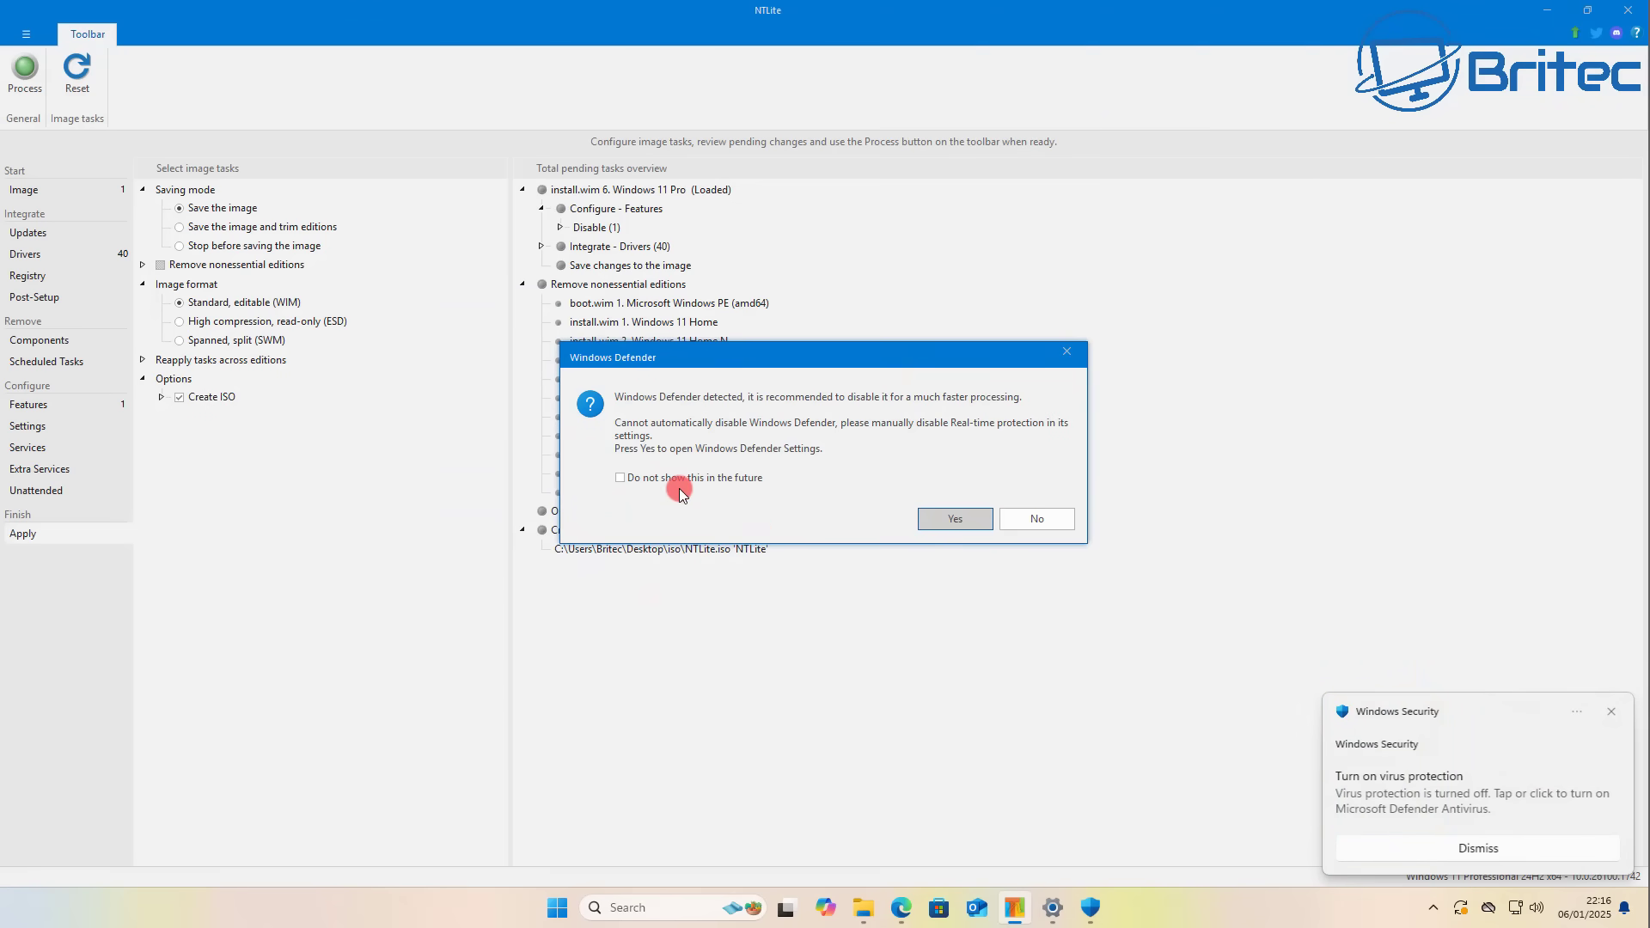
pyautogui.click(952, 520)
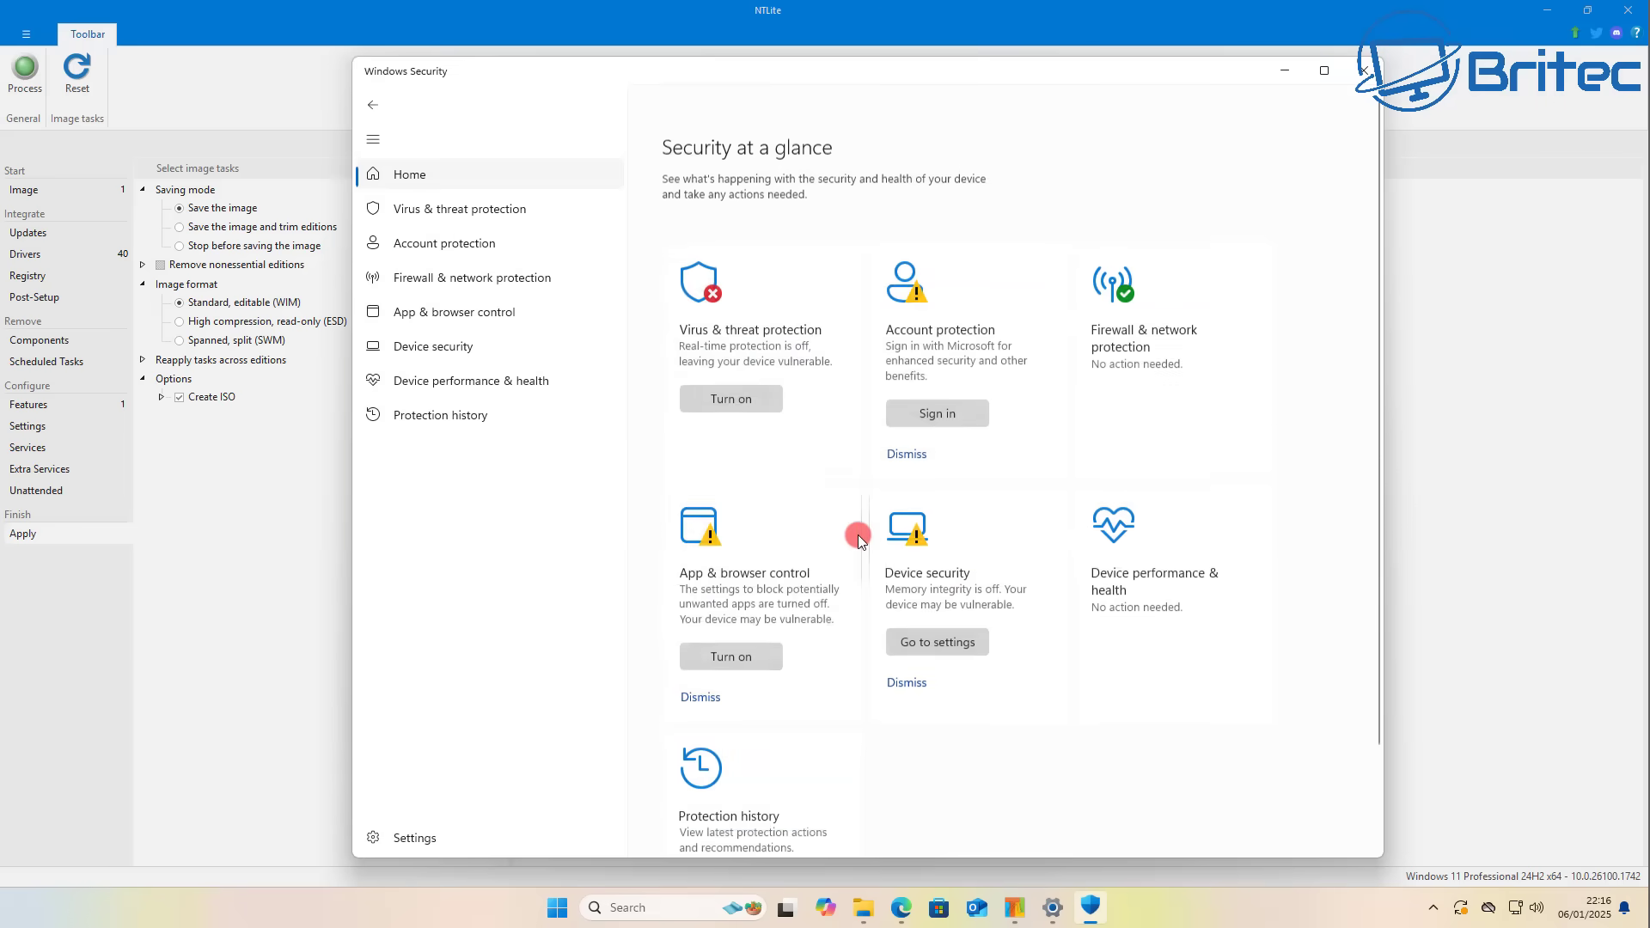
pyautogui.click(1369, 73)
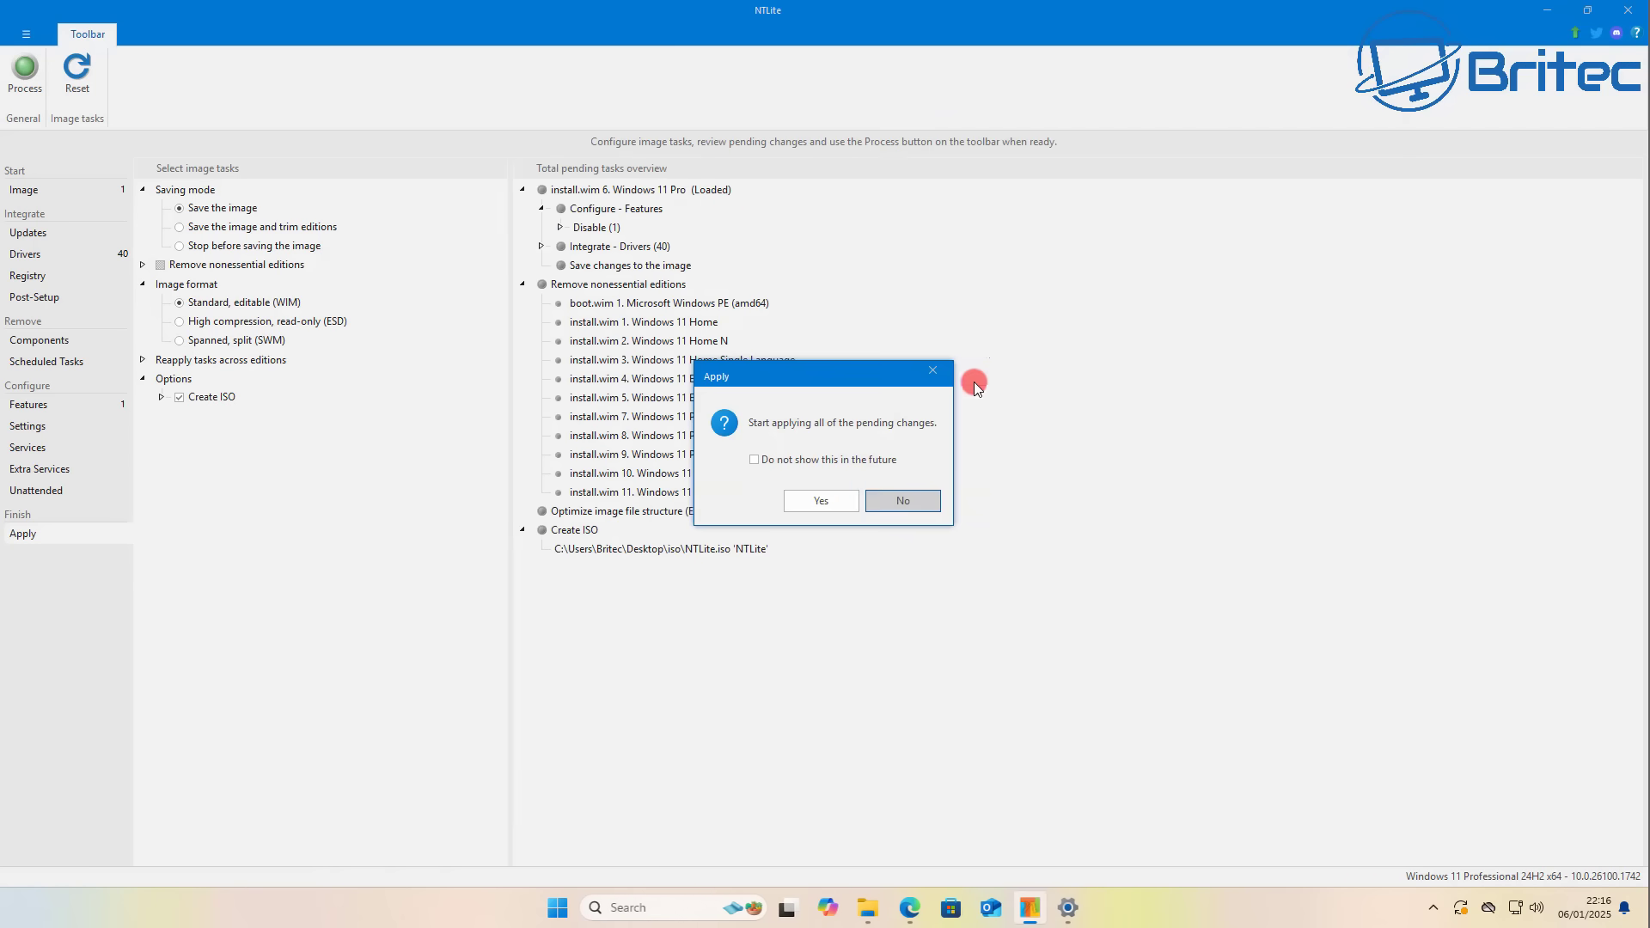
pyautogui.click(821, 501)
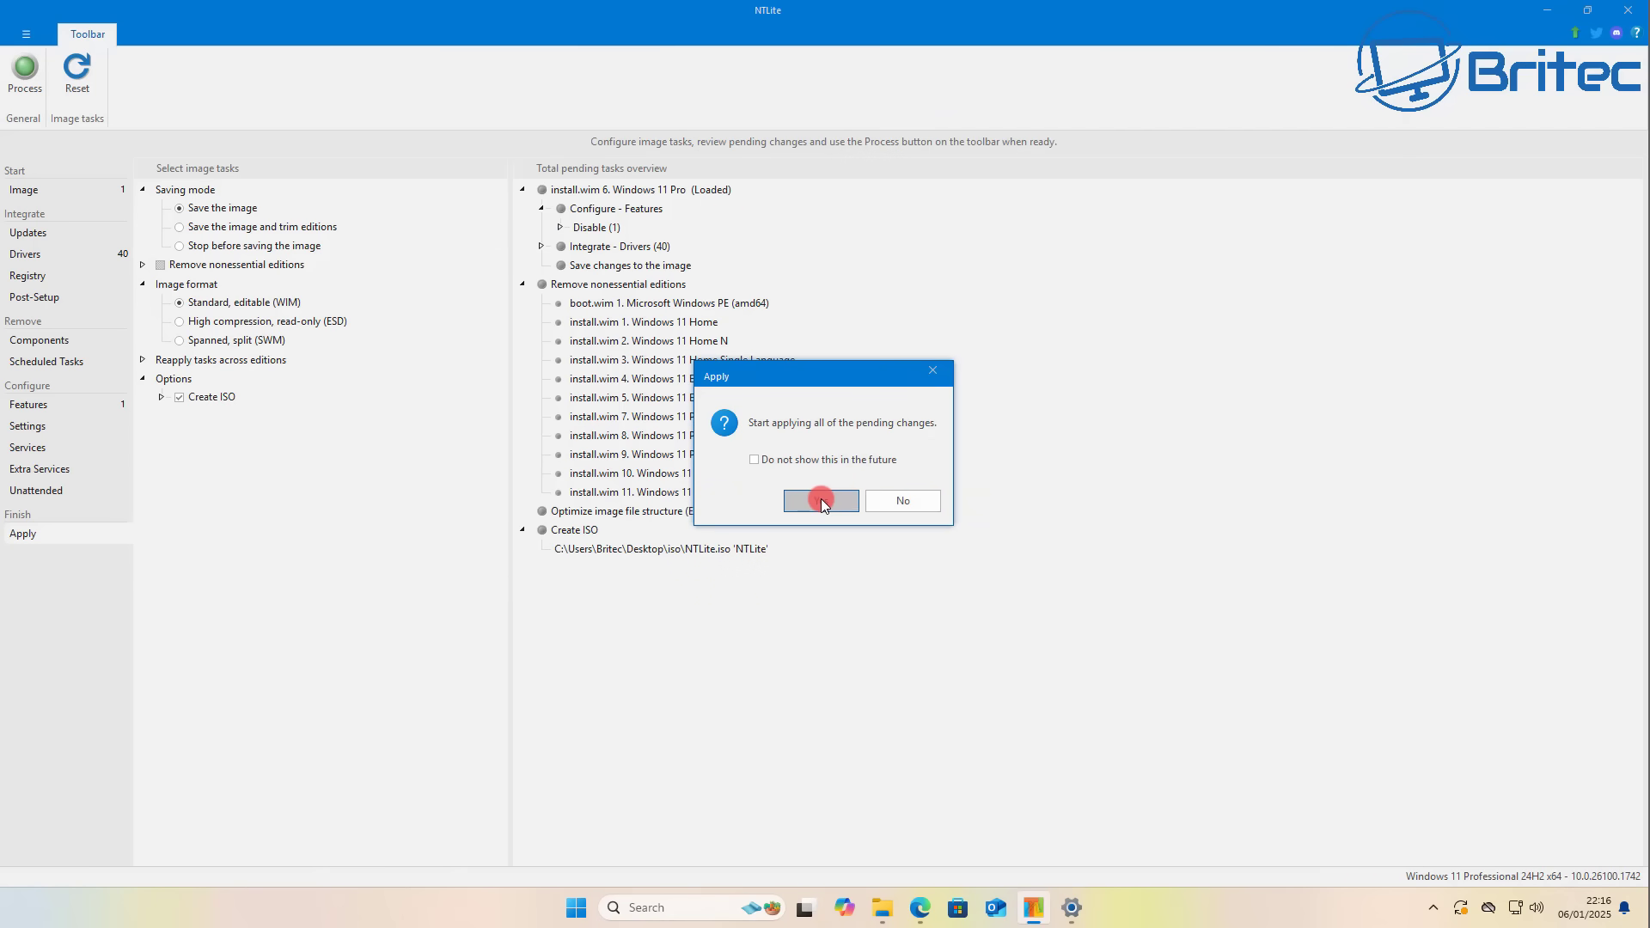